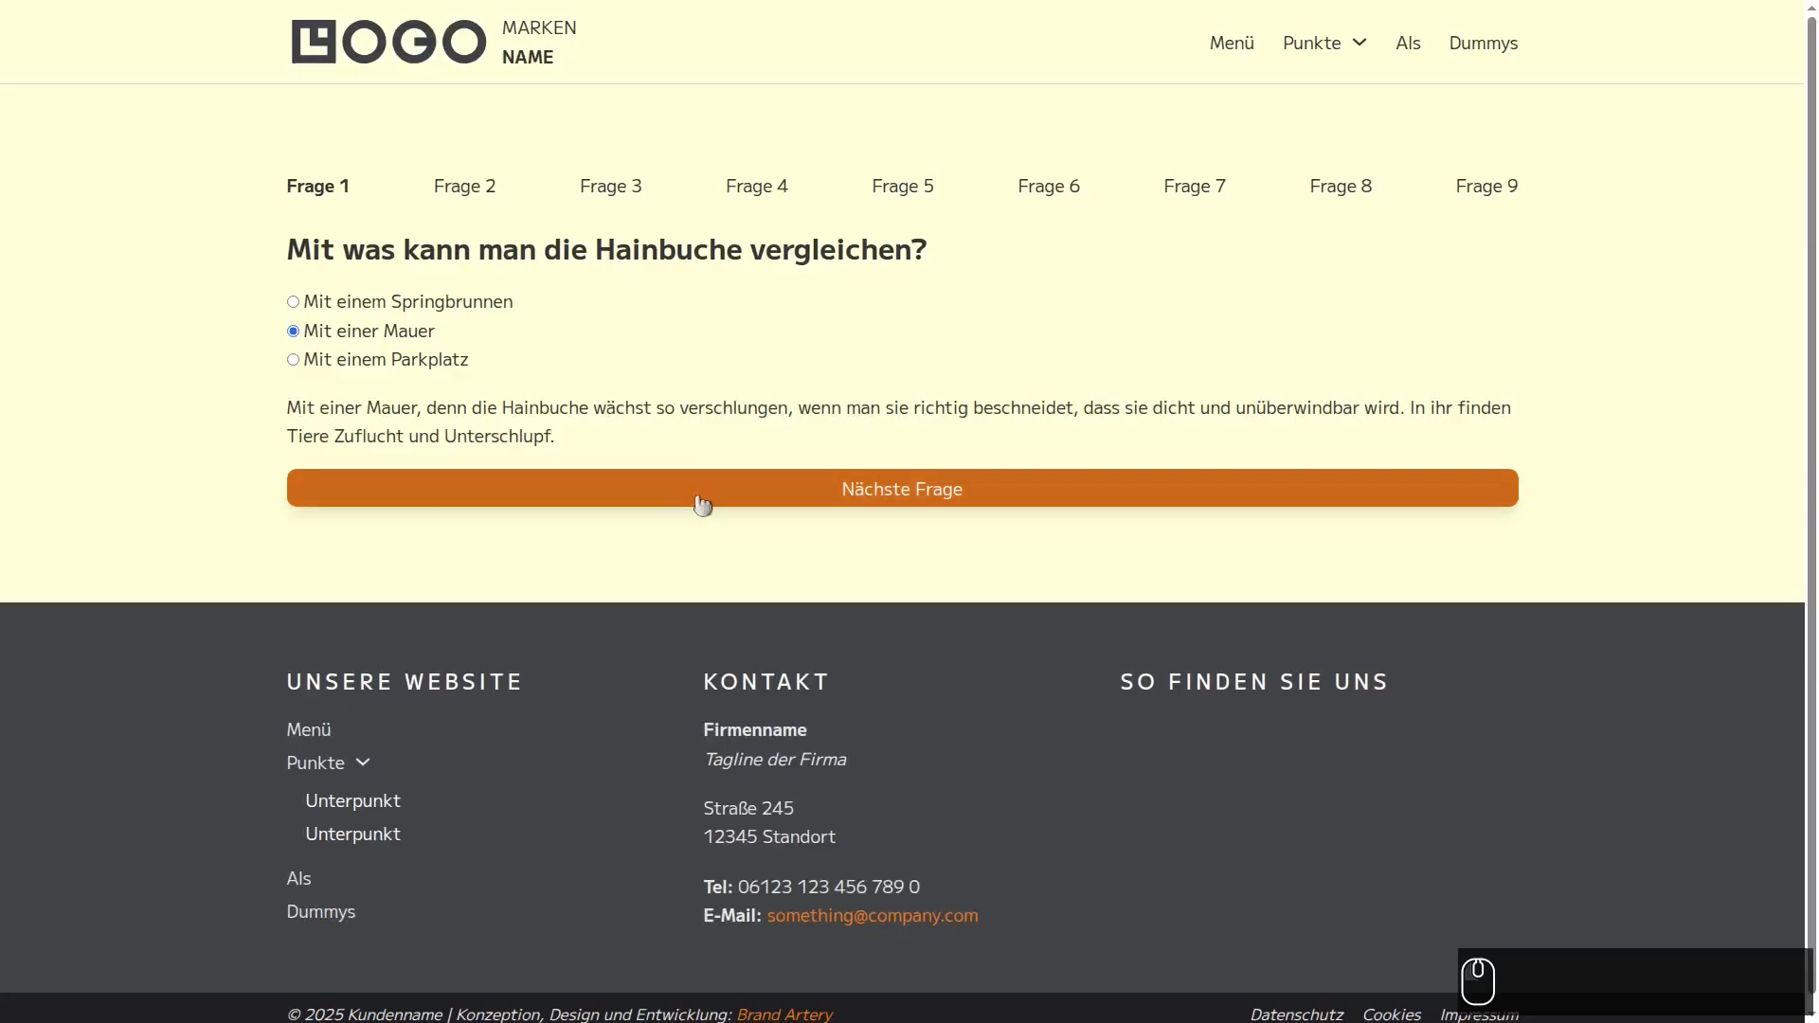
- Advance to quiz question 2 and answer it with "Gitter oder Gerüst", checking the explanation text below the answers
click(698, 503)
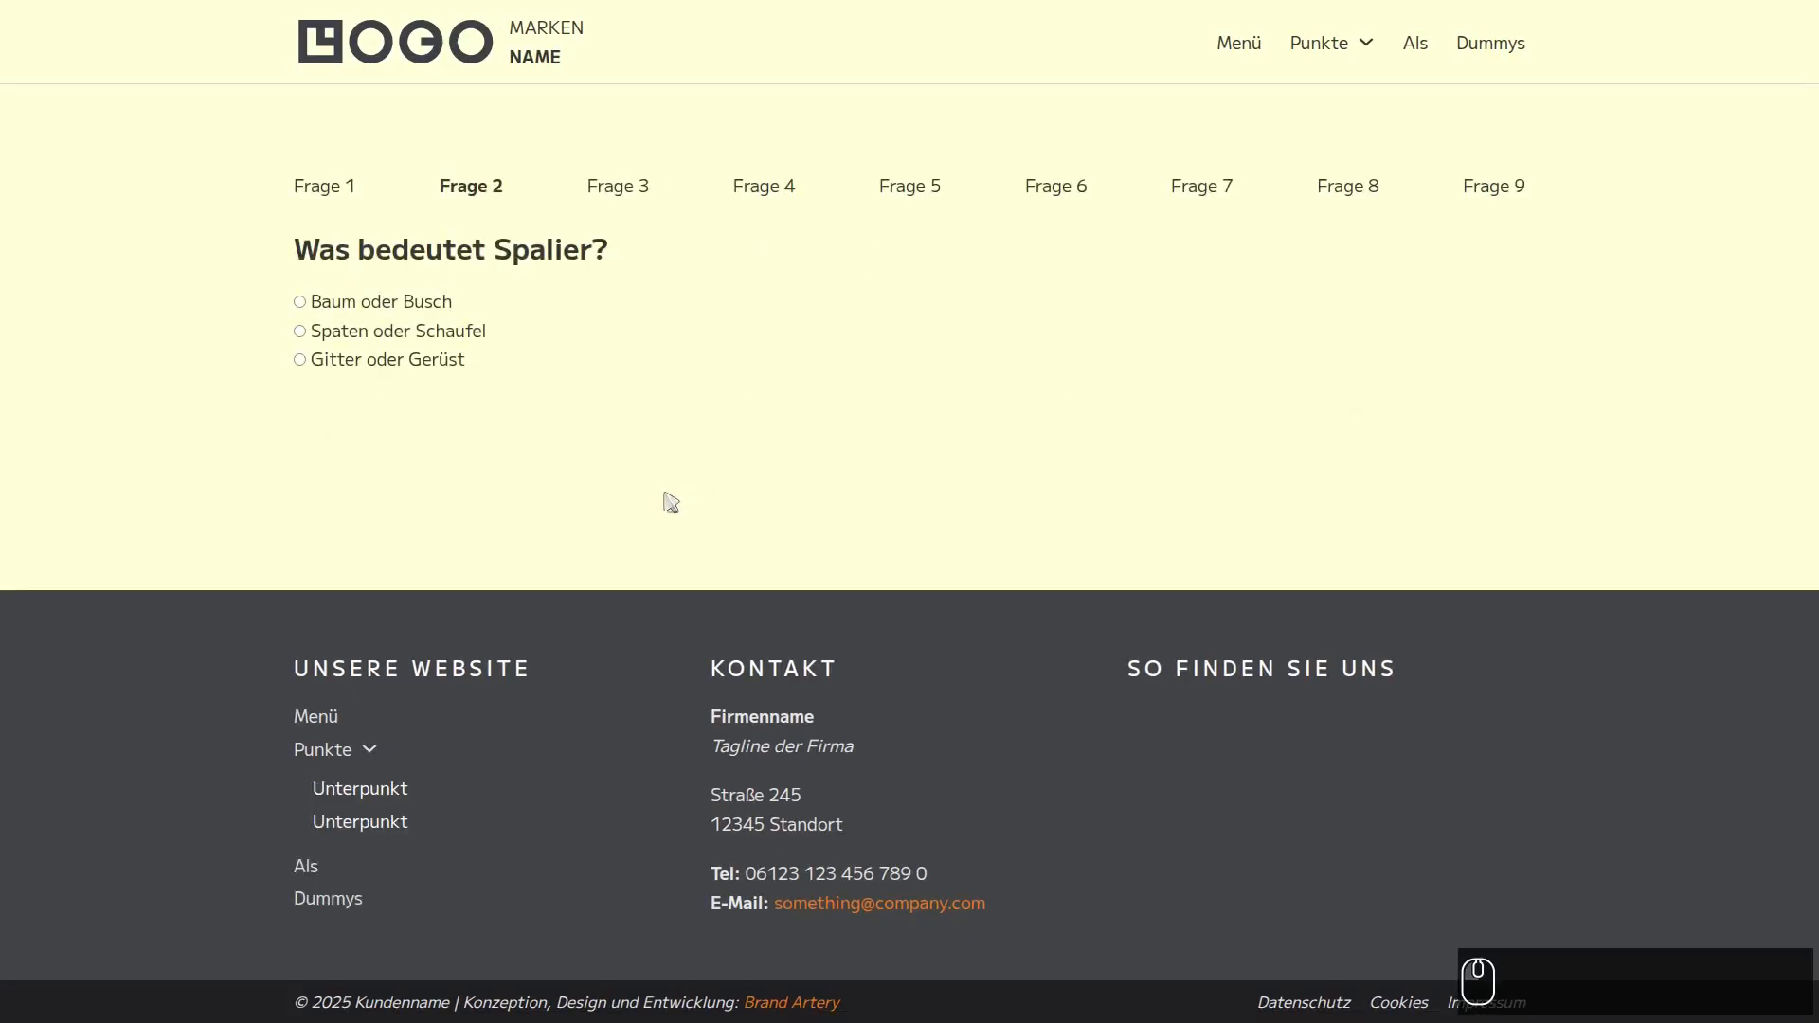
click(299, 359)
triple_click(464, 407)
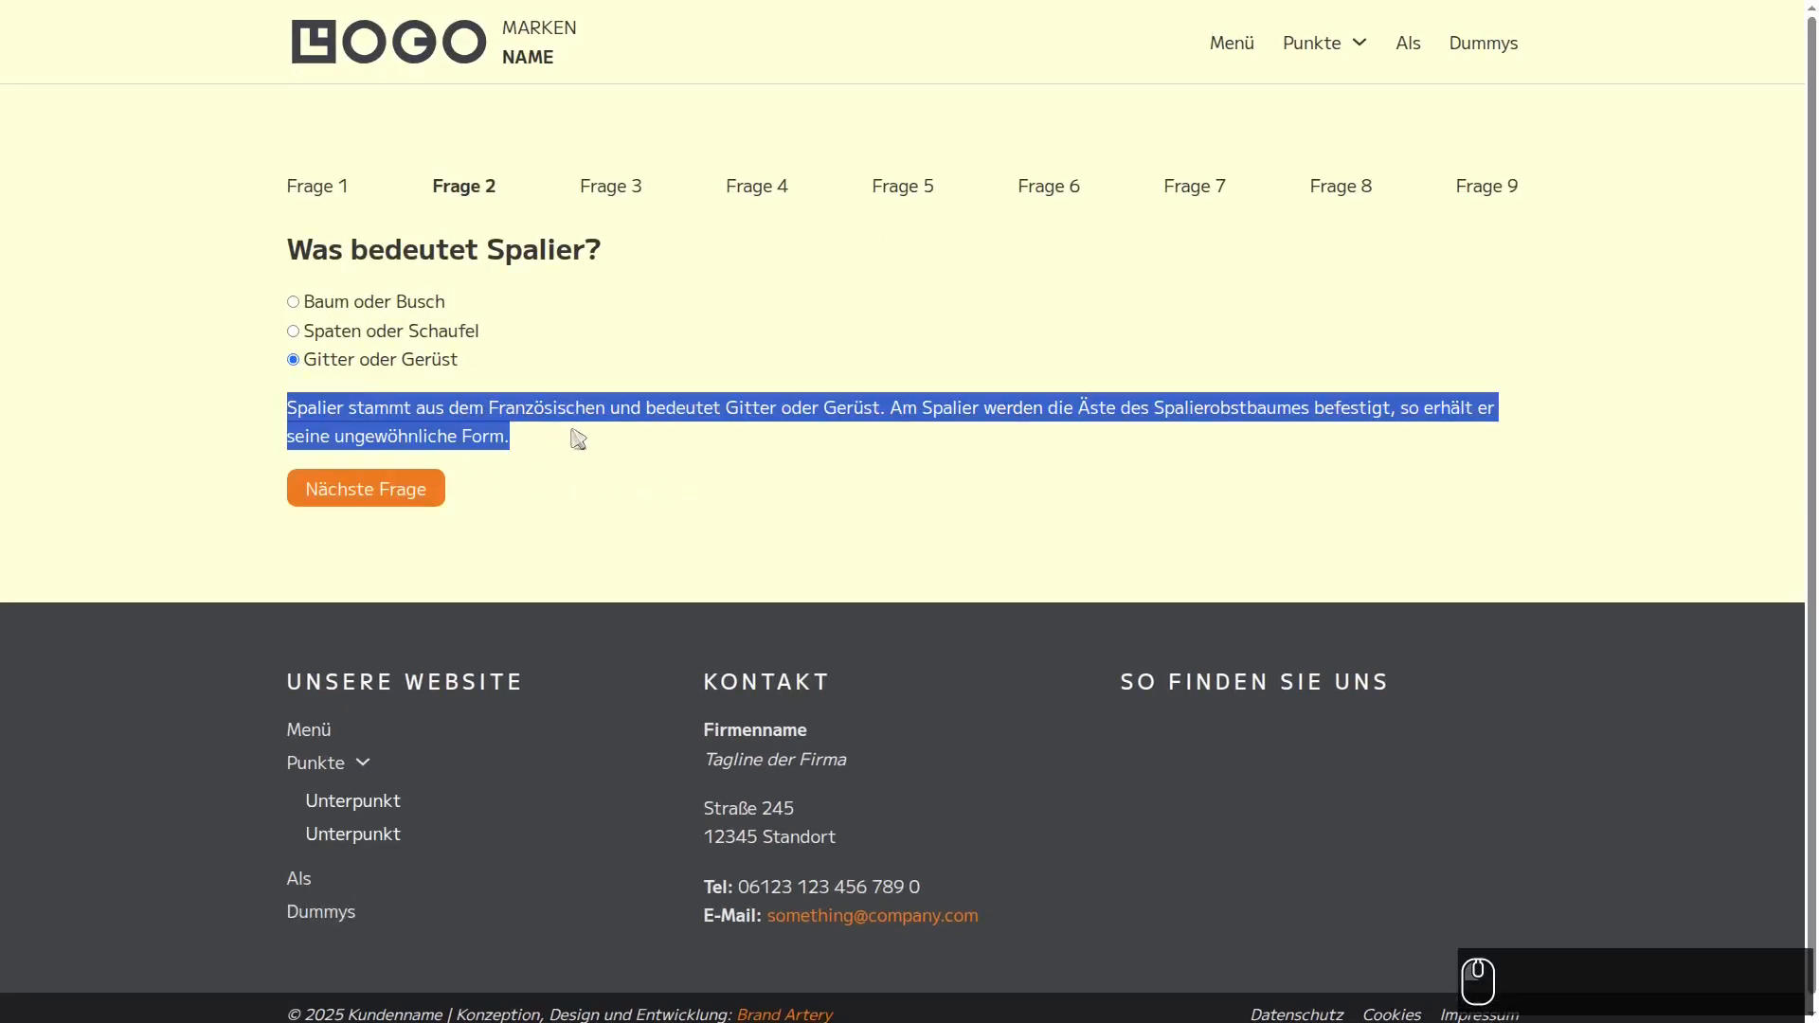
click(431, 402)
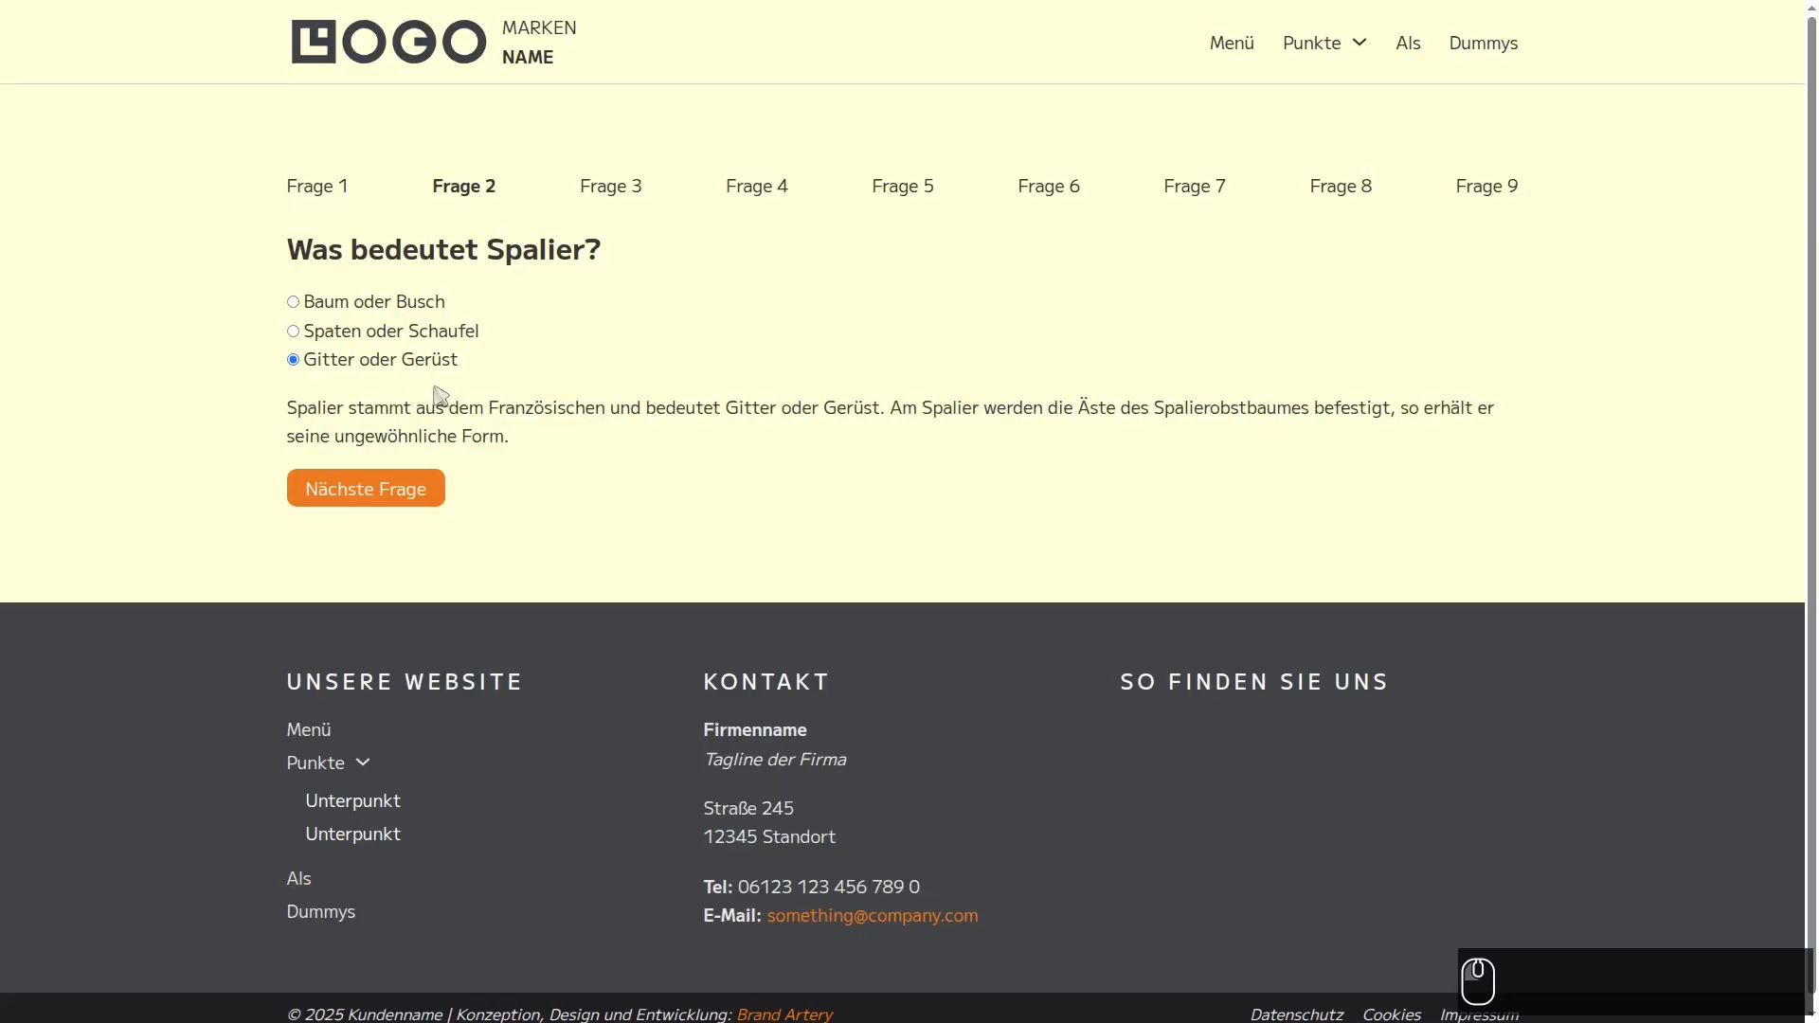
- Move on from question 2, jump to Frage 9 and answer it with "Ein Buchfink"
click(375, 490)
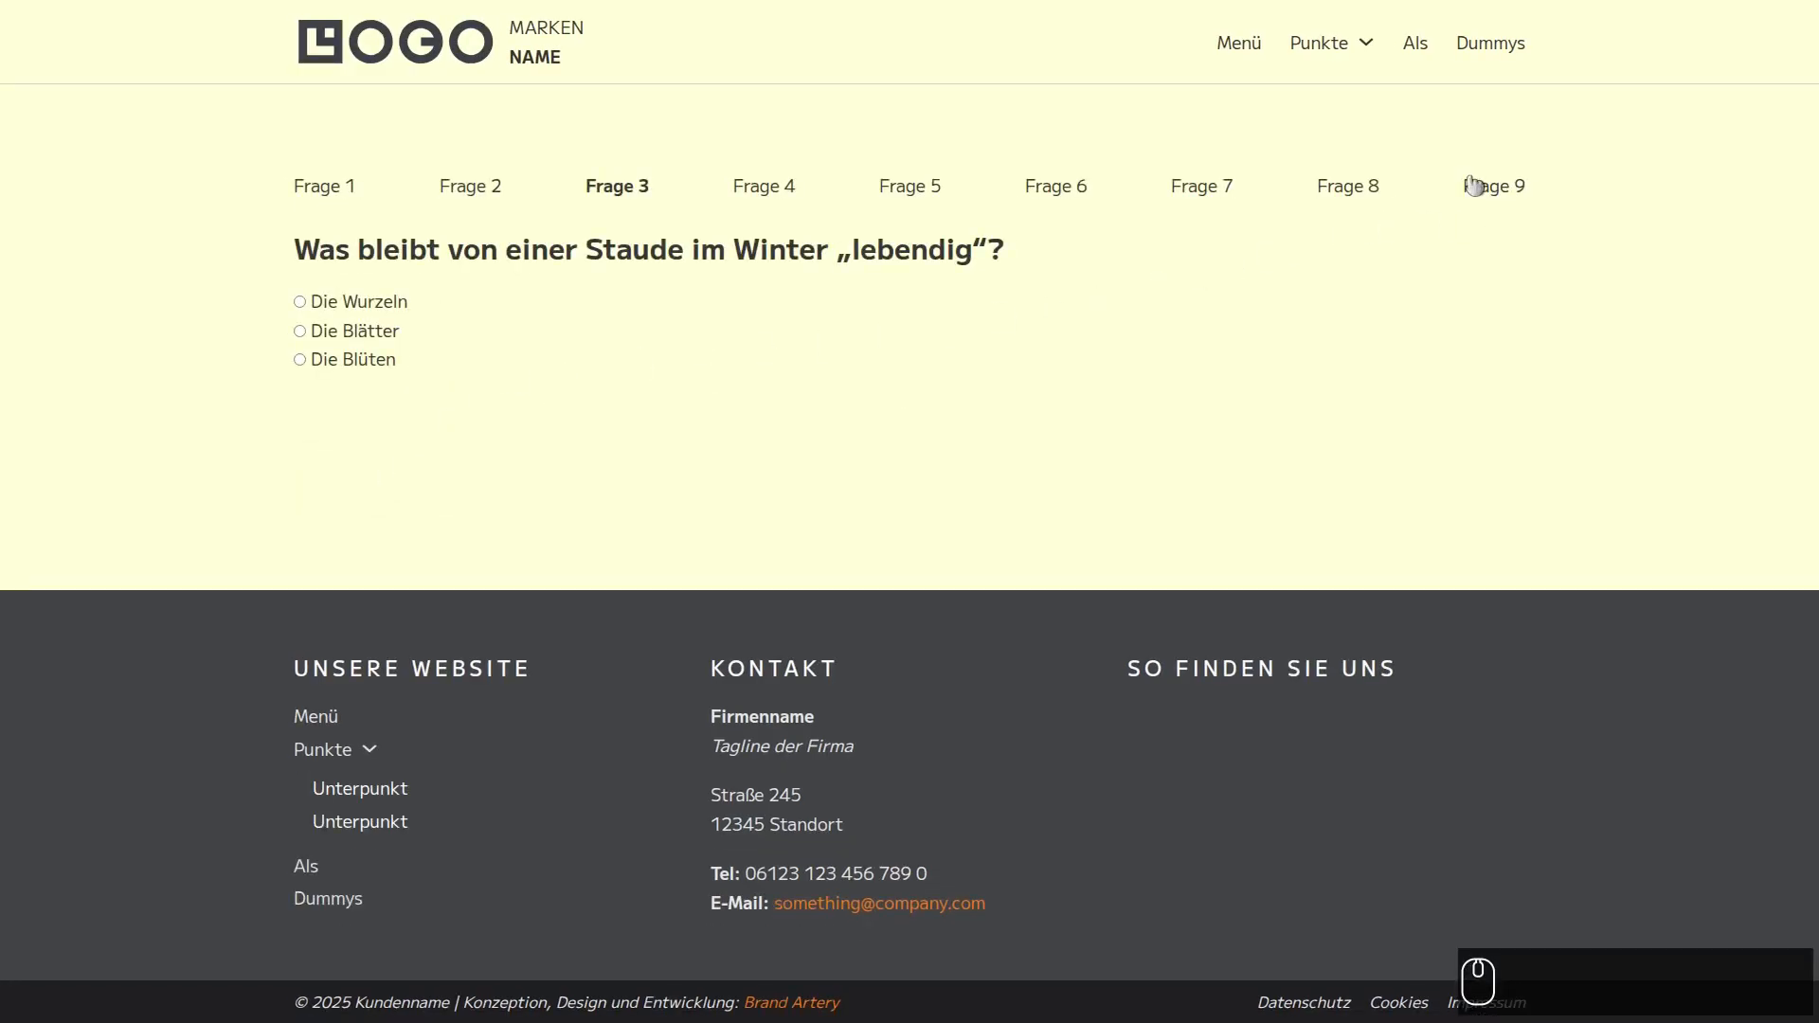
click(1485, 189)
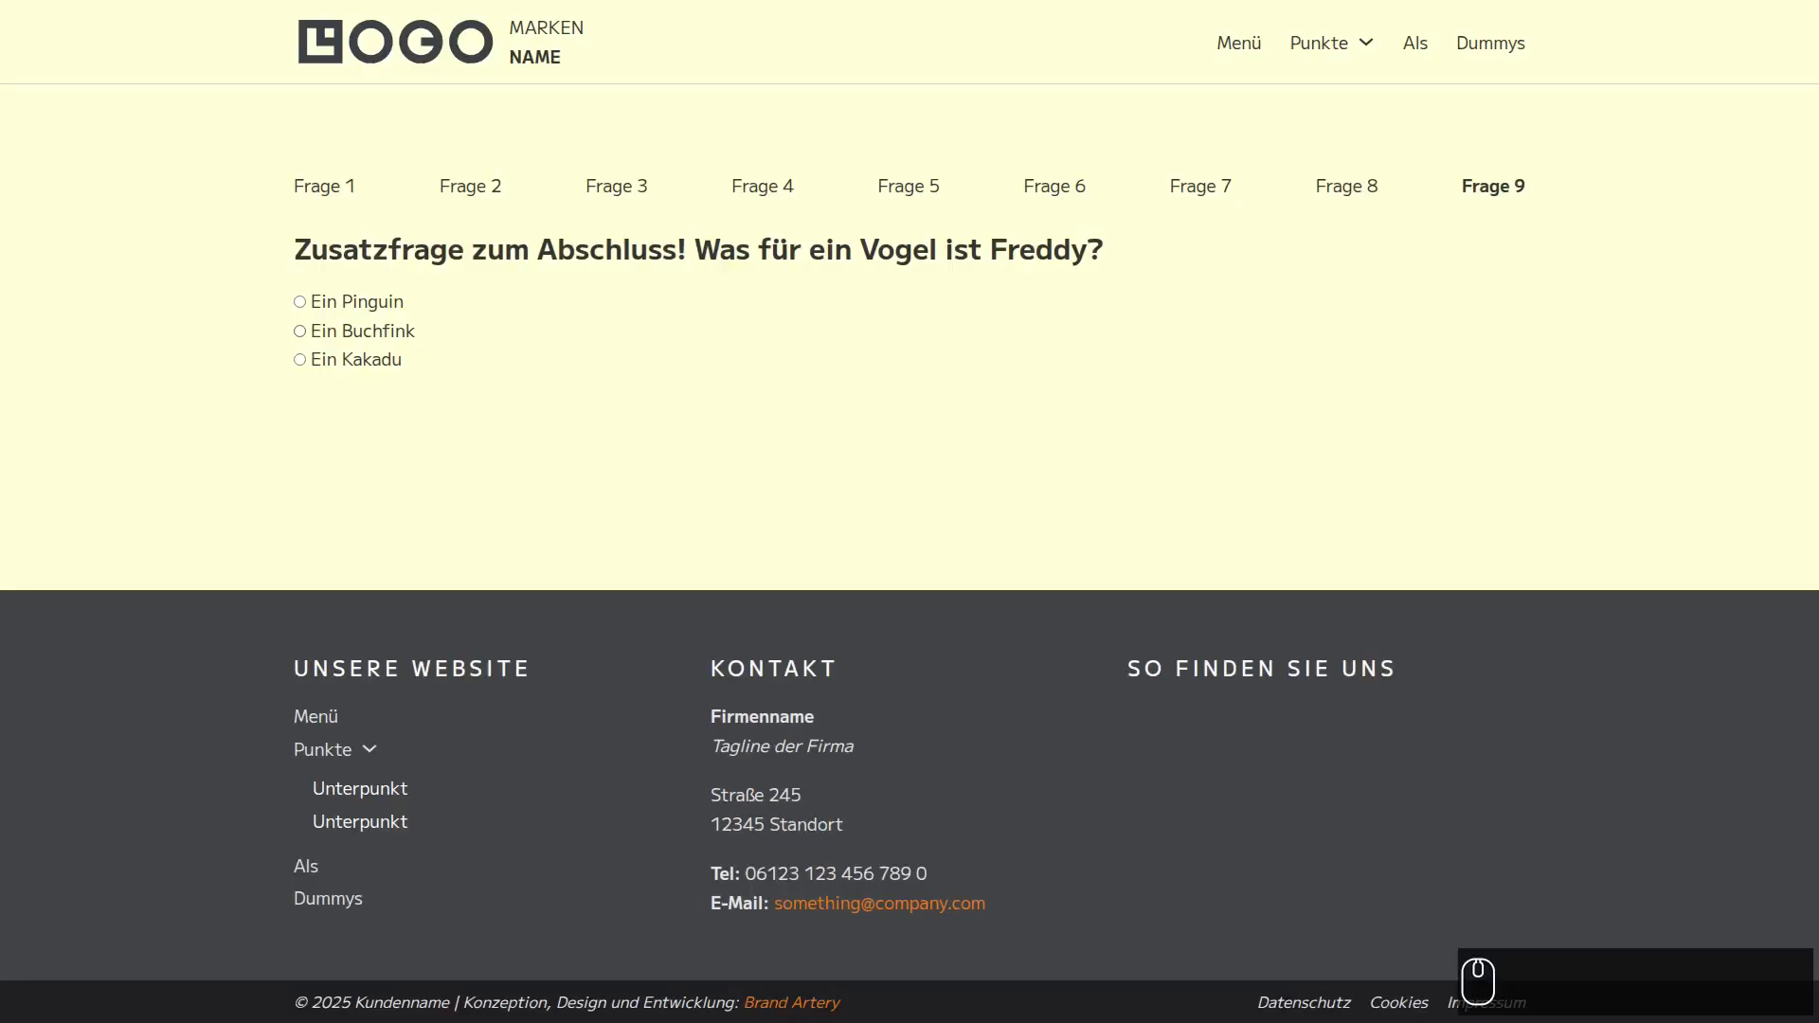
click(299, 331)
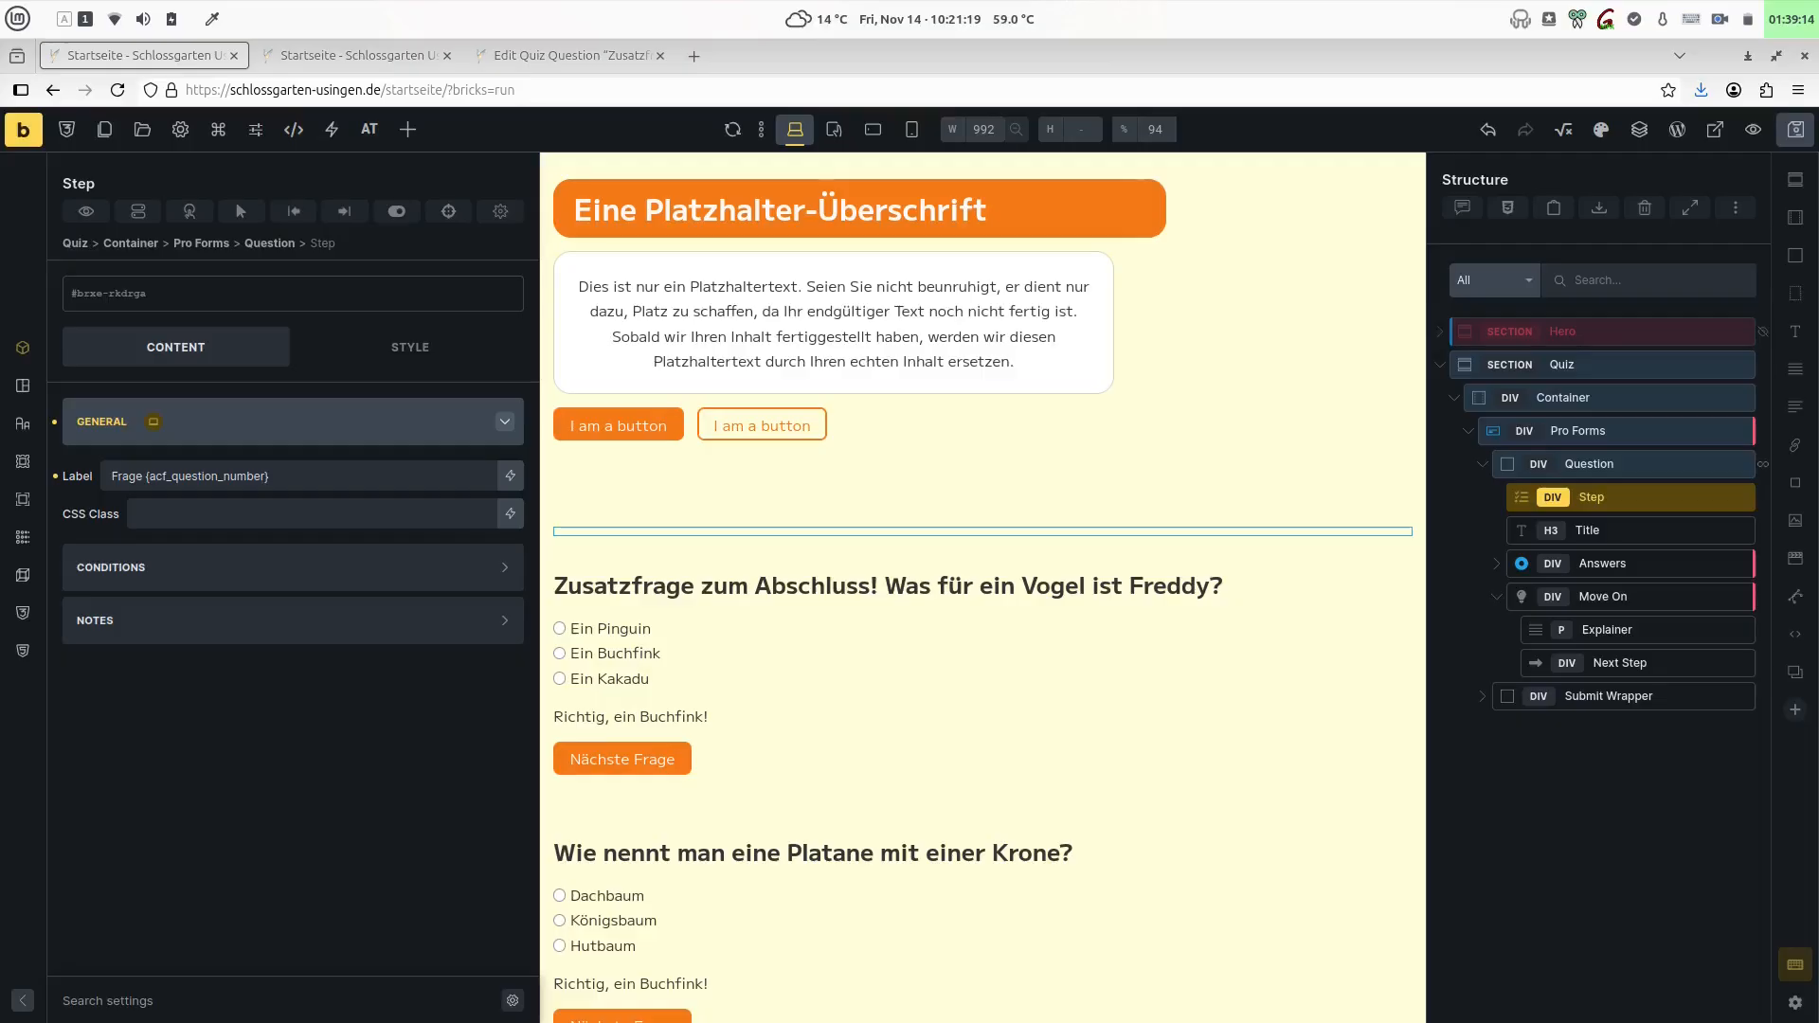
- Reset the desktop stopwatch and close its controls
click(1805, 21)
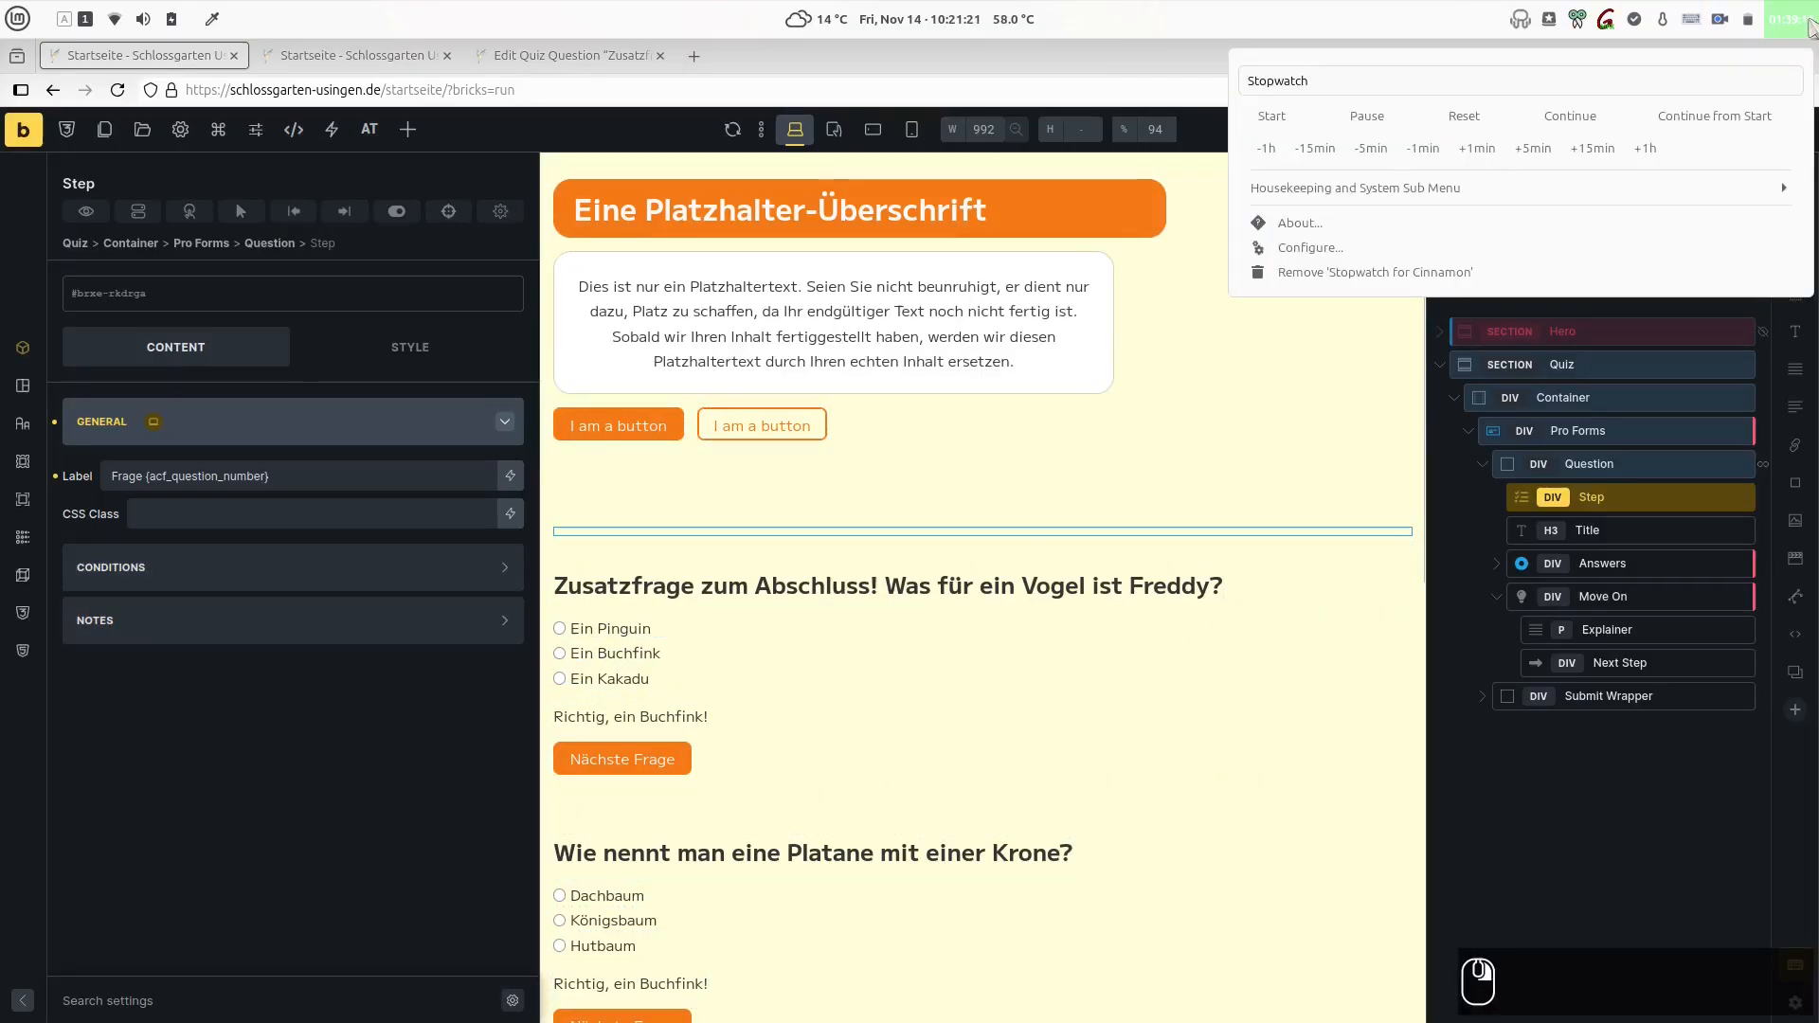
click(1464, 116)
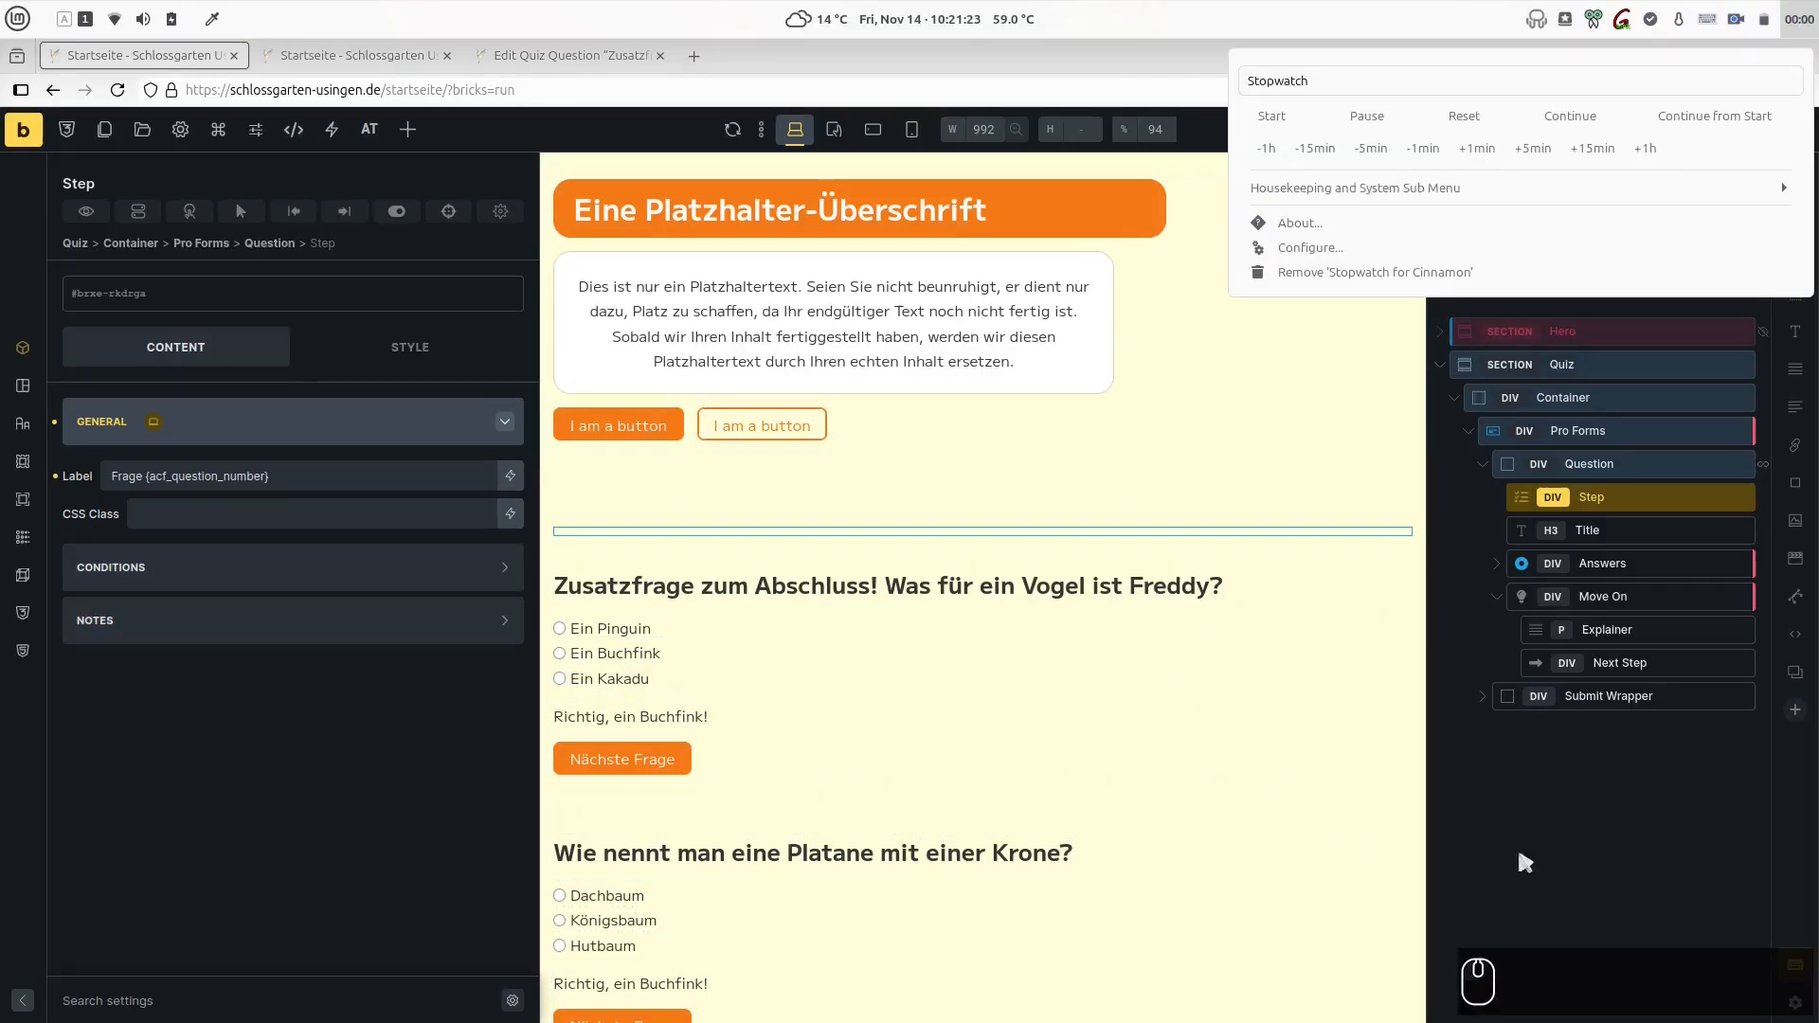
click(1603, 802)
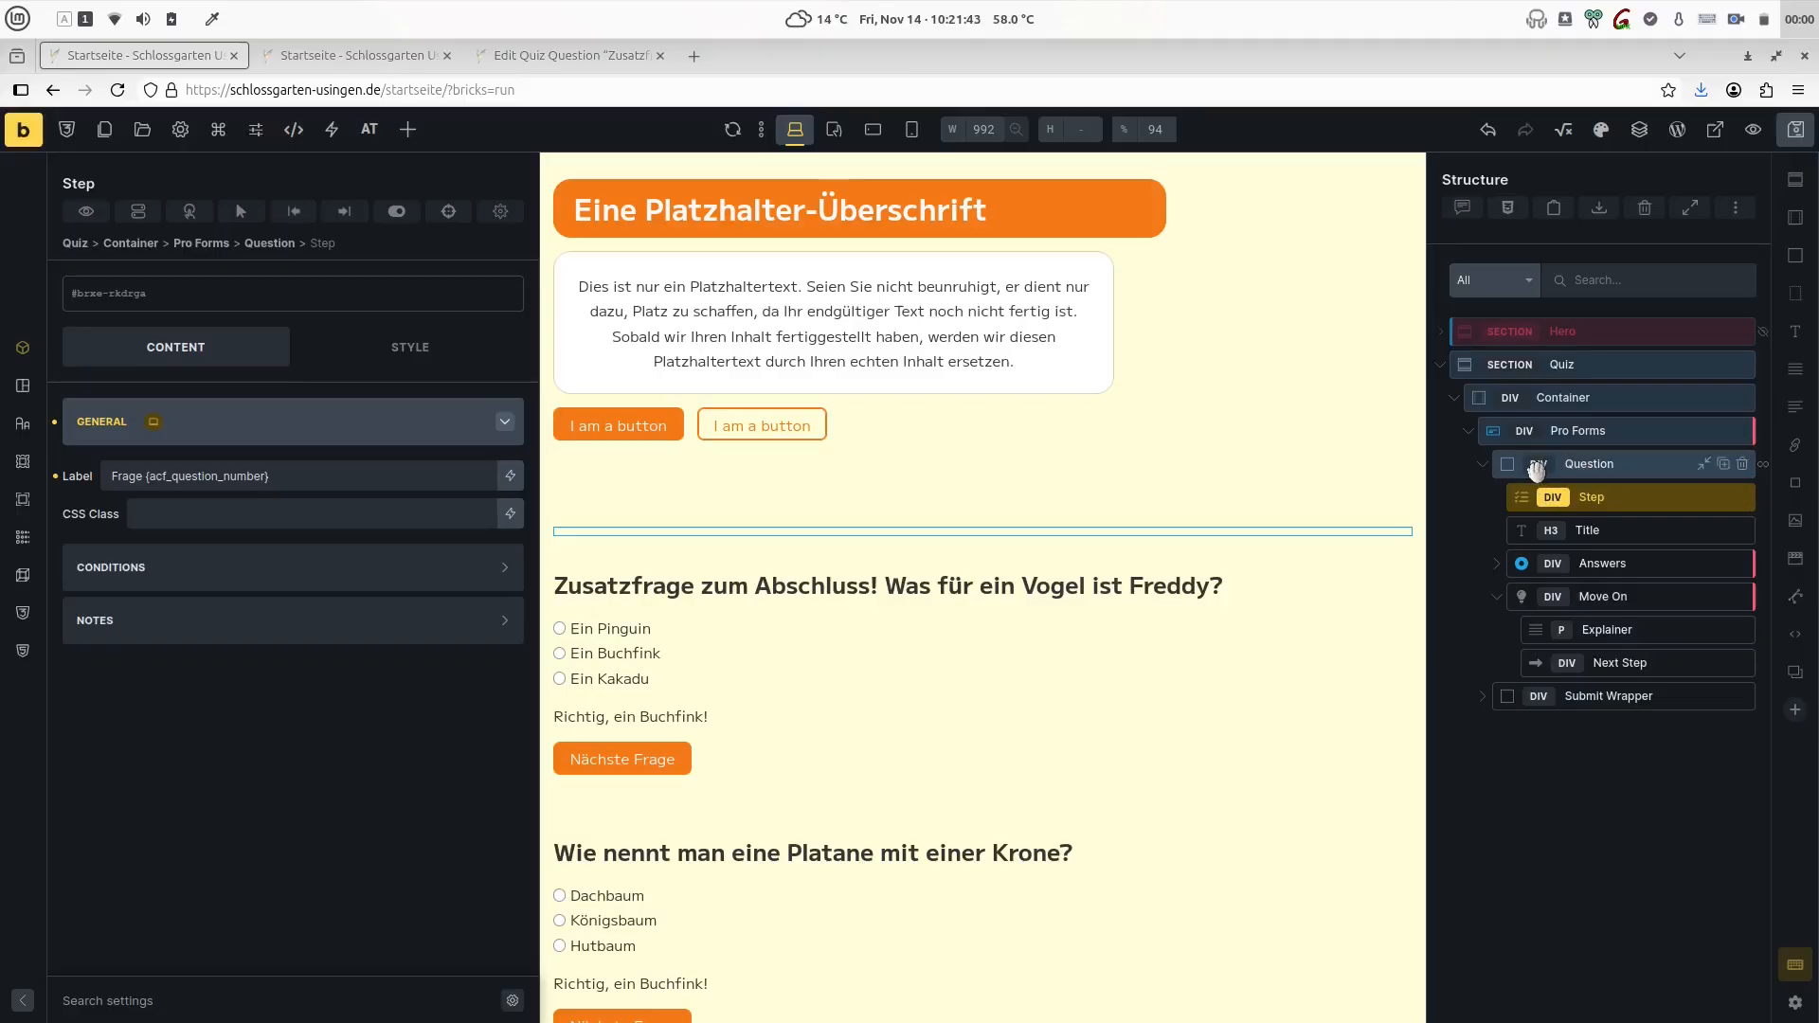
- Switch to the WordPress admin page, search the commands for "post ty" and open the Quiz Questions post type in ACF
click(561, 55)
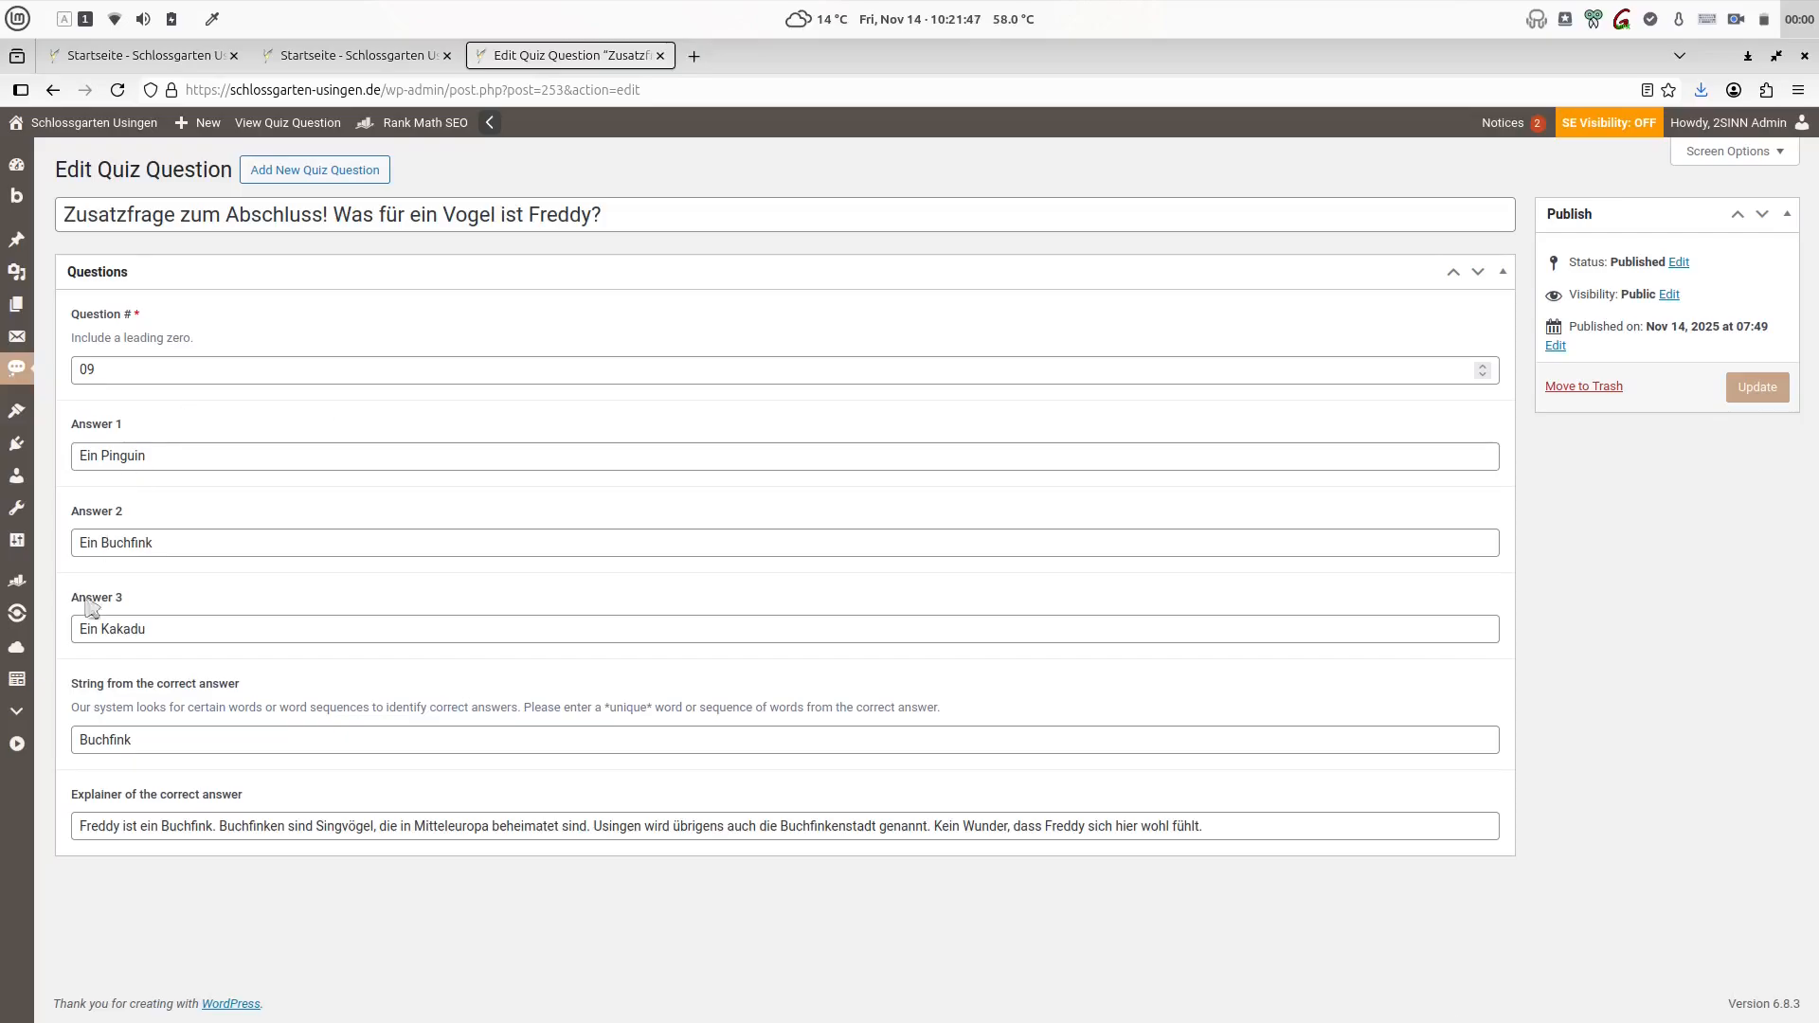
key(ctrl+alt+shift+a)
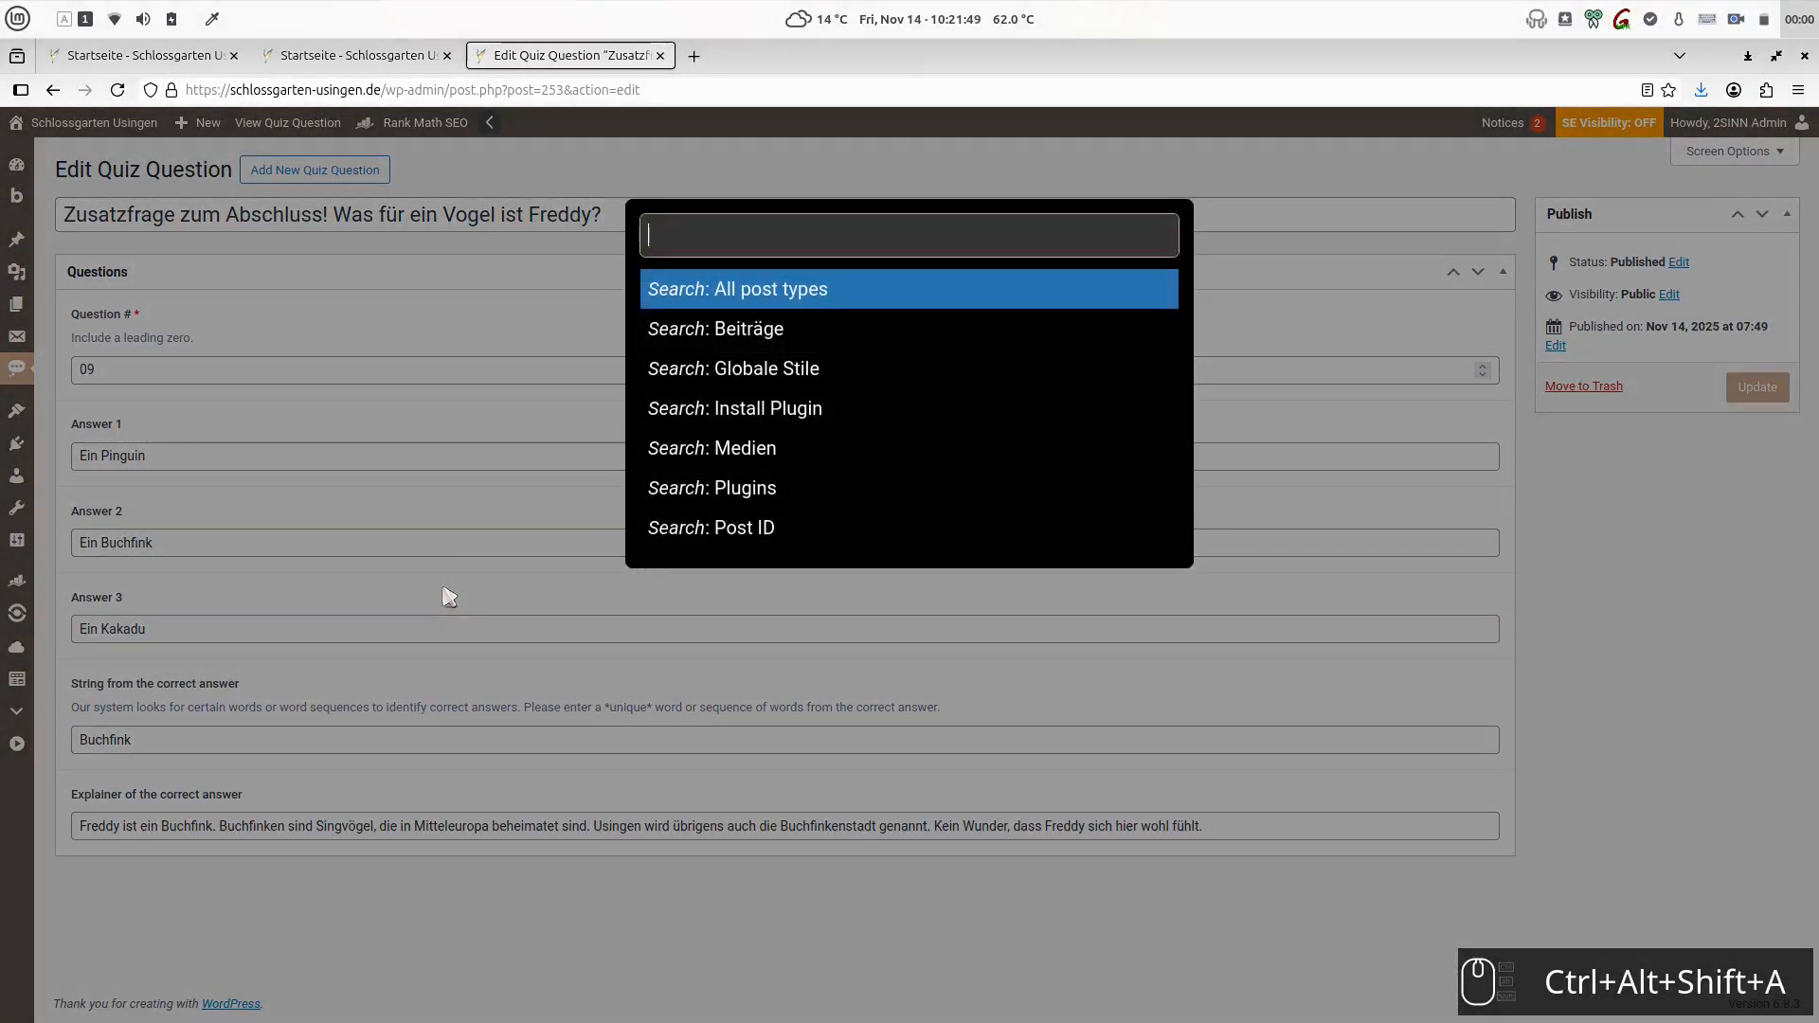
text(post ty)
key(Return)
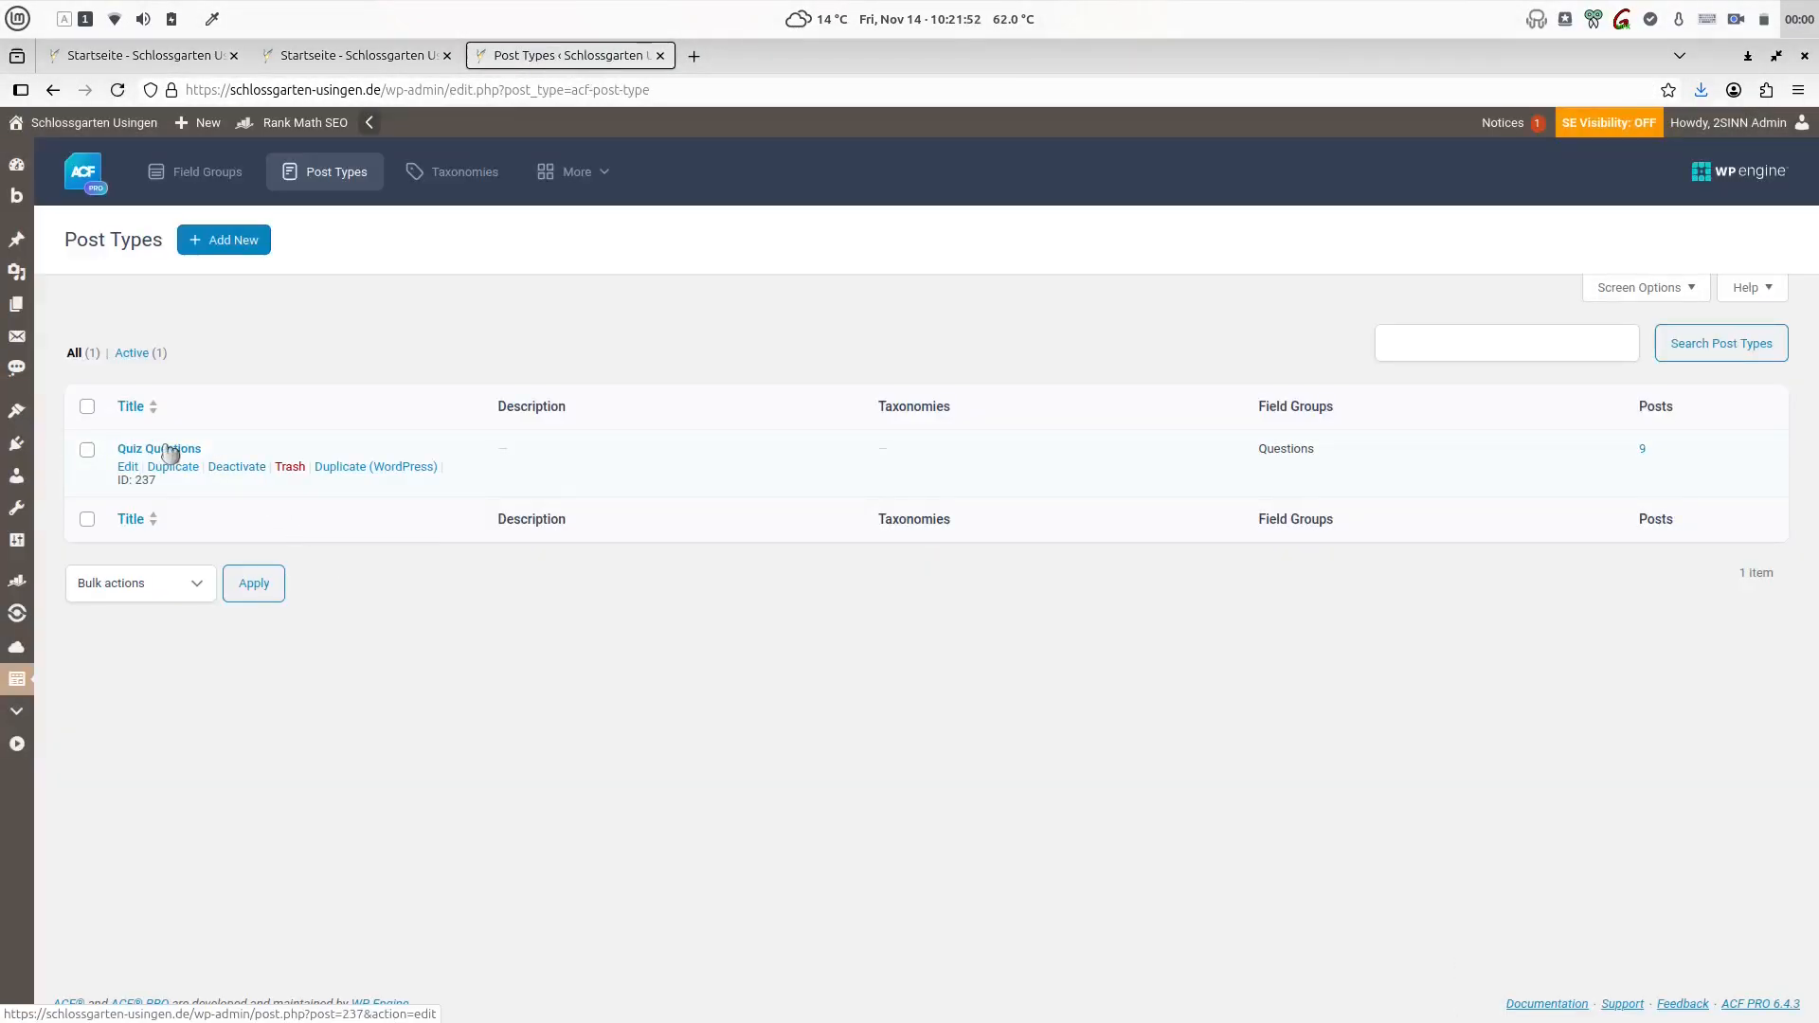
click(169, 452)
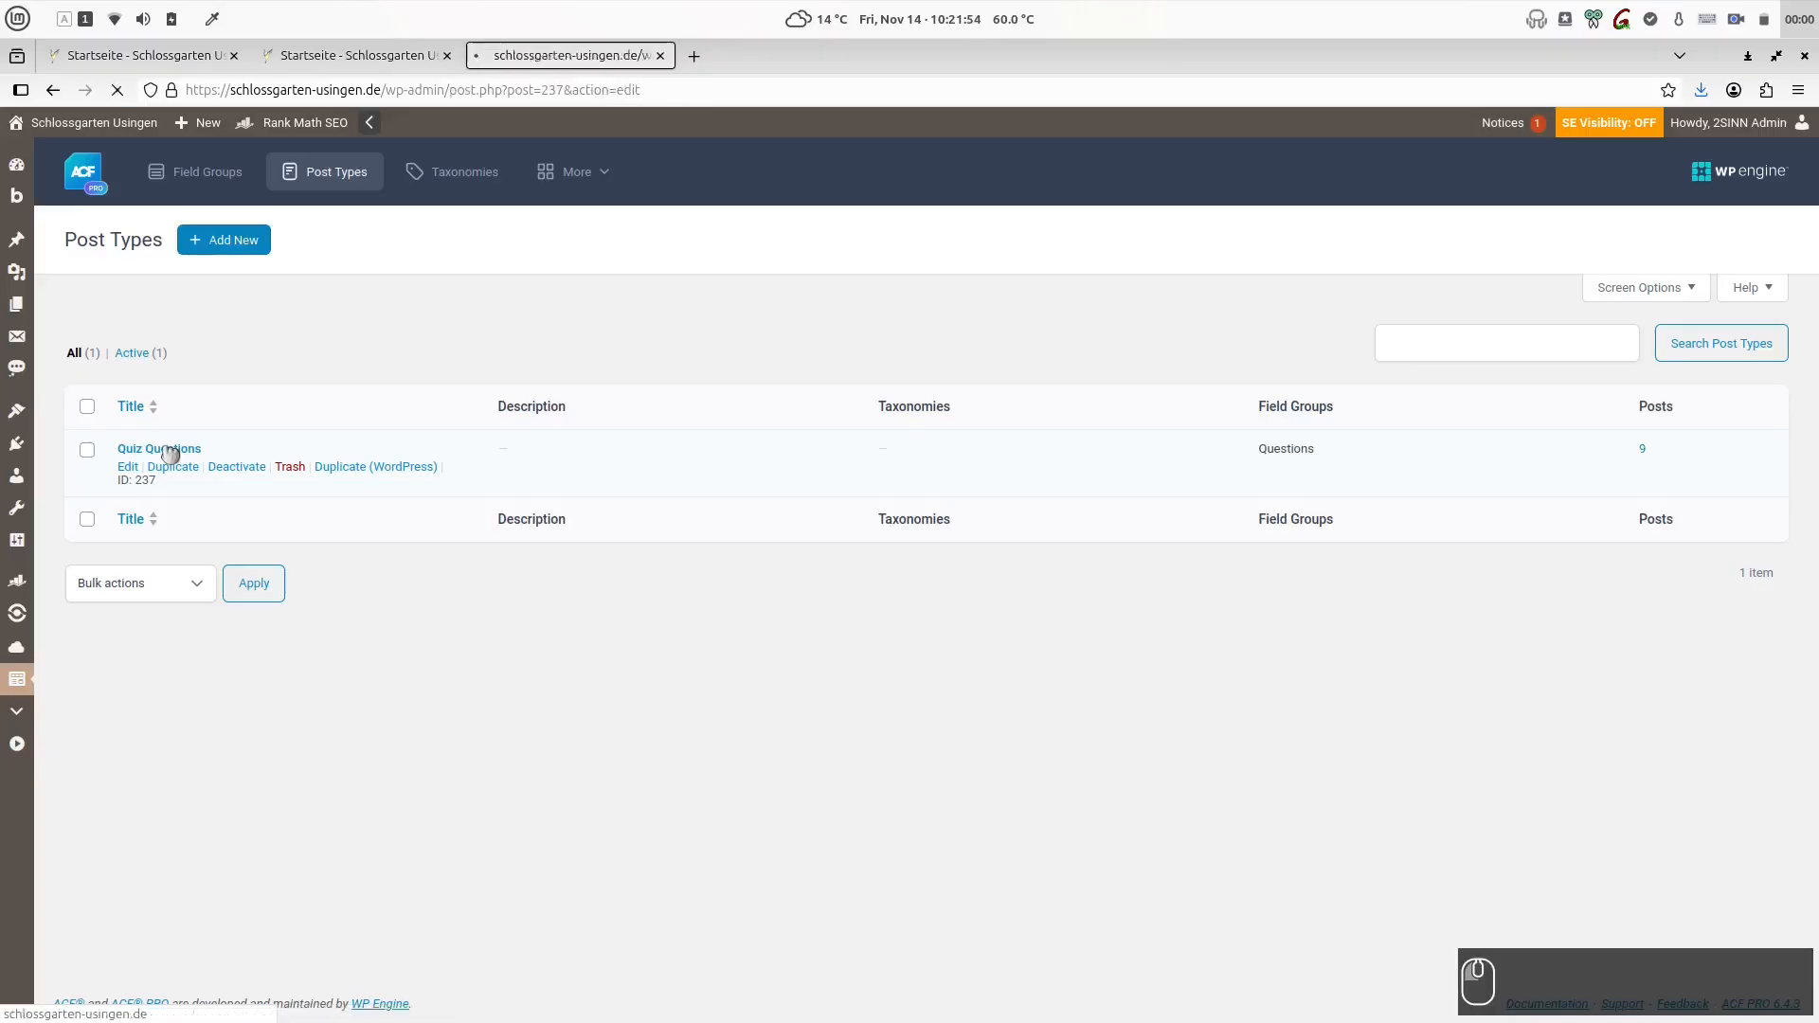
- Examine the Quiz Questions post type's advanced settings for supports, permissions, URLs and visibility, including its menu icon
scroll(938, 483, down, 10)
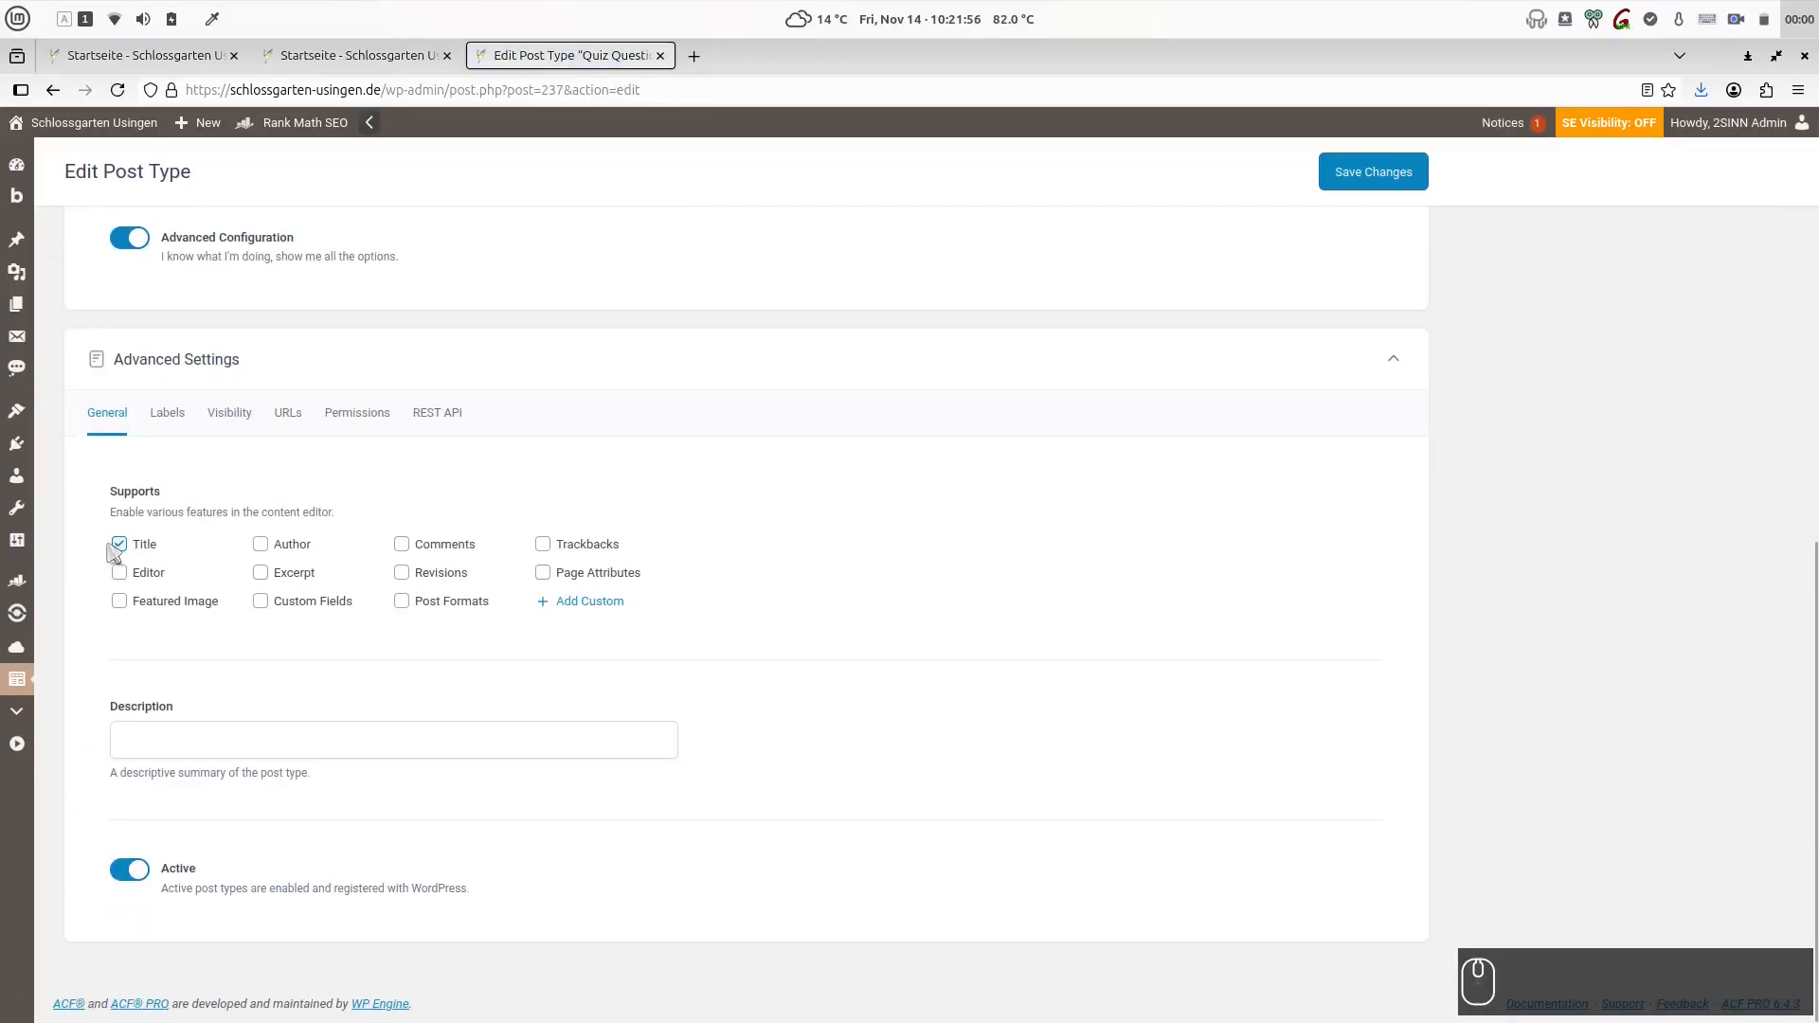
click(343, 417)
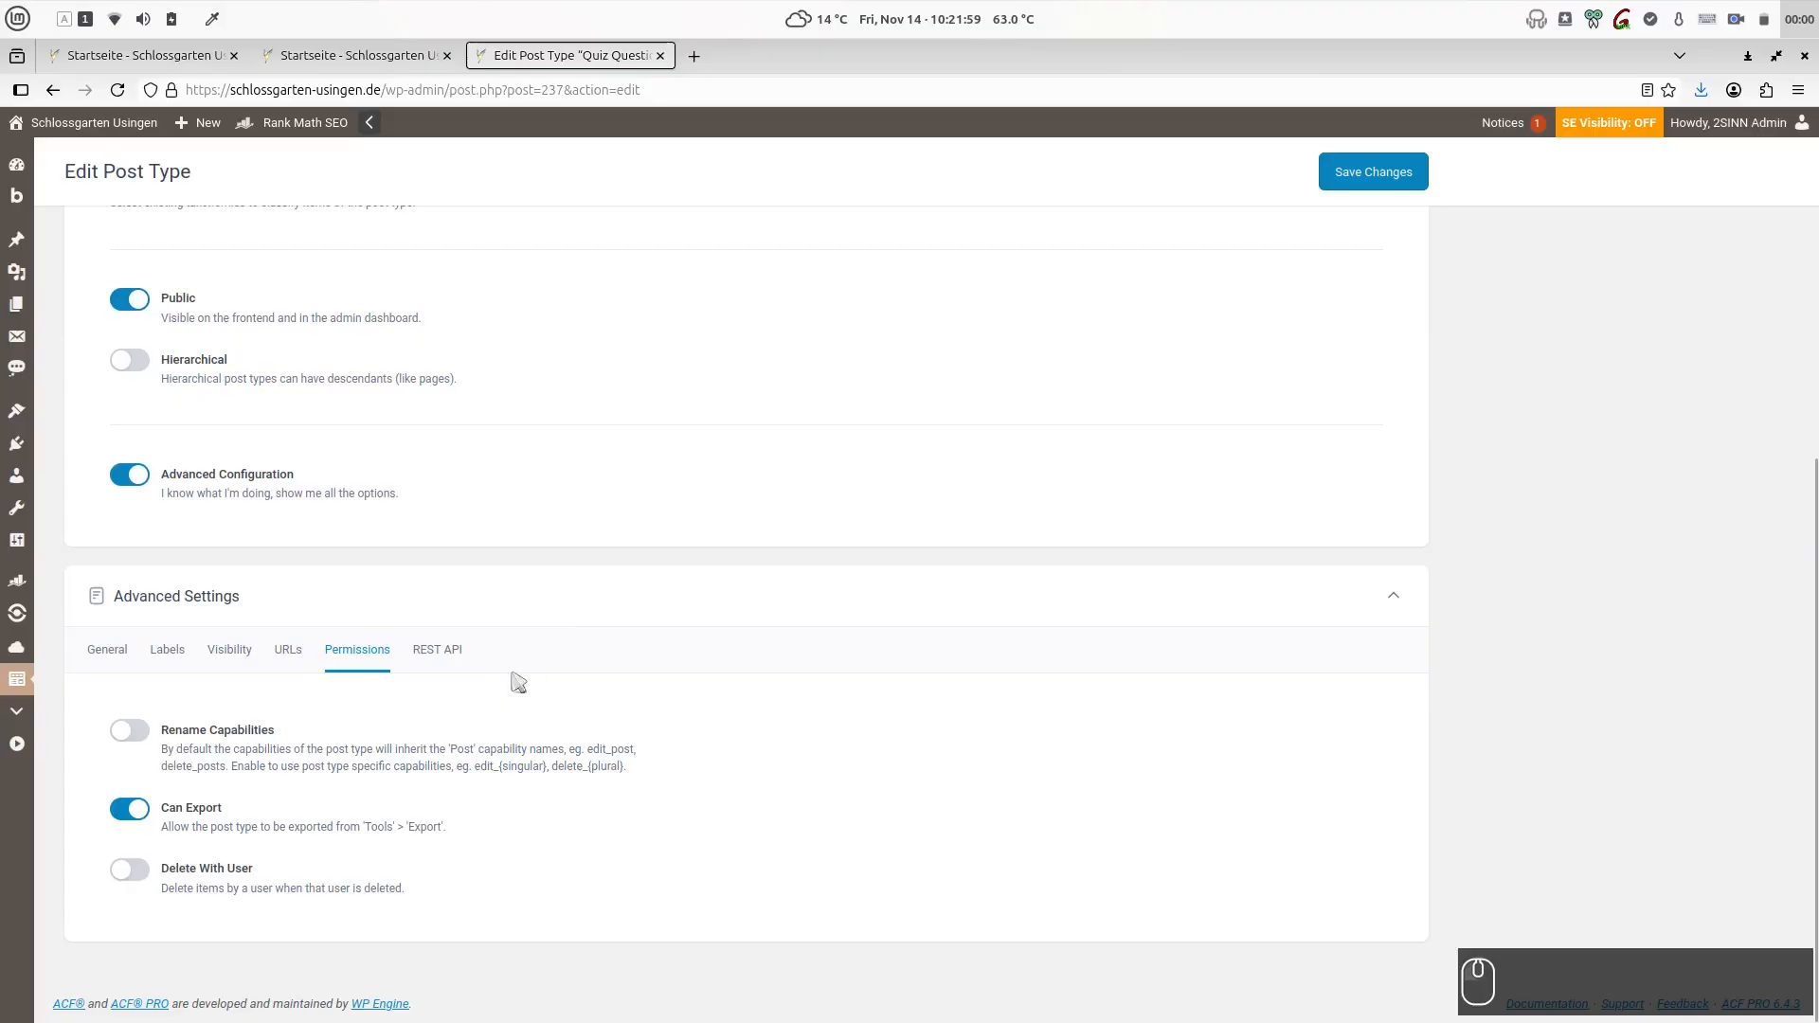
scroll(346, 750, up, 5)
scroll(346, 750, down, 5)
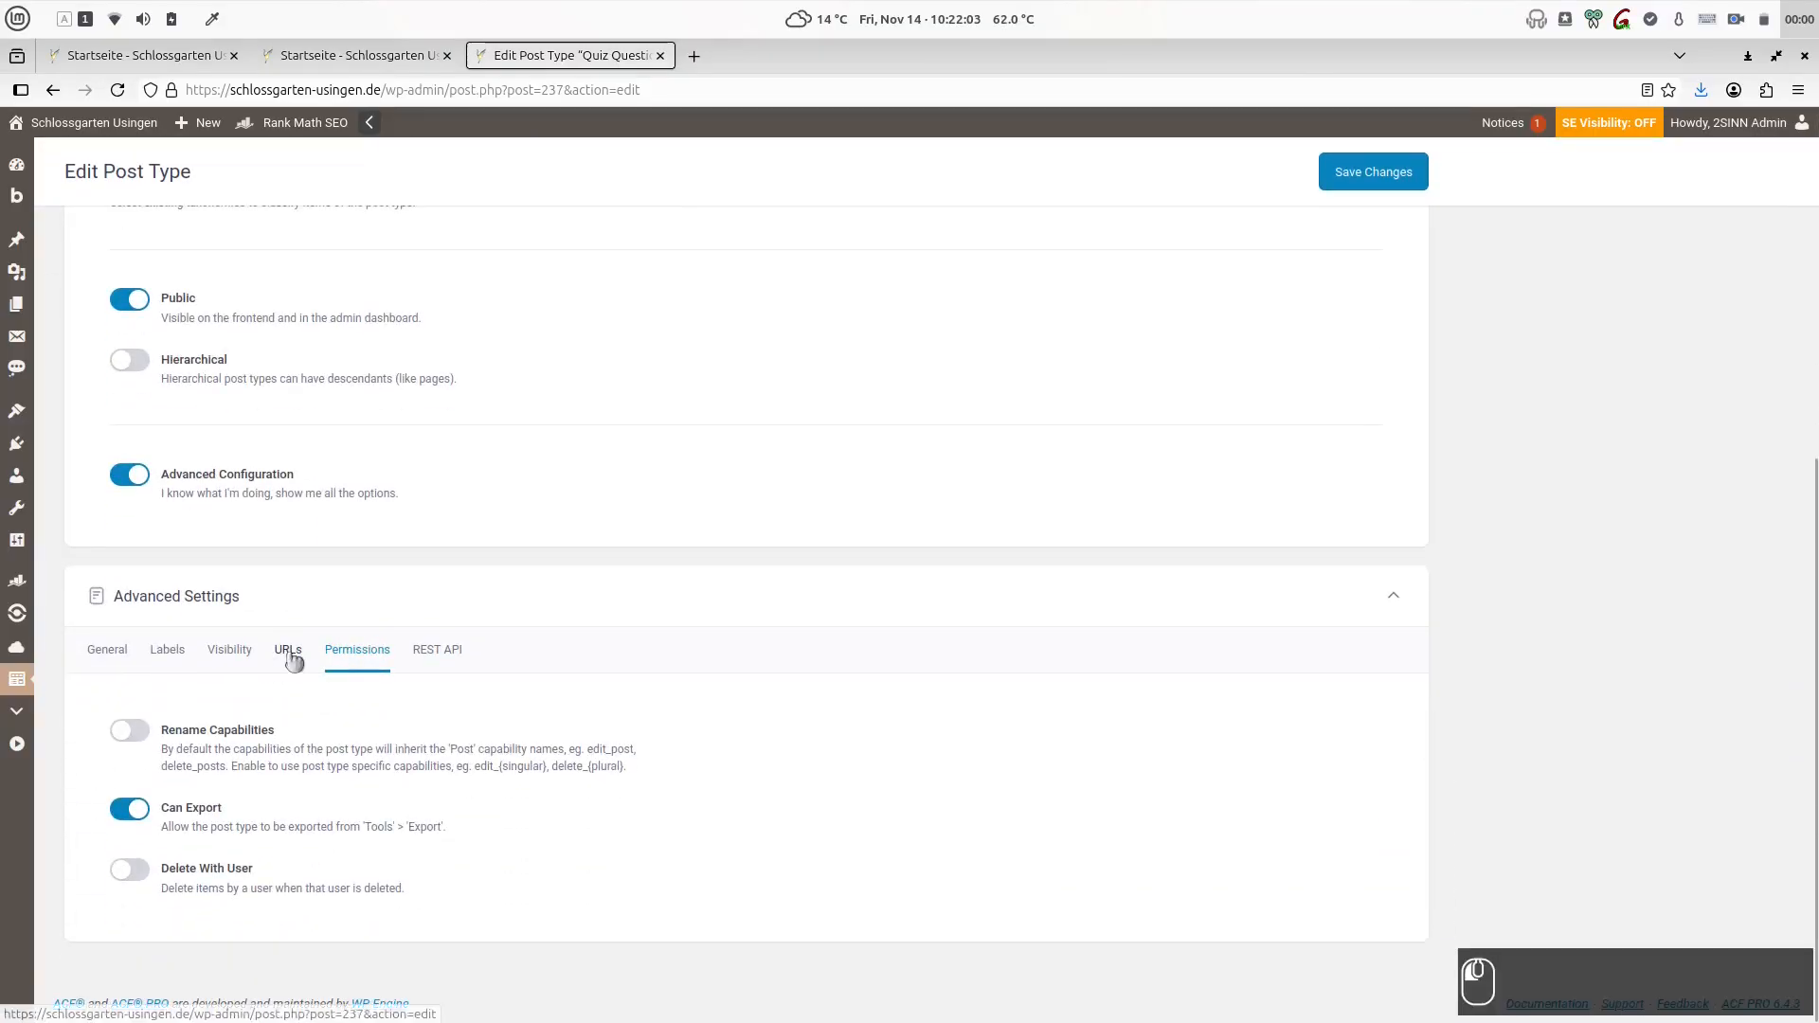
click(286, 651)
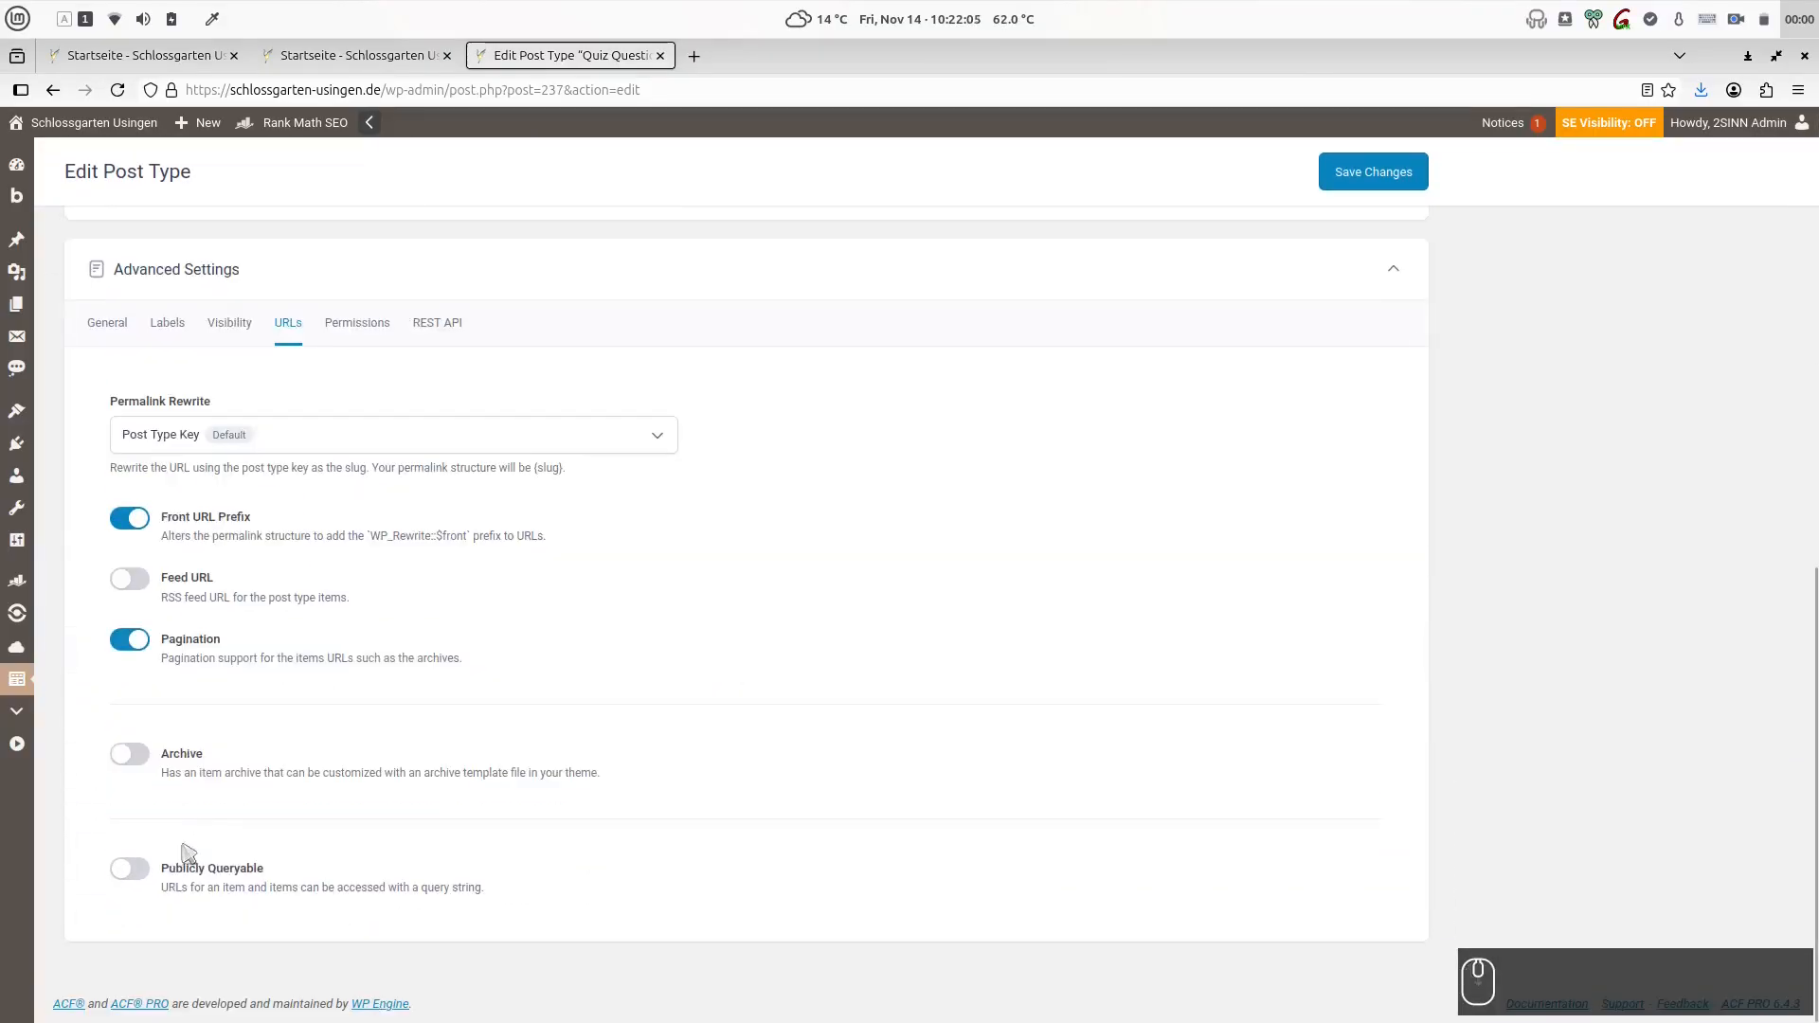
click(229, 323)
scroll(849, 617, down, 4)
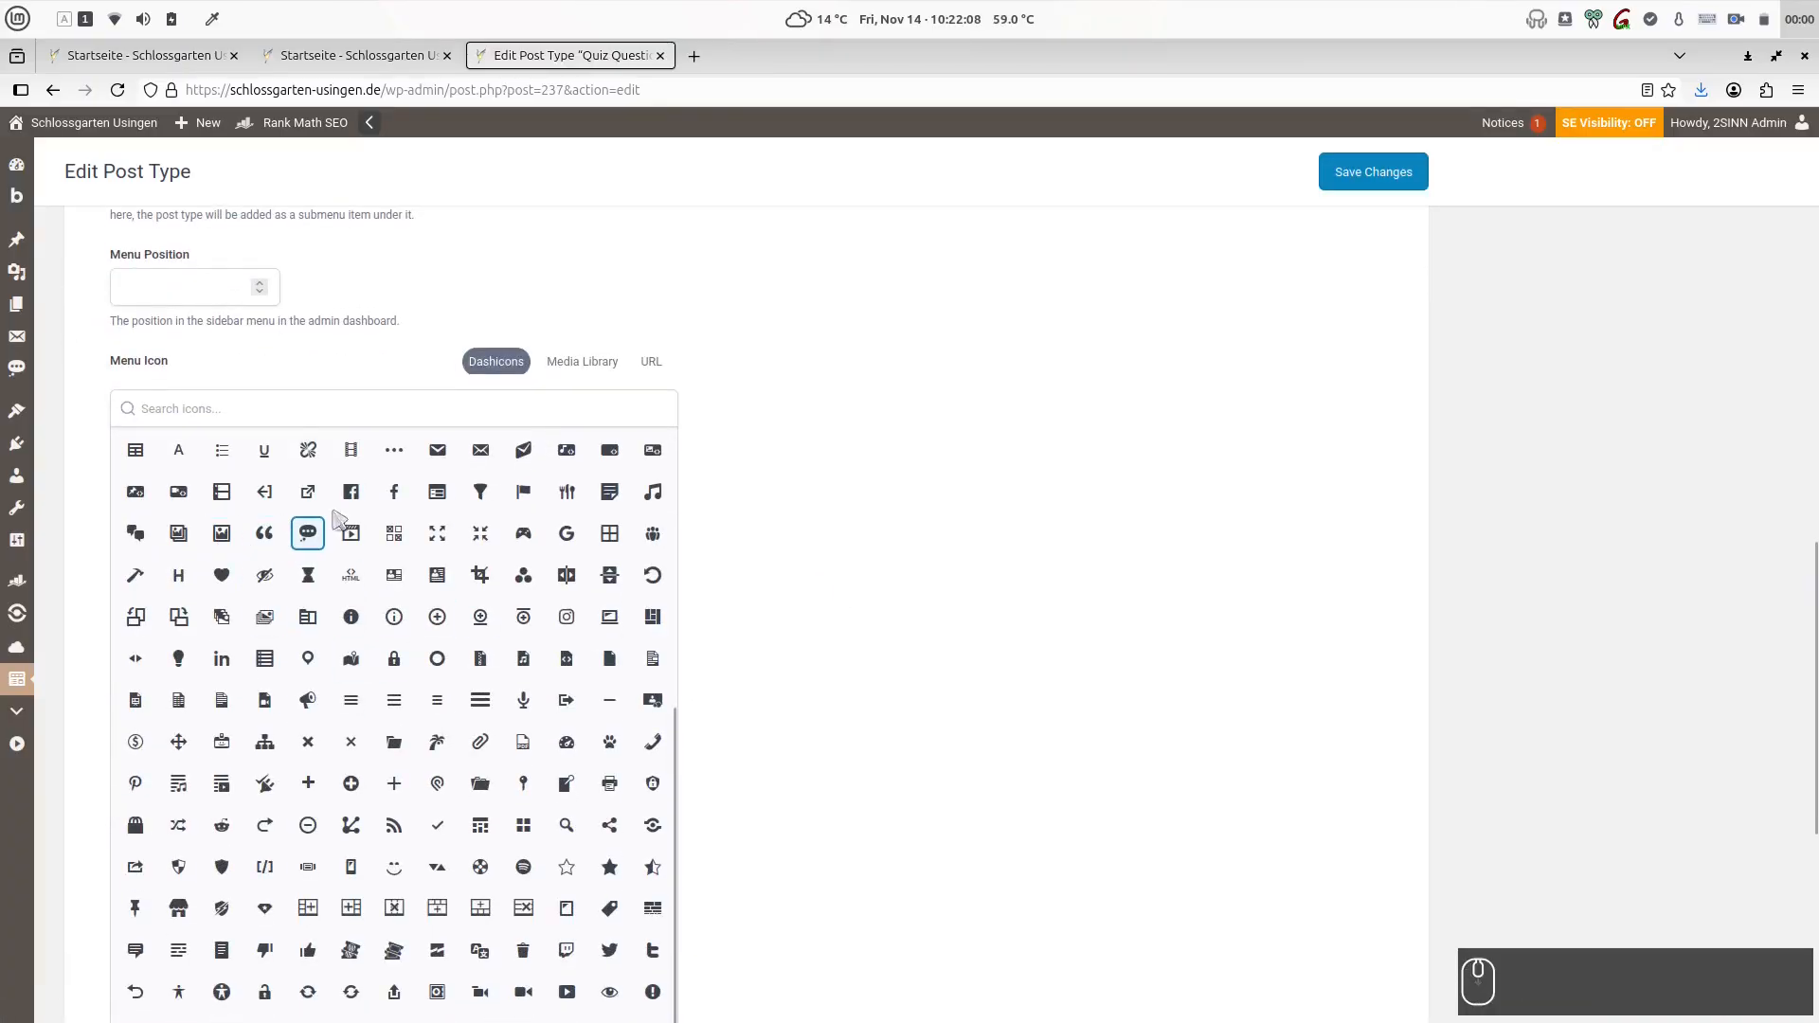
scroll(941, 521, up, 10)
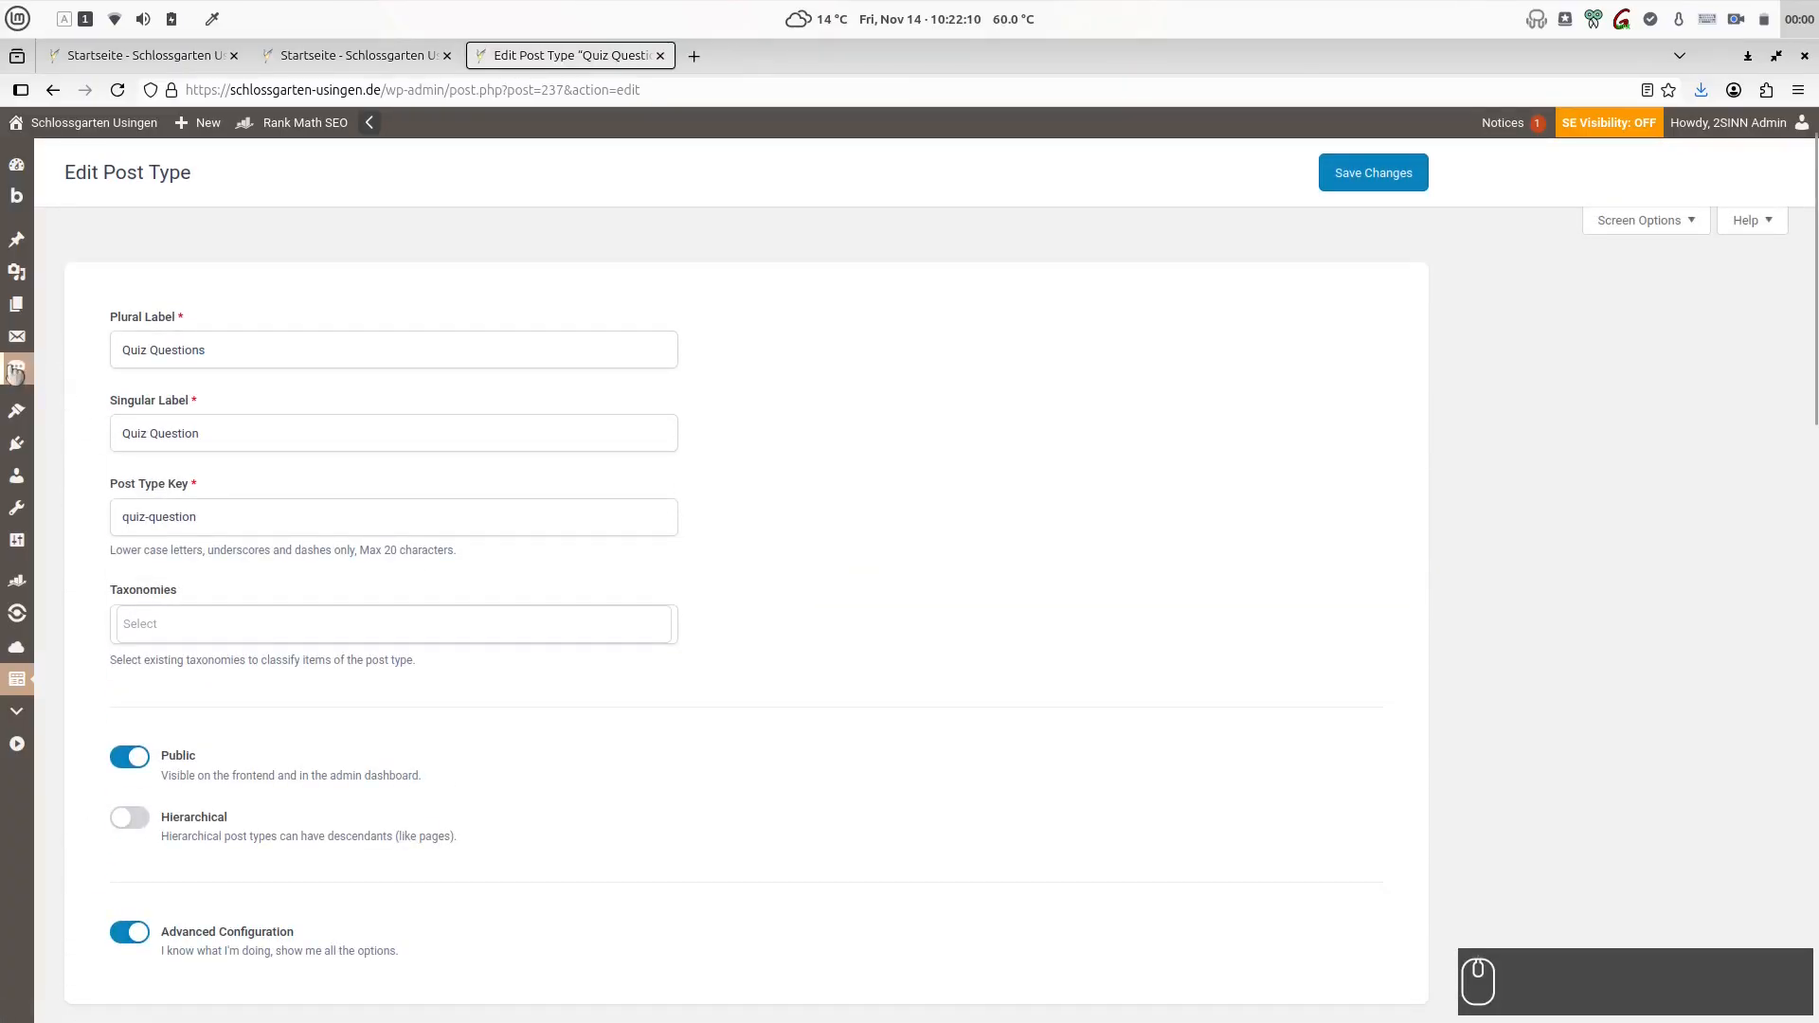
- Open the quiz question "Zusatzfrage zum Abschluss! Was für ein Vogel ist Freddy?" from the list and inspect its question number field
click(68, 402)
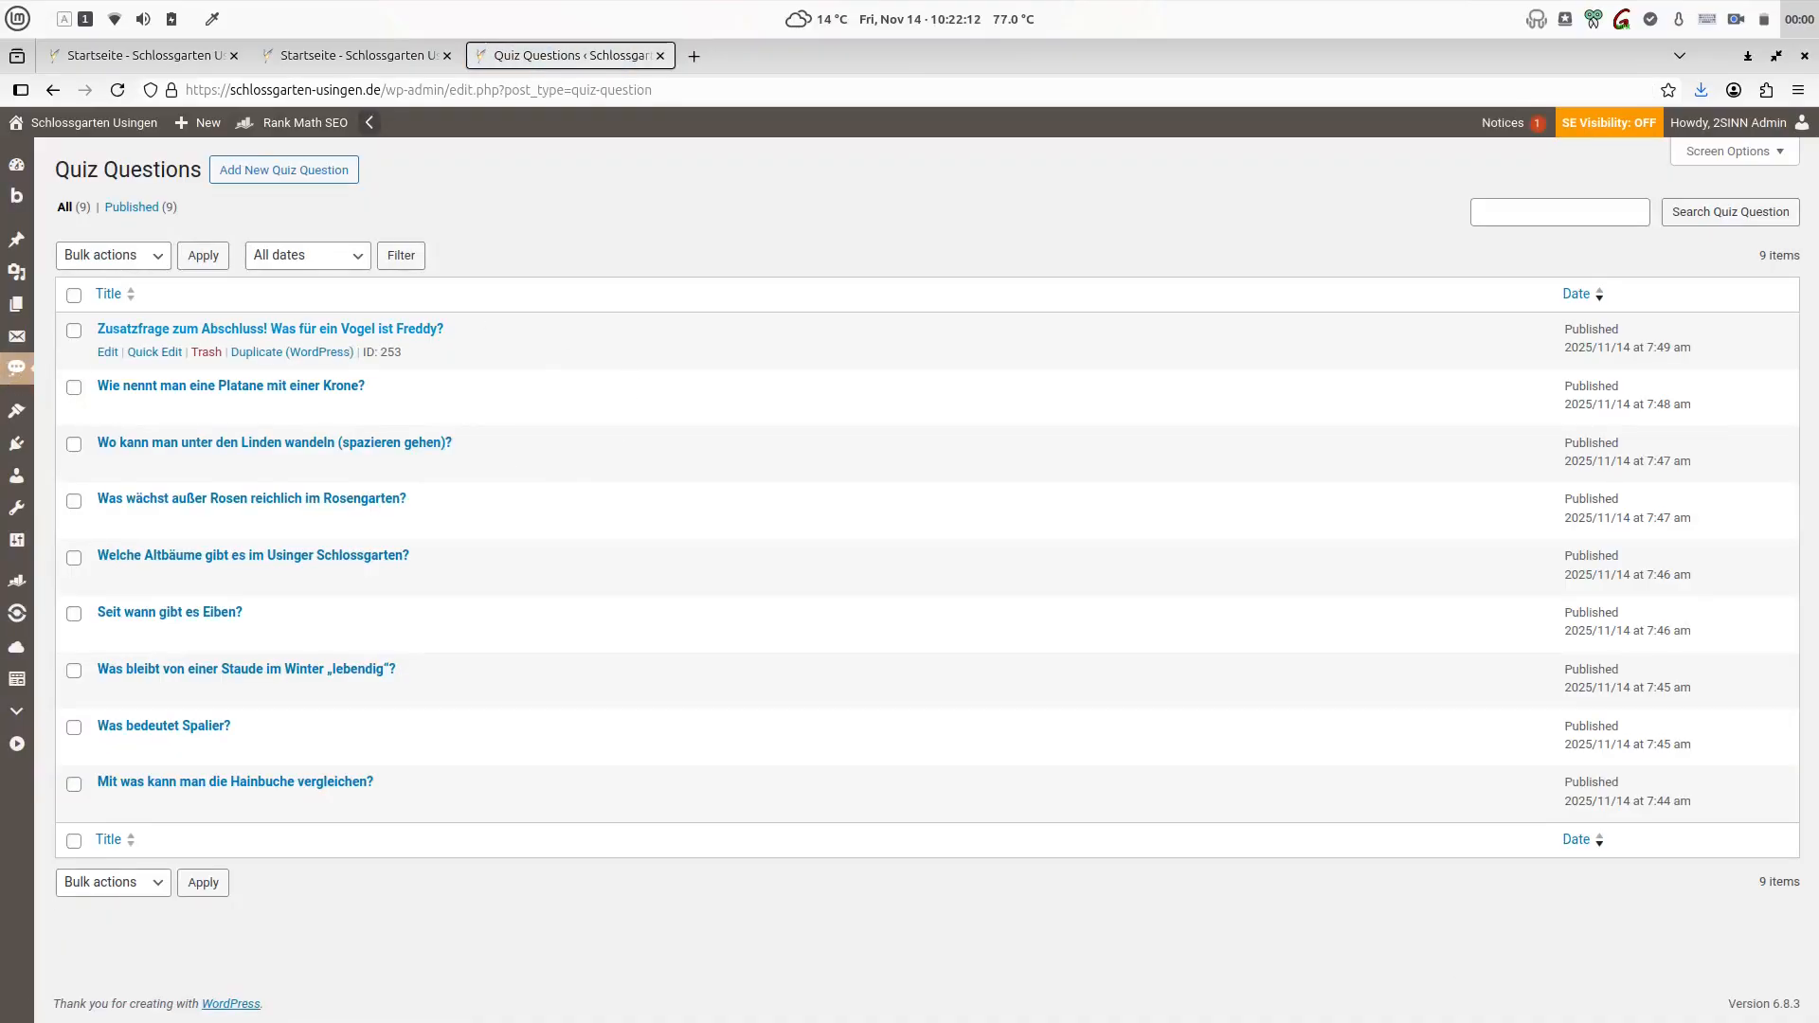
click(231, 334)
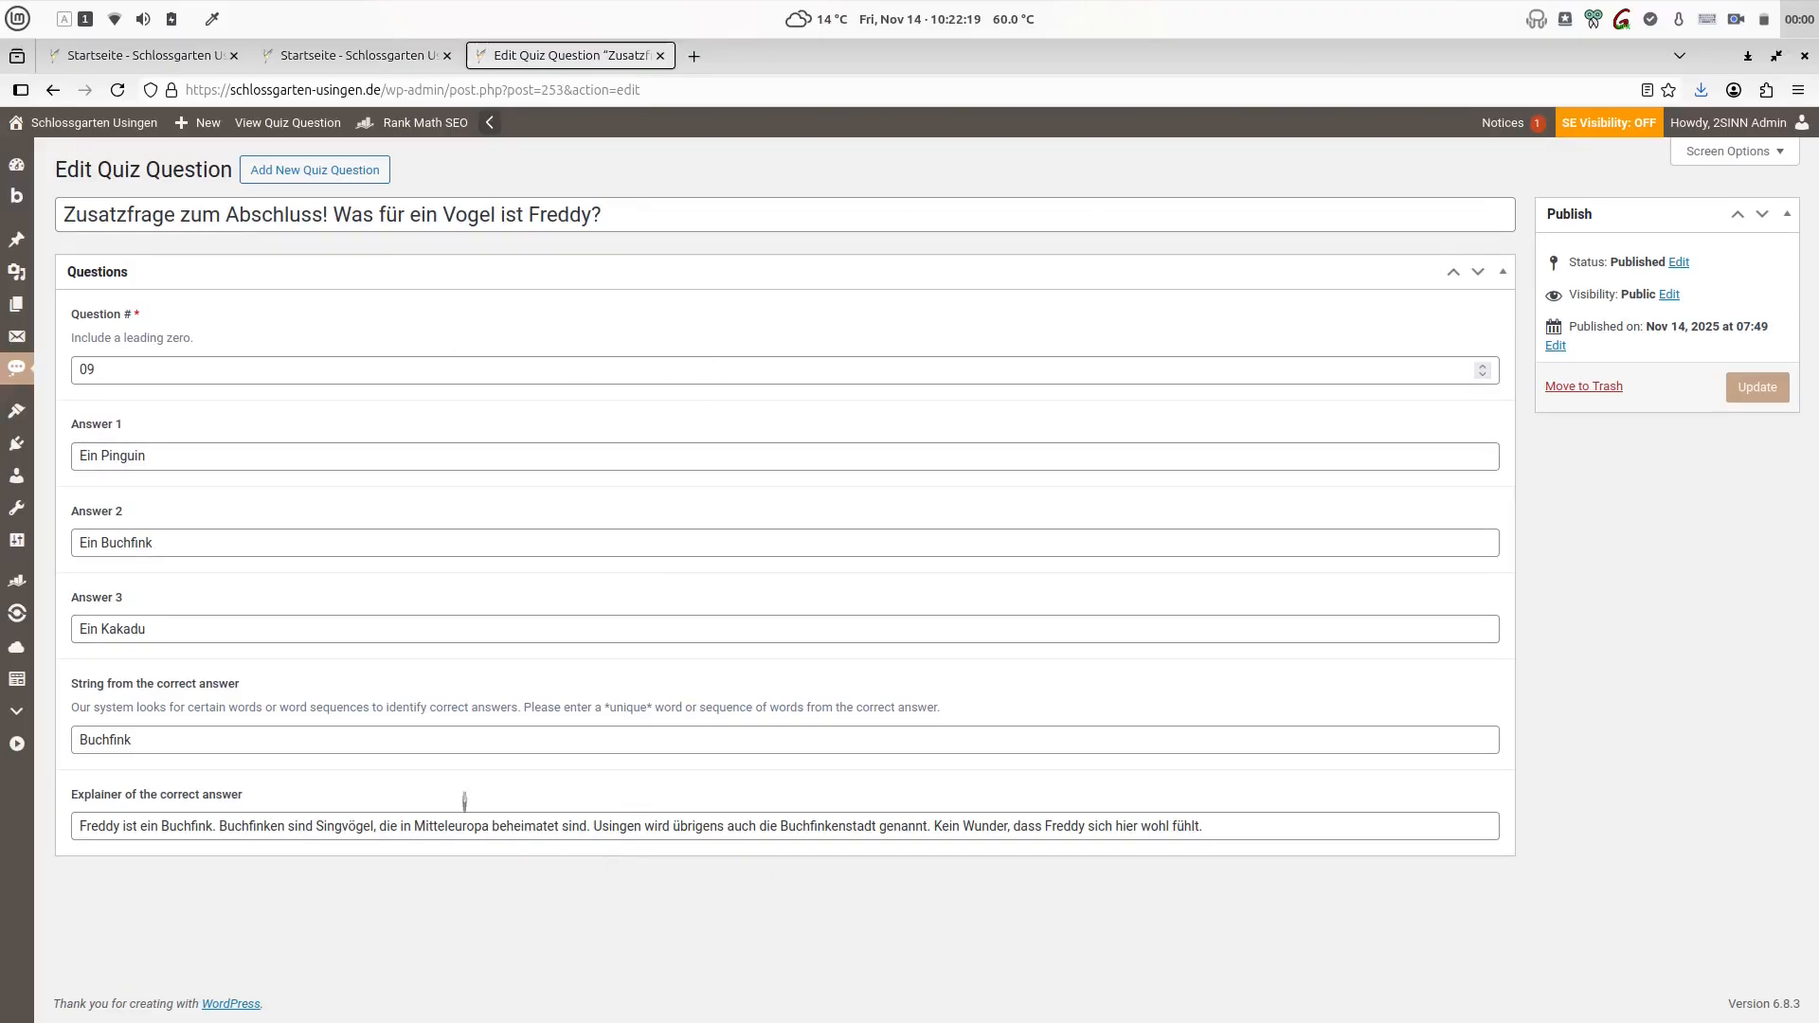
double_click(94, 370)
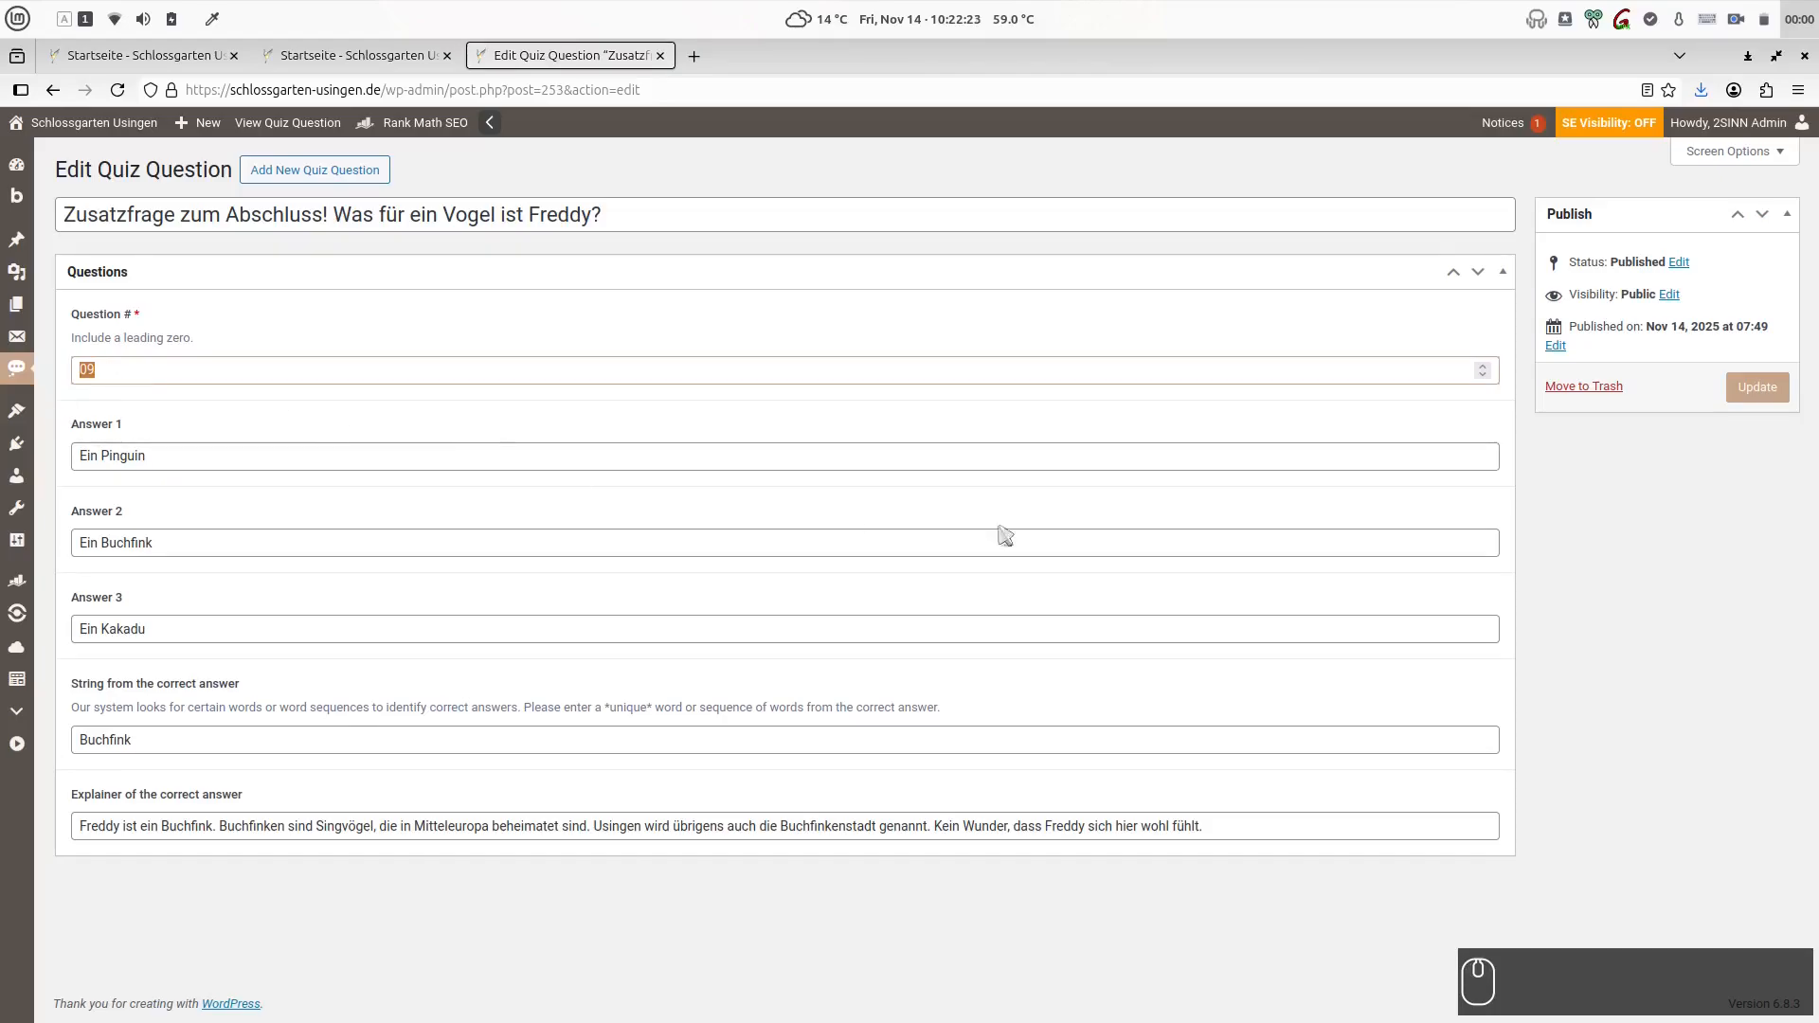
click(1647, 607)
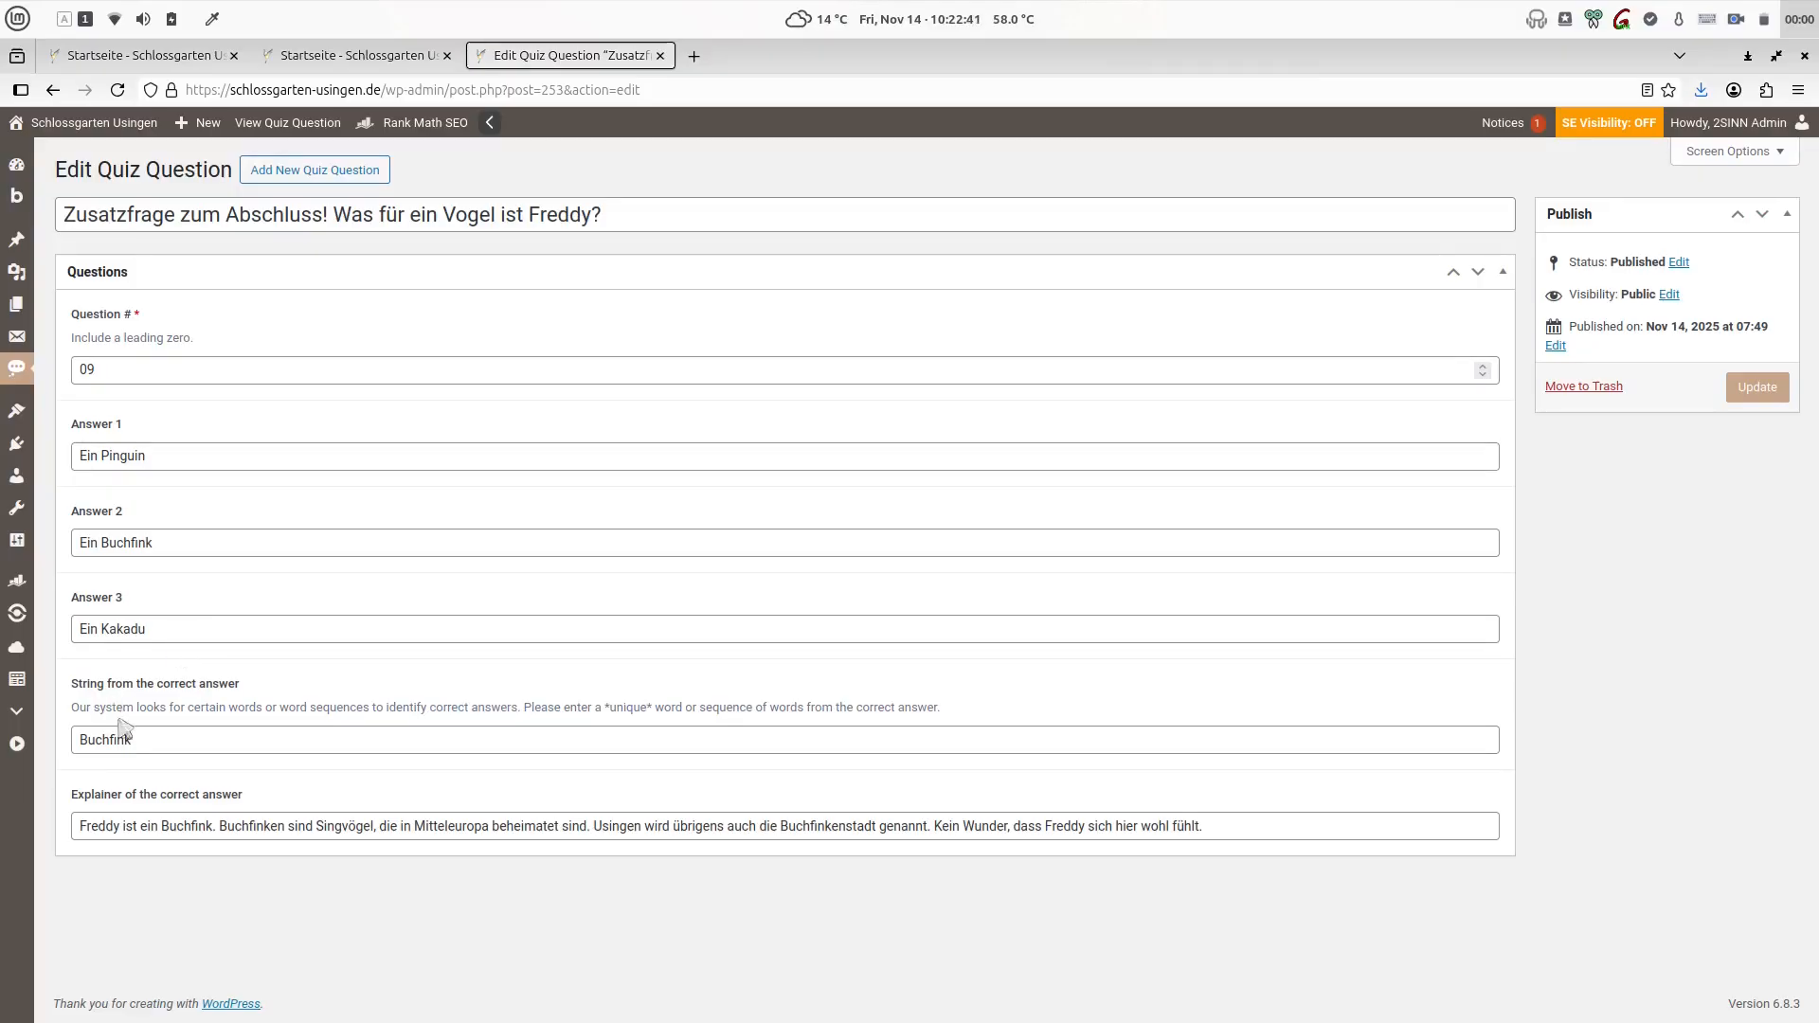
- Inspect the question's correct-answer string and the explainer of the correct answer
drag(157, 739, 25, 770)
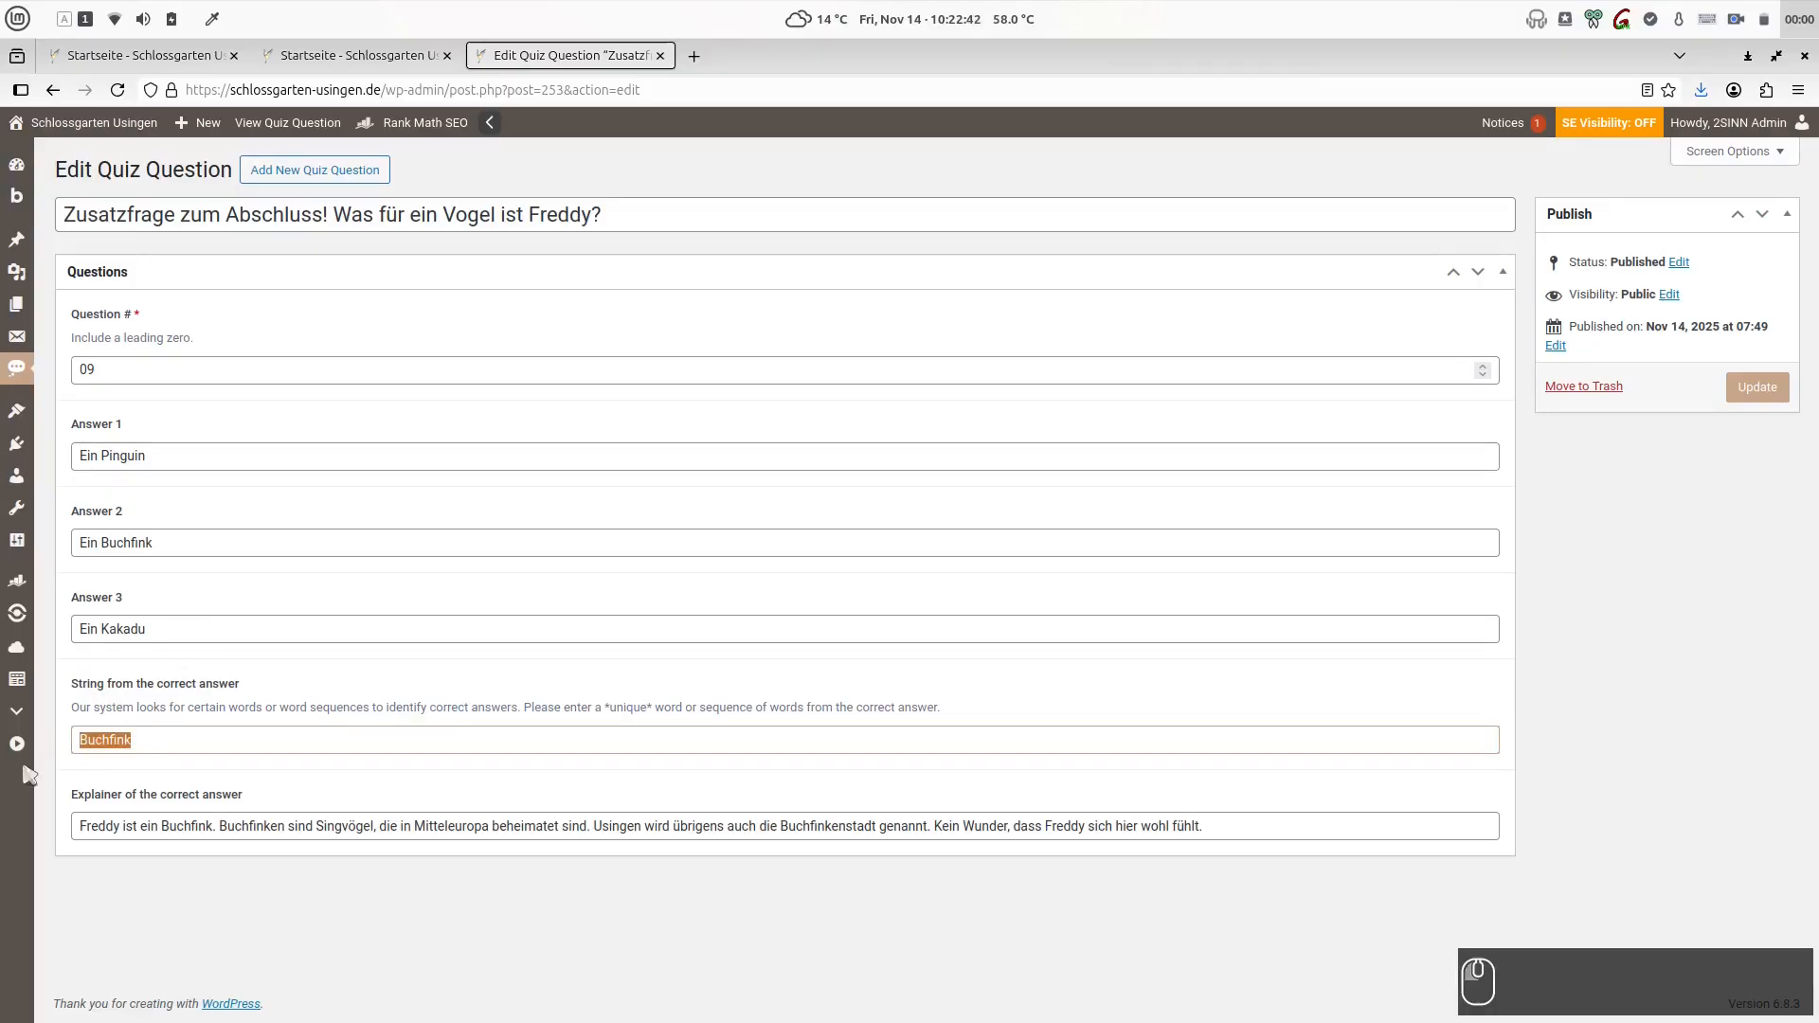
click(155, 740)
drag(155, 740, 55, 753)
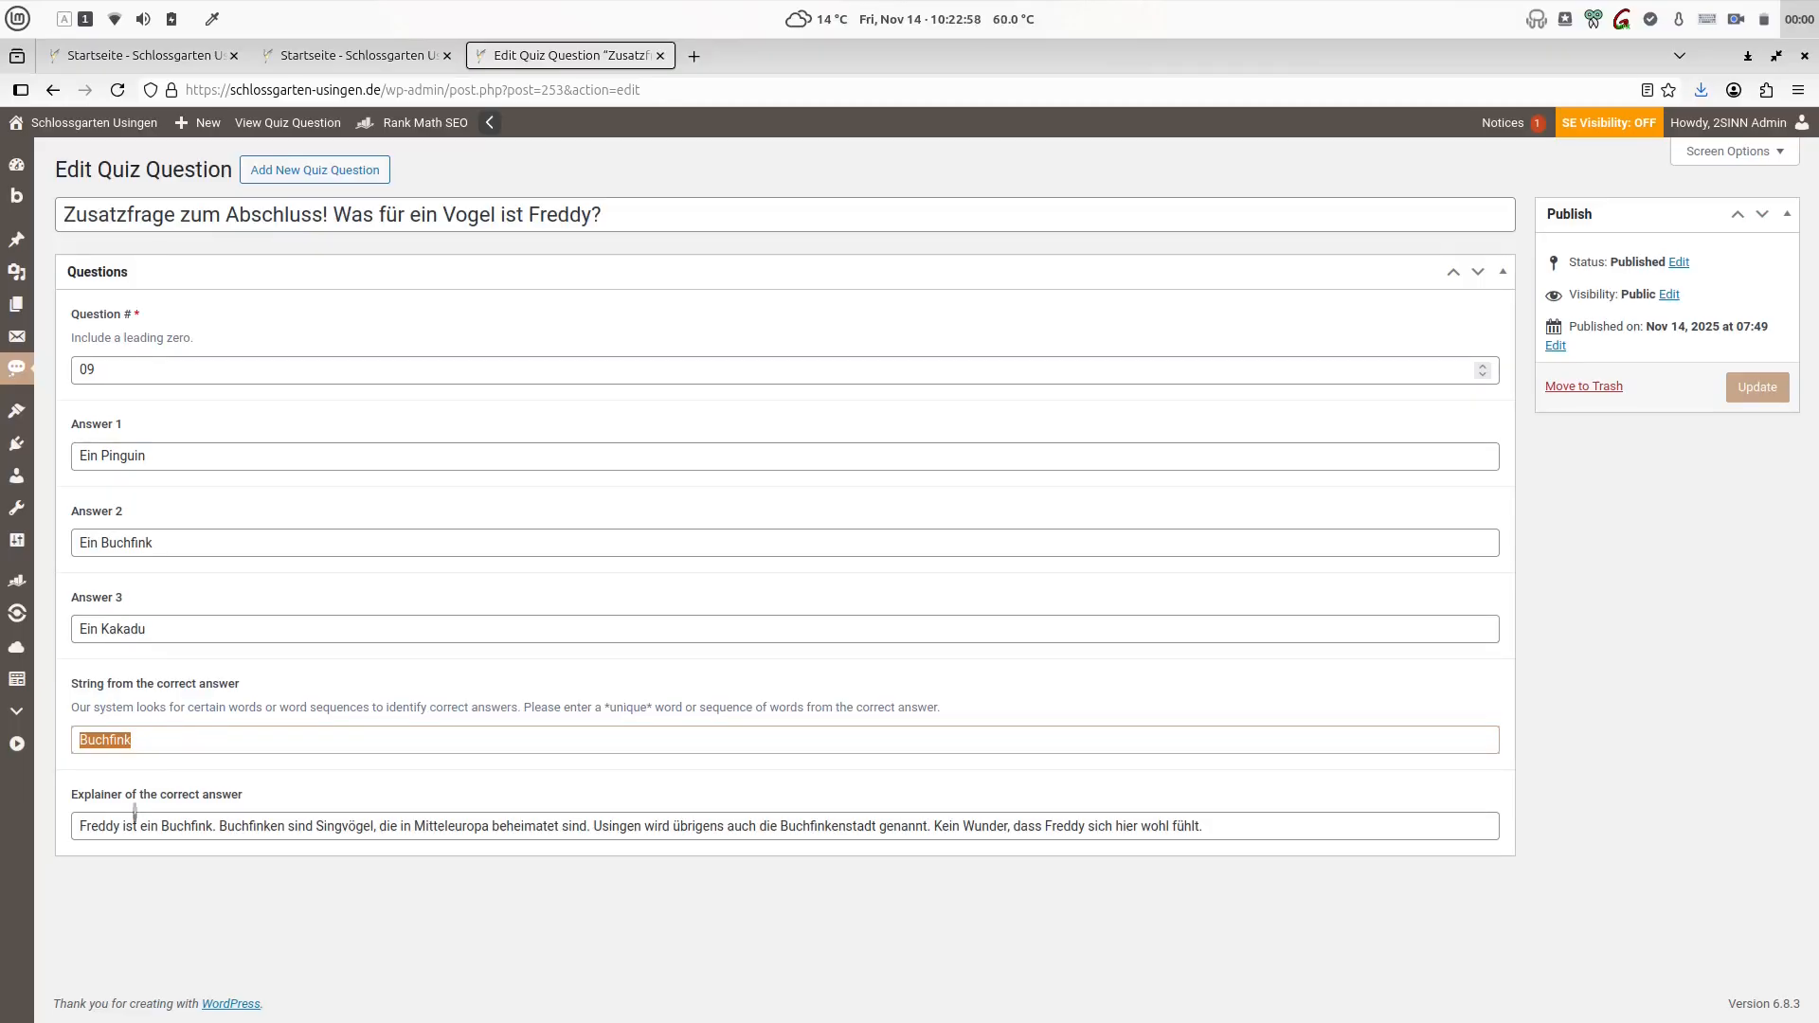
triple_click(227, 826)
click(450, 532)
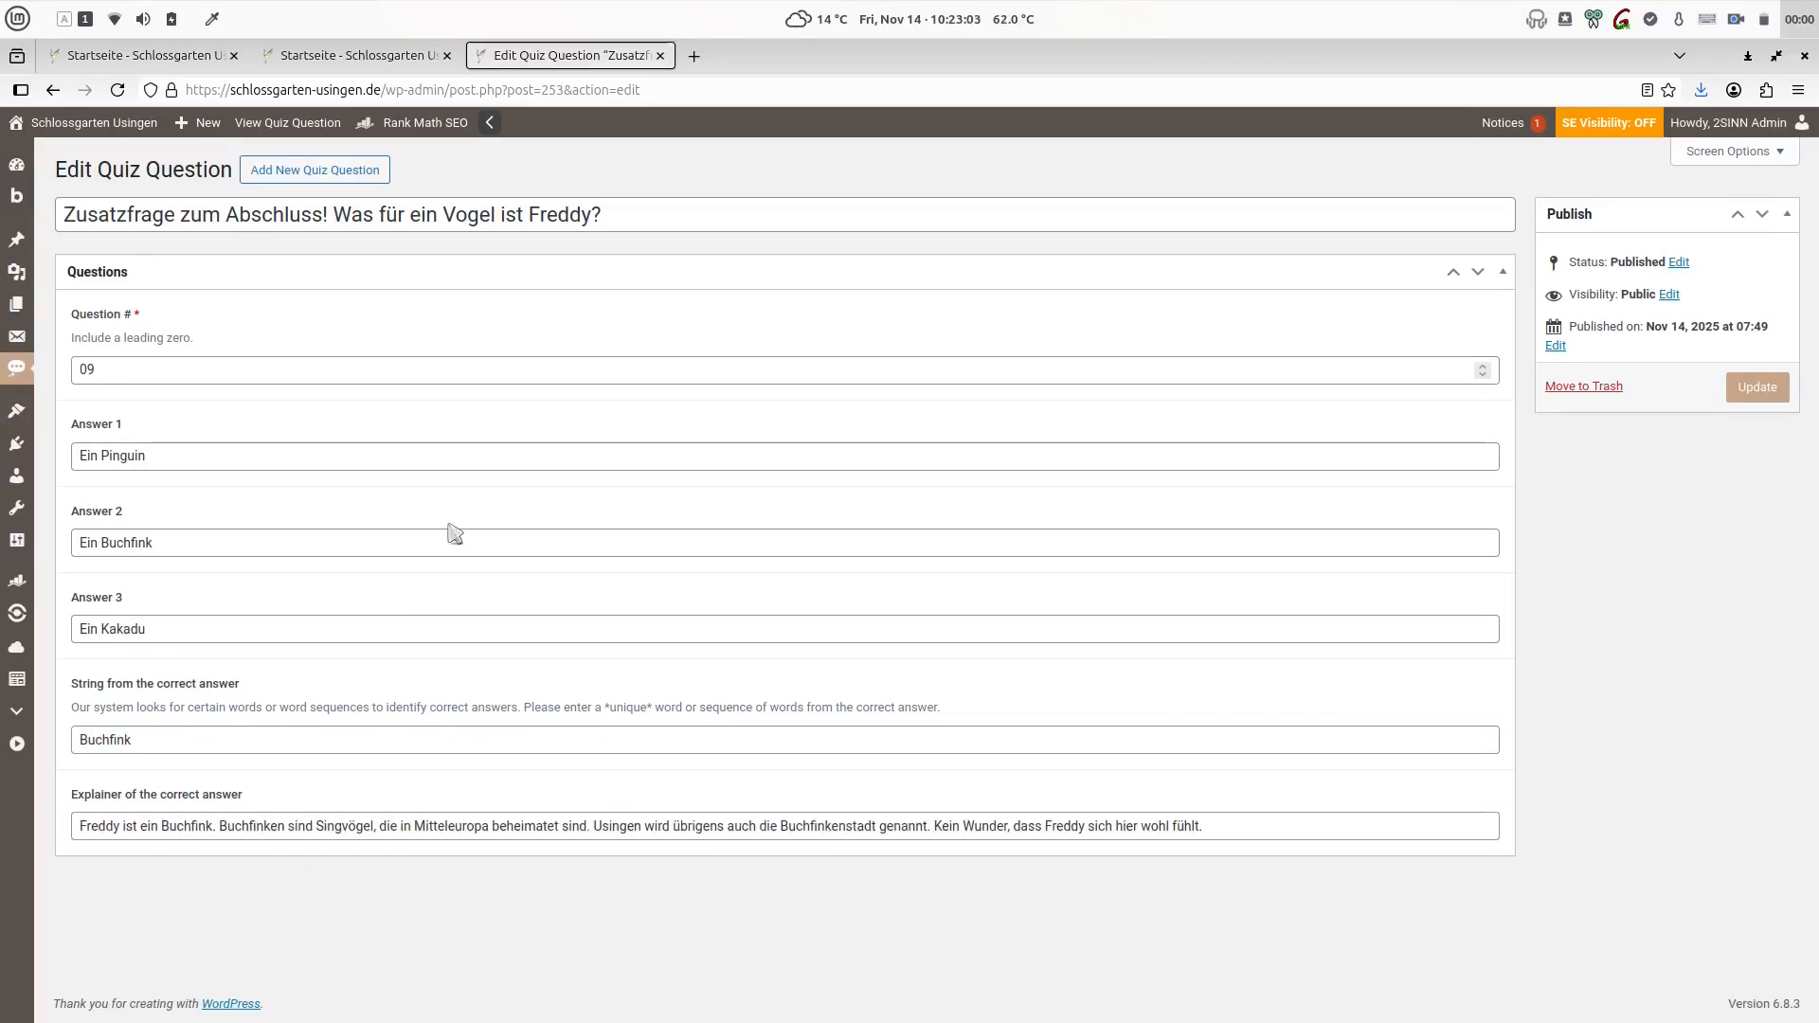
key(super+Tab)
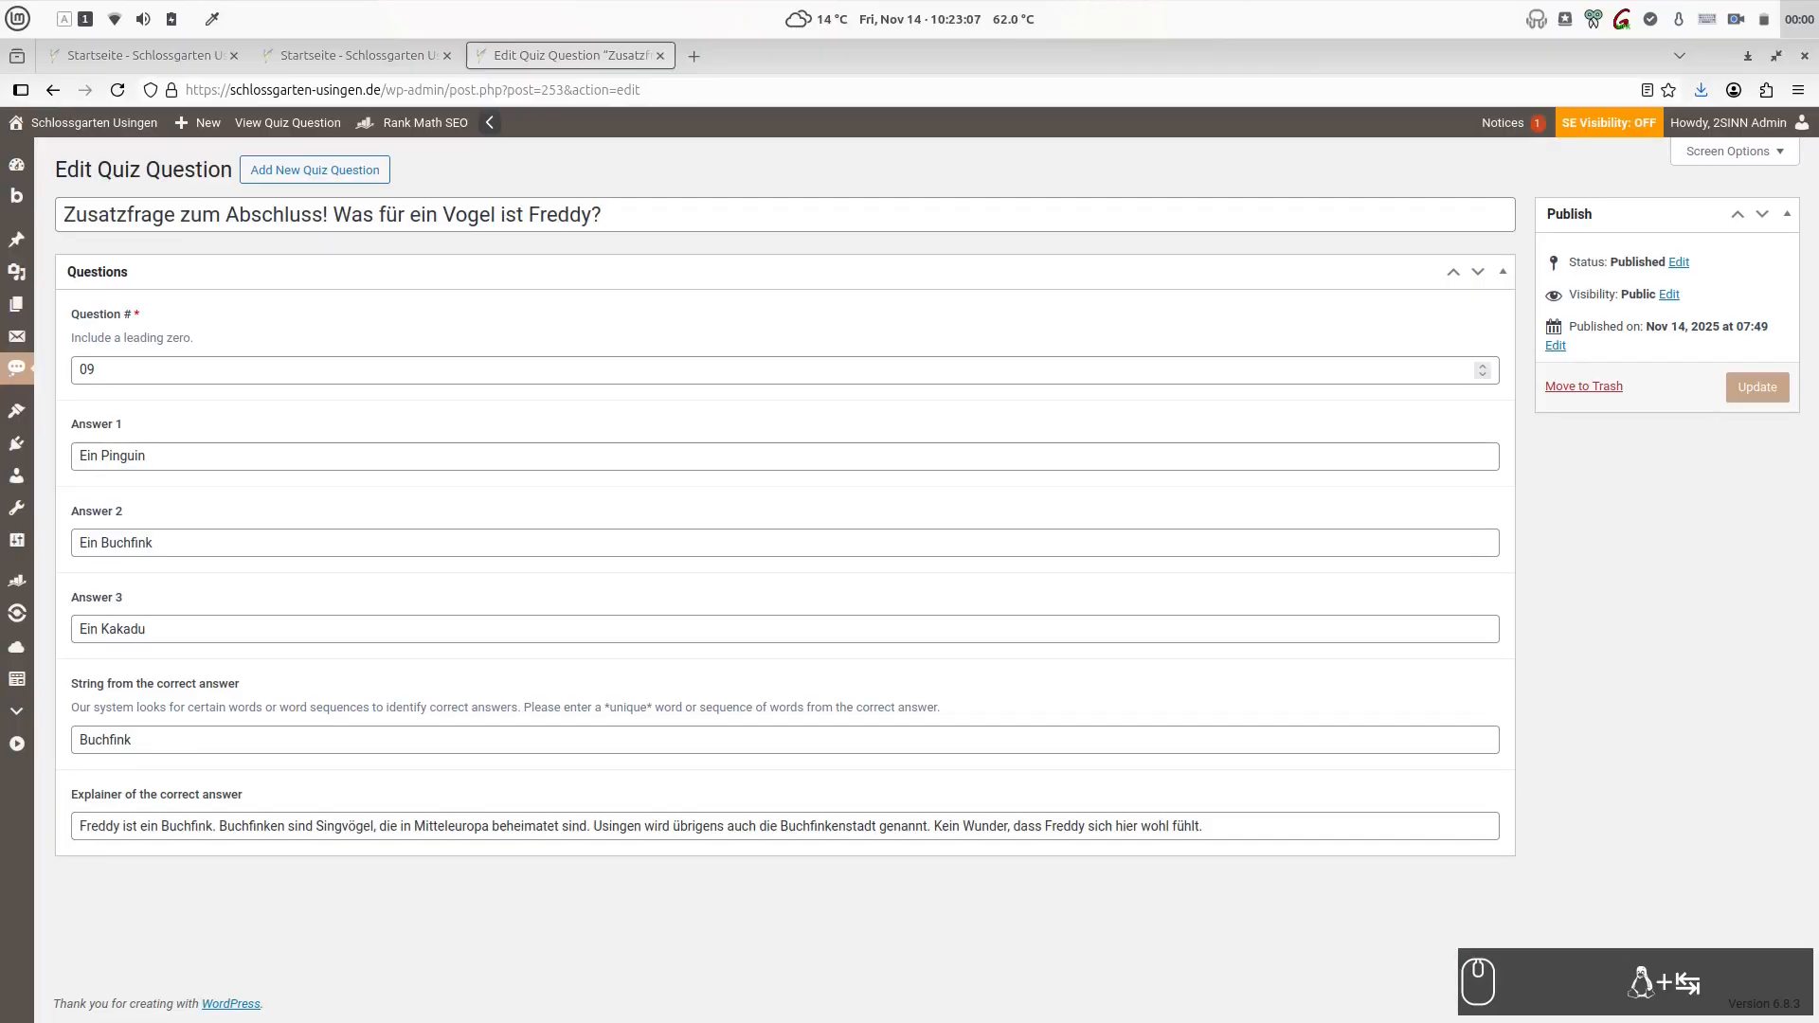
key(alt+Tab)
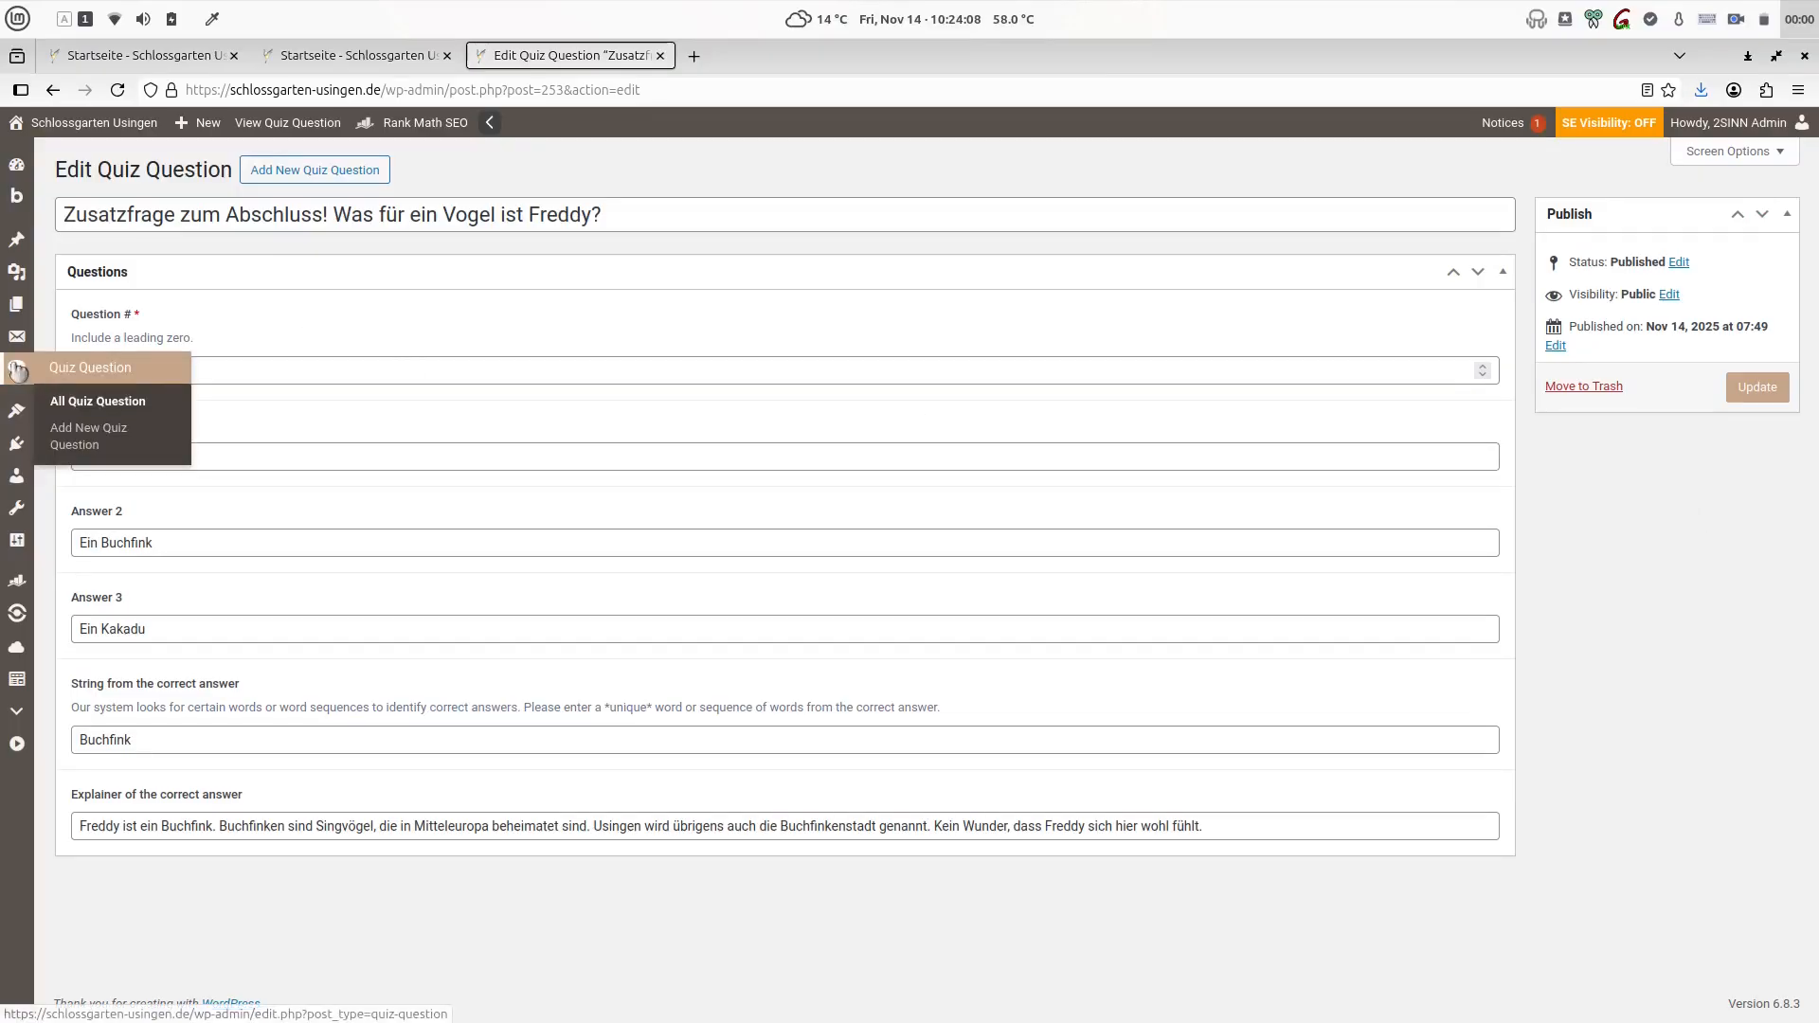
- View the list of all quiz questions and the front-end Startseite page, and return to the Bricks editor
click(74, 372)
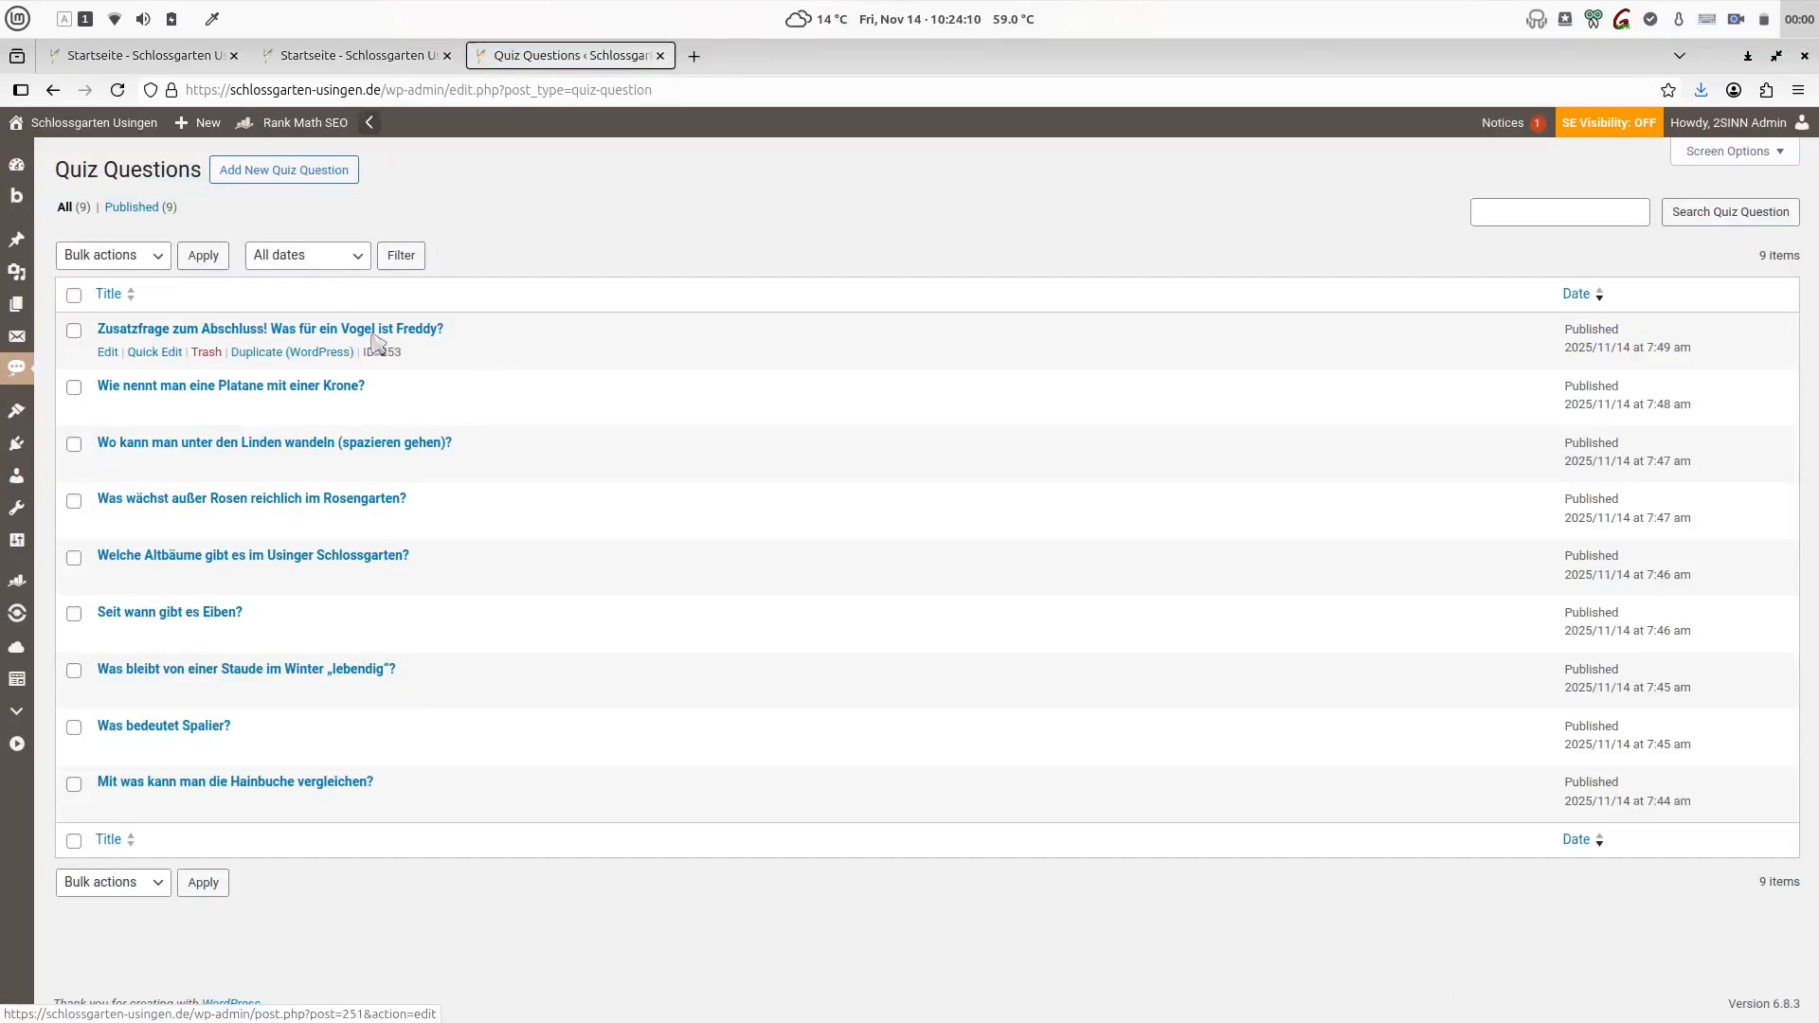
click(313, 55)
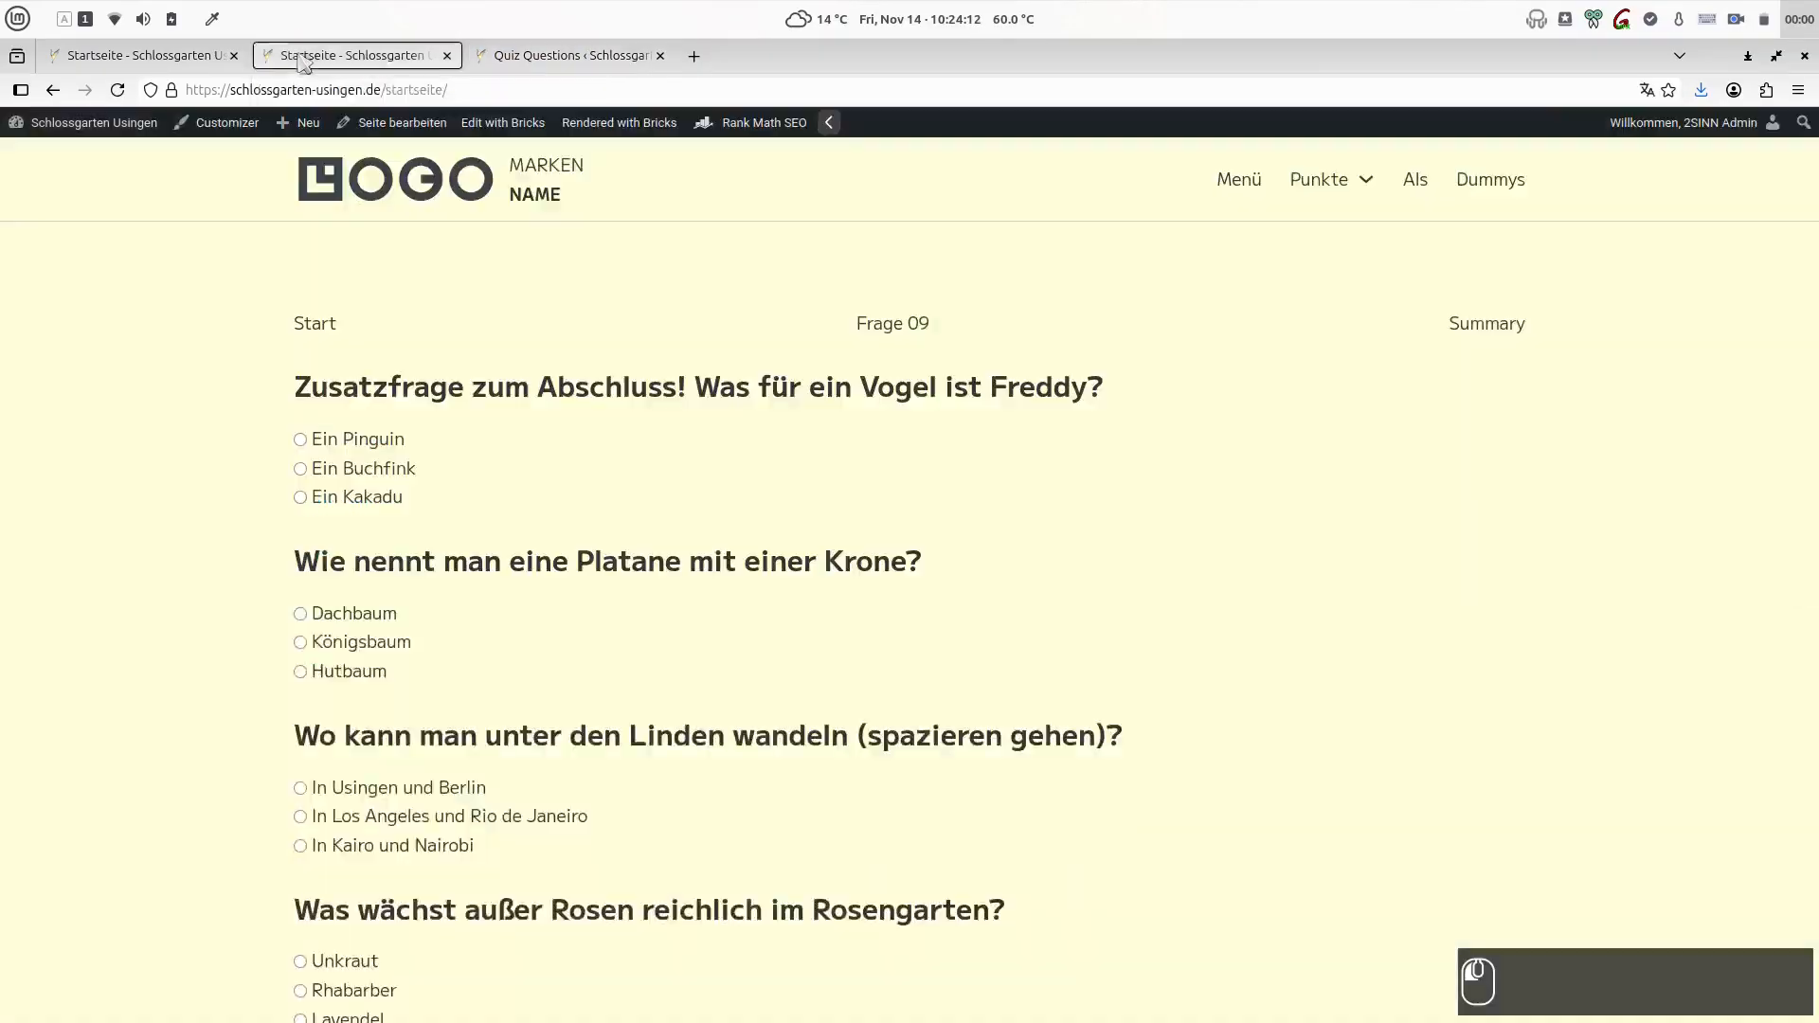
click(190, 55)
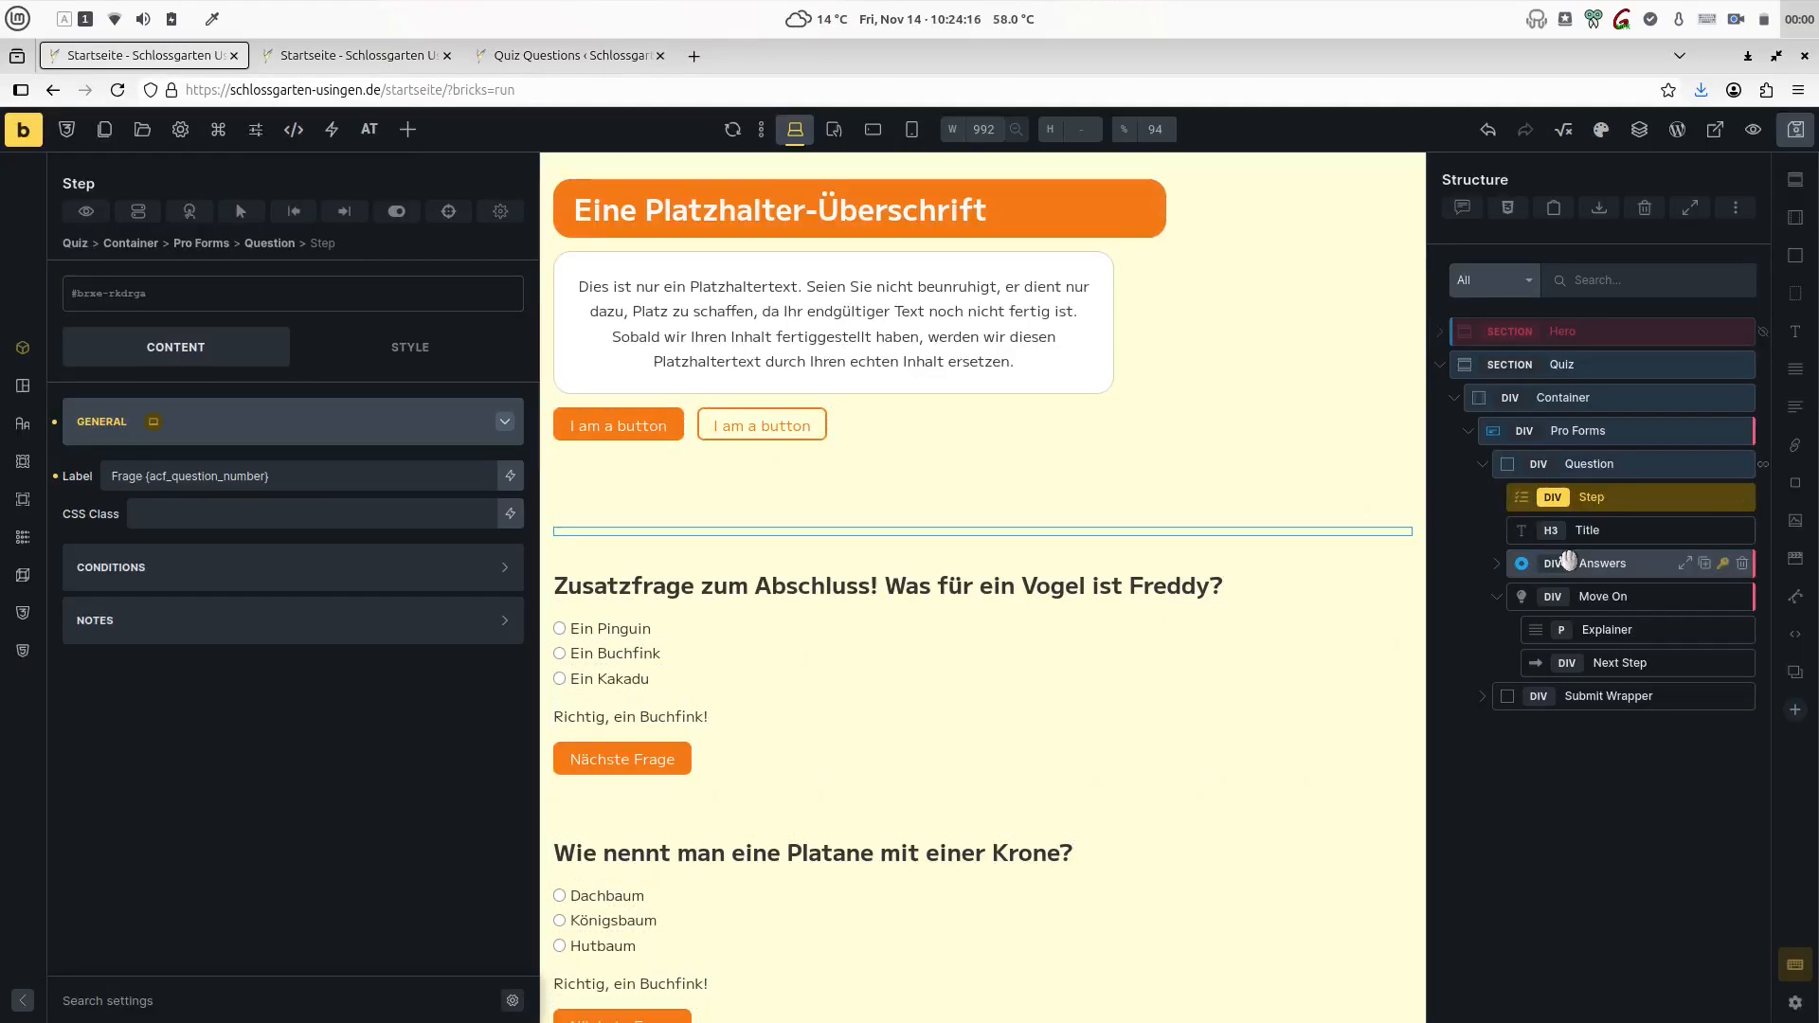
- Examine the query loop settings of the Question element and the content settings of its Step and Title elements
click(1561, 459)
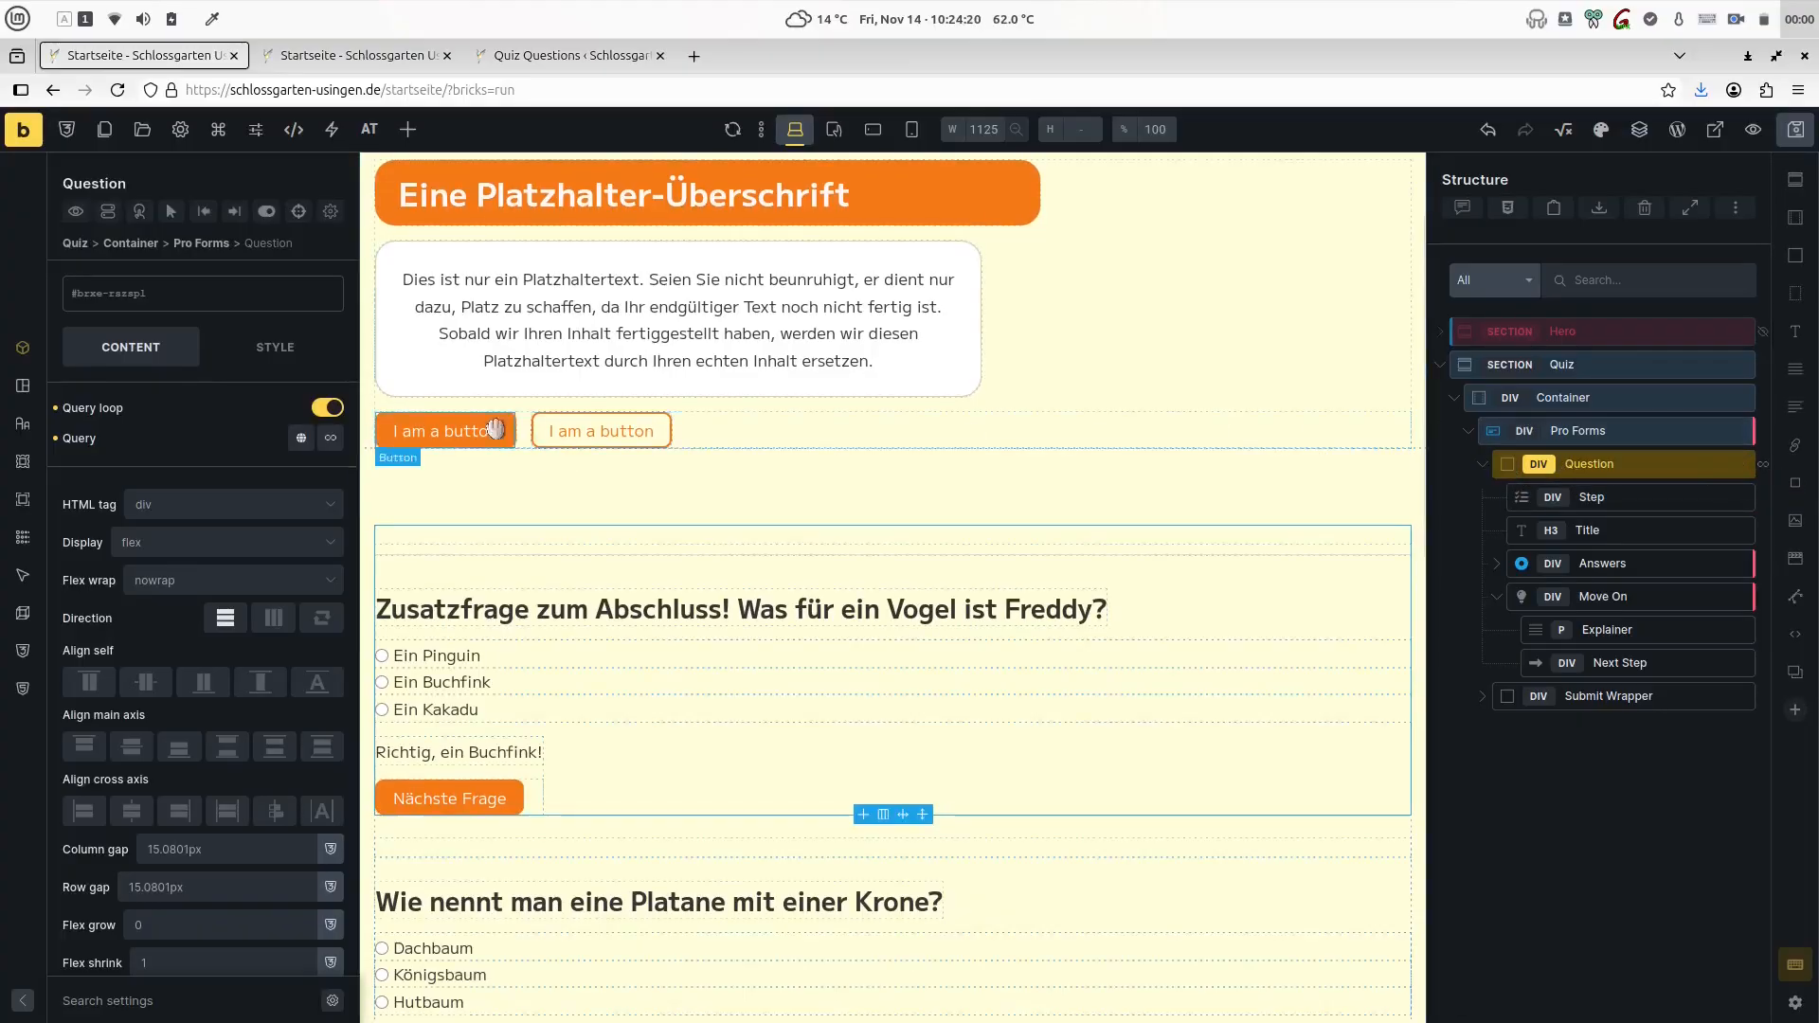
click(328, 439)
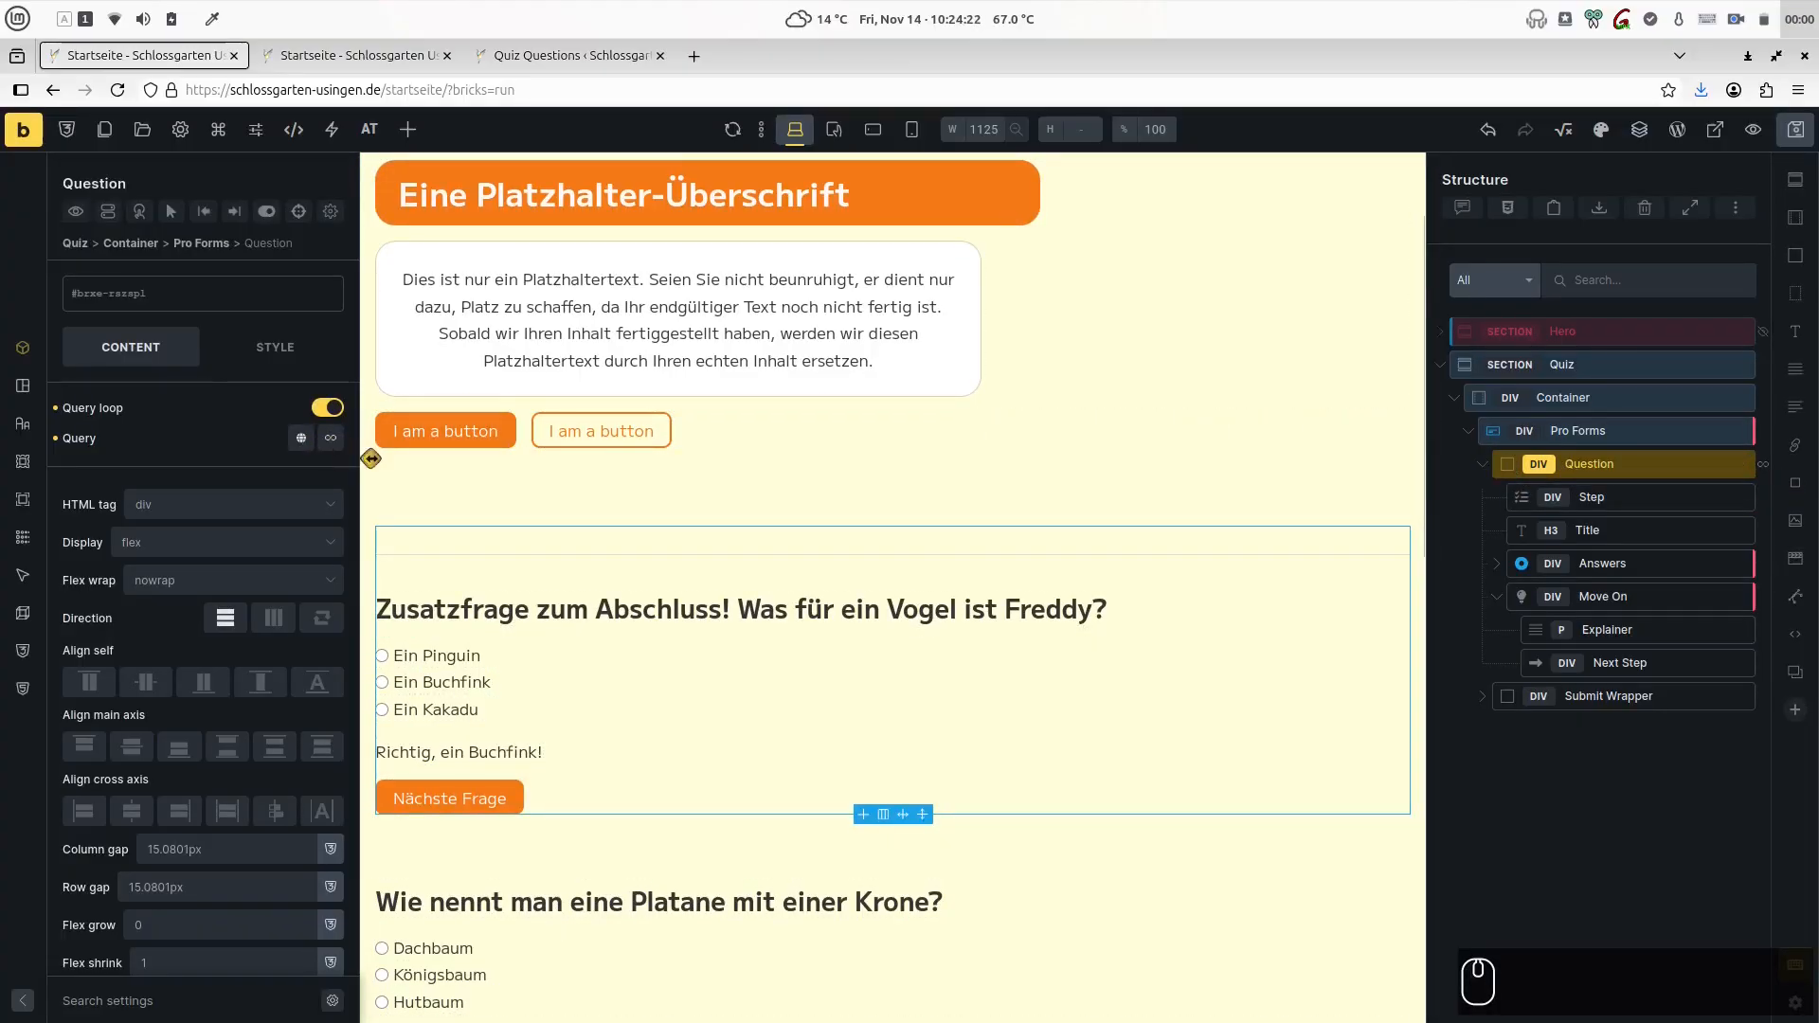
click(1539, 500)
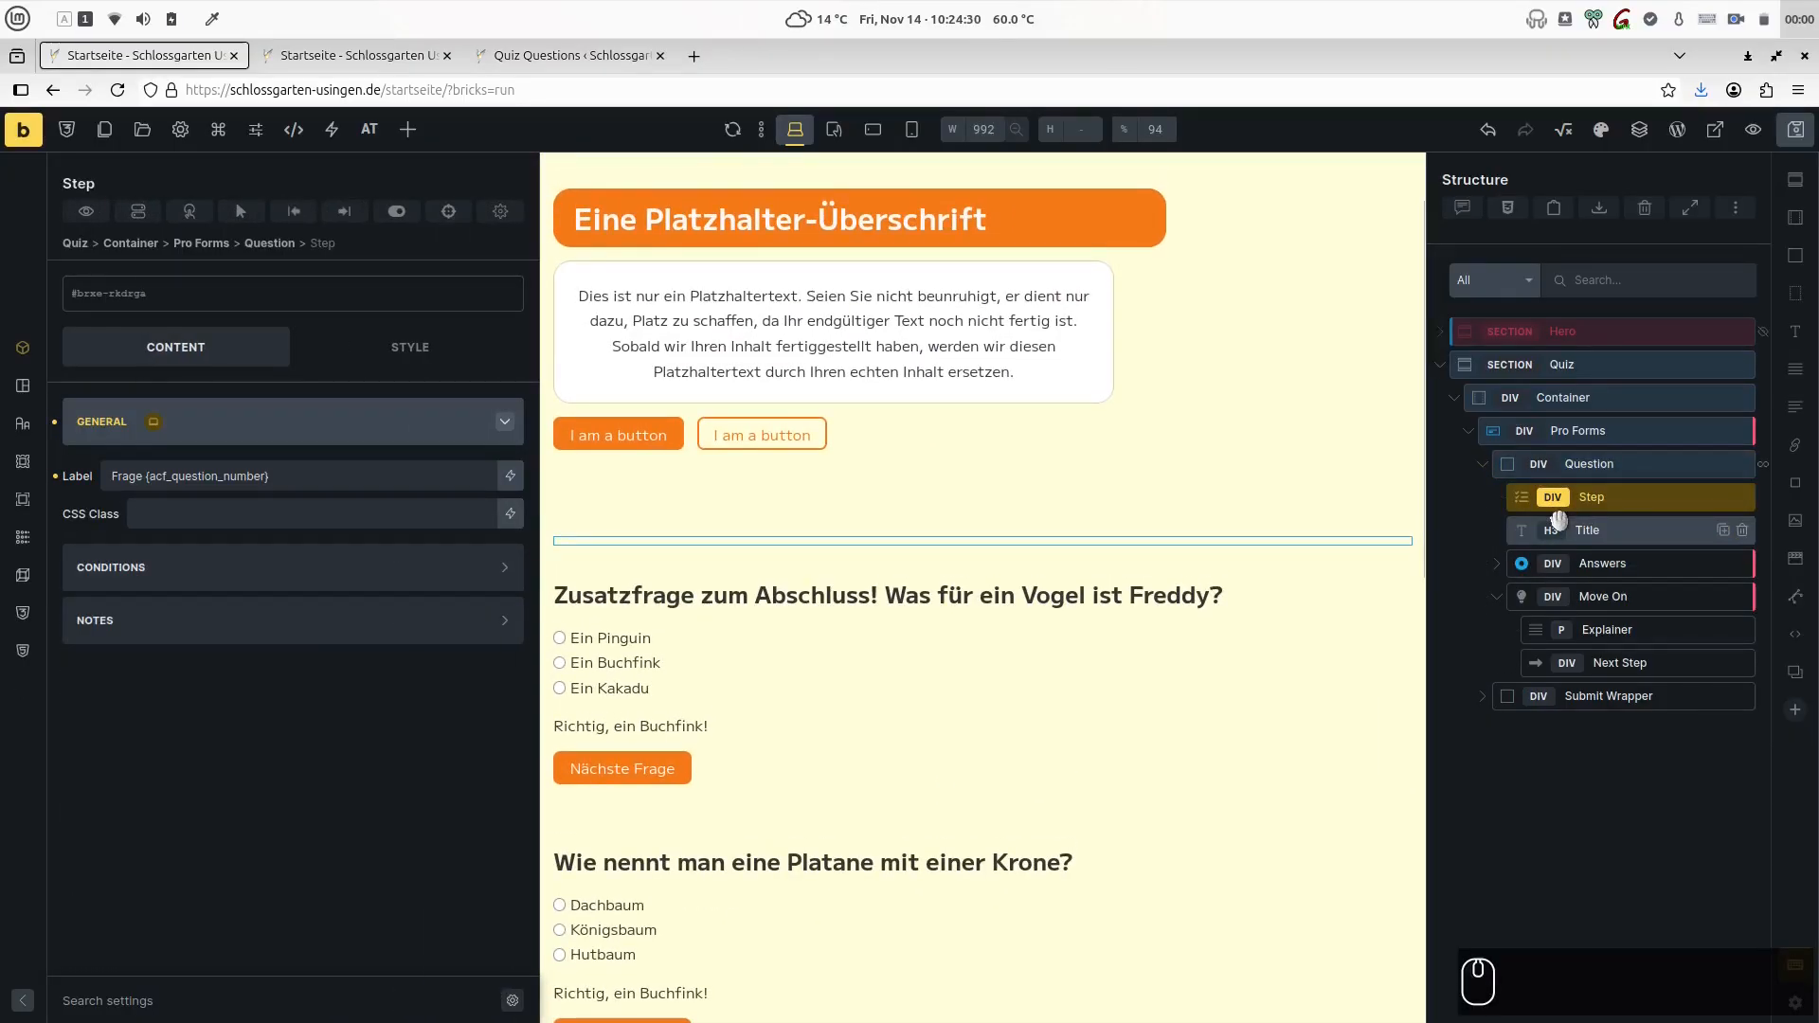
click(1558, 522)
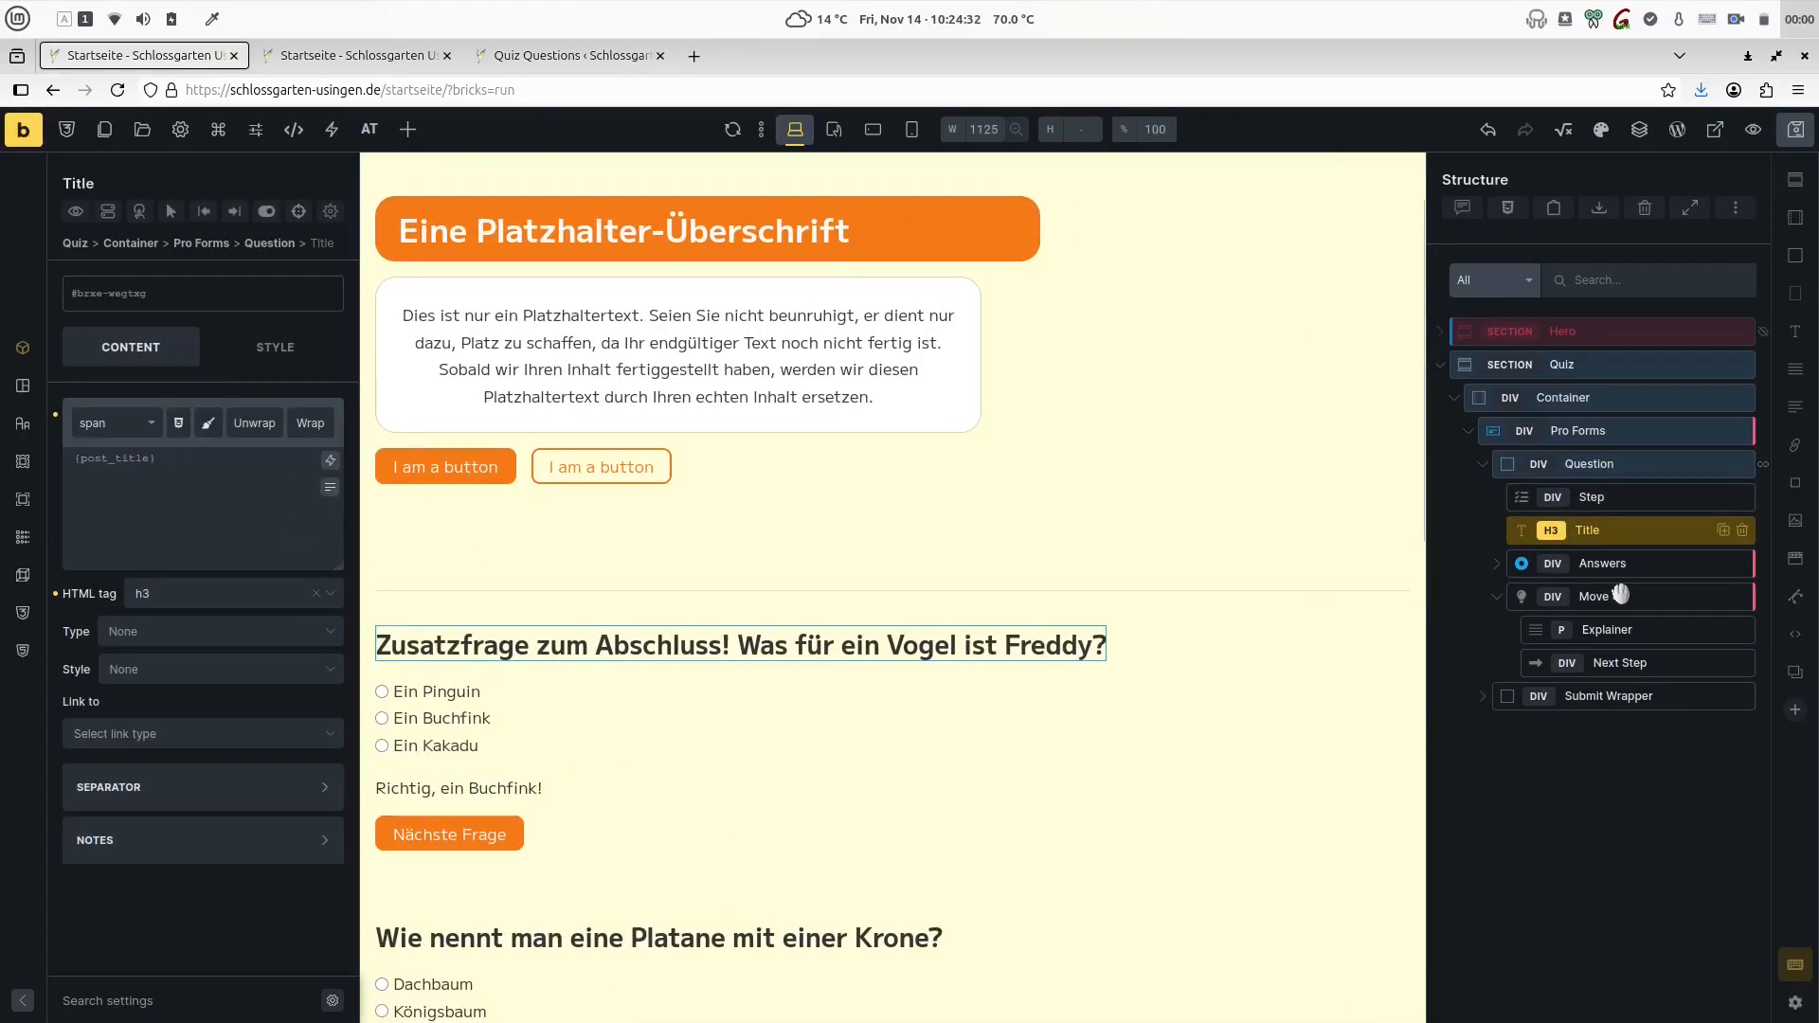
- Examine the Answers element's custom ID and the label and value settings of its Answer 1 option
click(1513, 563)
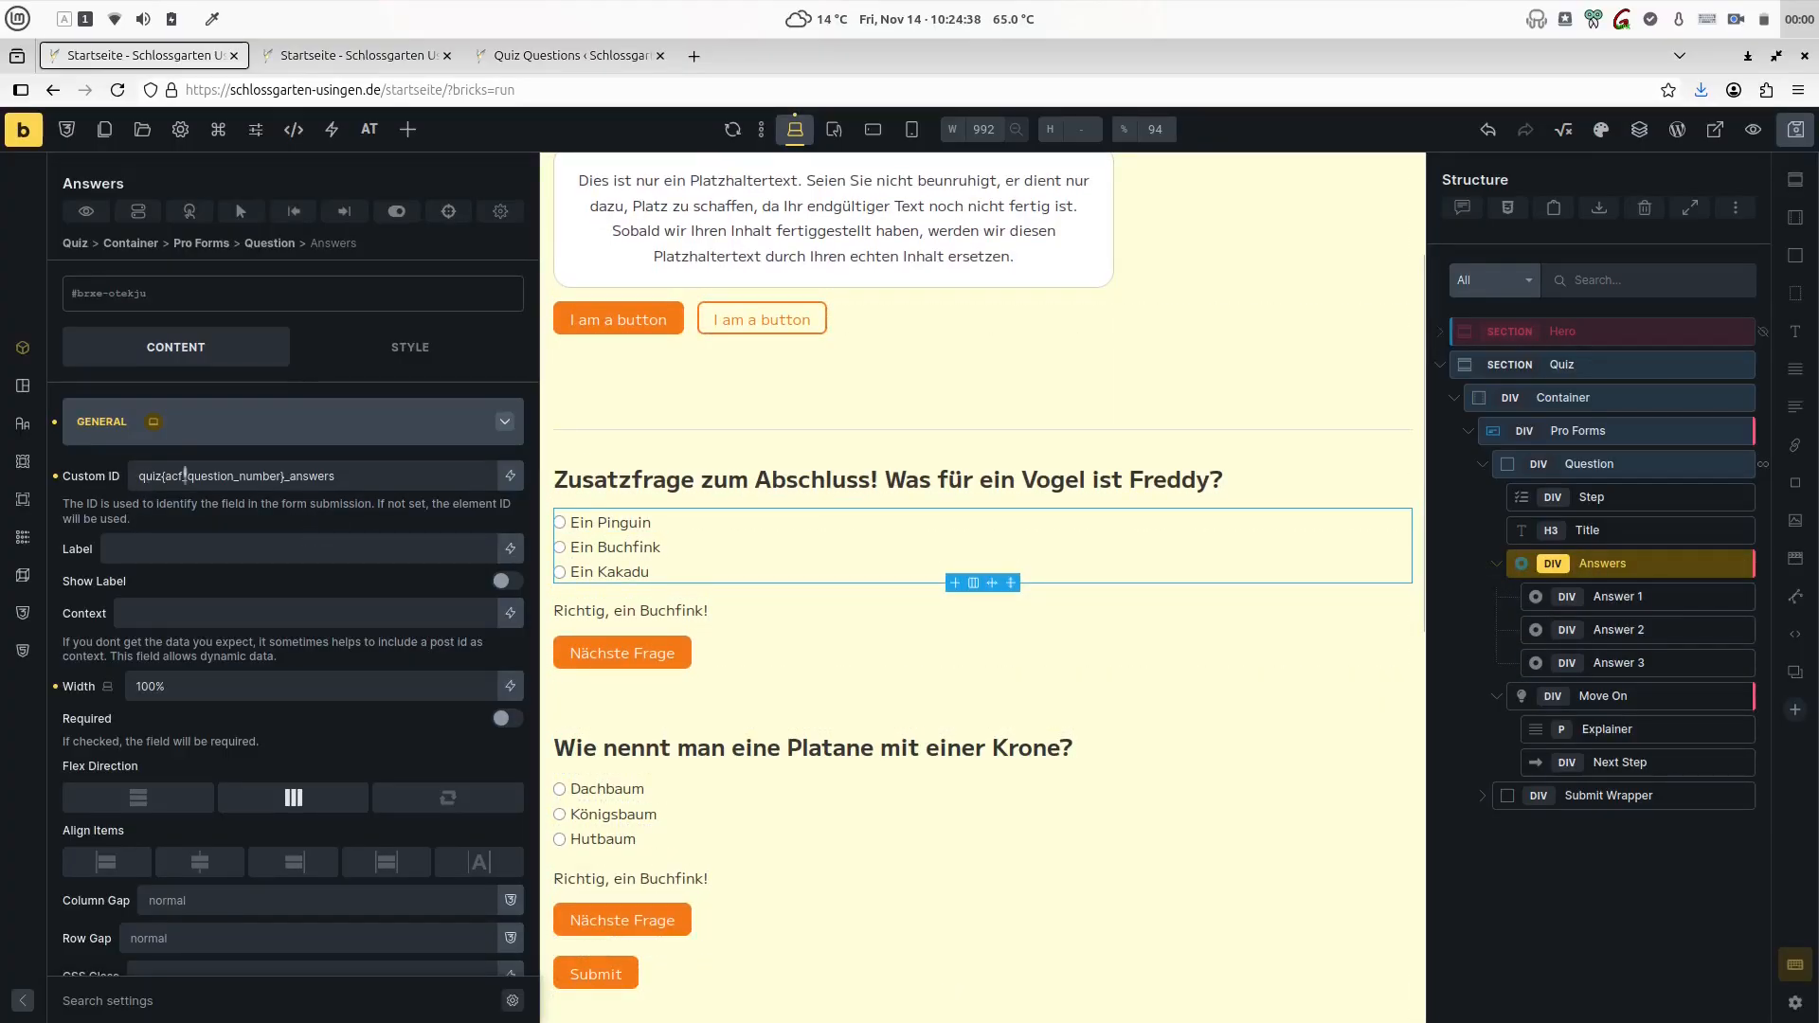
drag(341, 479, 86, 469)
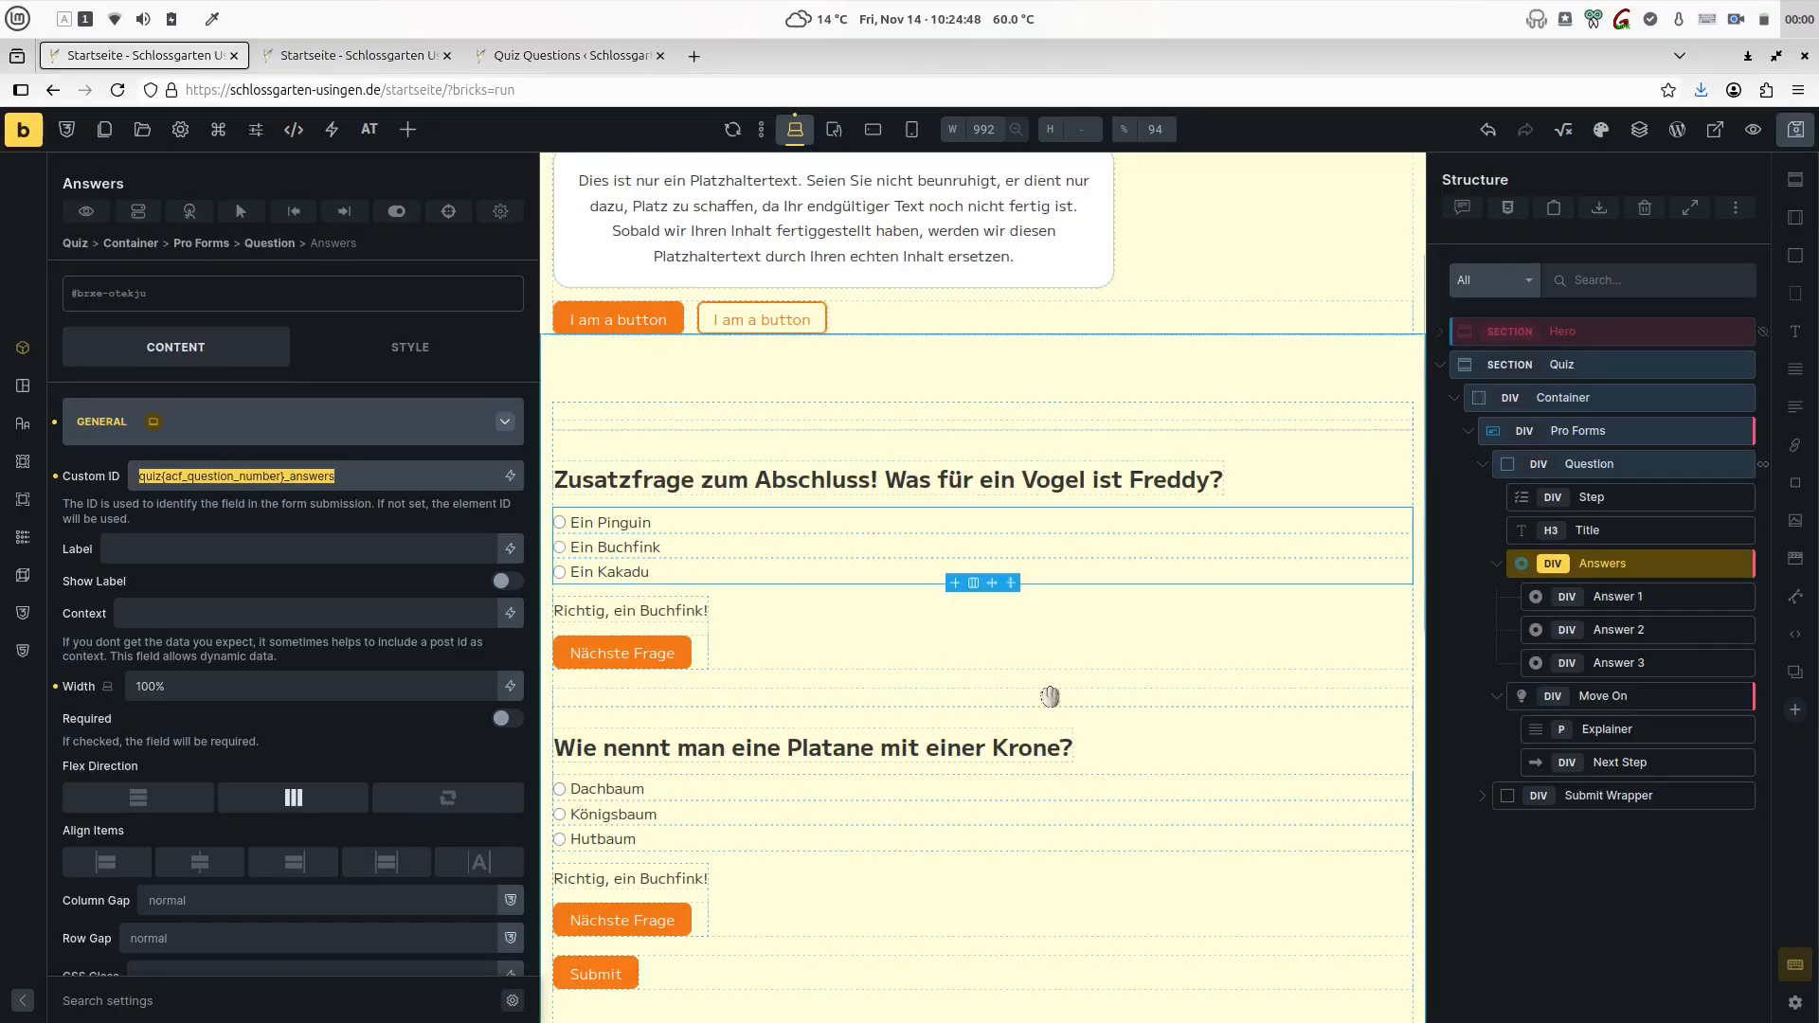
click(1565, 597)
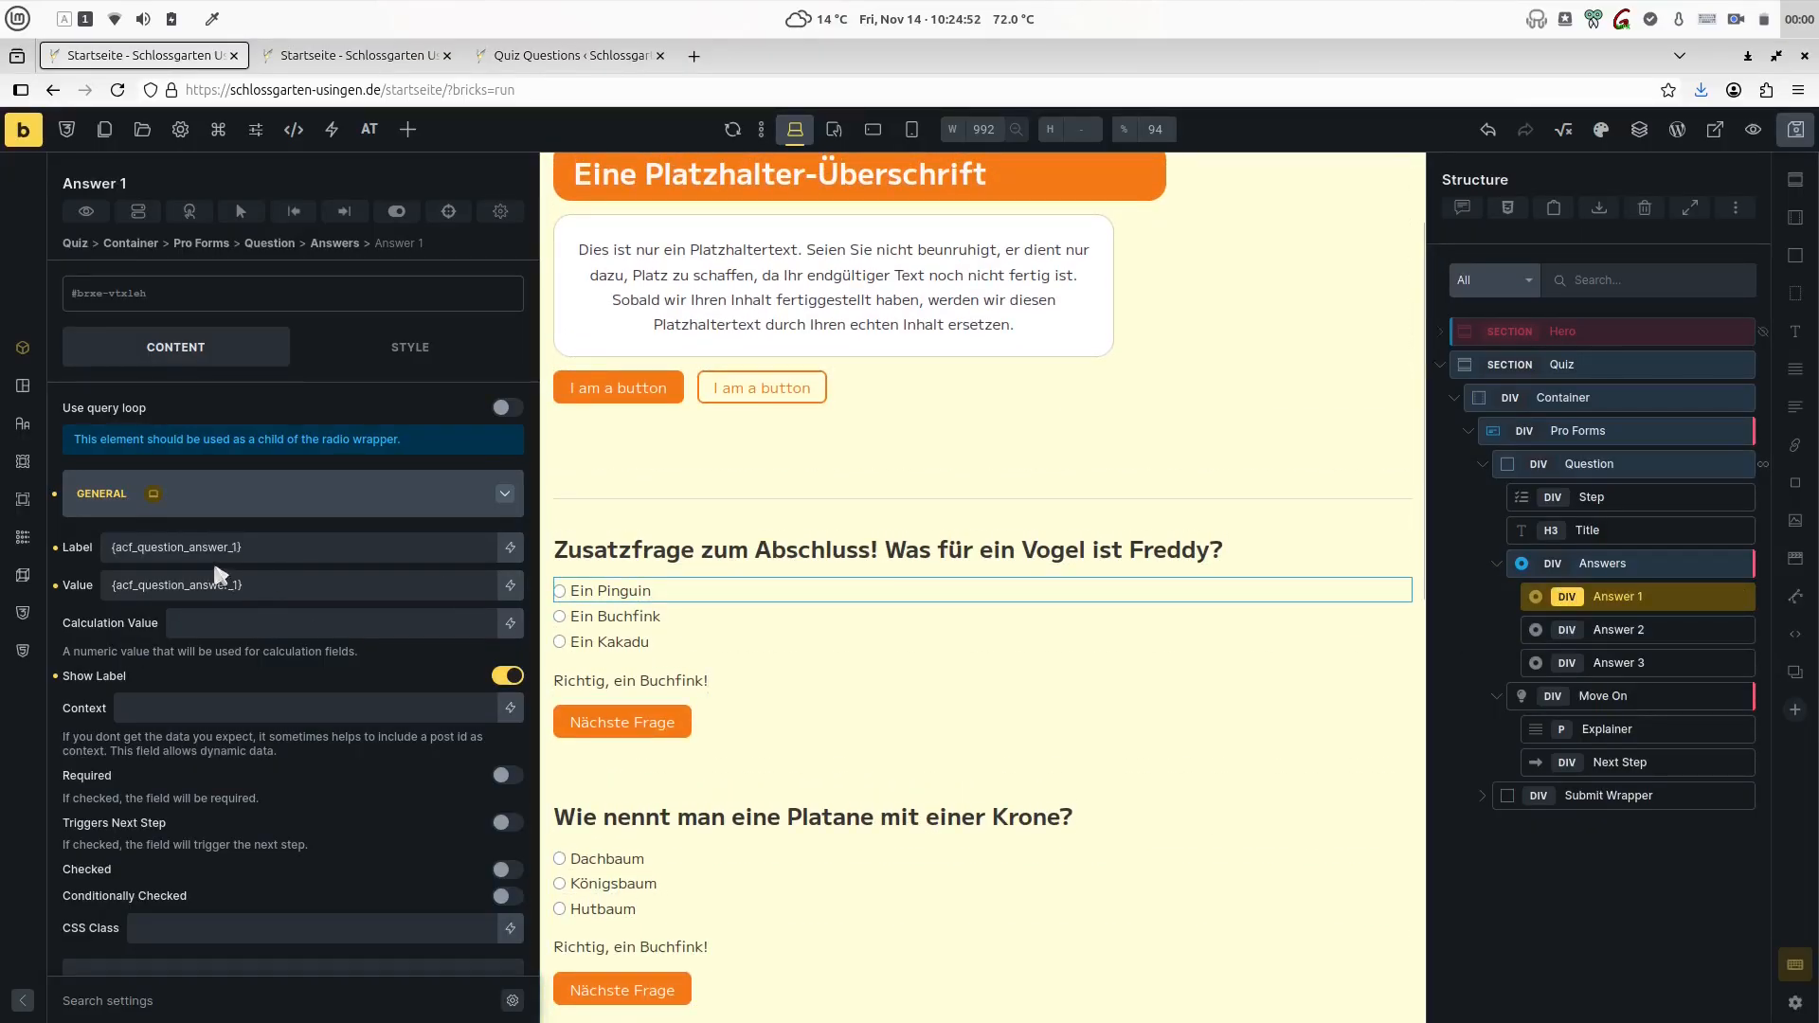
click(113, 585)
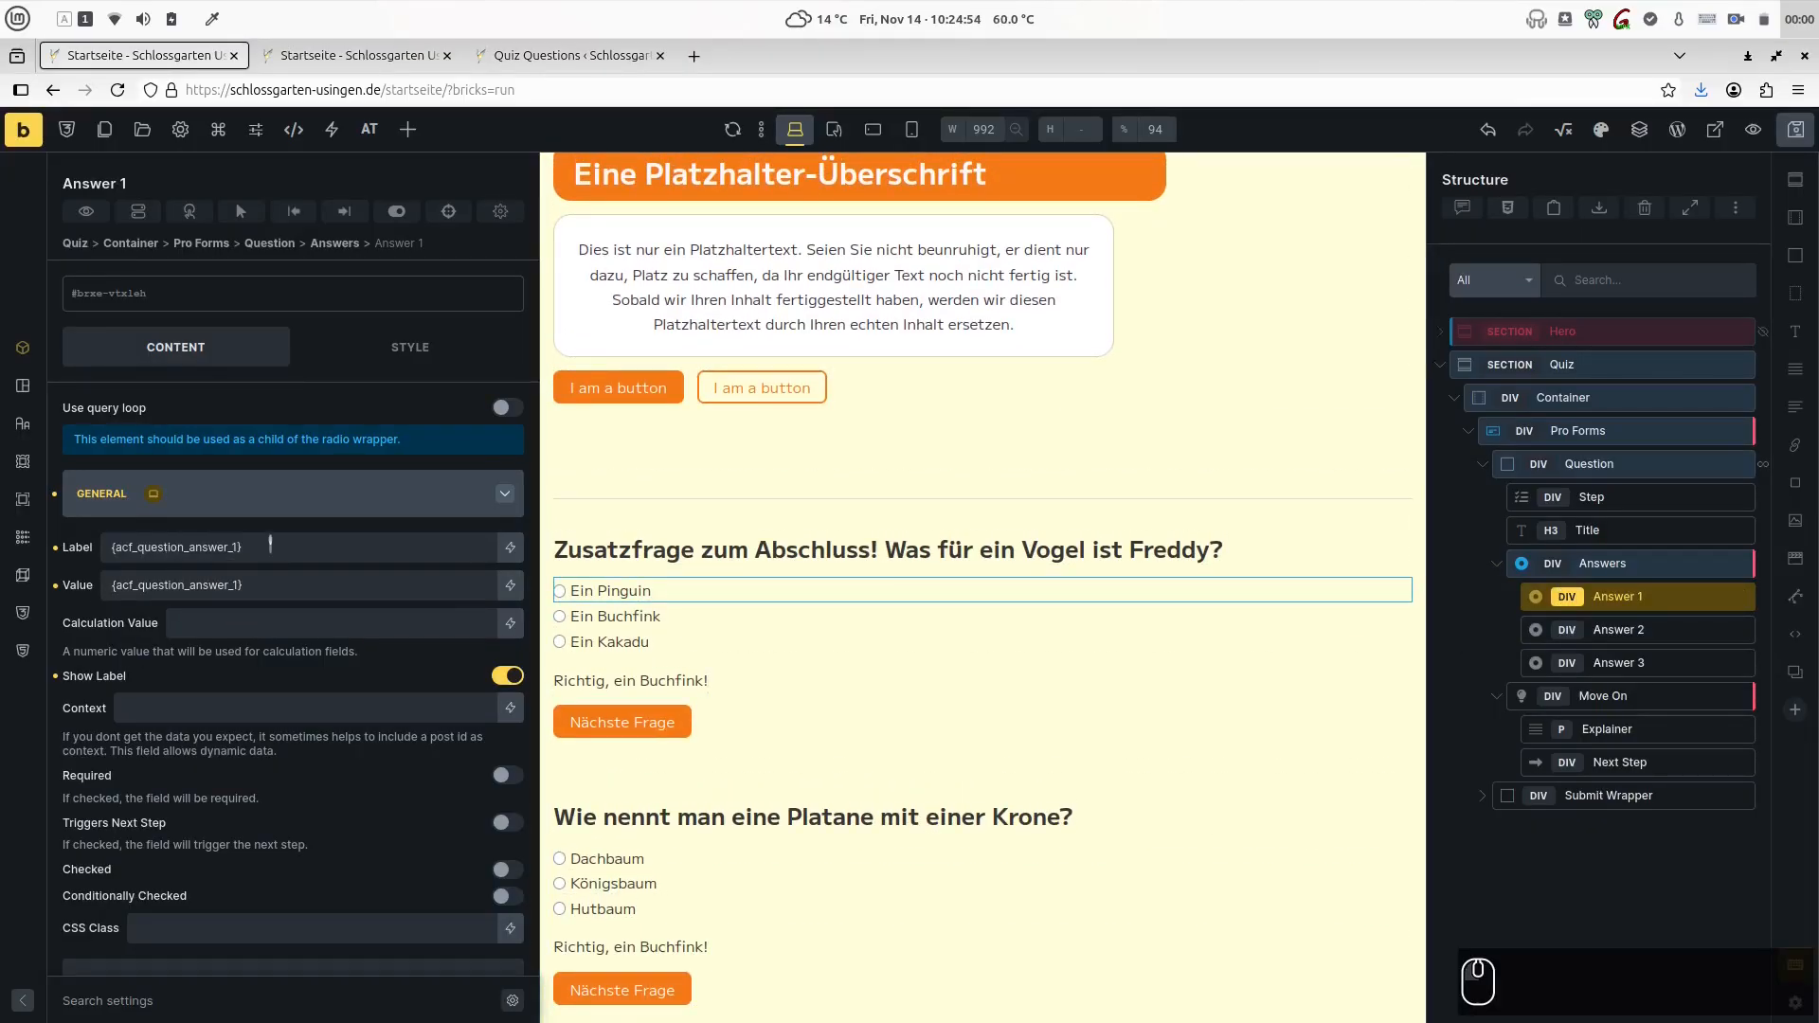
- Examine the Move On wrapper's Form Field condition, including its field reference, comparison and correct-answer value
click(1561, 697)
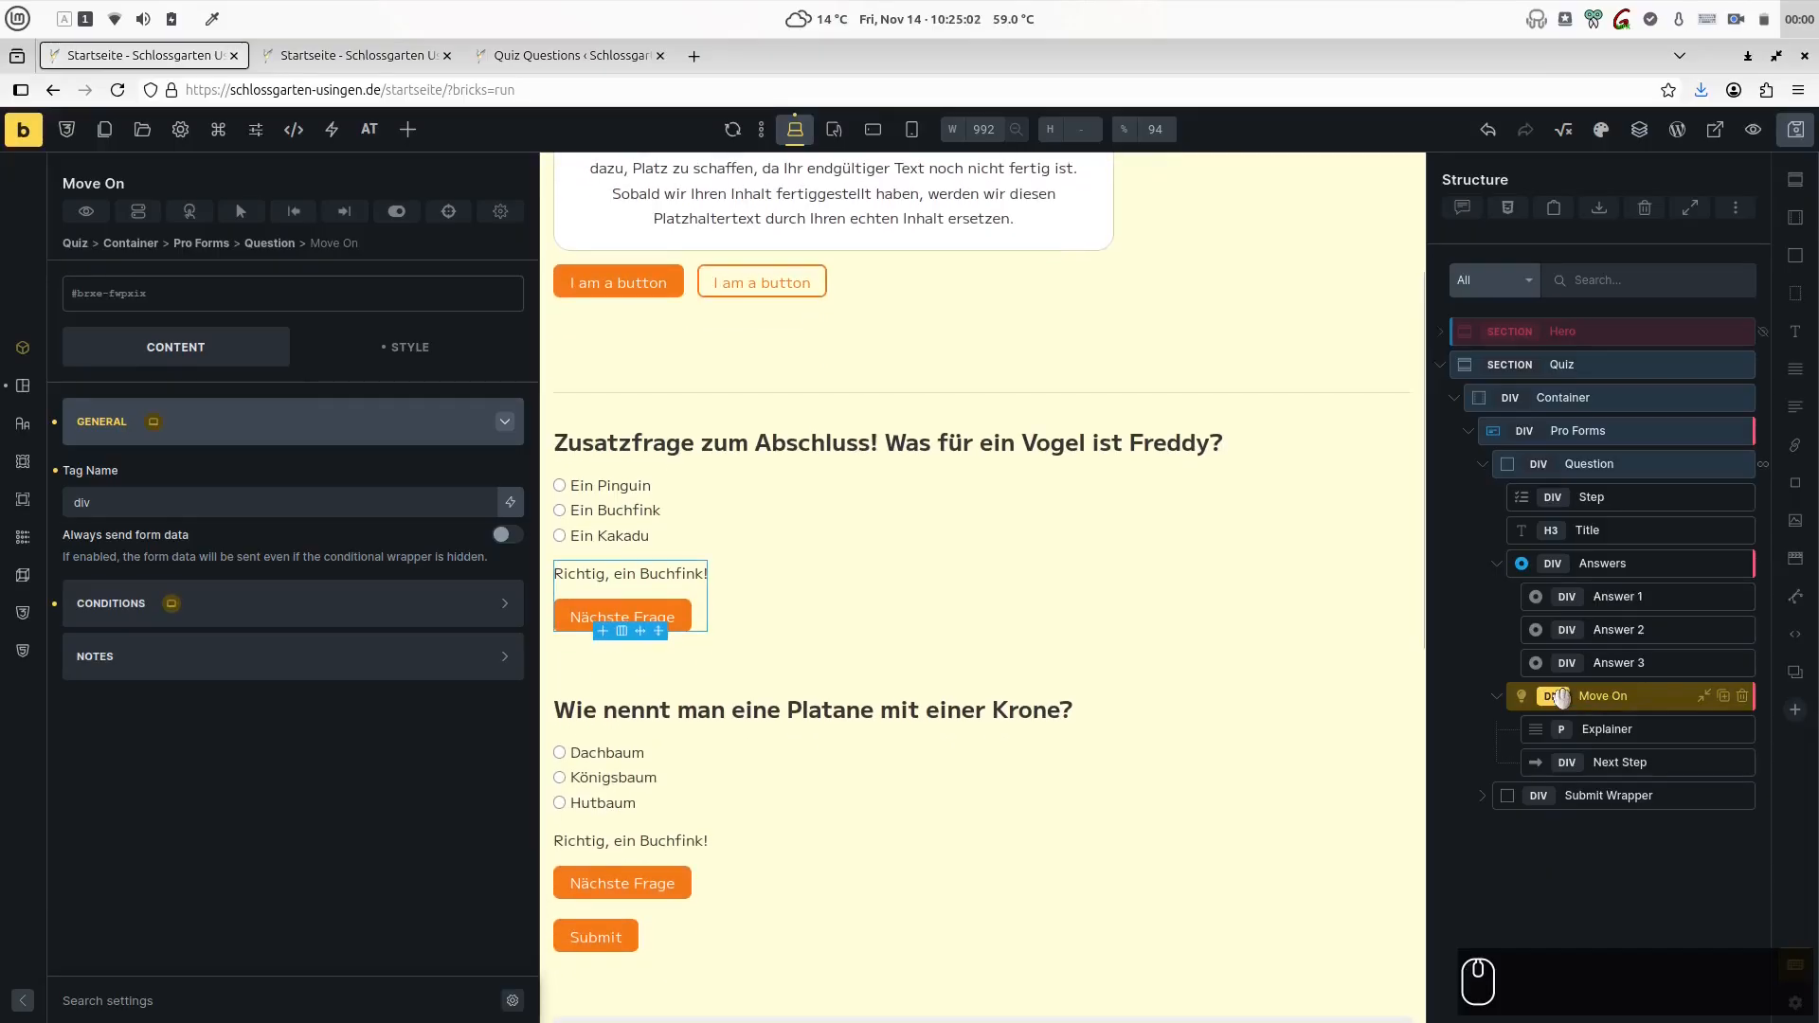
click(235, 604)
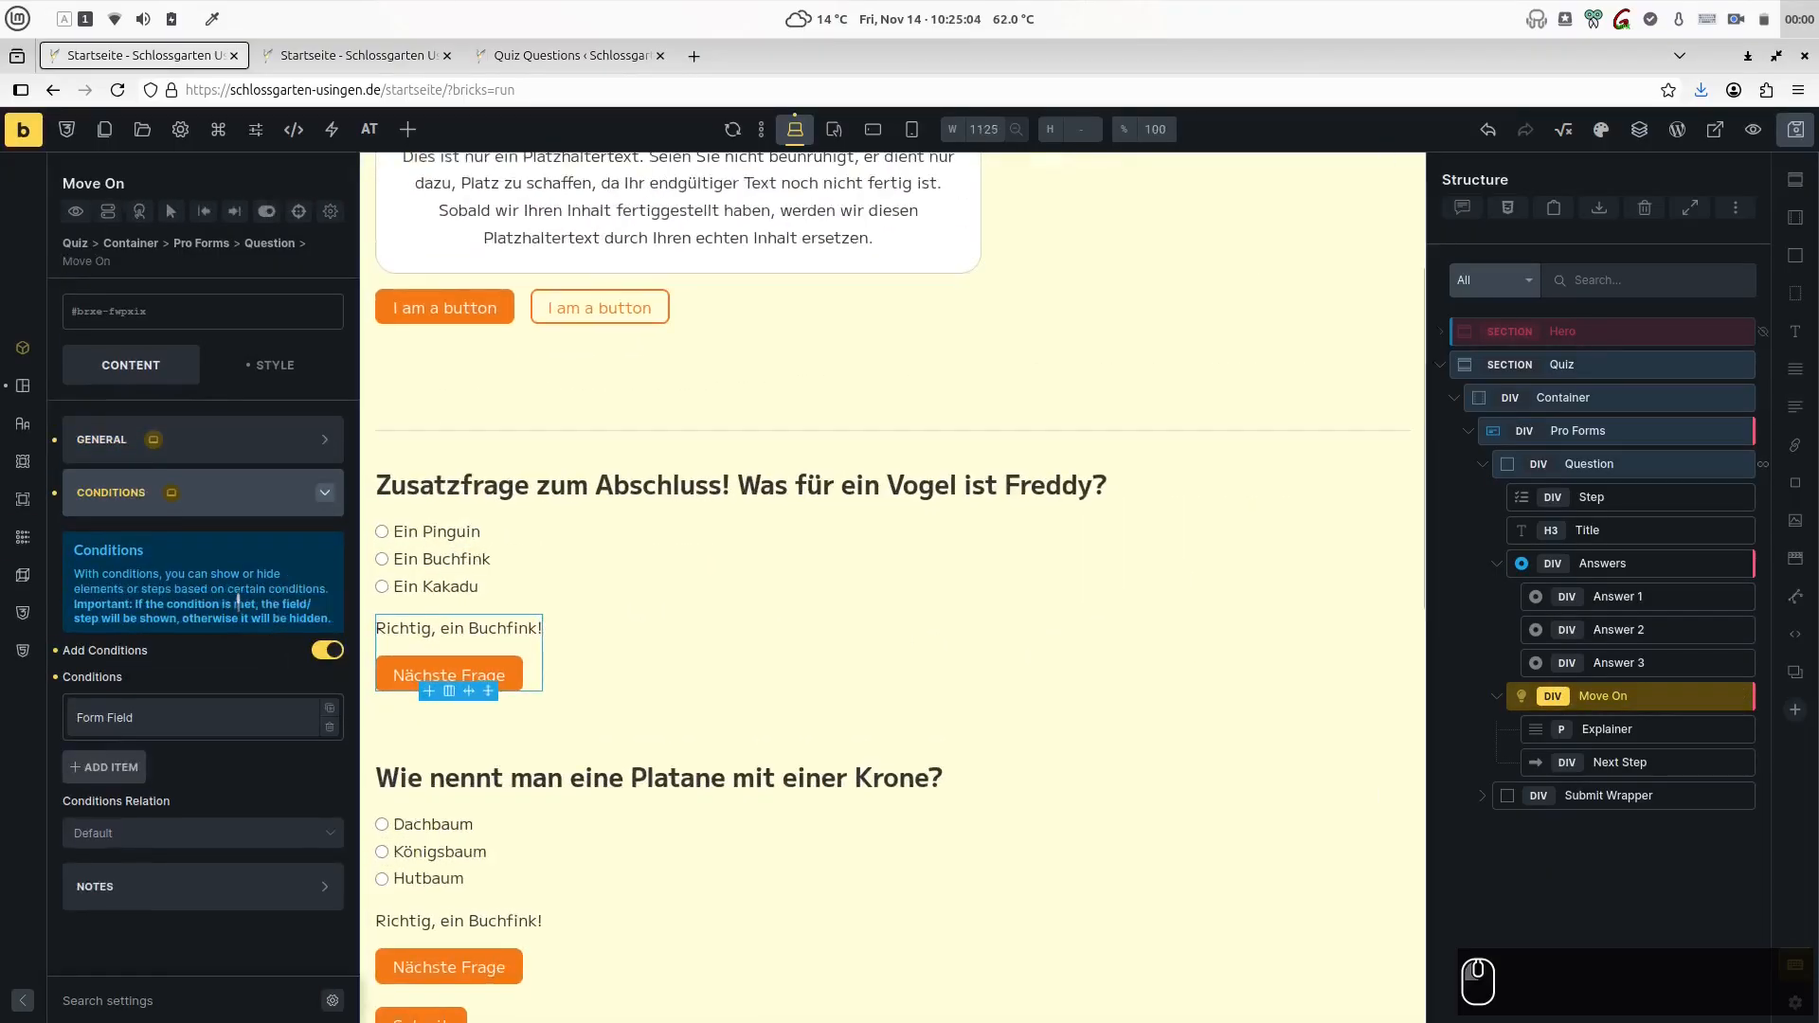
click(198, 724)
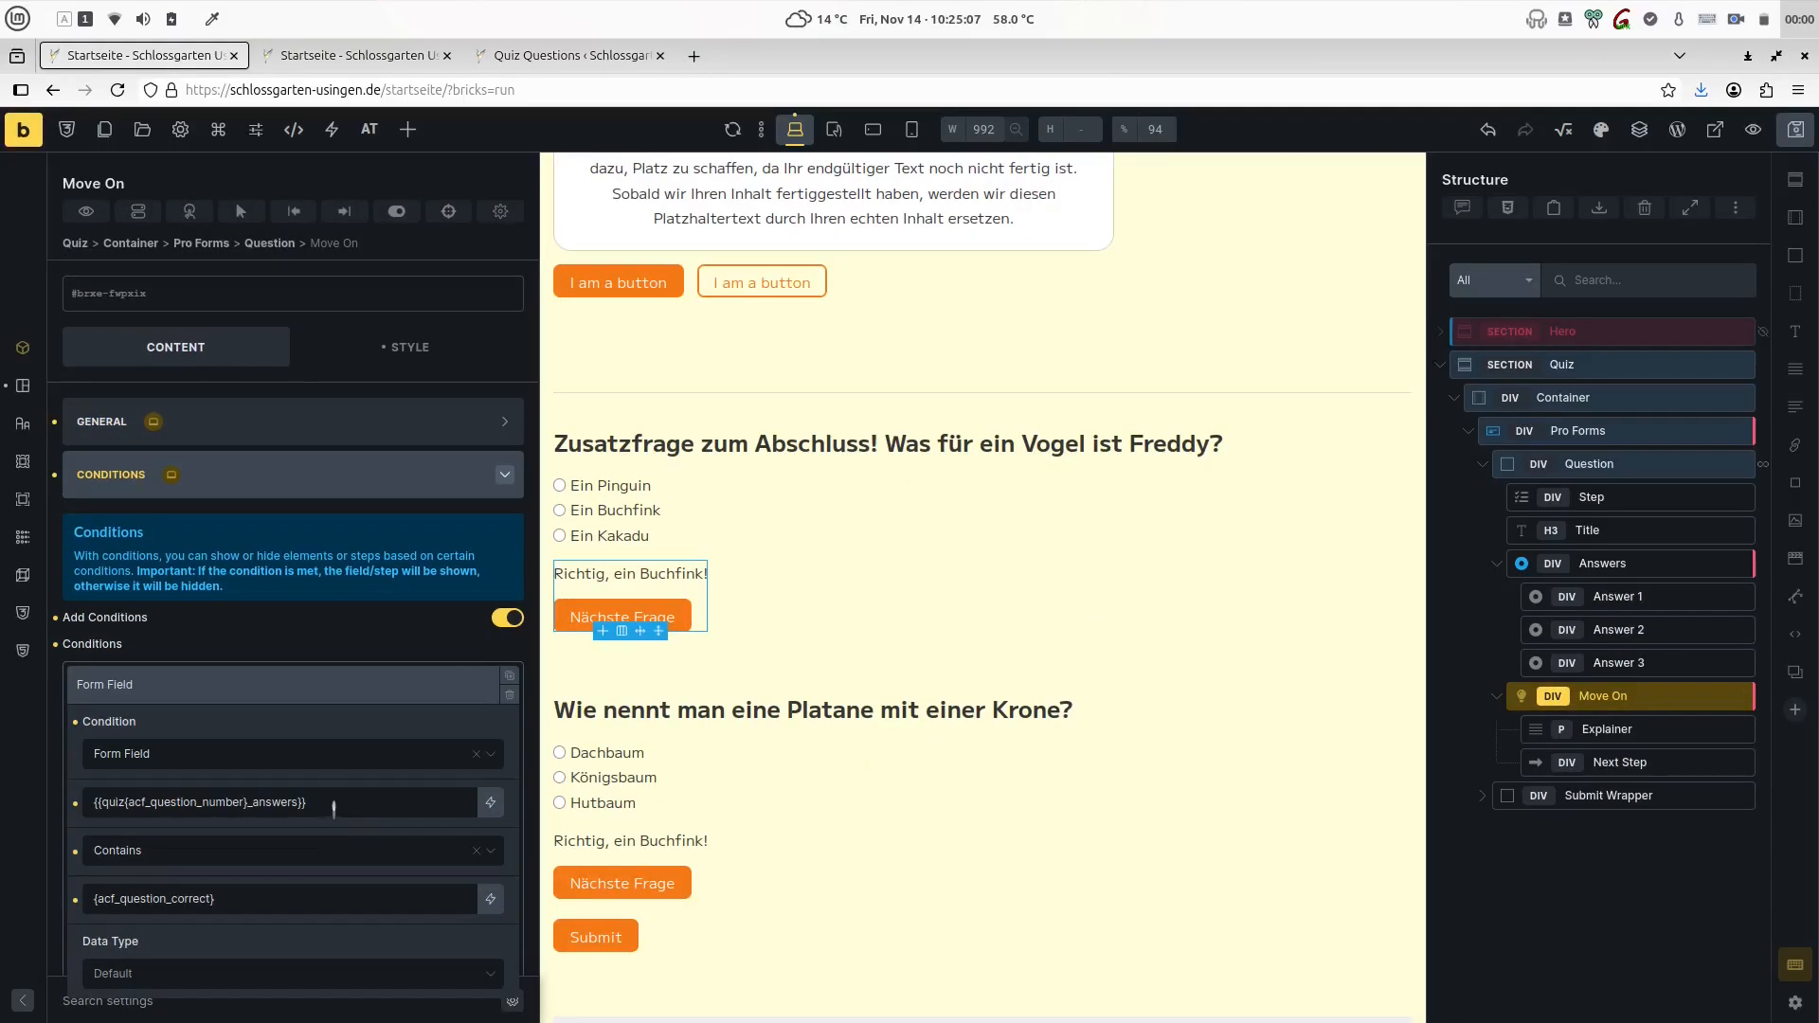
drag(337, 805, 139, 789)
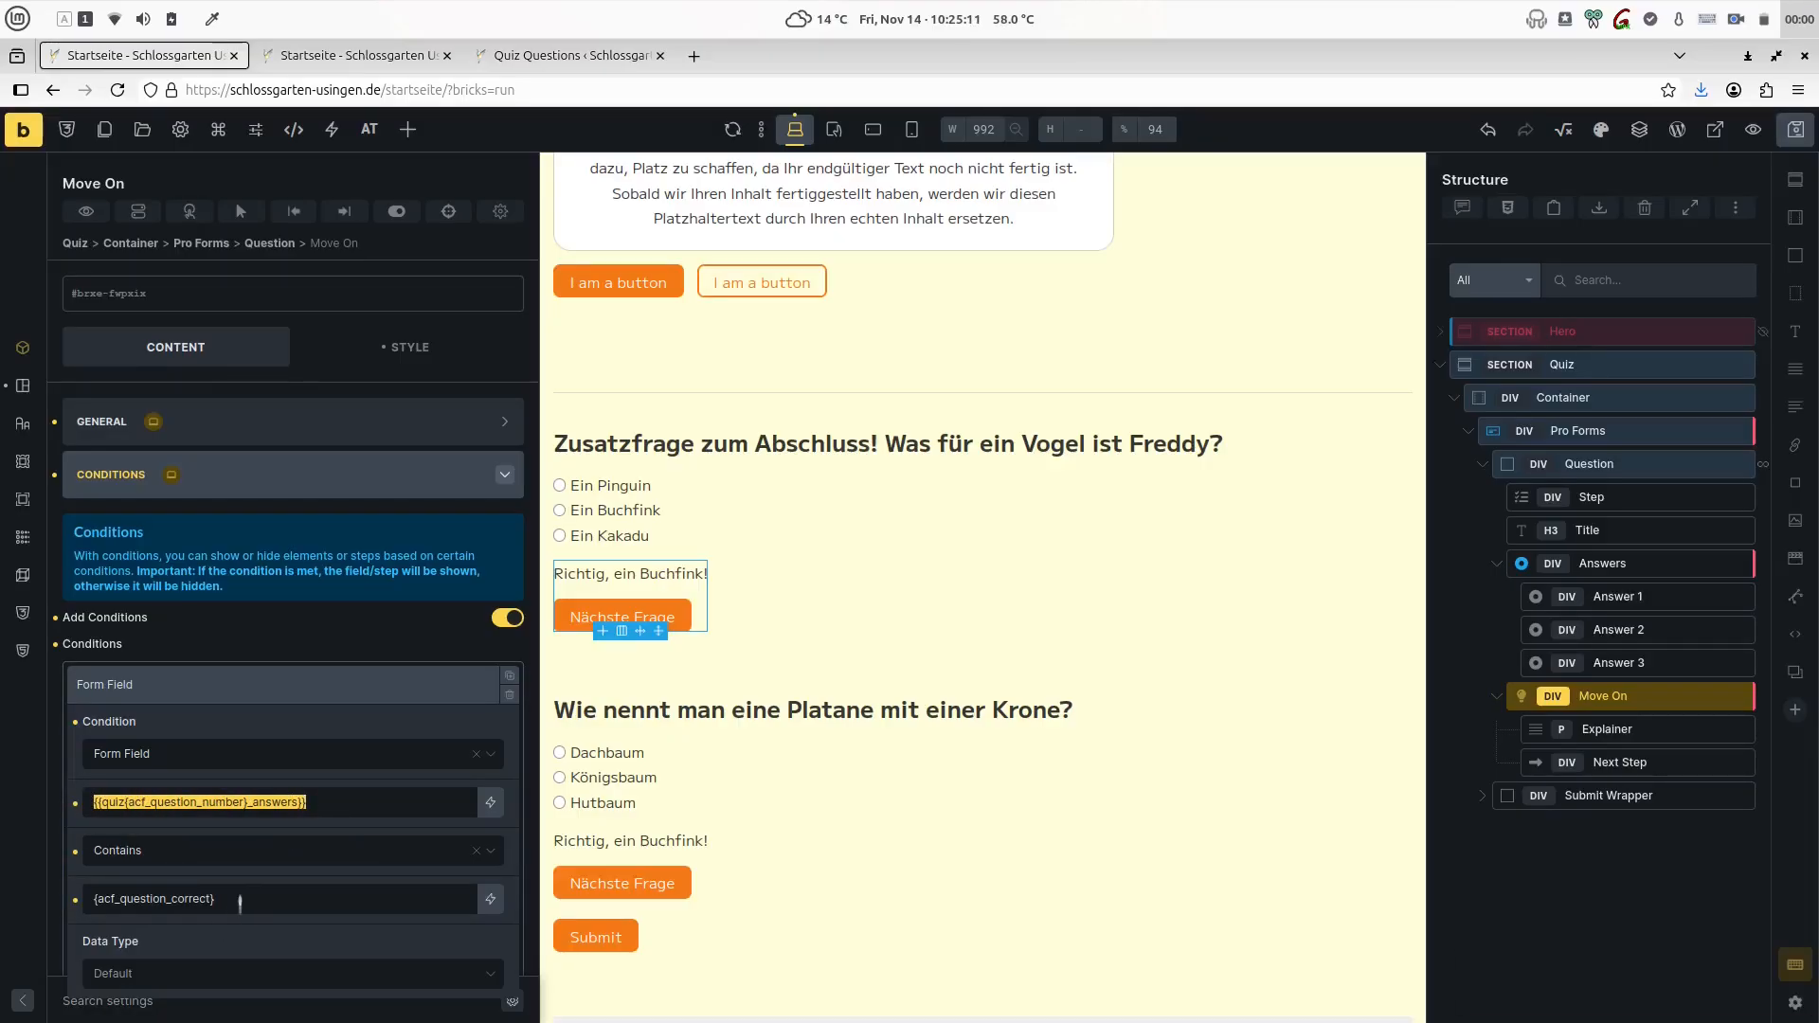
triple_click(235, 903)
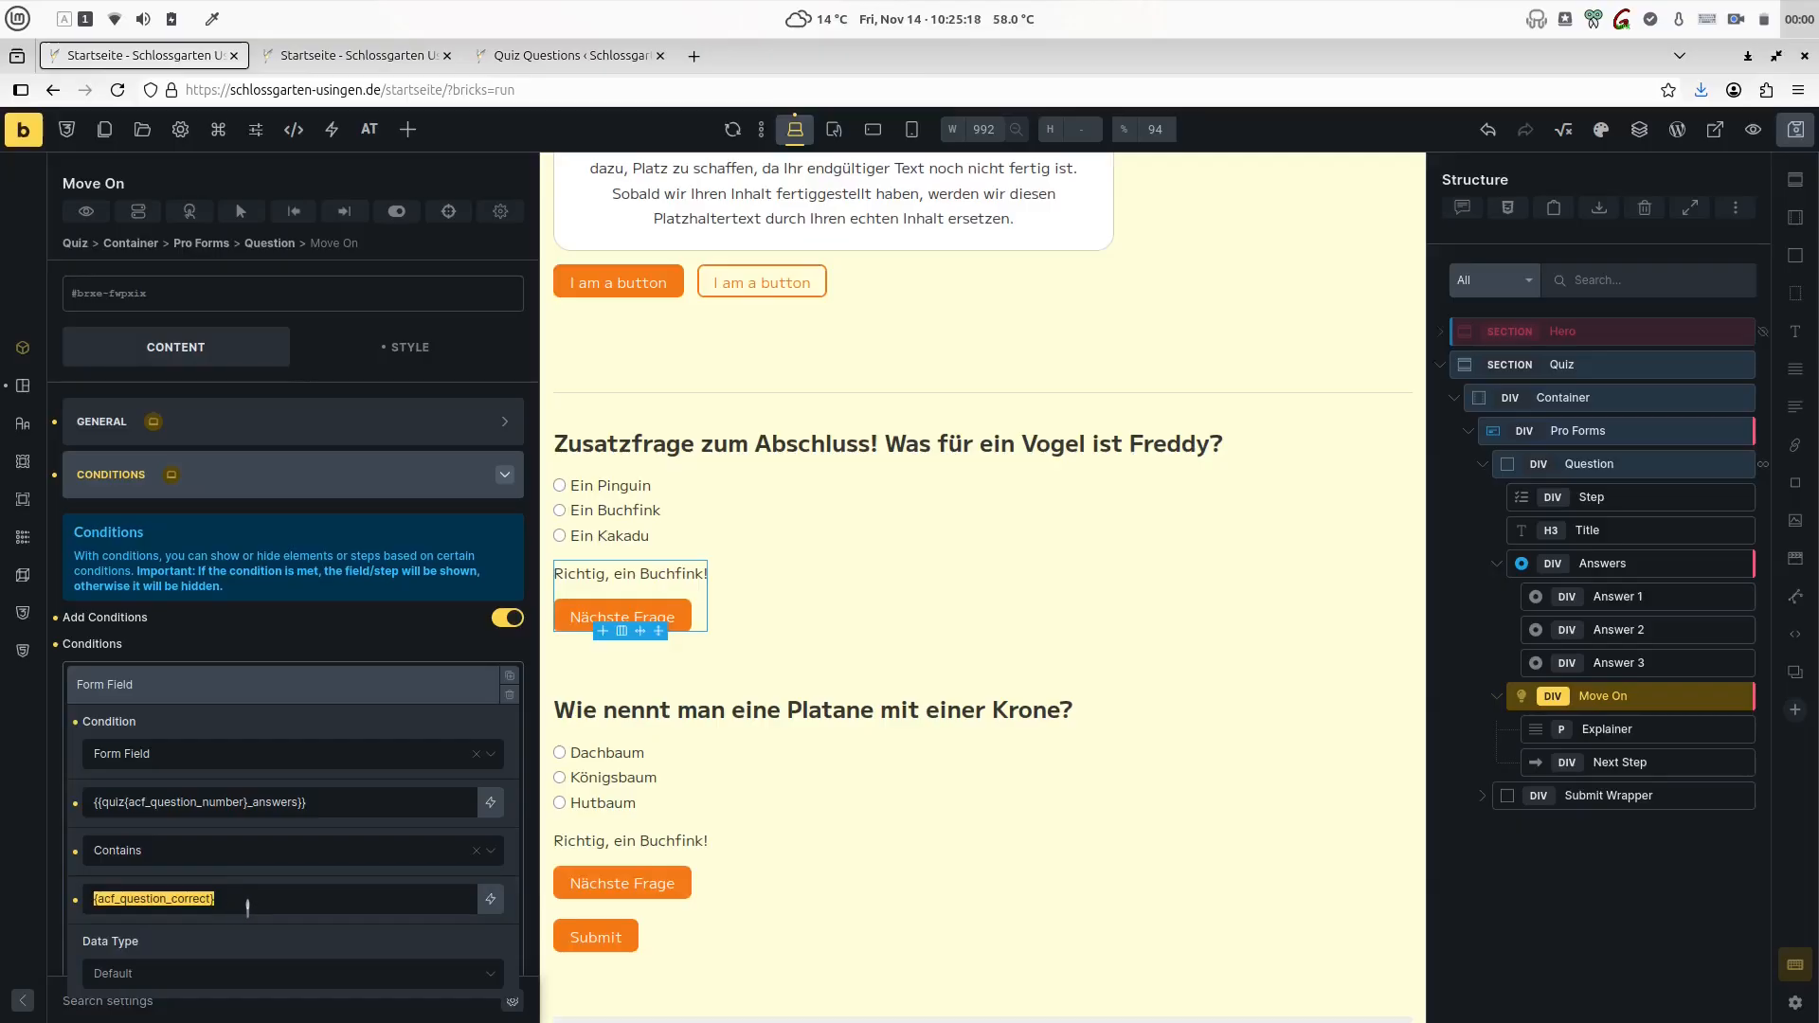
- Set the Explainer text to {acf_question_explainer}, select the Next Step element and save the page
click(1586, 728)
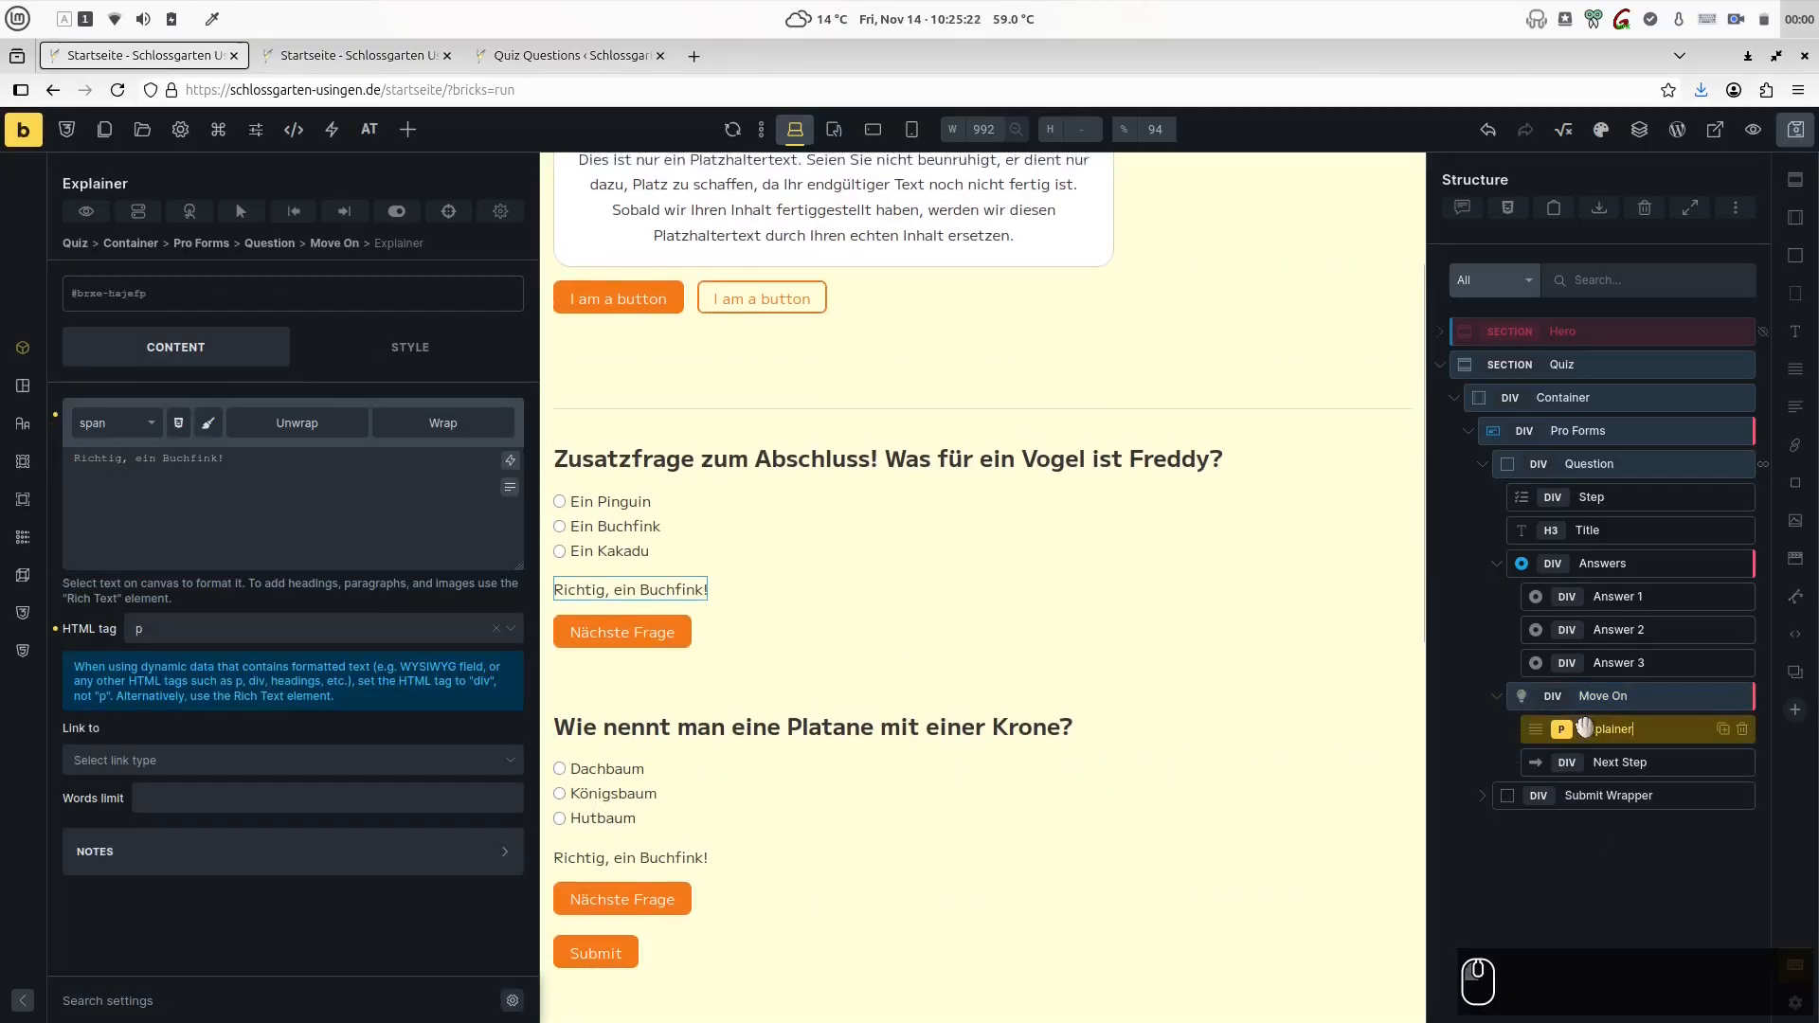
click(1586, 759)
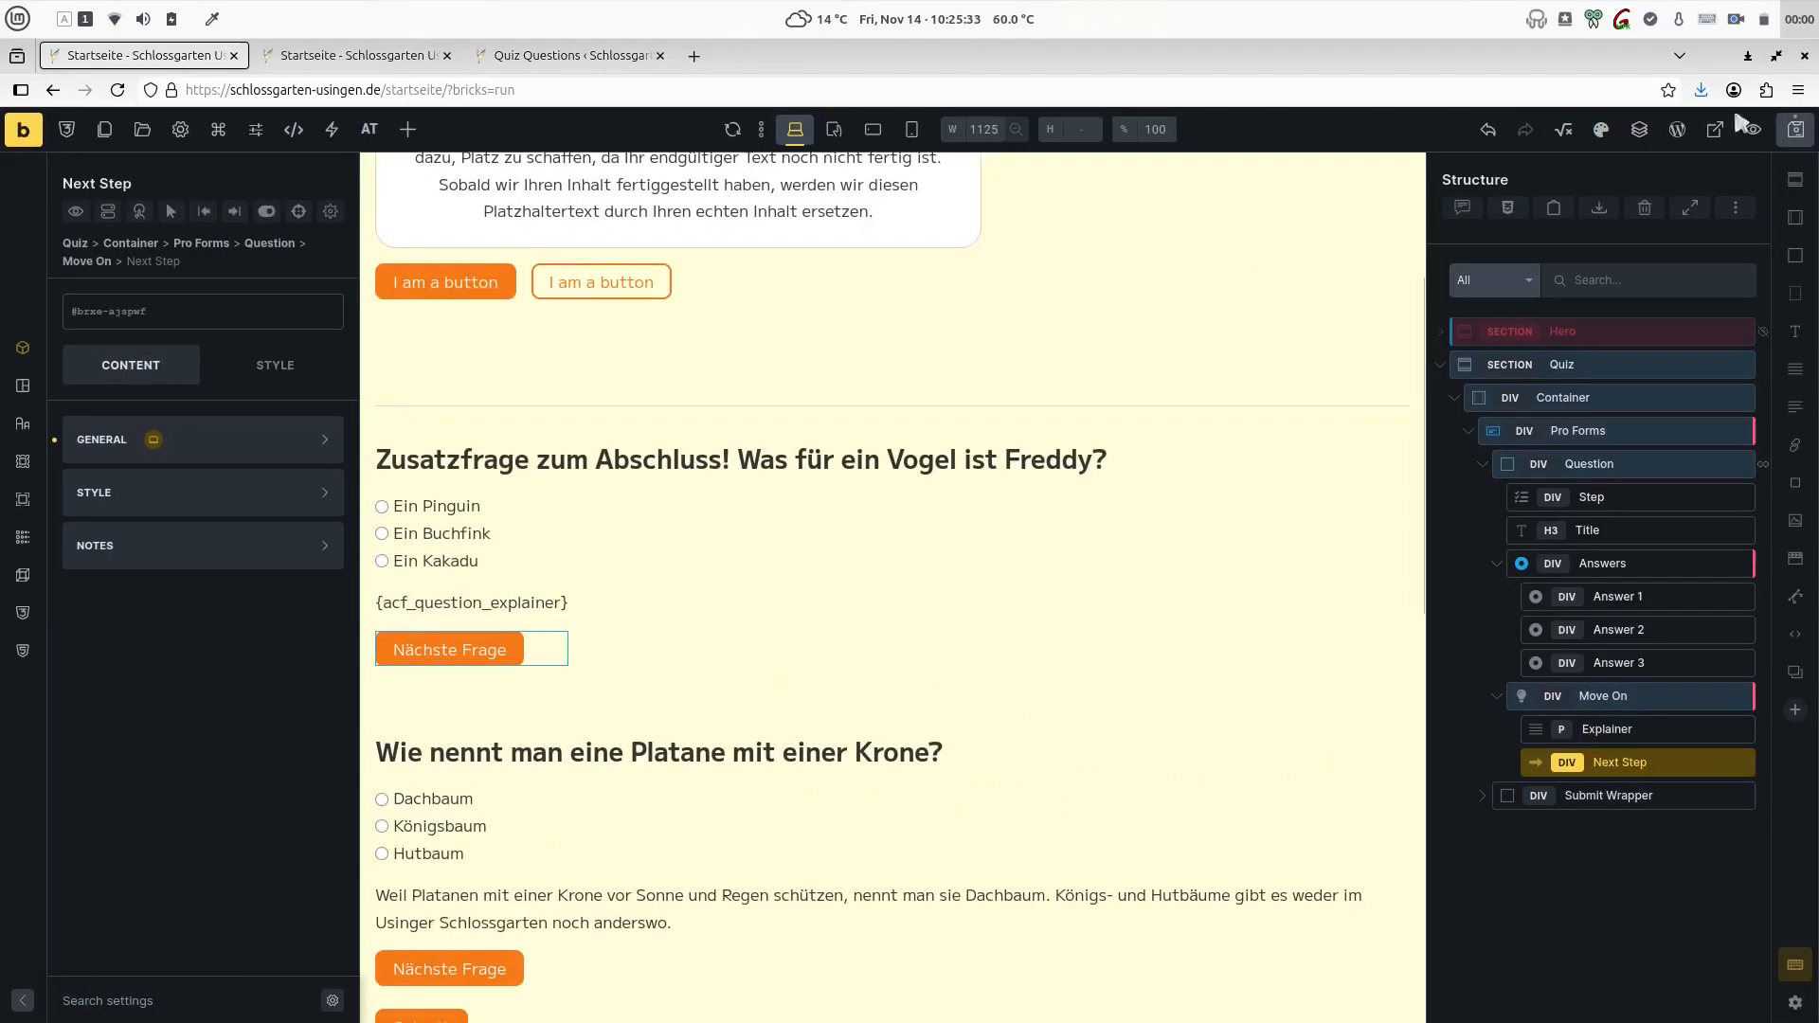
- Test the front-end quiz by answering "Ein Buchfink" to the Freddy question and advancing to the next question
click(358, 55)
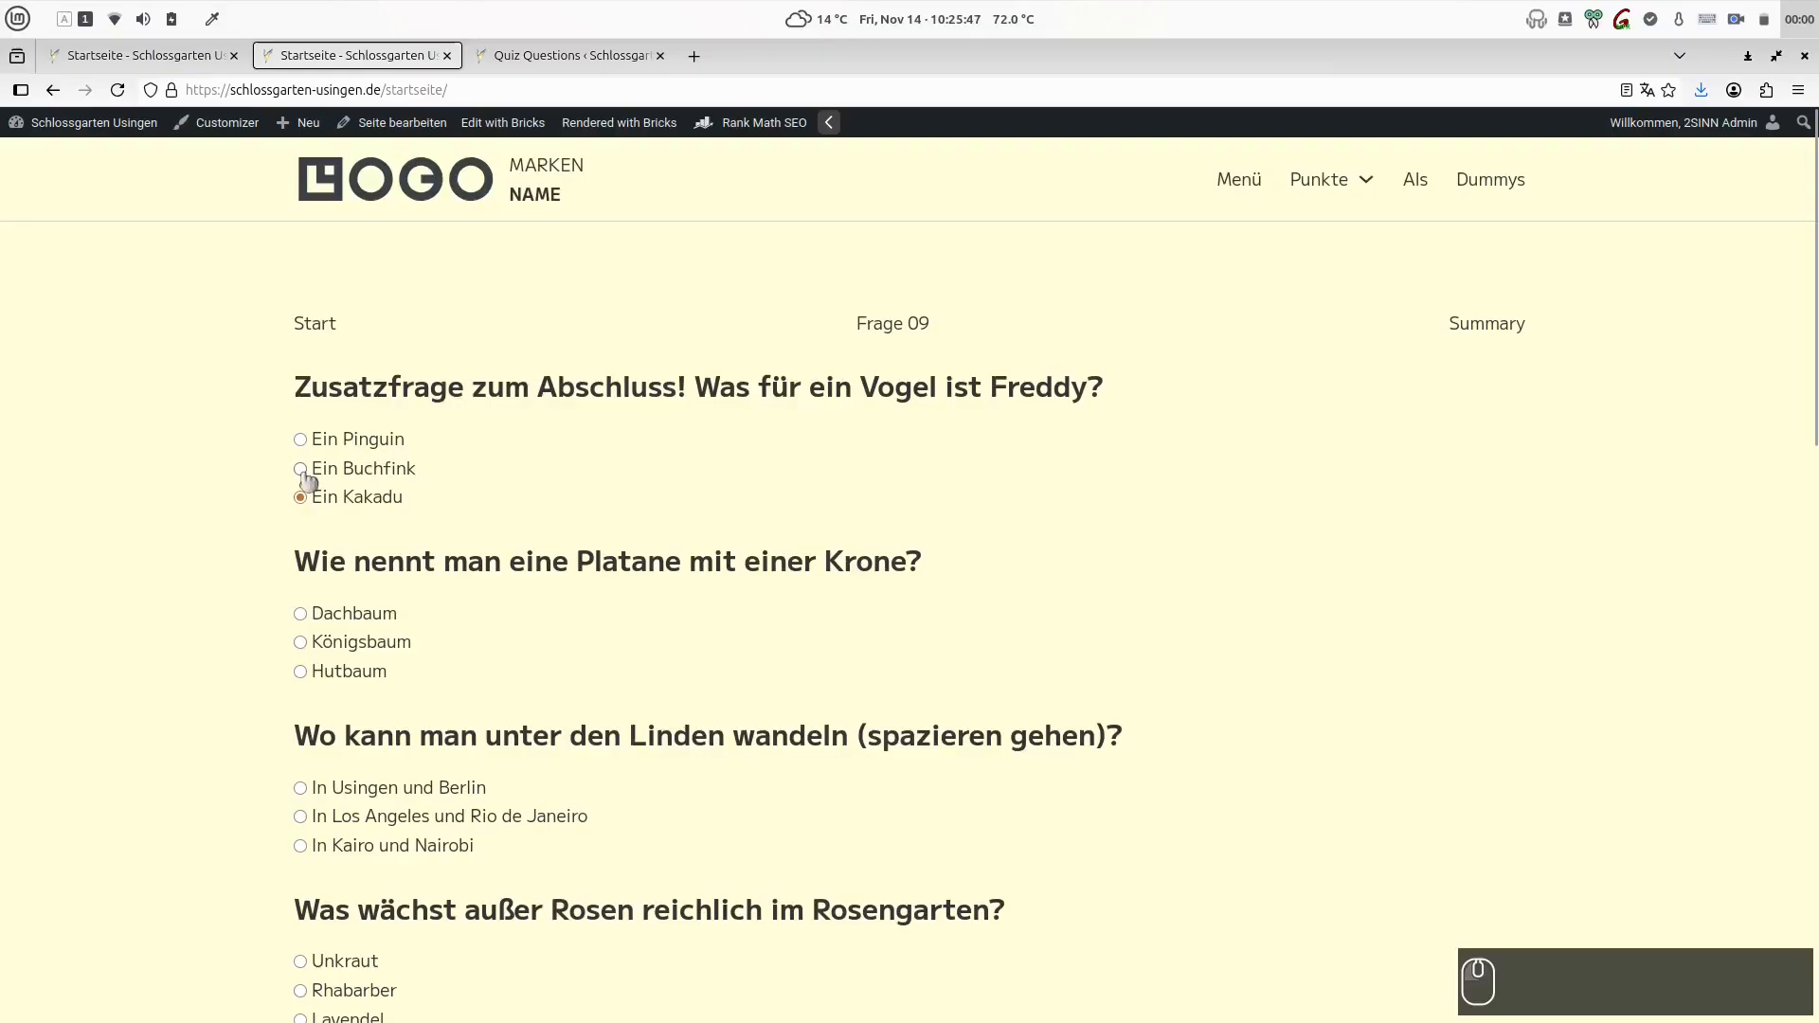
click(300, 469)
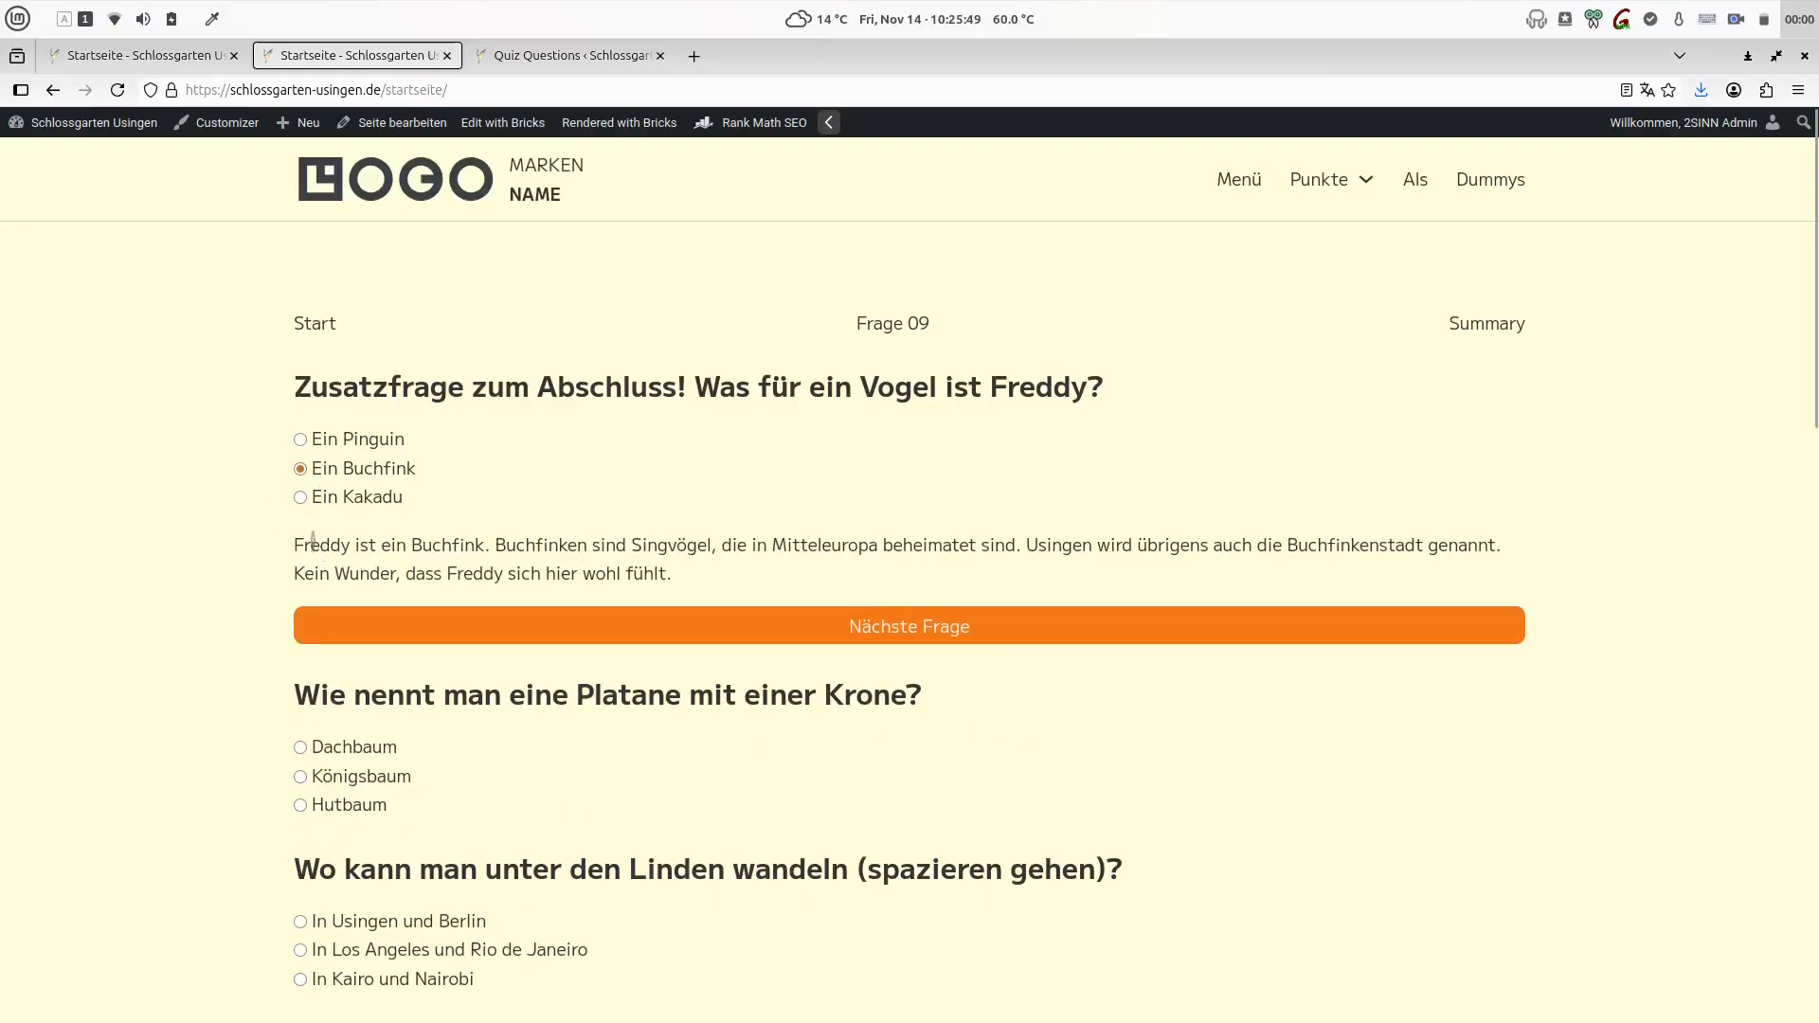
click(585, 536)
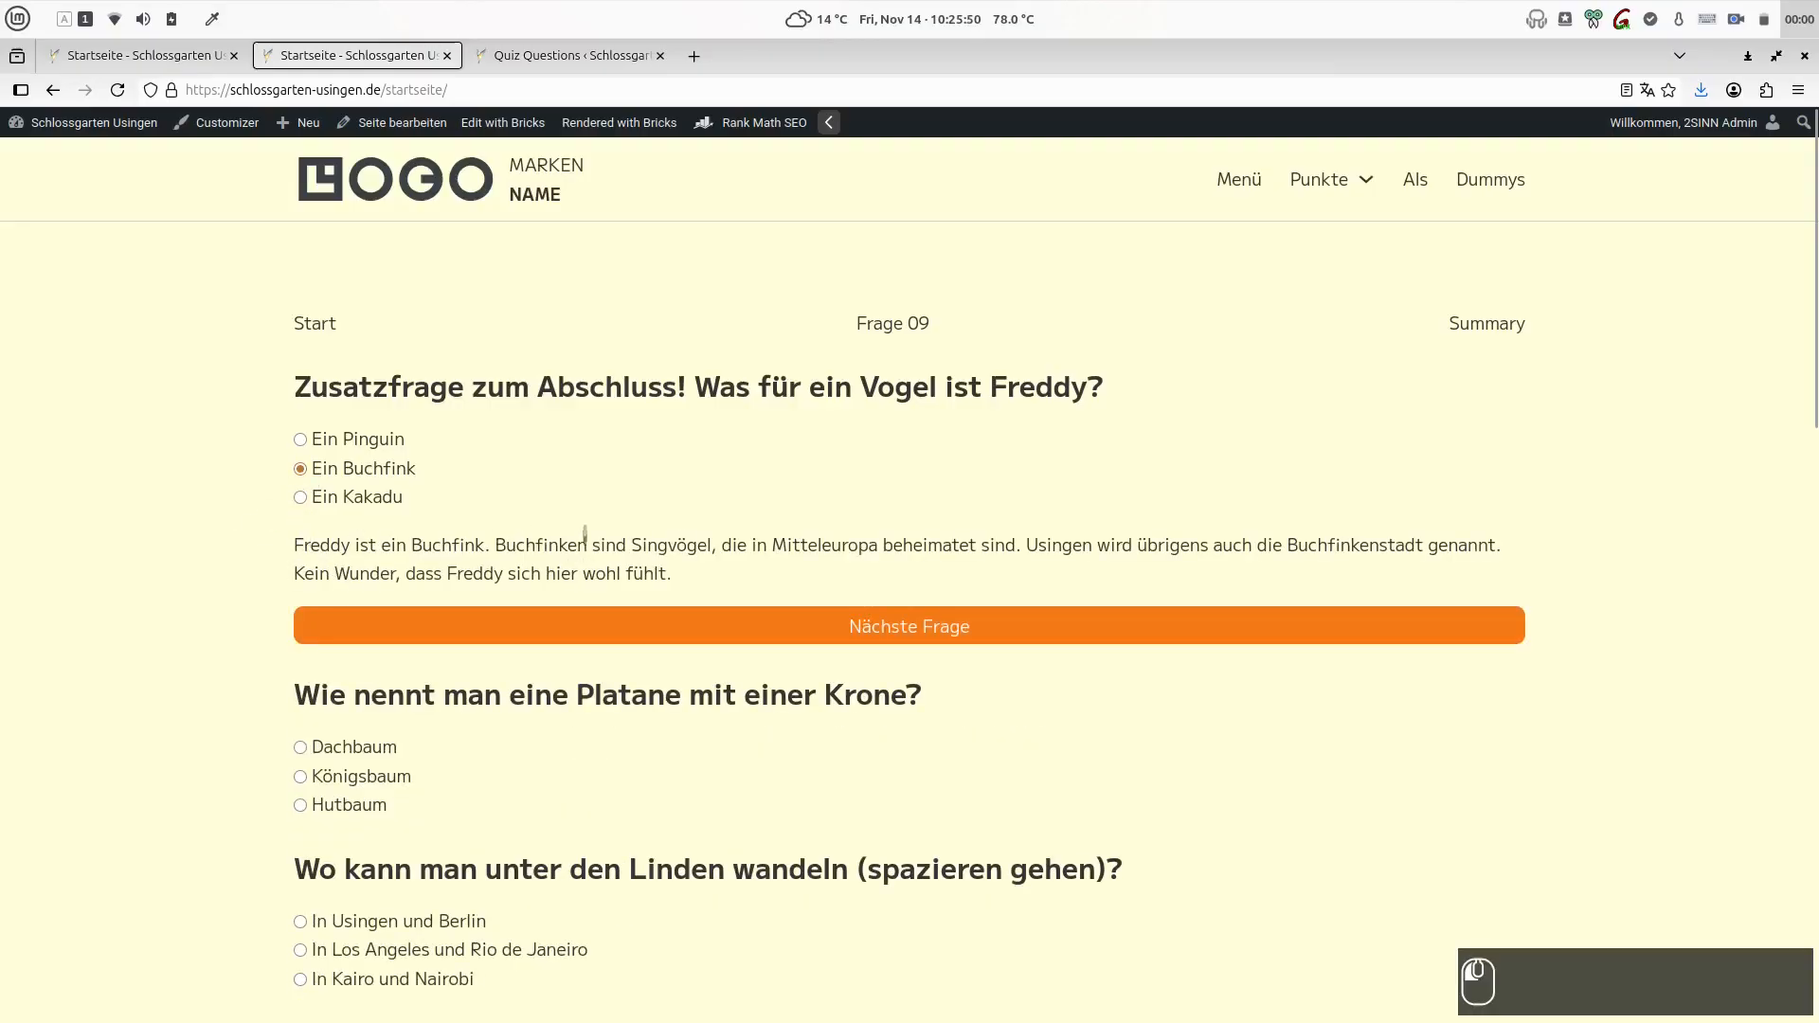
click(954, 636)
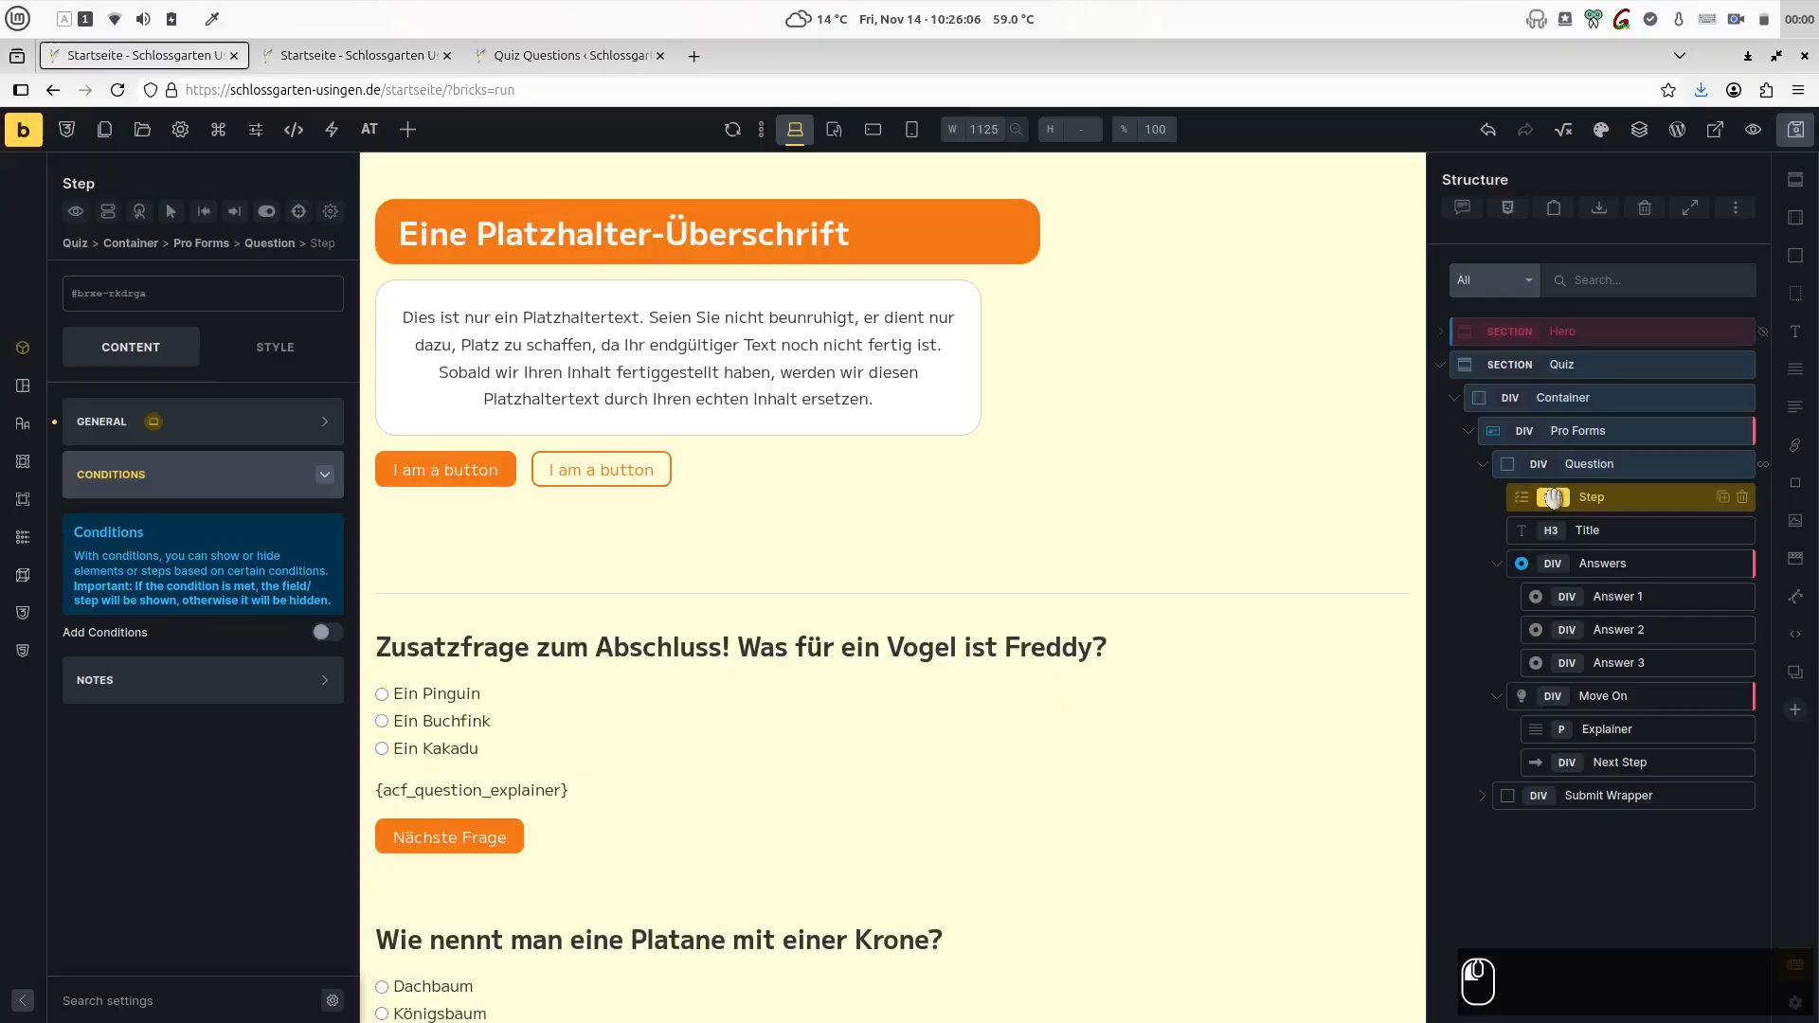
- Move the Step element out of the Question block into Pro Forms, and return it to its place above the Title
drag(1564, 505, 1527, 458)
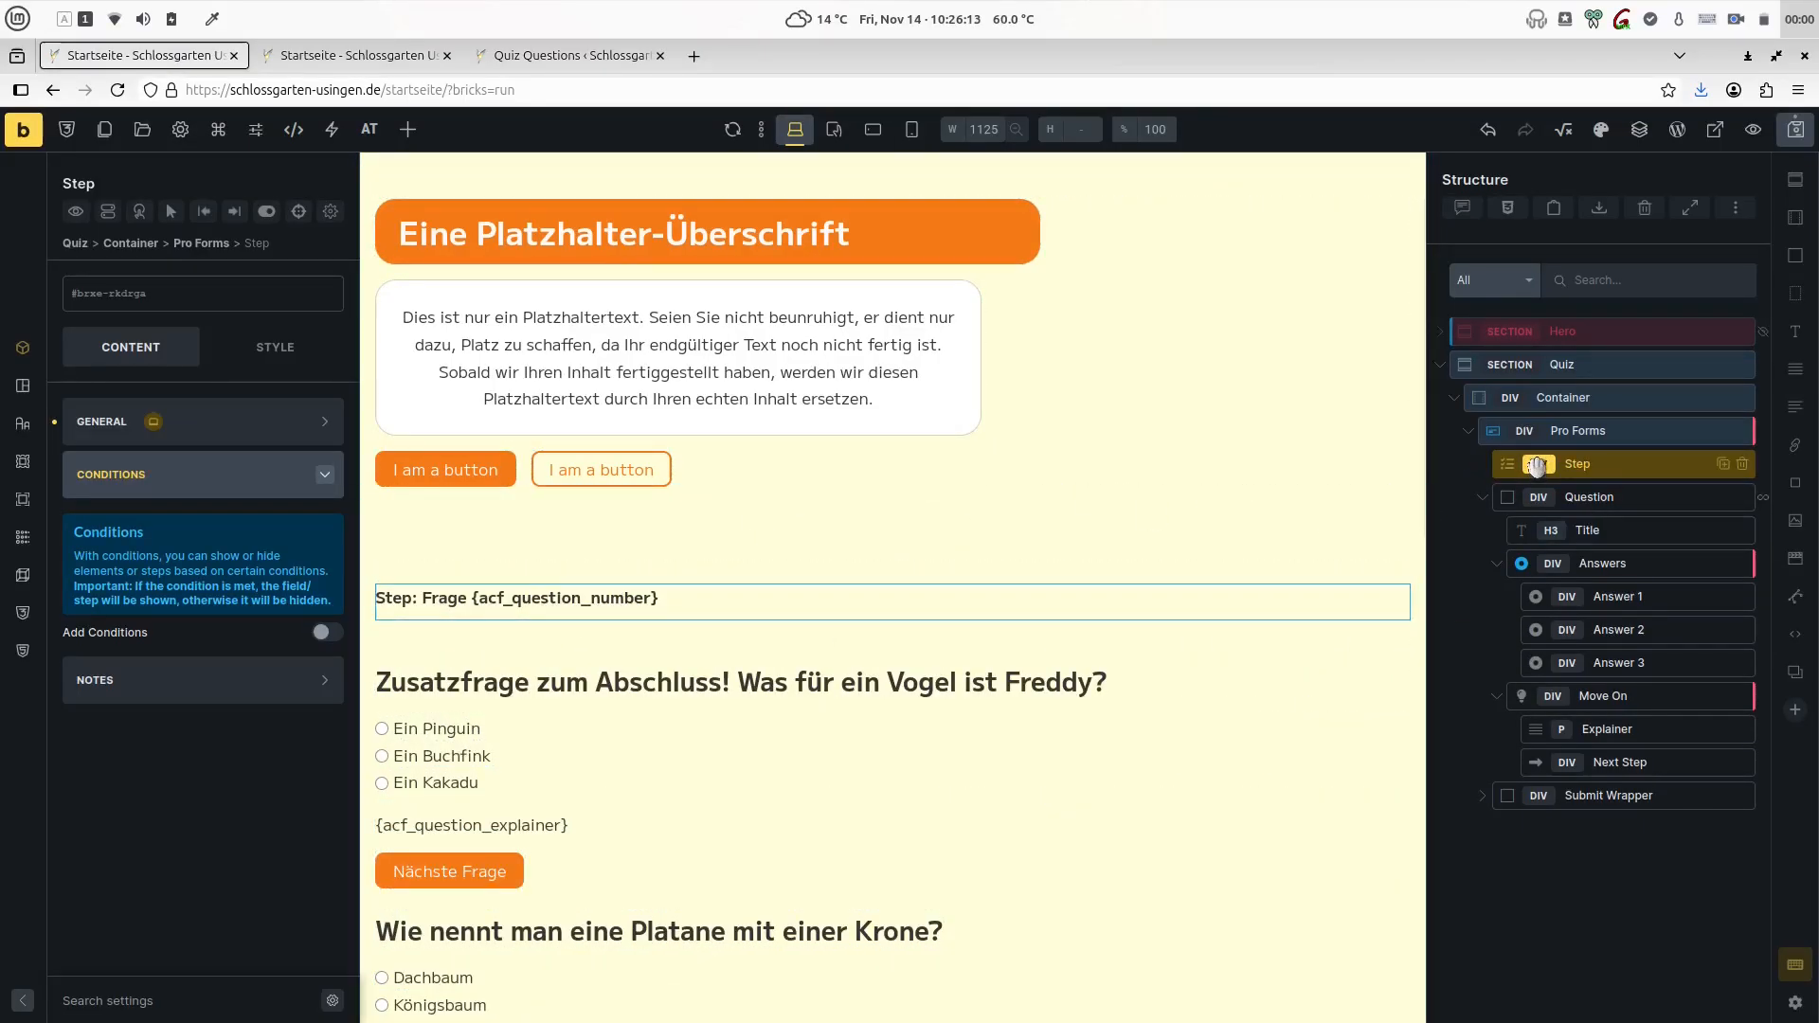
drag(1537, 465, 1562, 504)
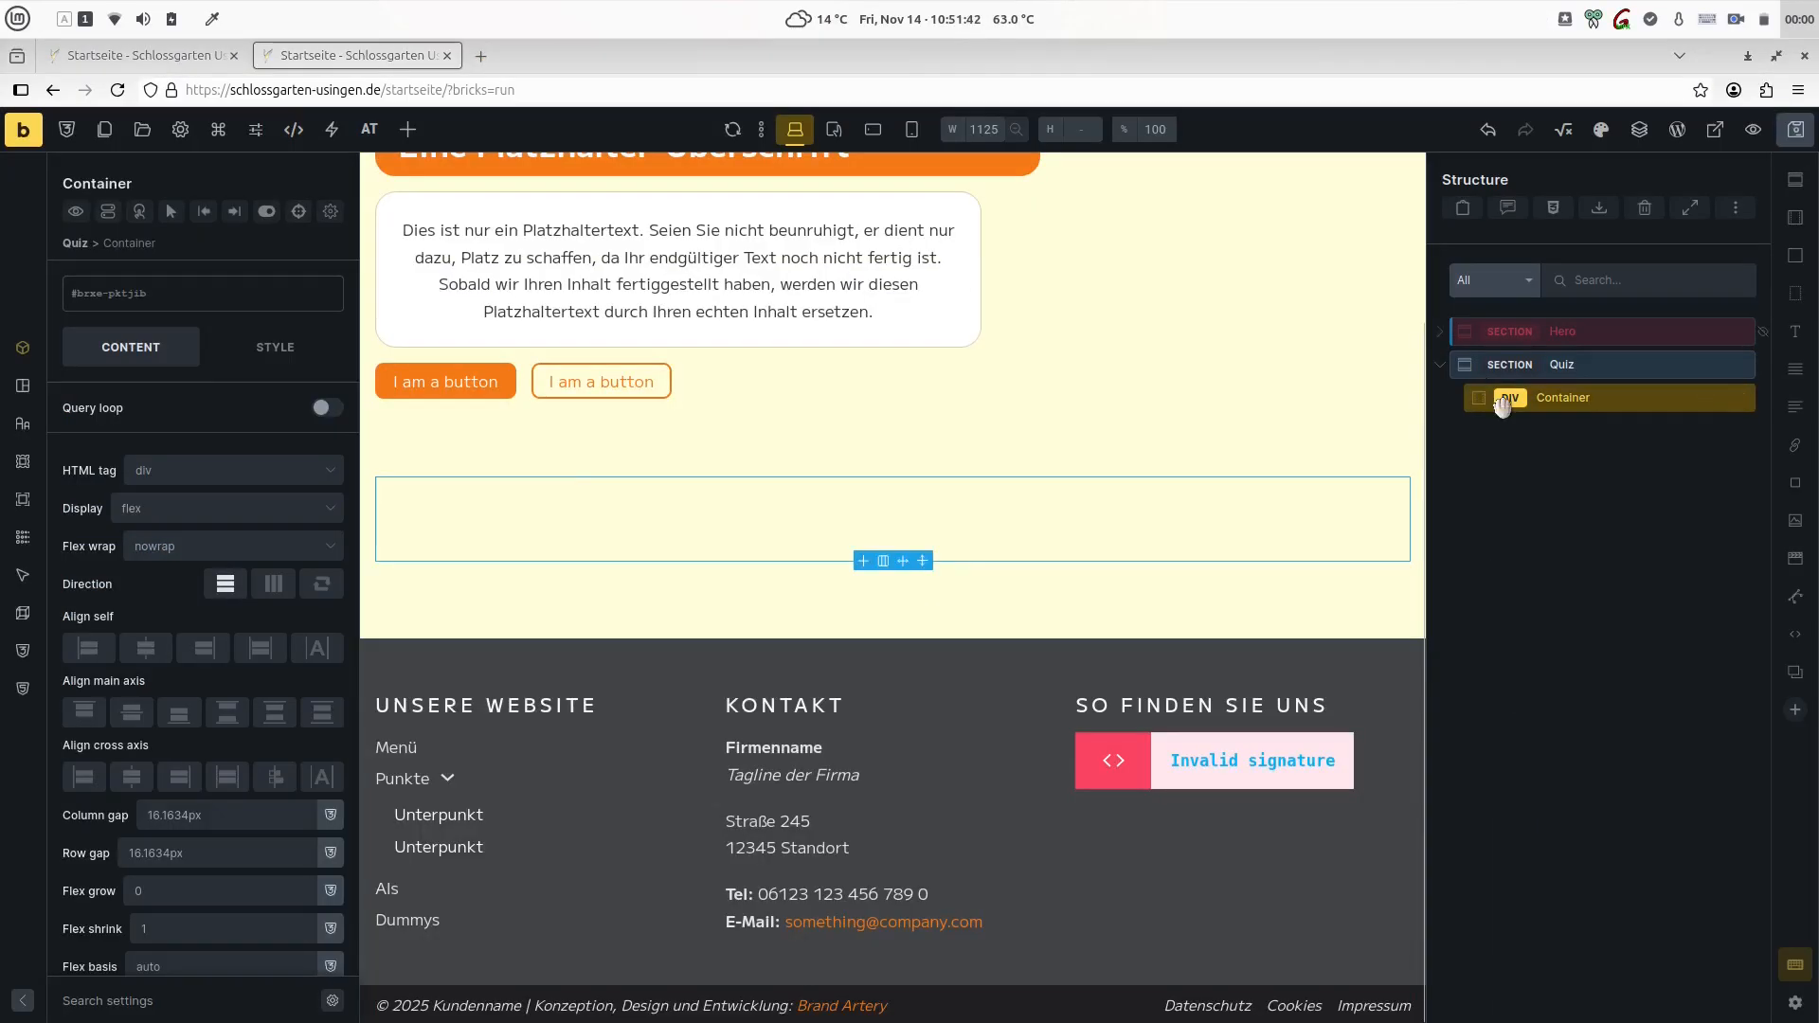
- Insert a Pro Forms element into the Quiz section's Container
scroll(890, 568, up, 2)
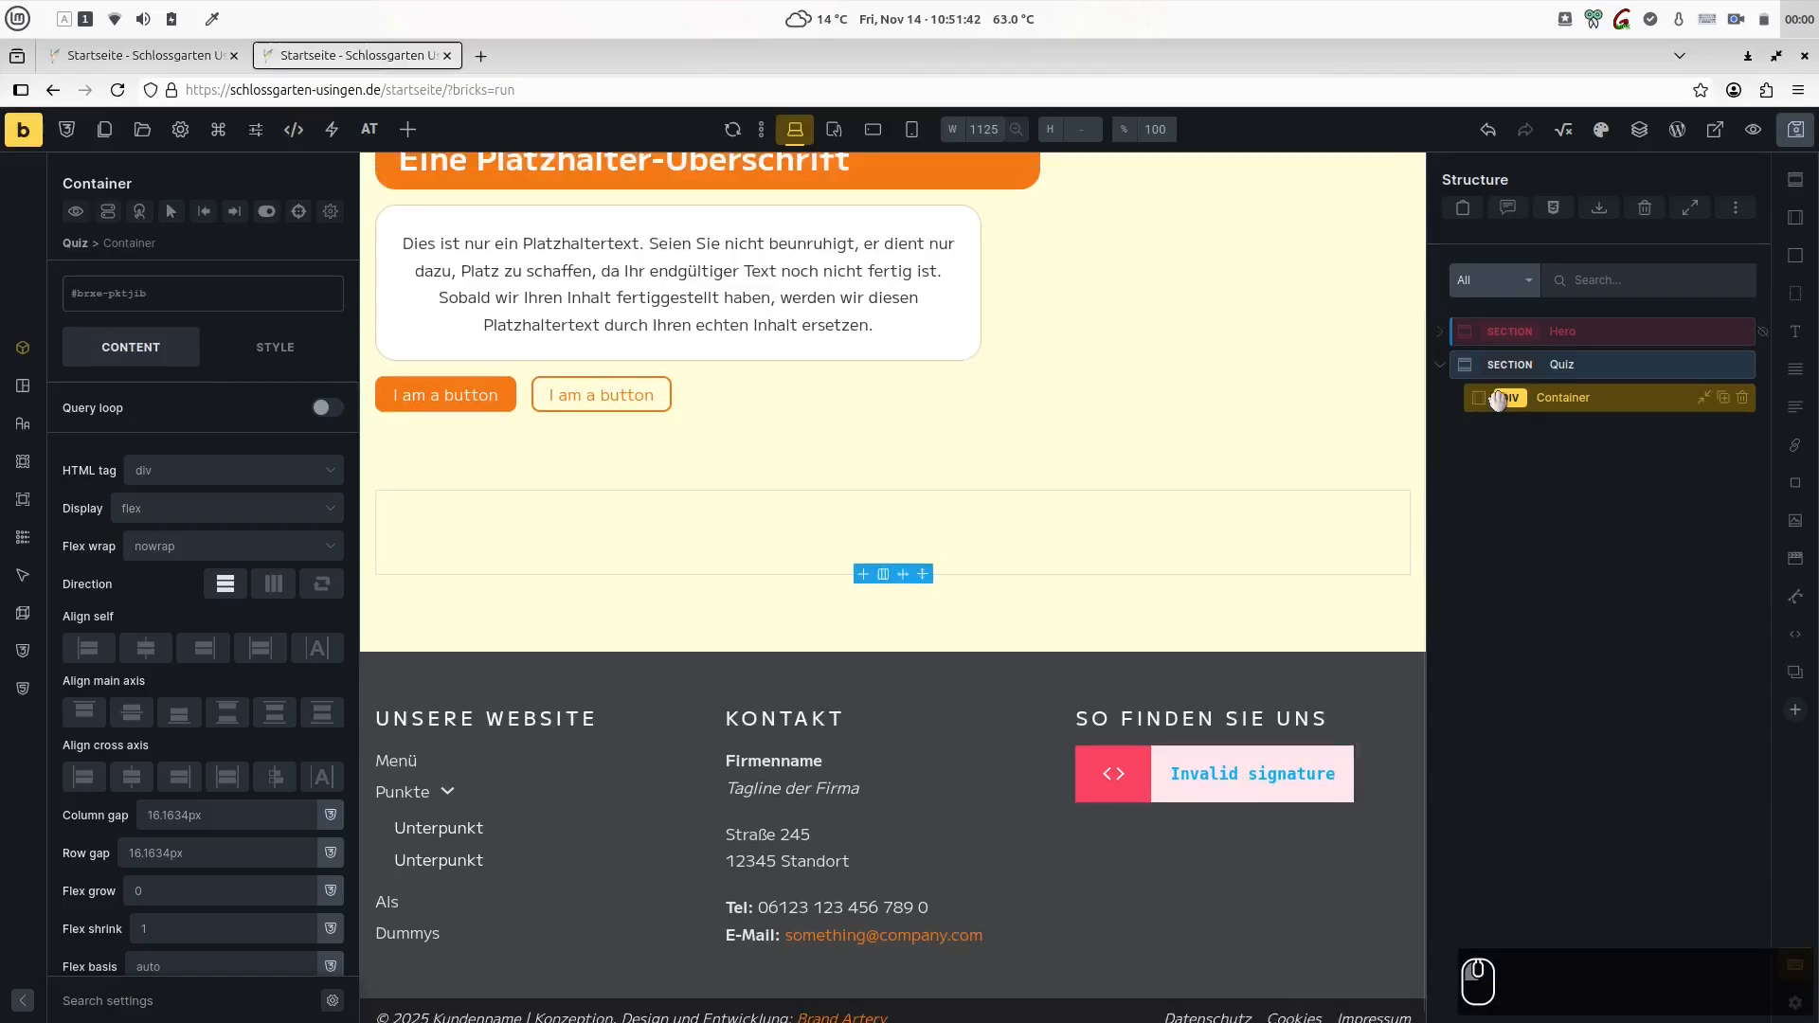
key(ctrl+k)
text(+pro for)
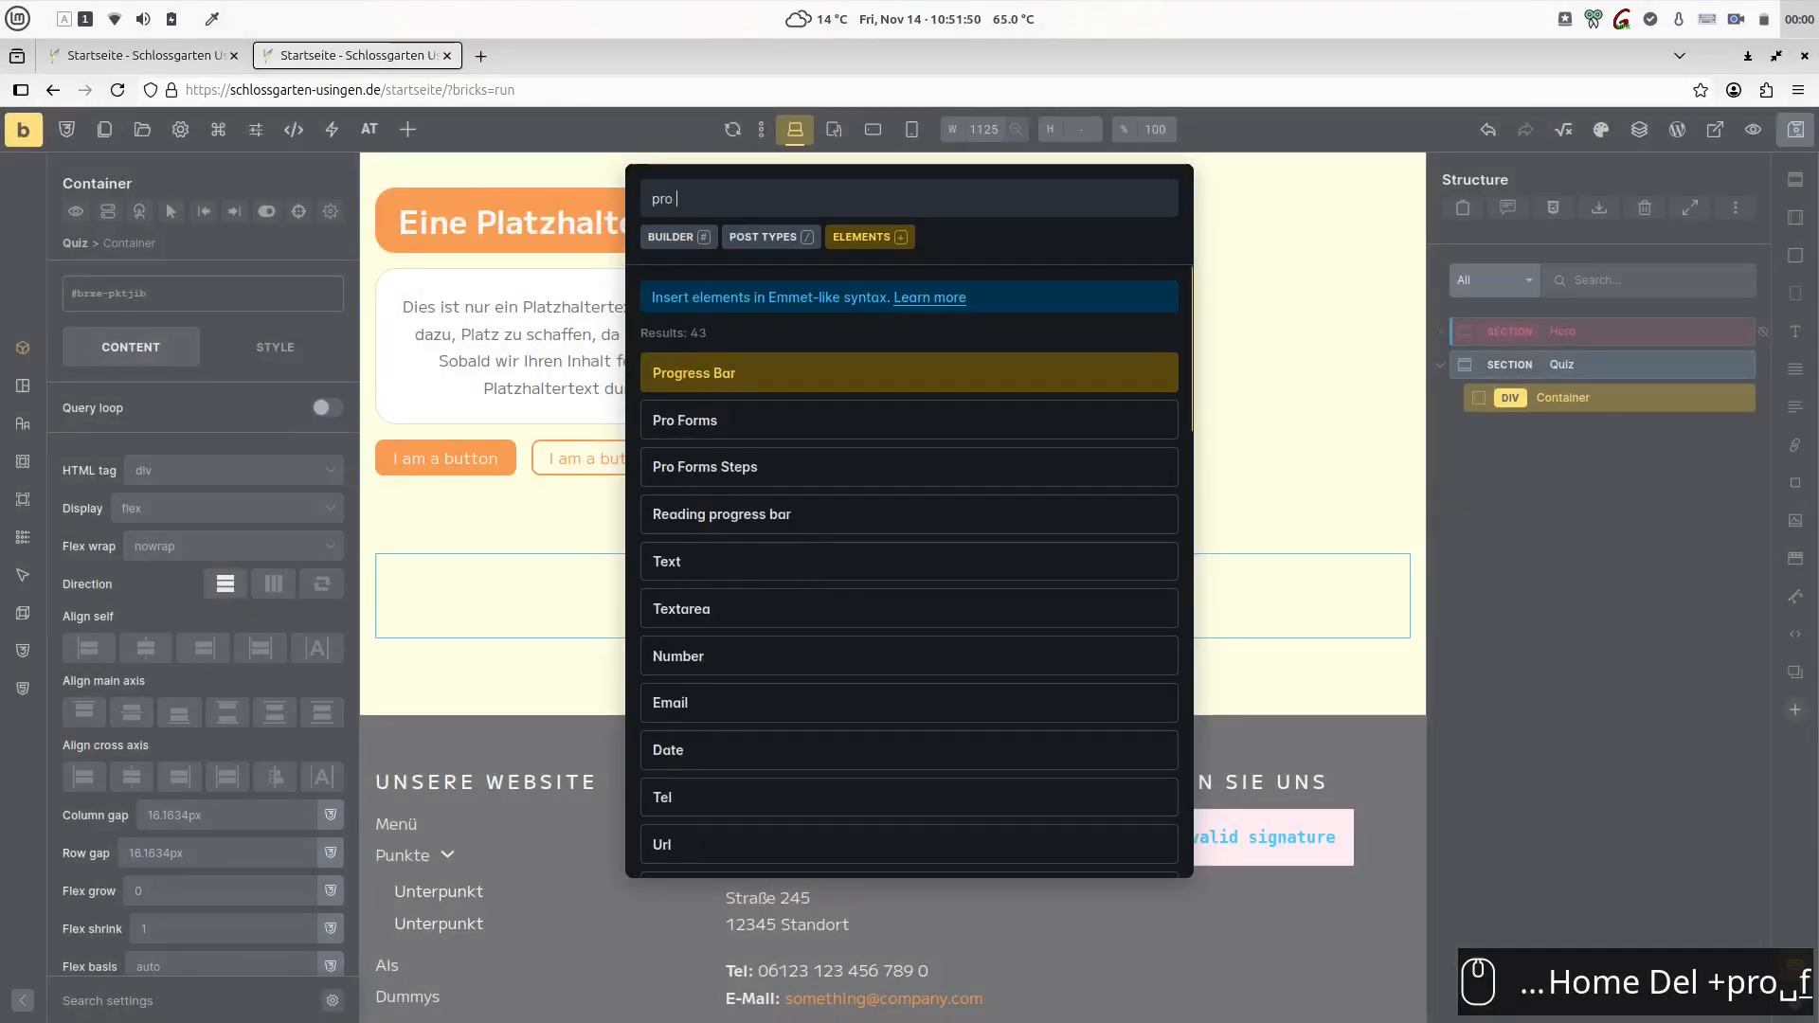
key(Return)
key(Escape)
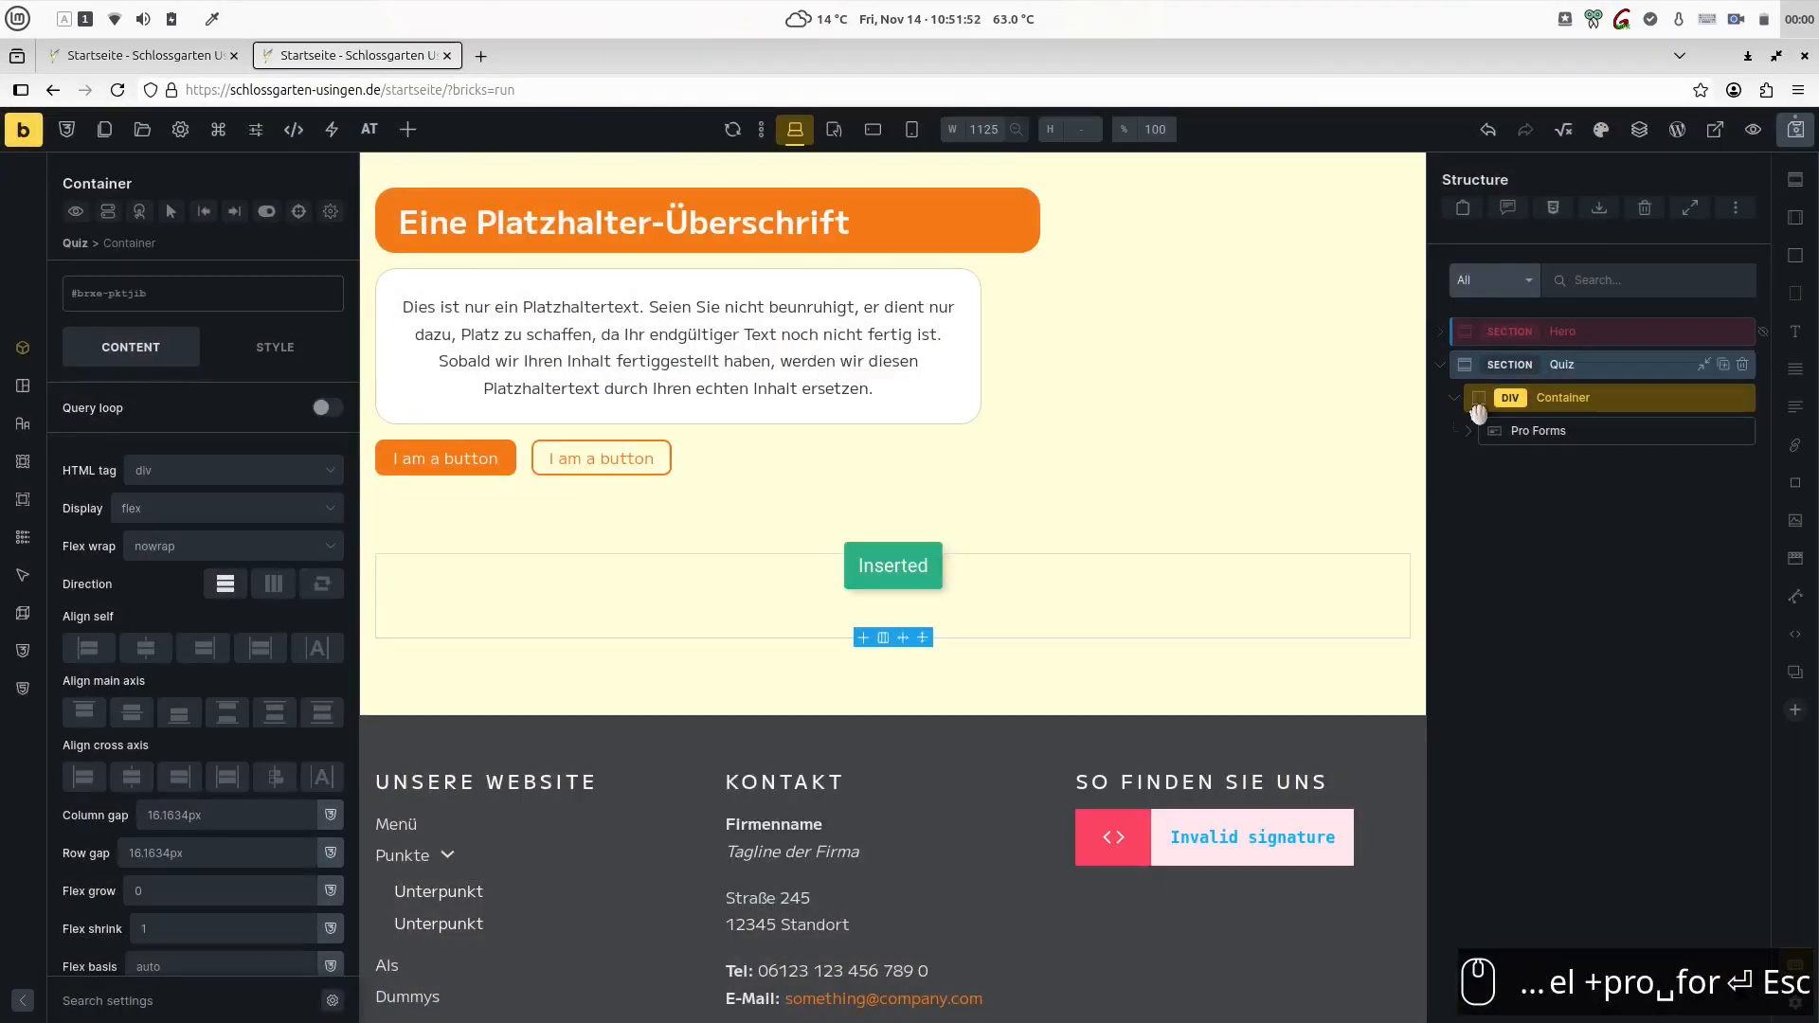
- Set the bottom margin in the Pro Forms global field styles to 0
click(131, 472)
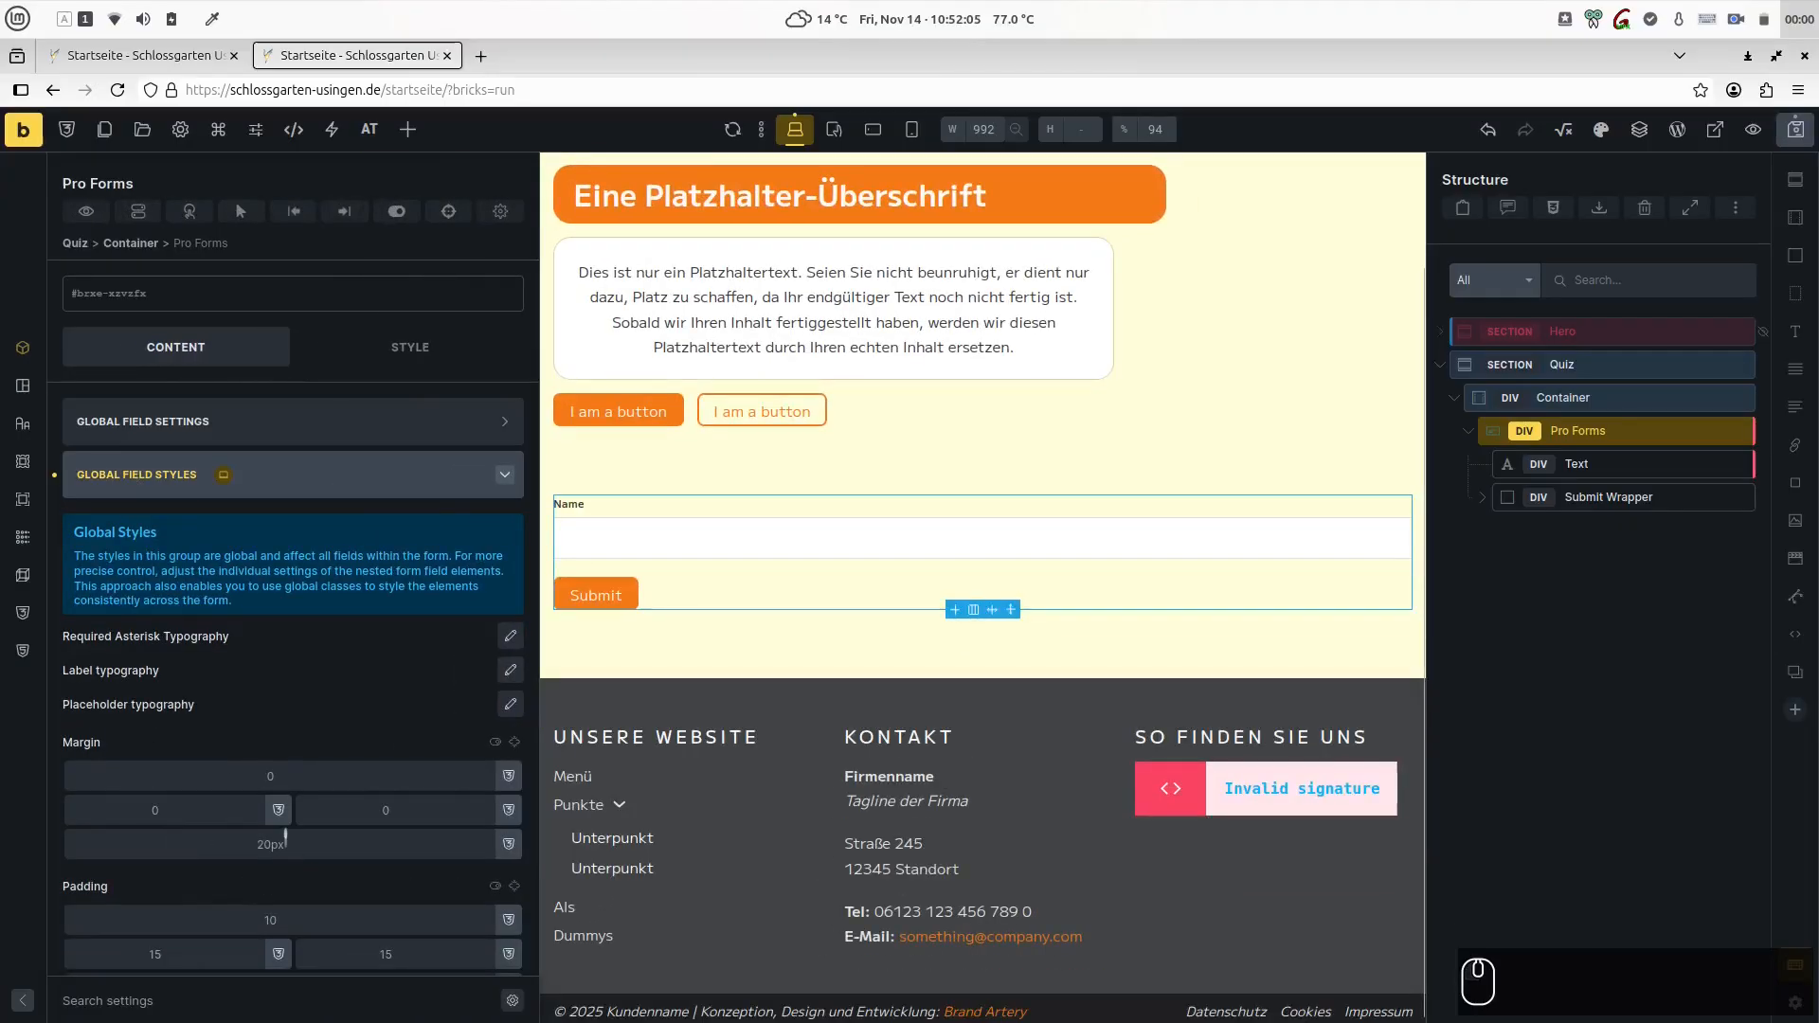
click(281, 838)
text(0)
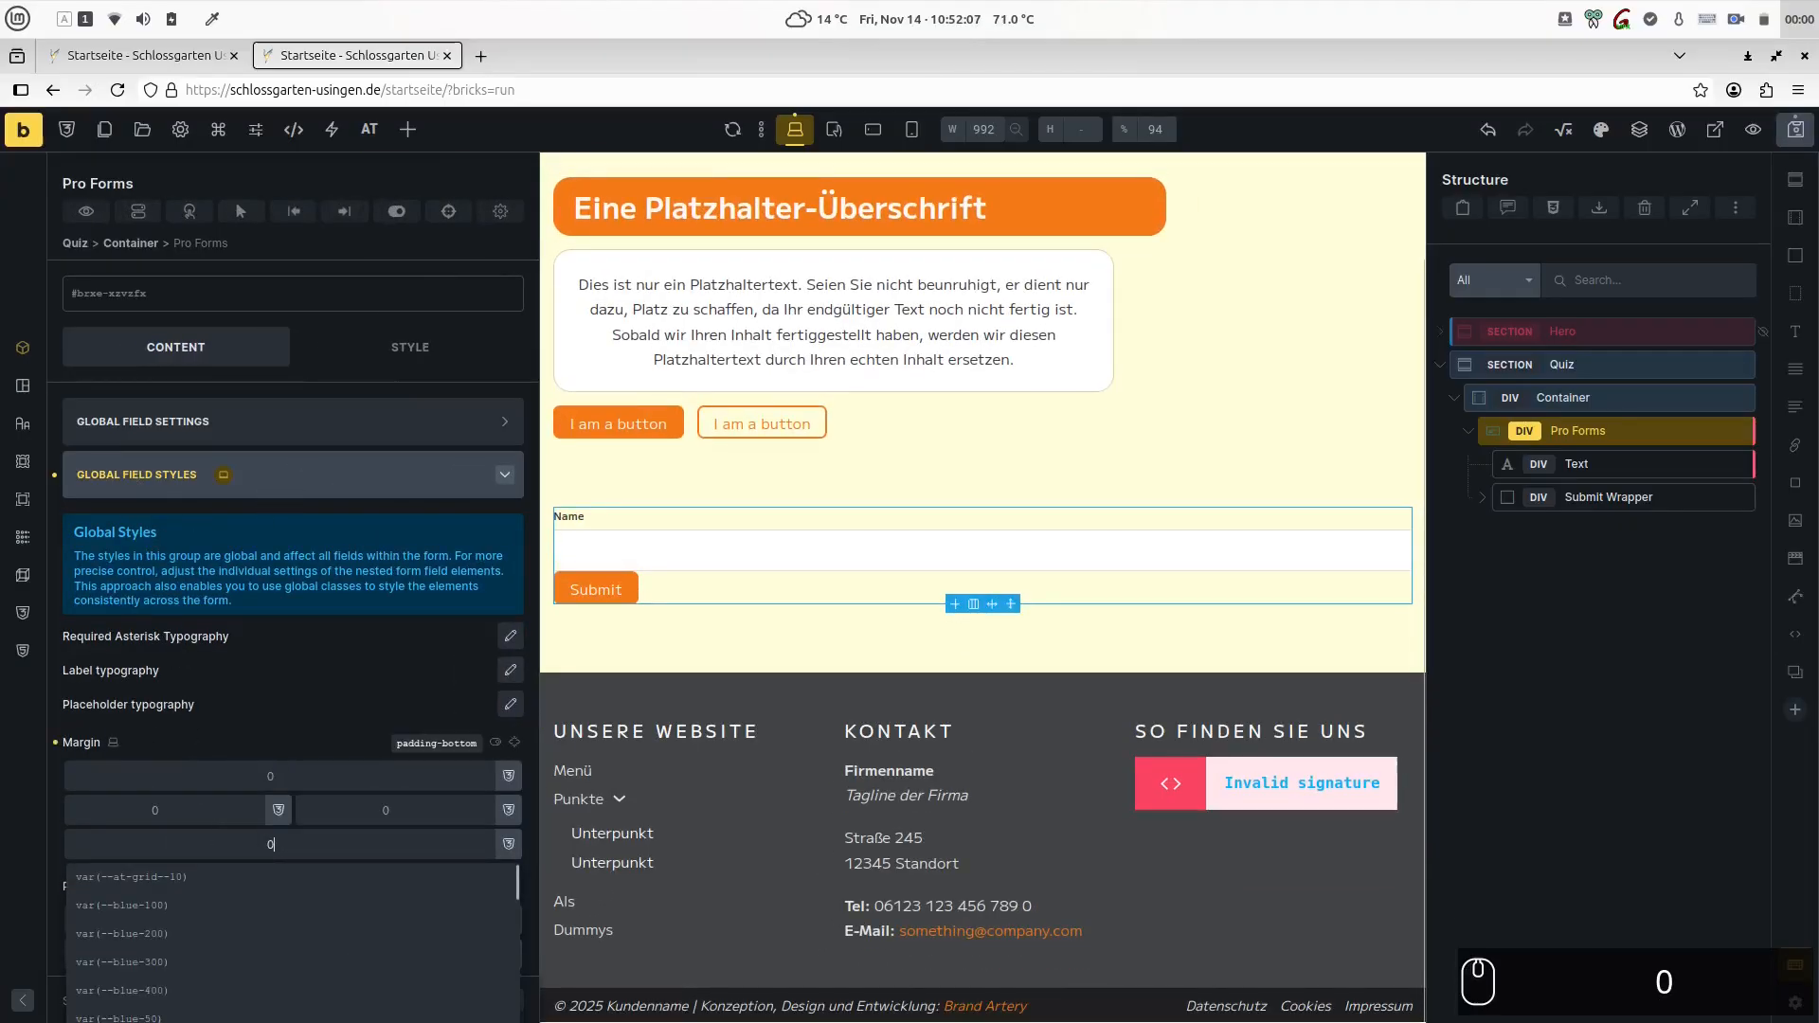
- Set the Pro Forms display to flex and its gap to the s spacing variable
click(419, 347)
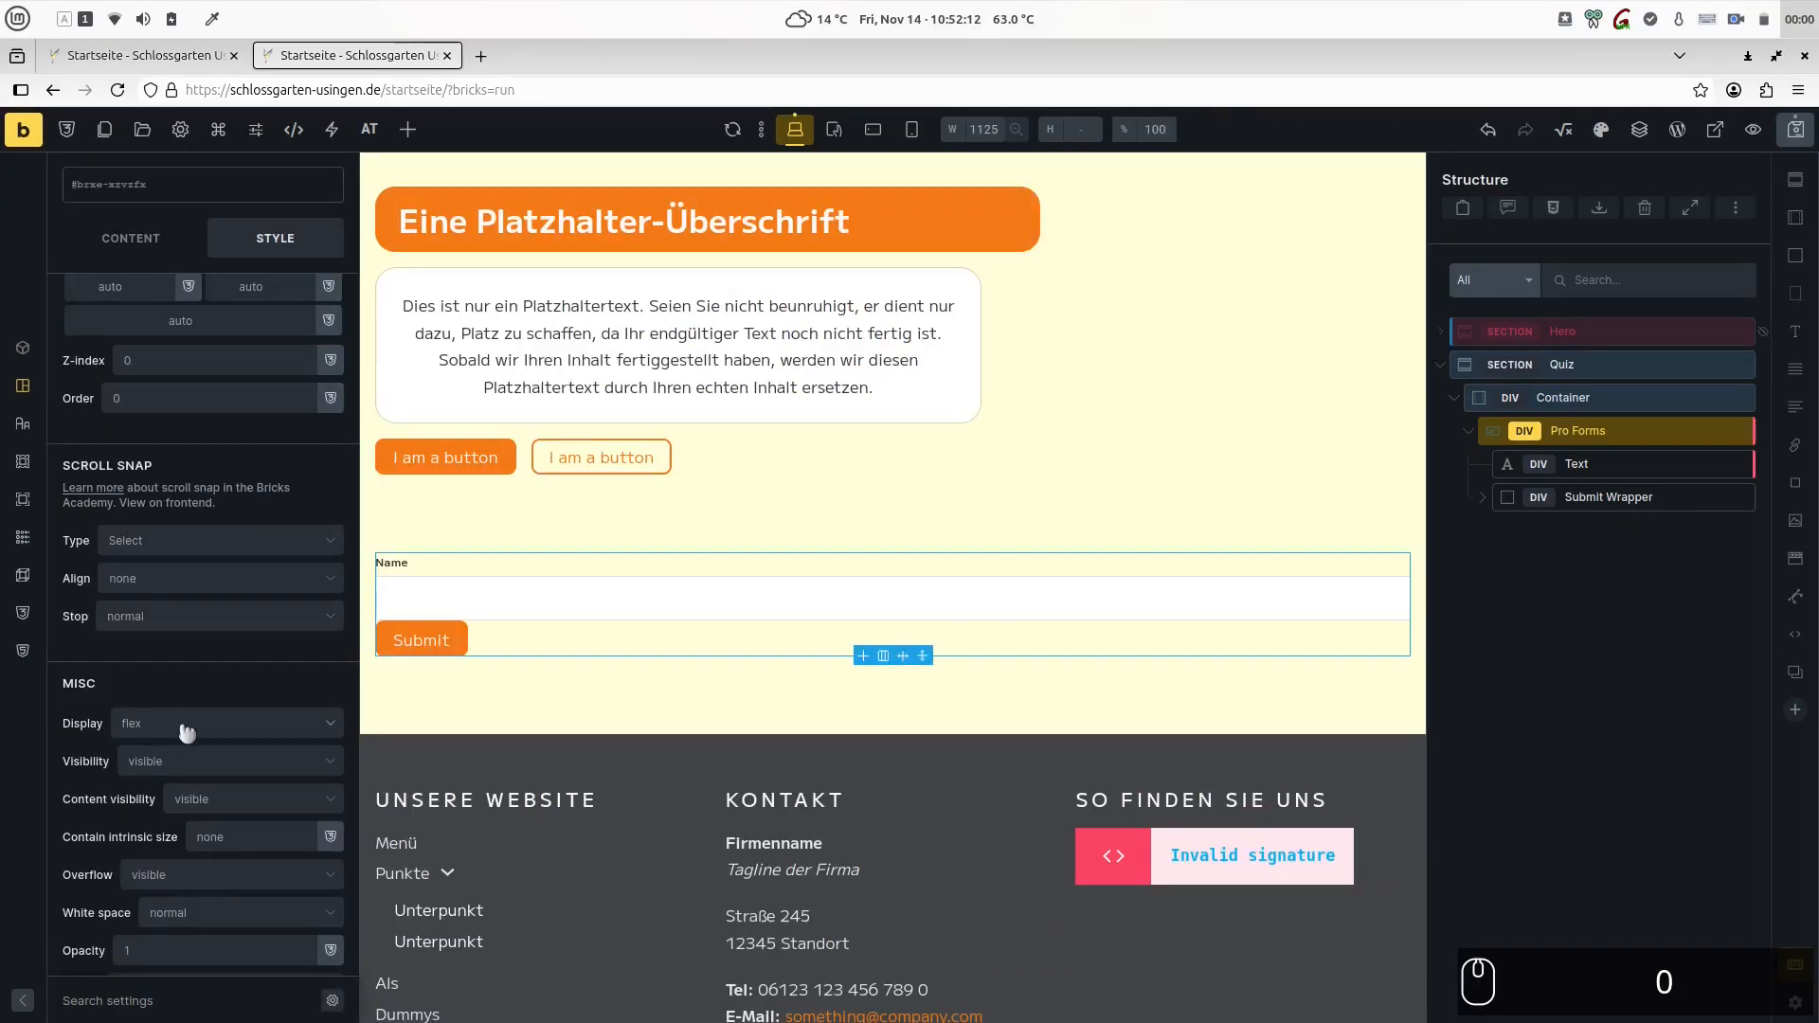
click(186, 728)
click(182, 795)
scroll(220, 729, down, 8)
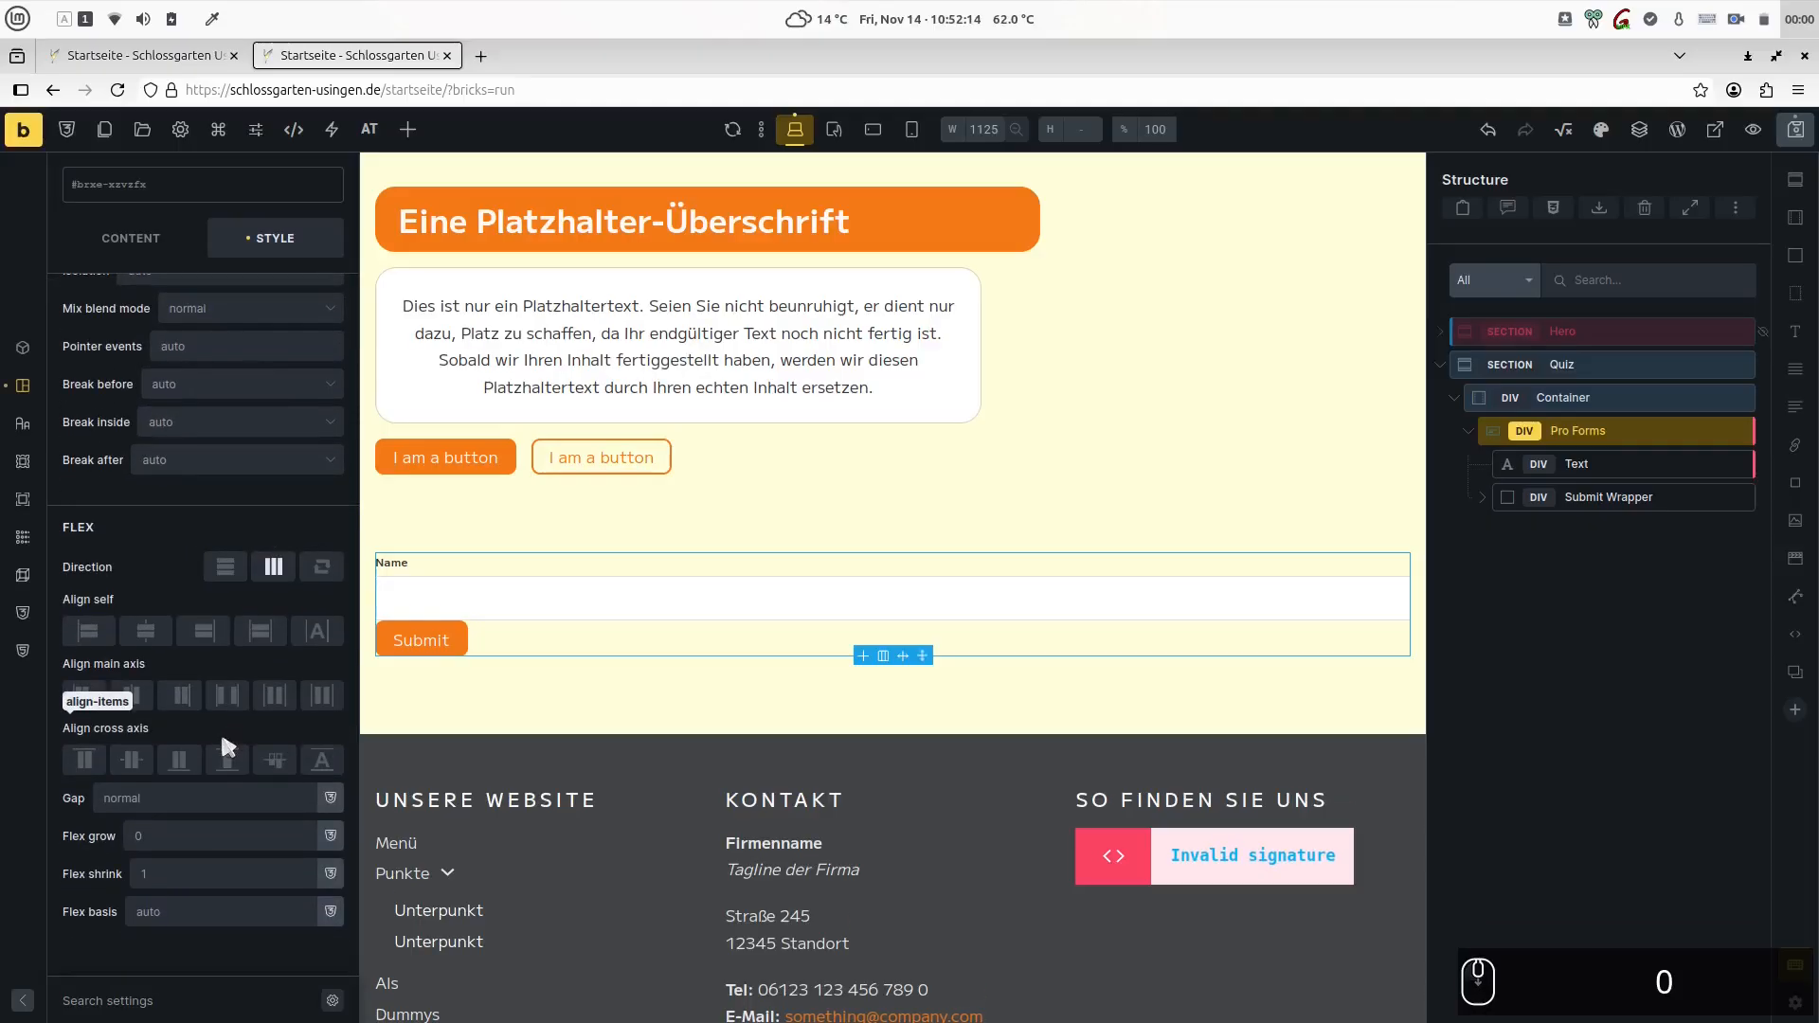
right_click(122, 799)
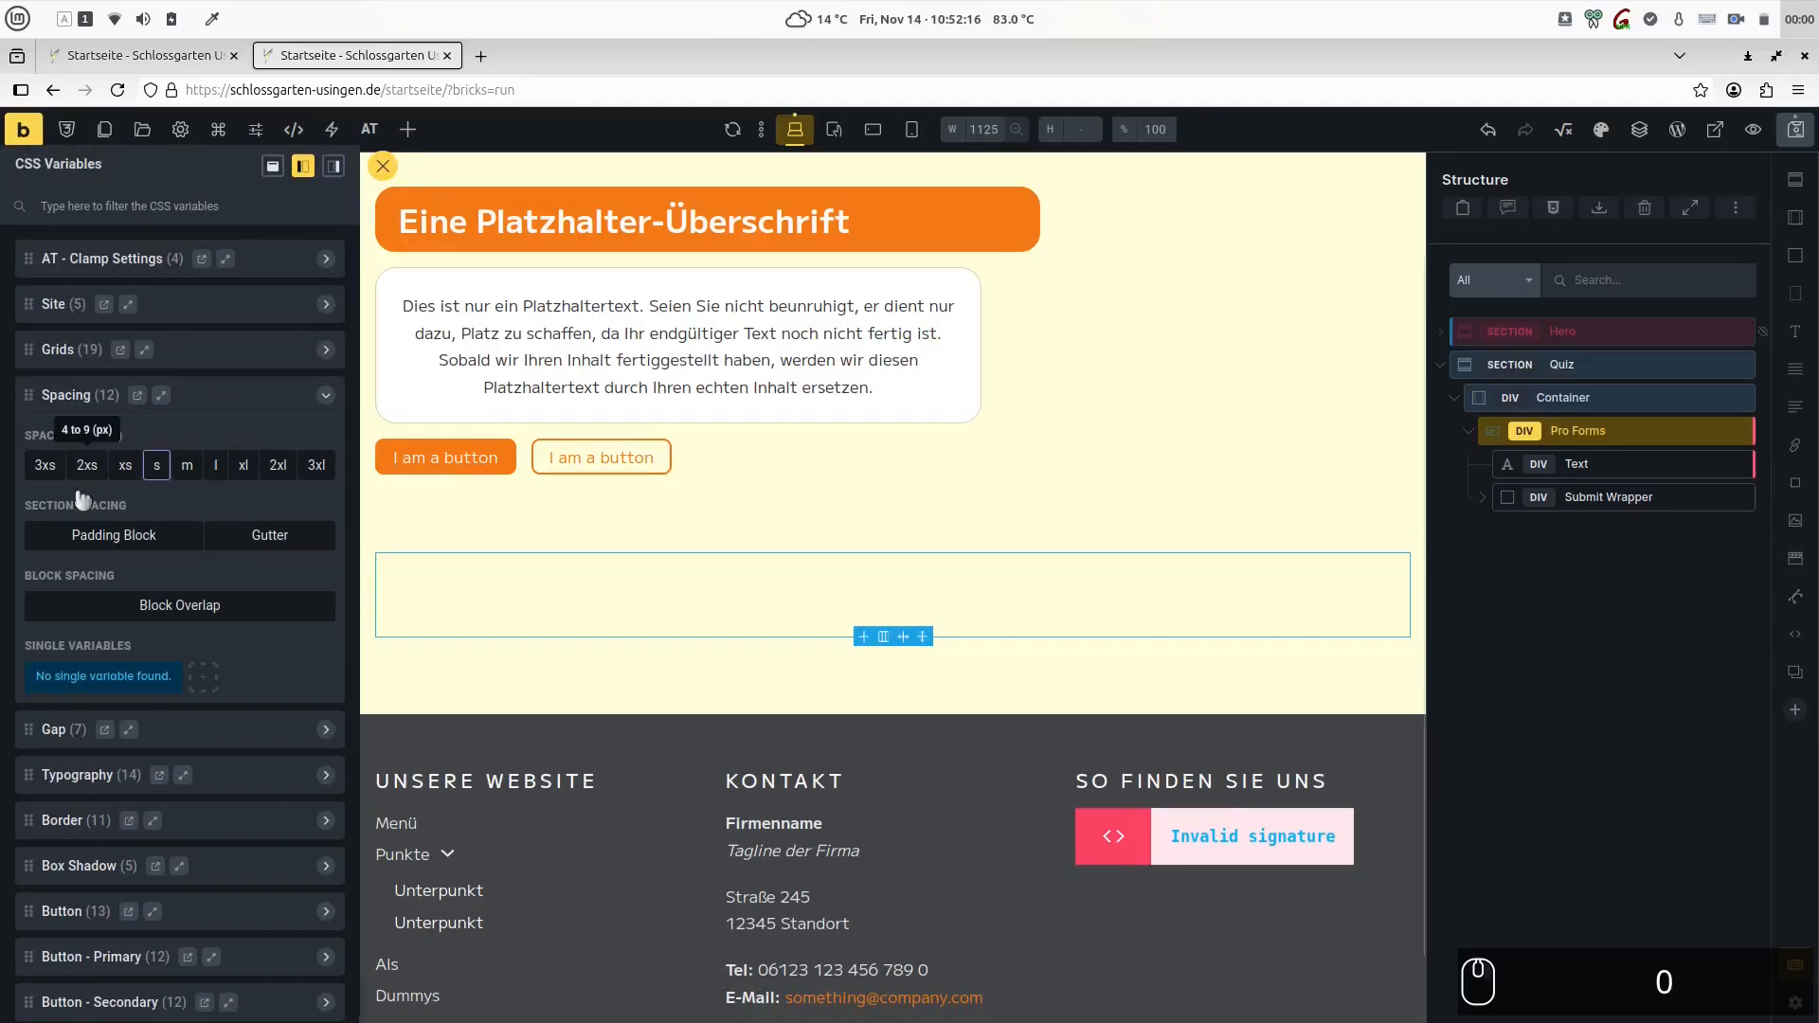
click(163, 466)
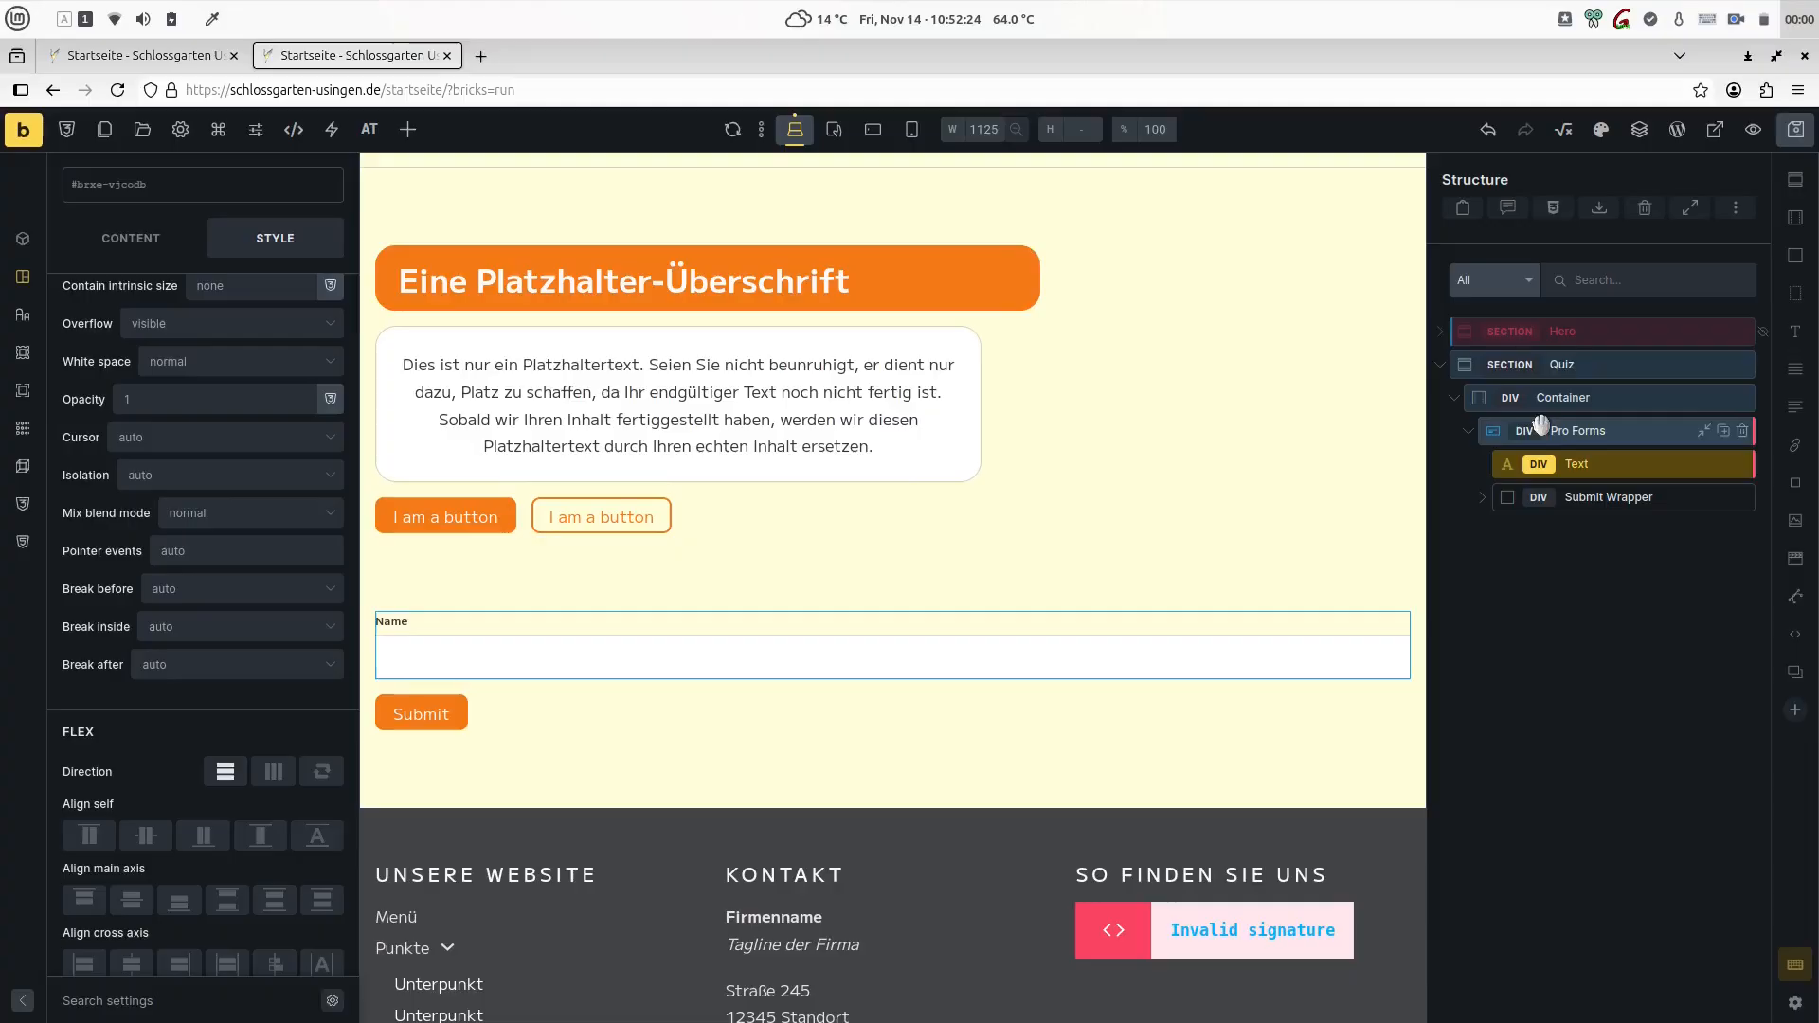
- Add a Heading and a Radio Wrapper inside the Pro Forms element
click(1525, 425)
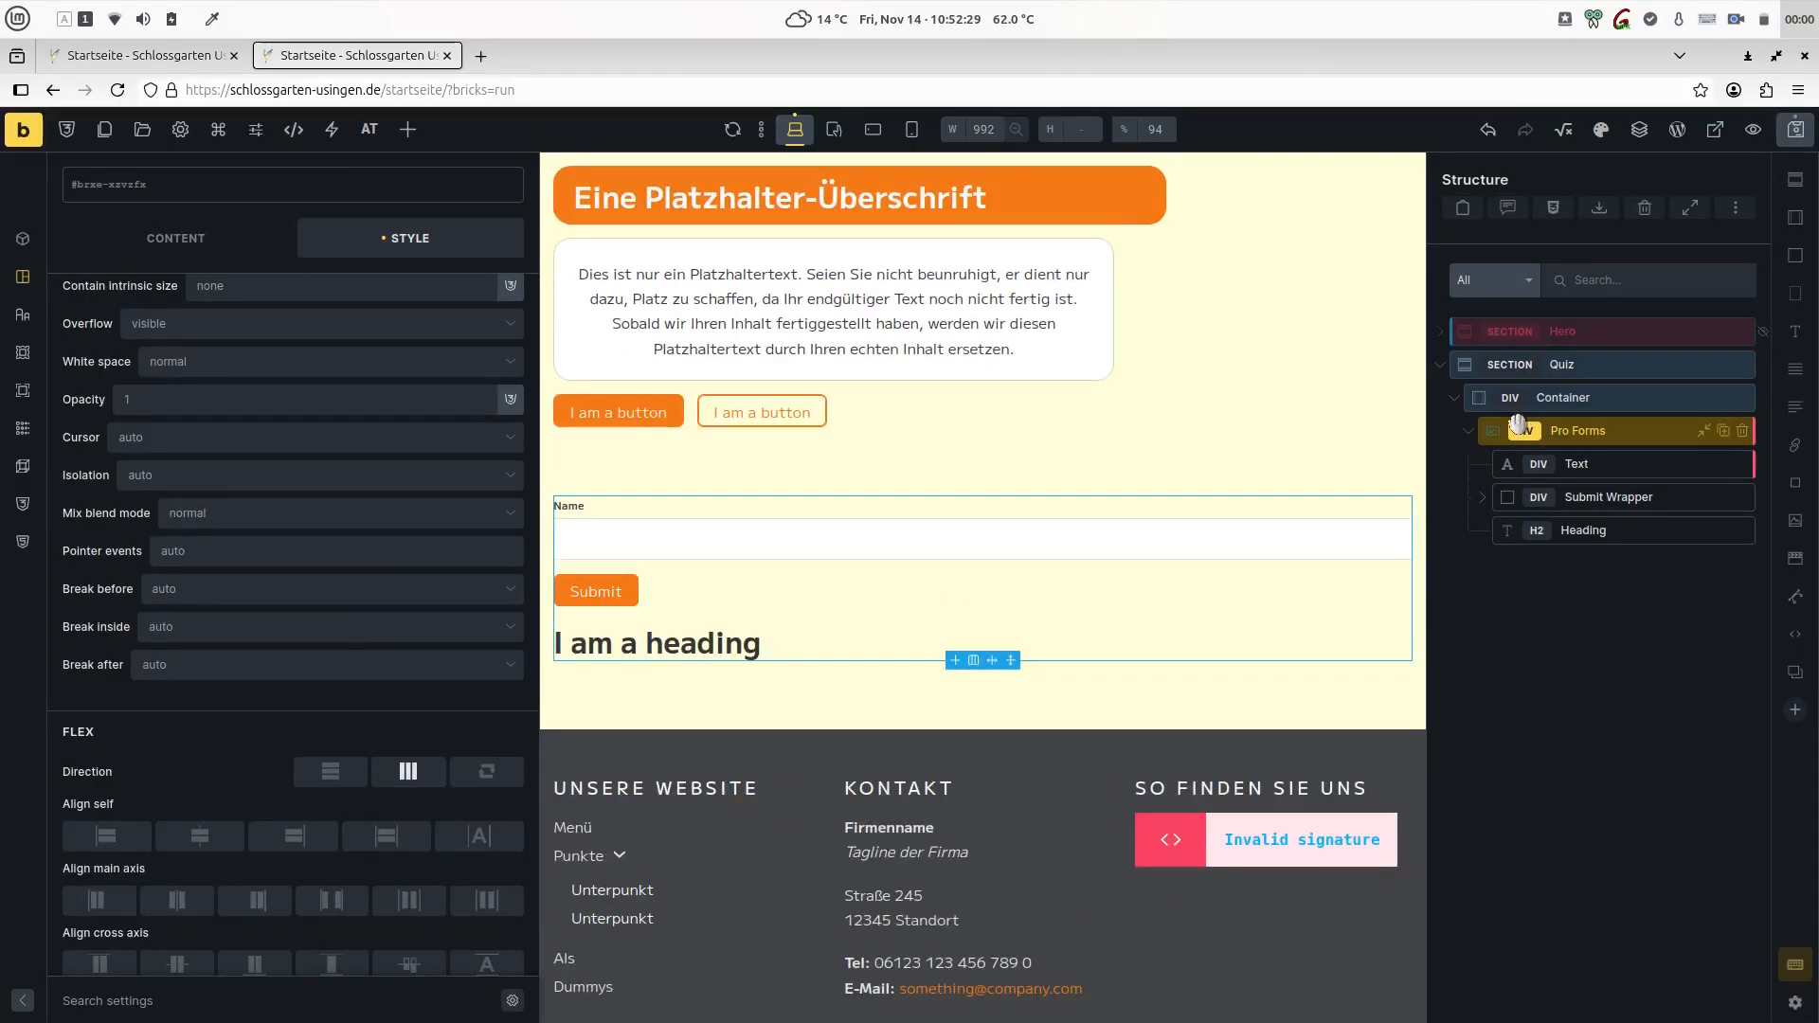
key(ctrl+k)
text(rad)
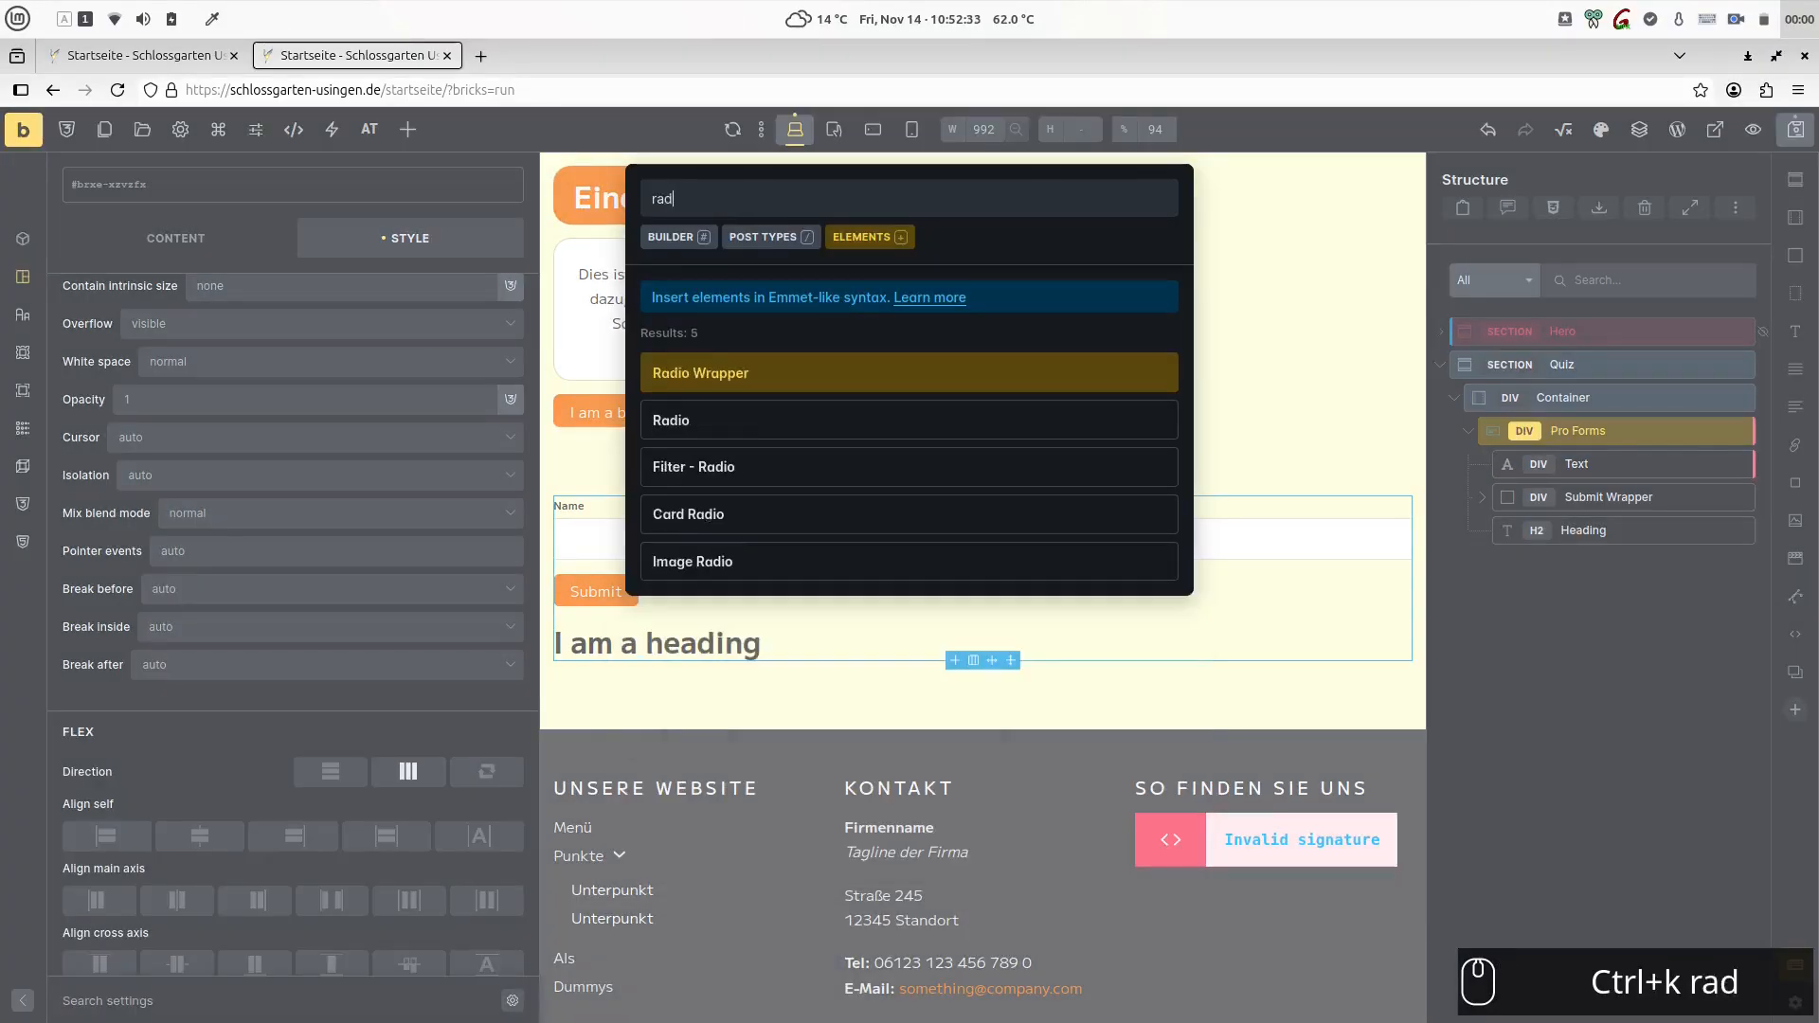
key(Return)
key(Escape)
- Add a Conditional Wrapper to Pro Forms and place a Basic Text element inside it
key(ctrl+k)
text(condi)
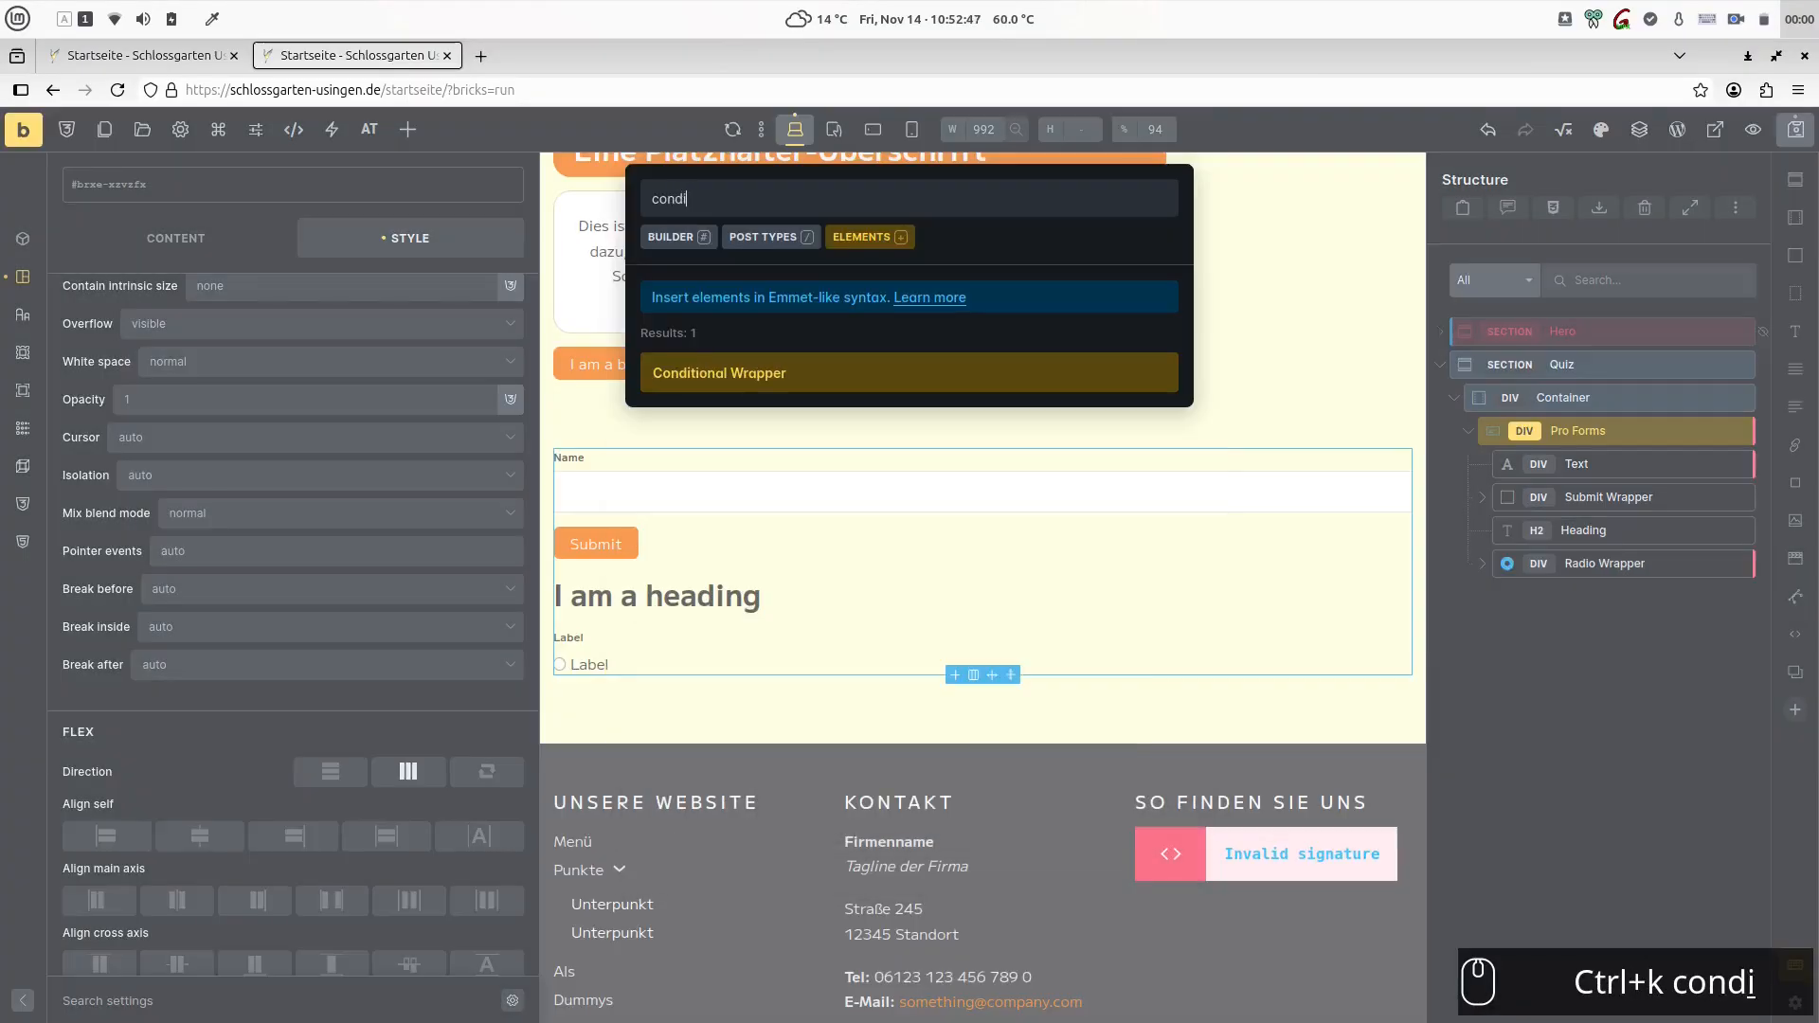
text(tion)
key(Return)
key(Escape)
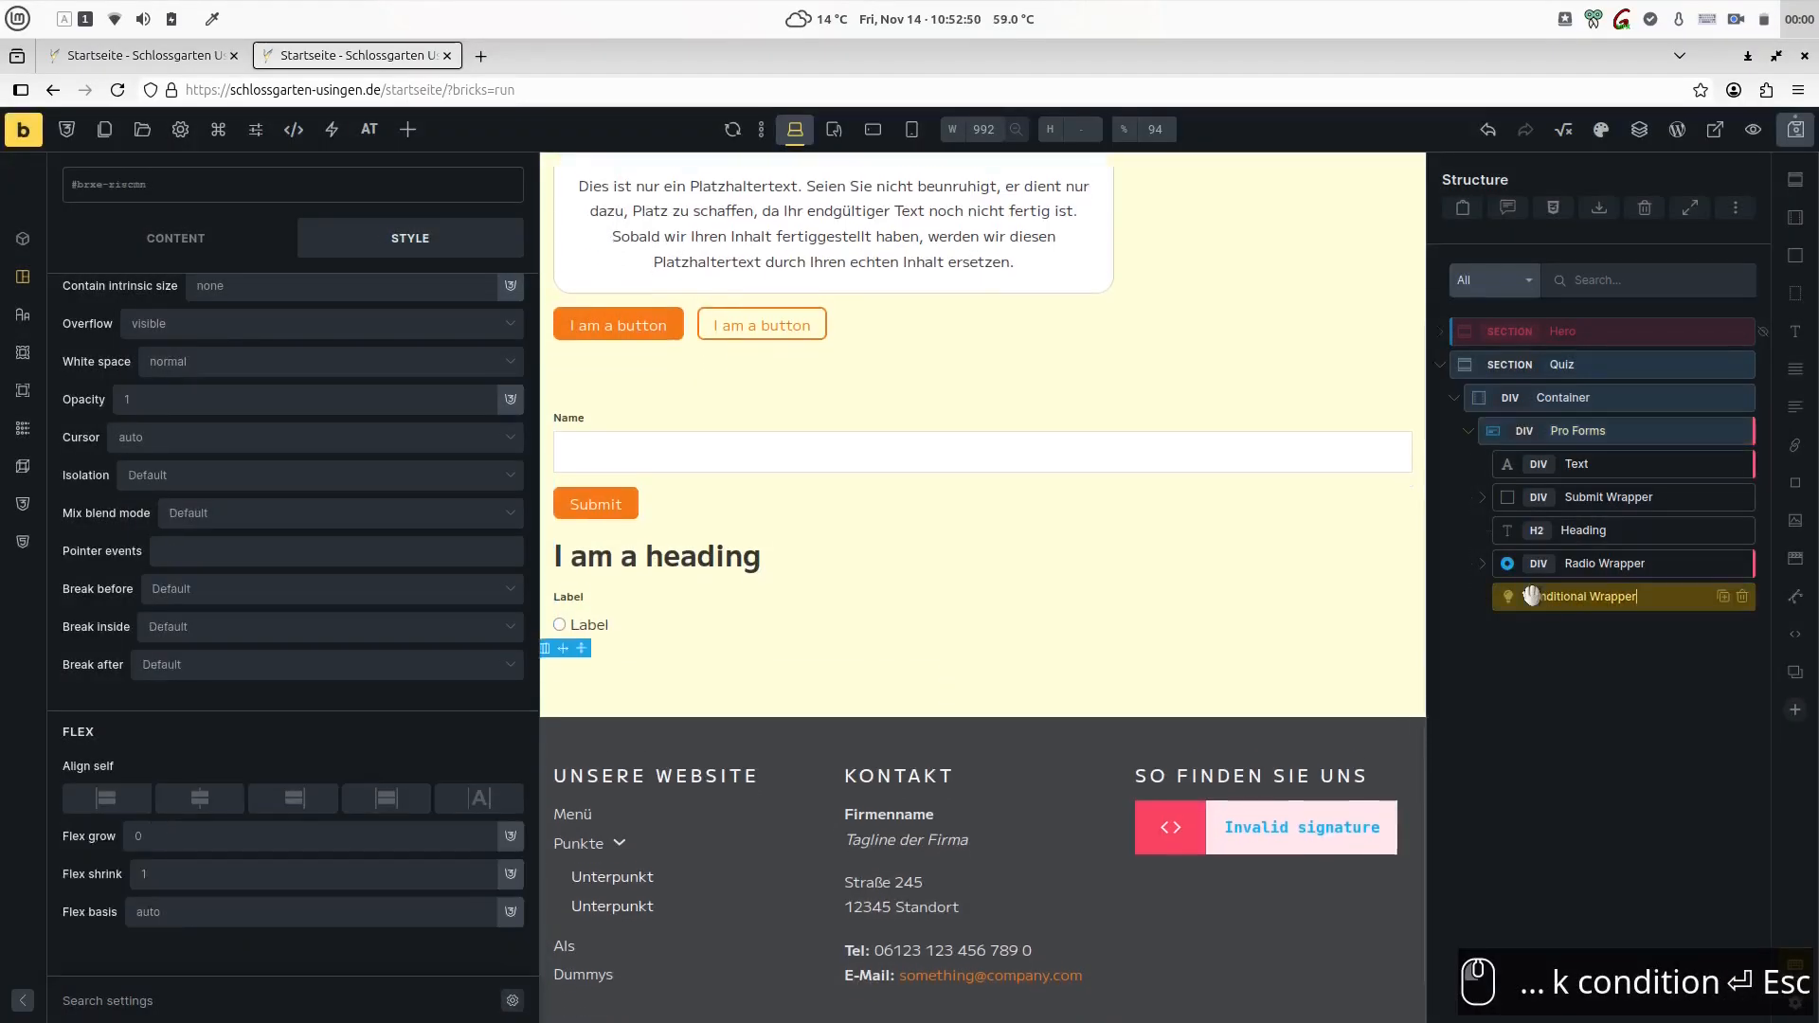
key(a)
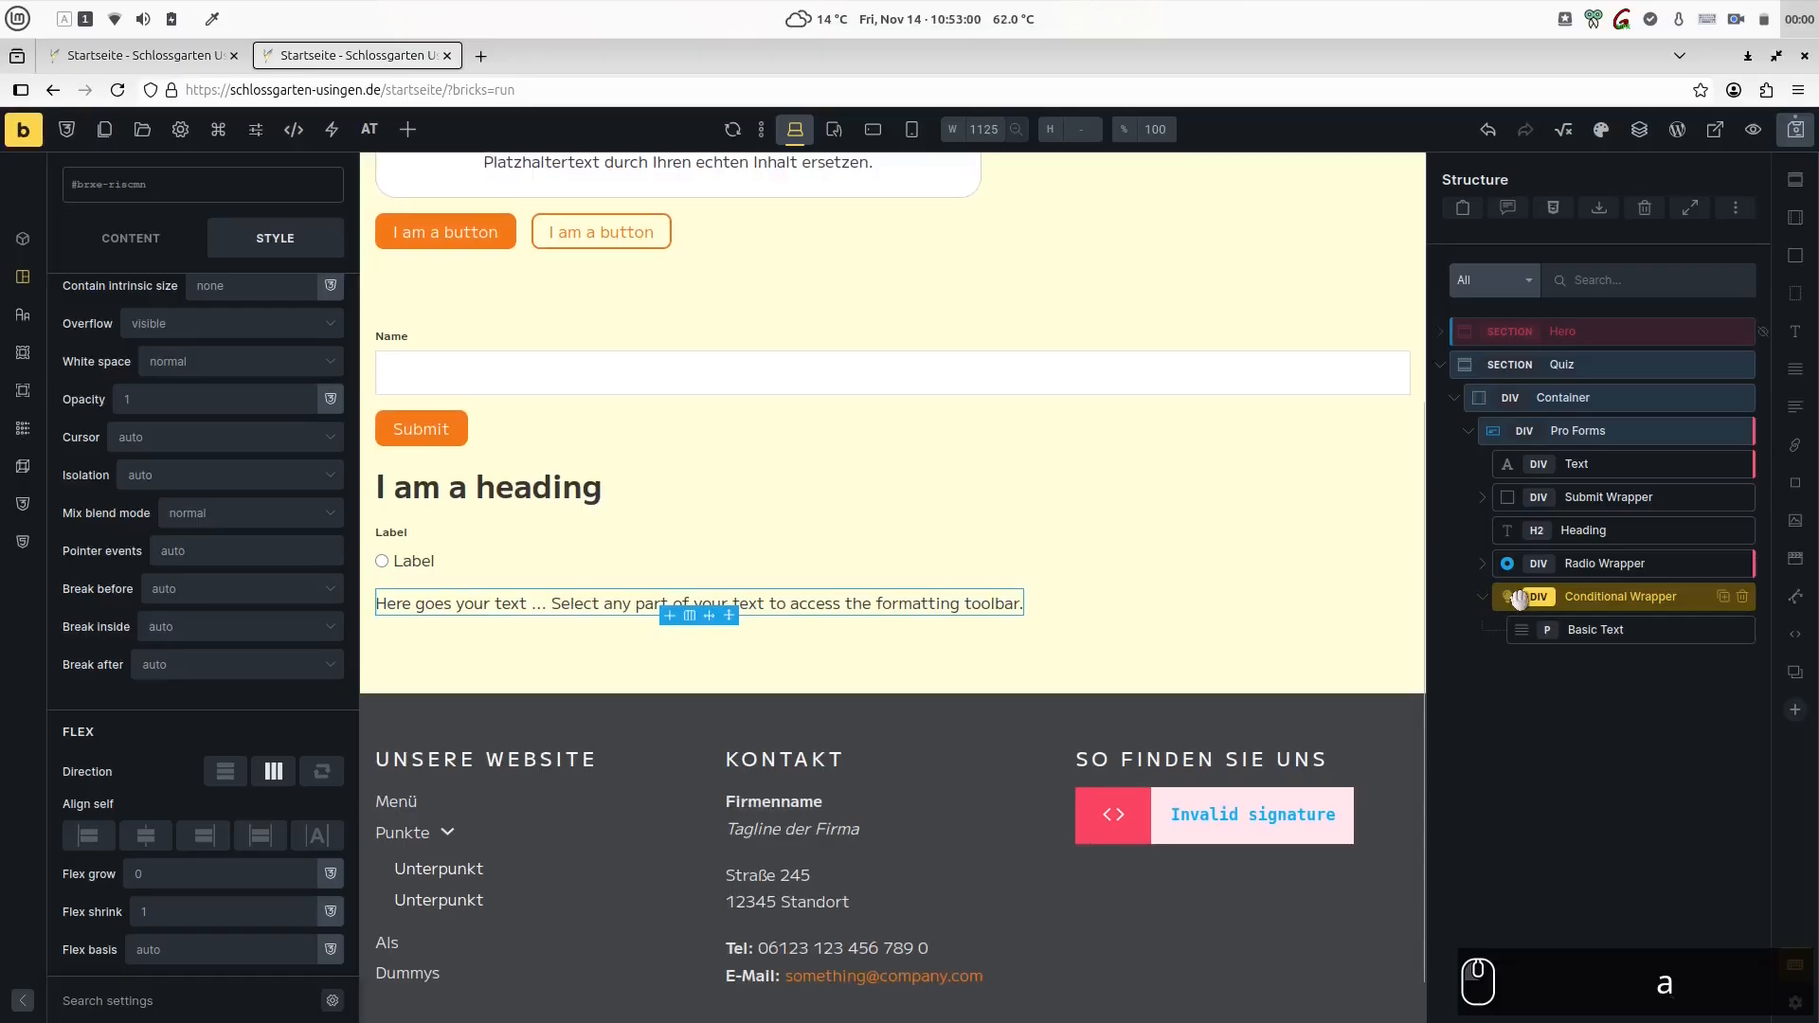
- Insert a Next Step element into the Conditional Wrapper below the Basic Text
key(ctrl+k)
text(next)
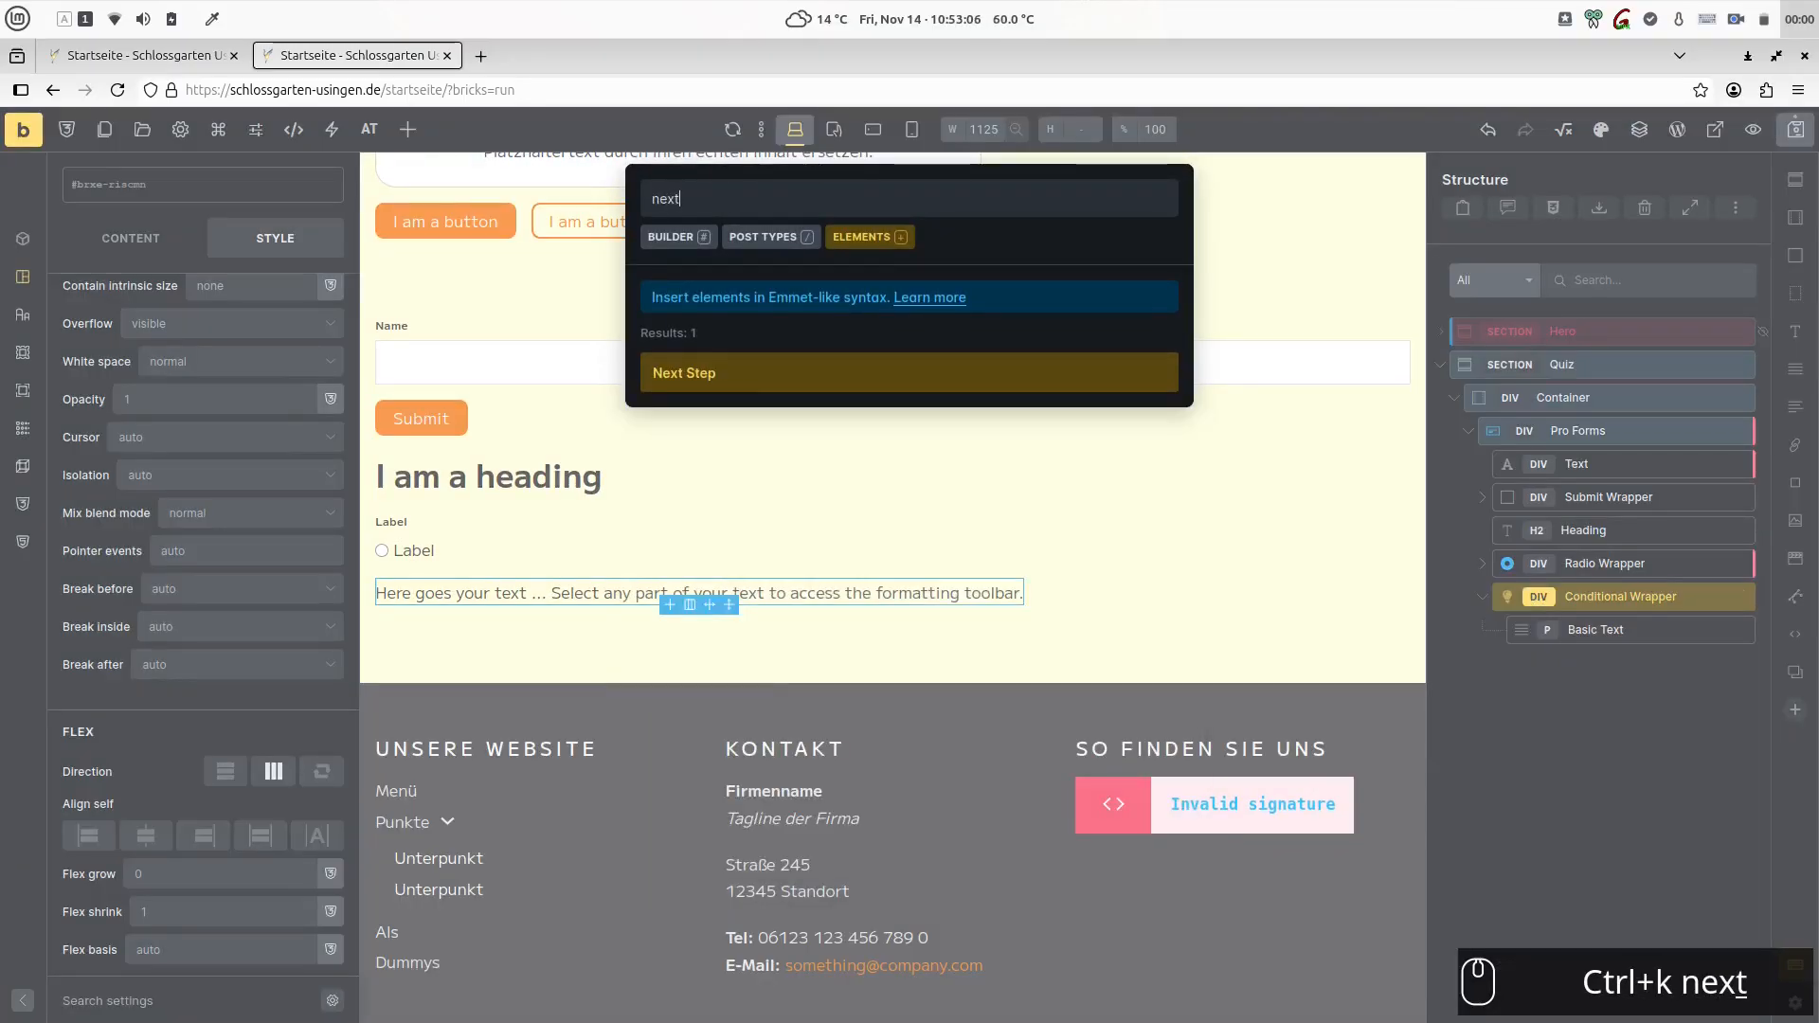
key(Return)
key(Escape)
- Add a Step element at the beginning of Pro Forms in place of the default Text field
key(ctrl+k)
text(step)
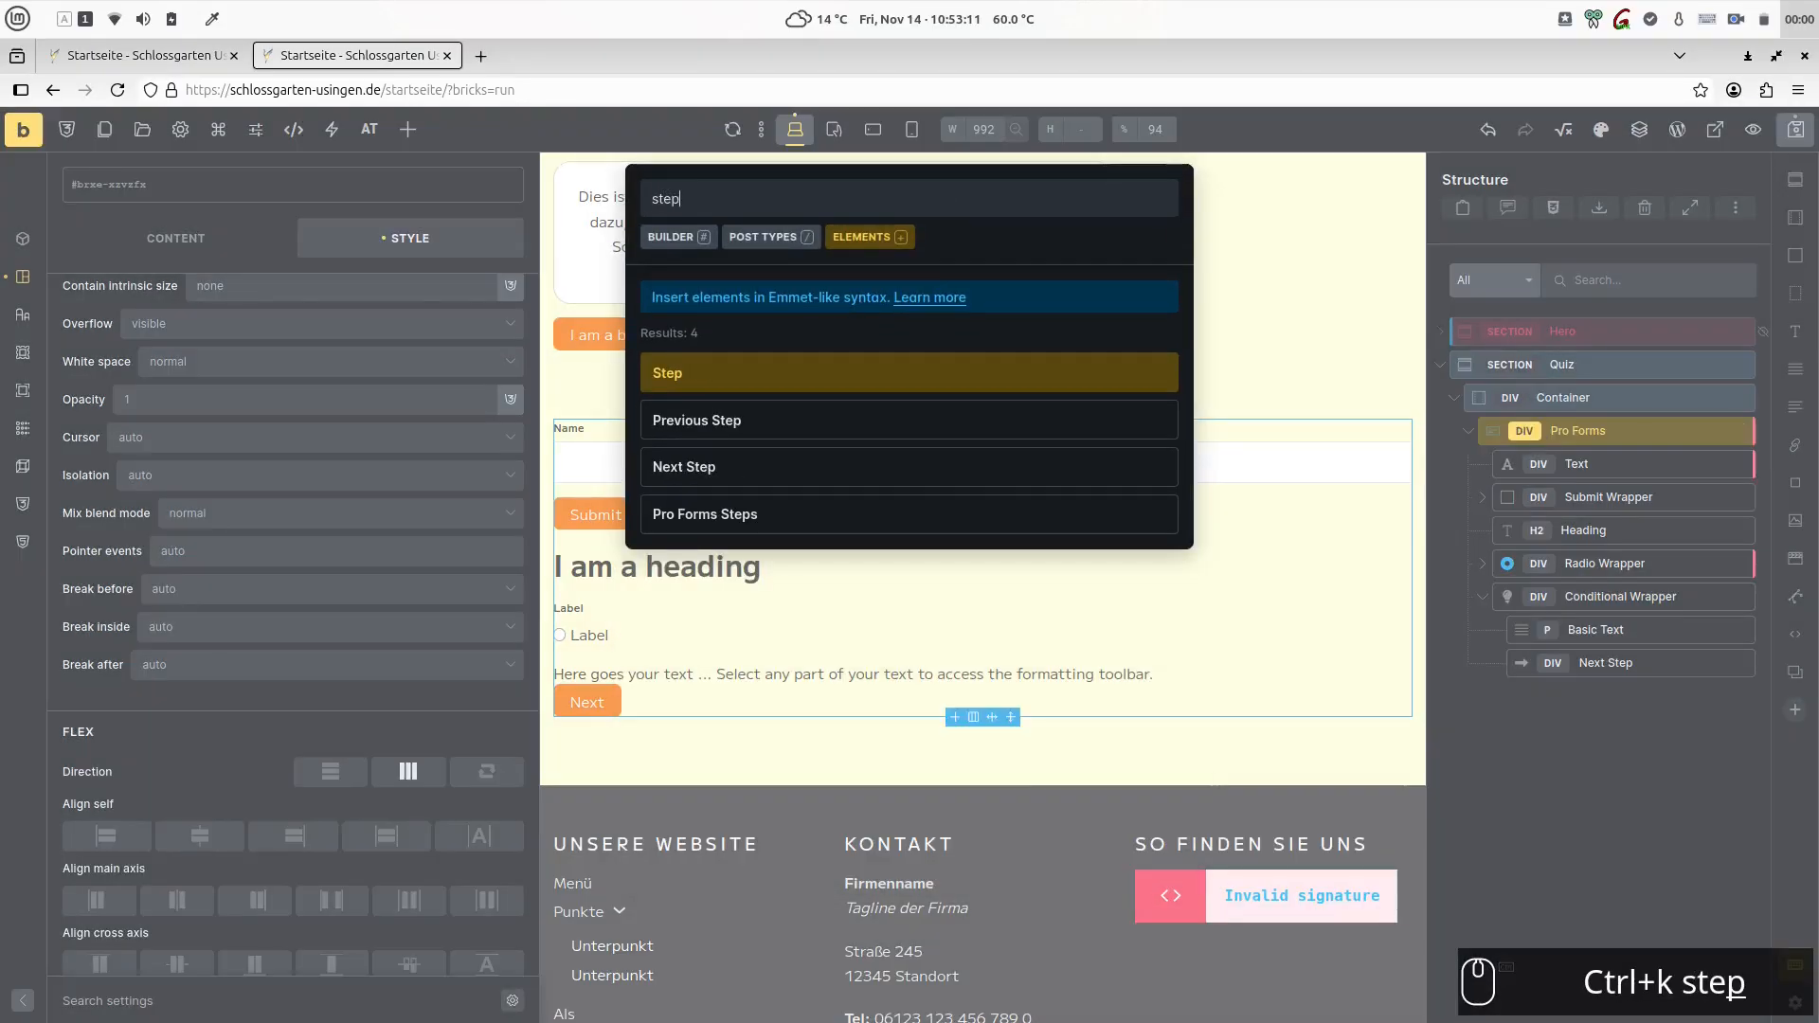
key(Return)
key(Escape)
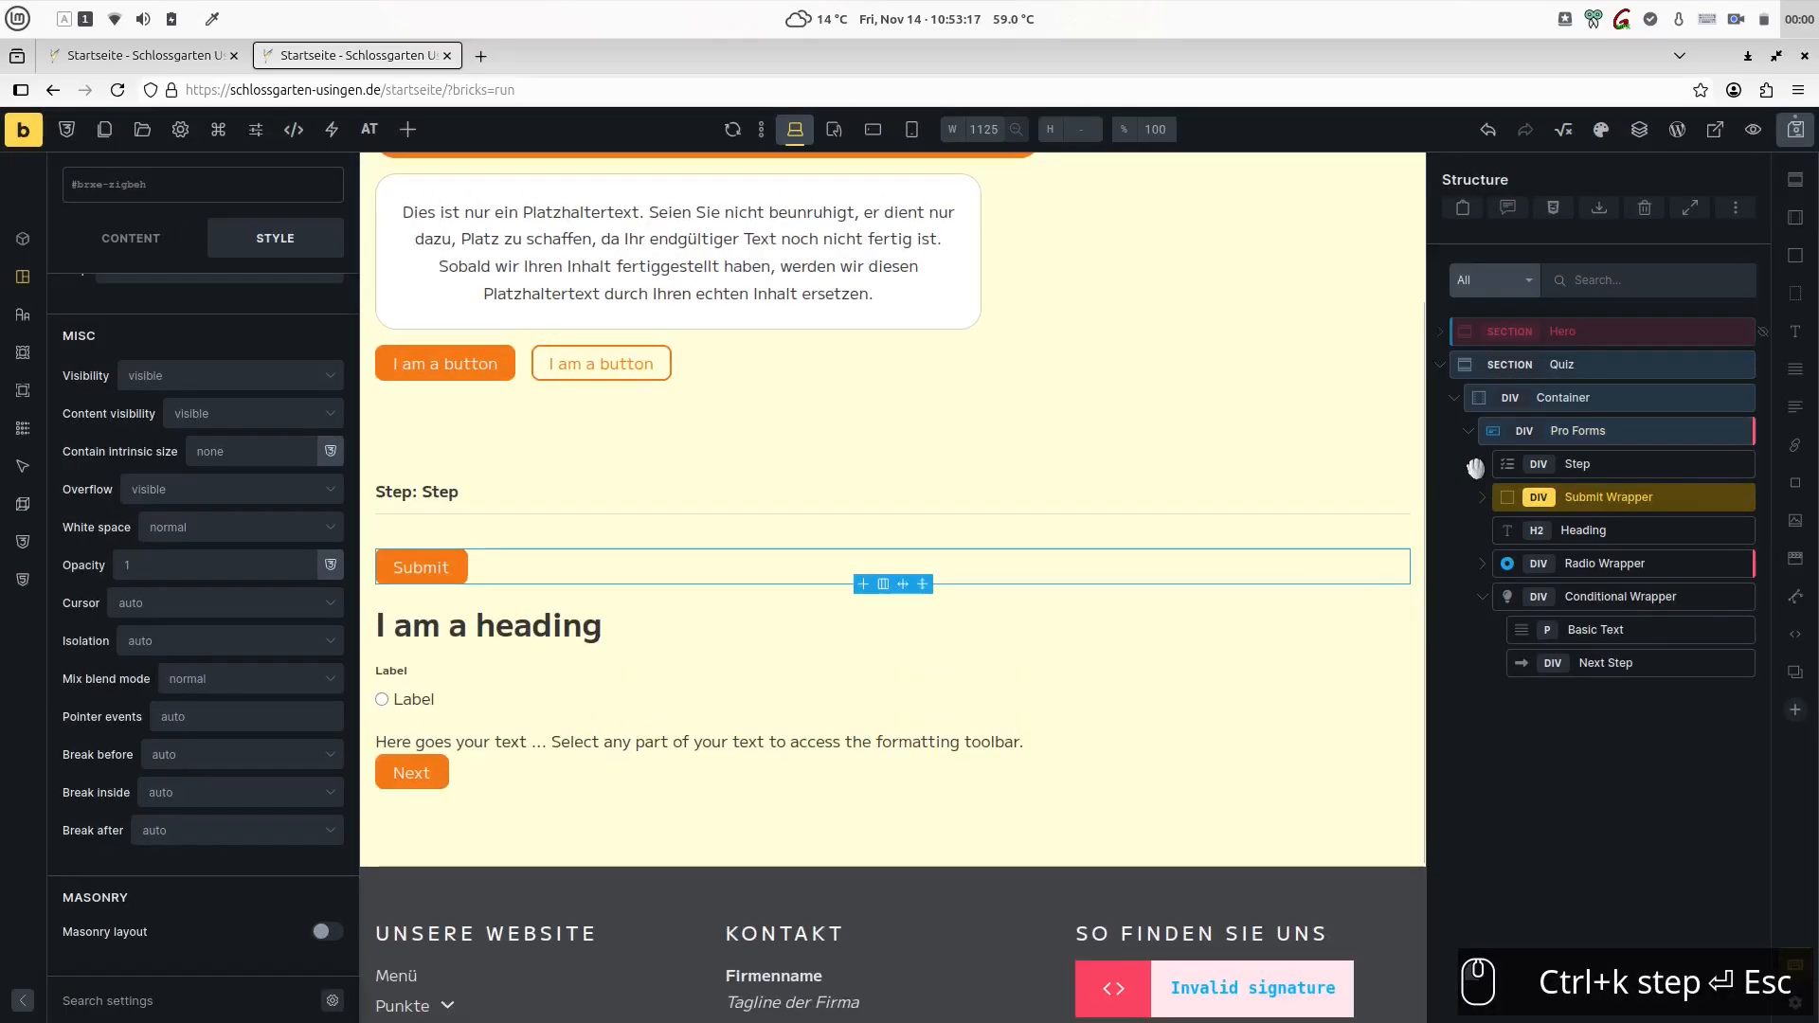
- Move the Submit Wrapper to the end of the structure and wrap the Step, Heading, Radio Wrapper and Conditional Wrapper in a Block
drag(1532, 470, 1500, 694)
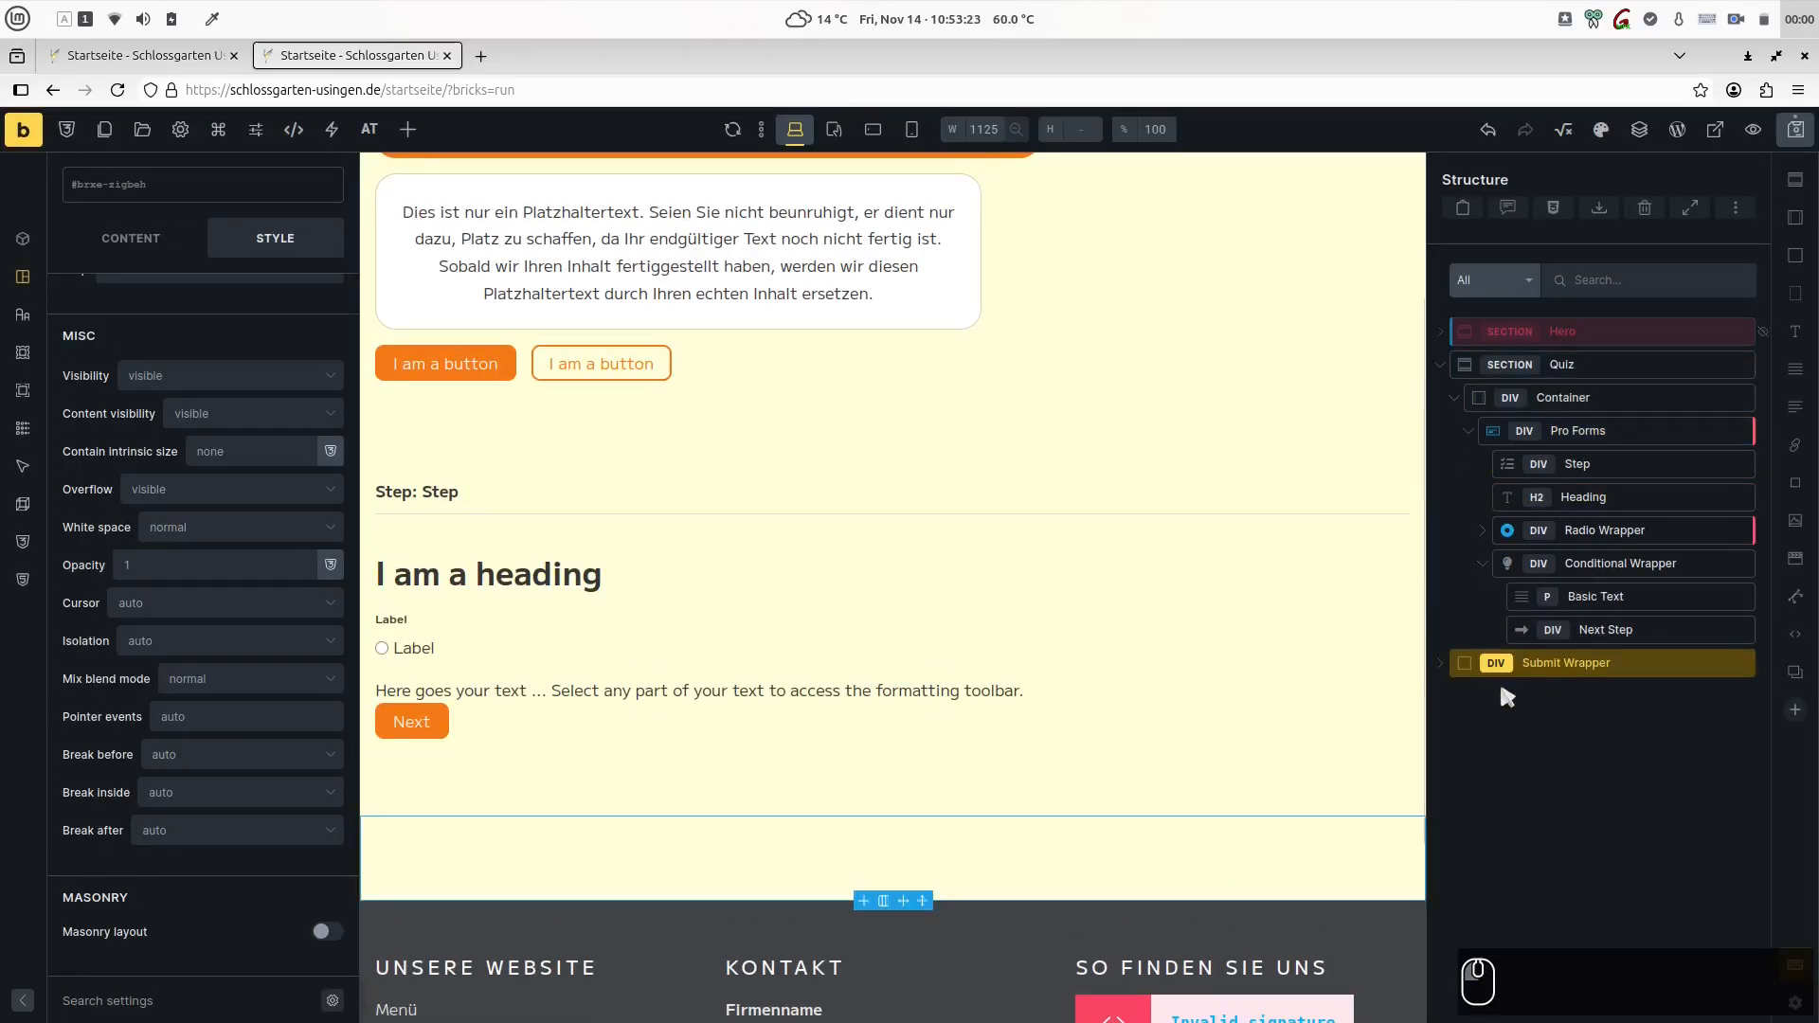
click(1485, 564)
click(1601, 564)
shift+click(1574, 464)
right_click(1562, 465)
click(1638, 891)
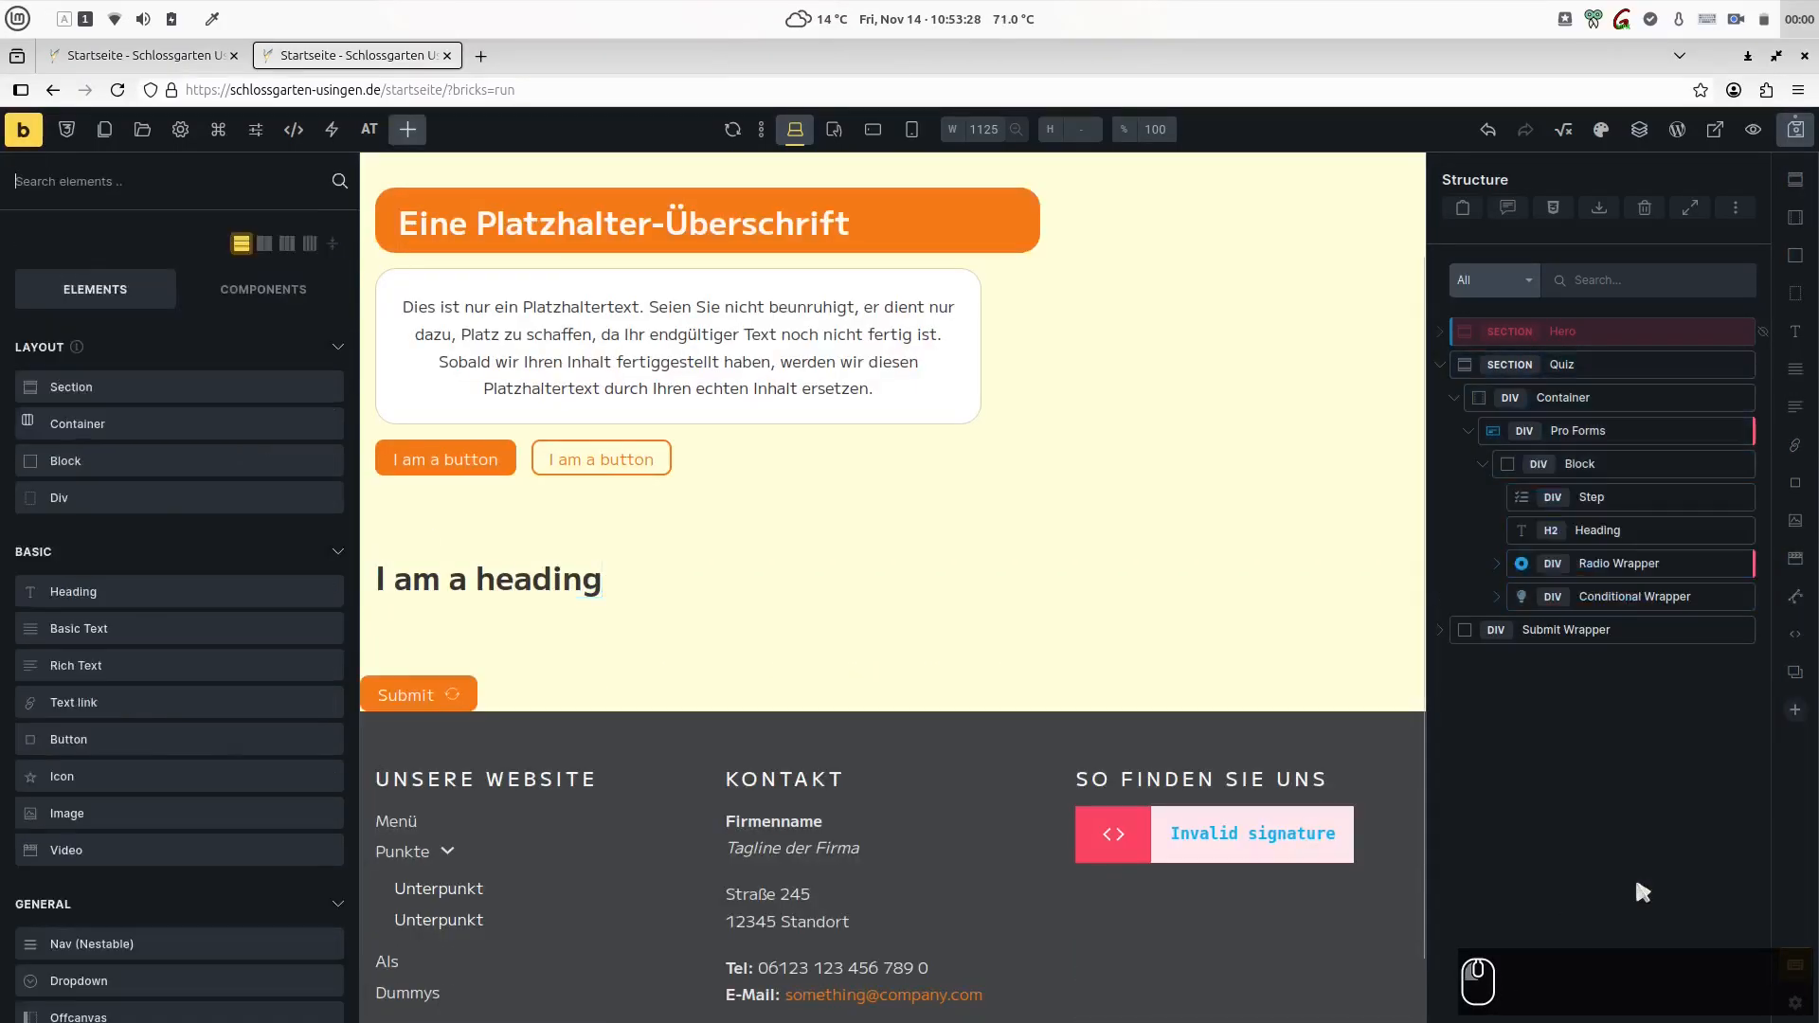
- Rename the Block inside Pro Forms as Question and set its Heading's HTML tag to h3
shift+click(1615, 469)
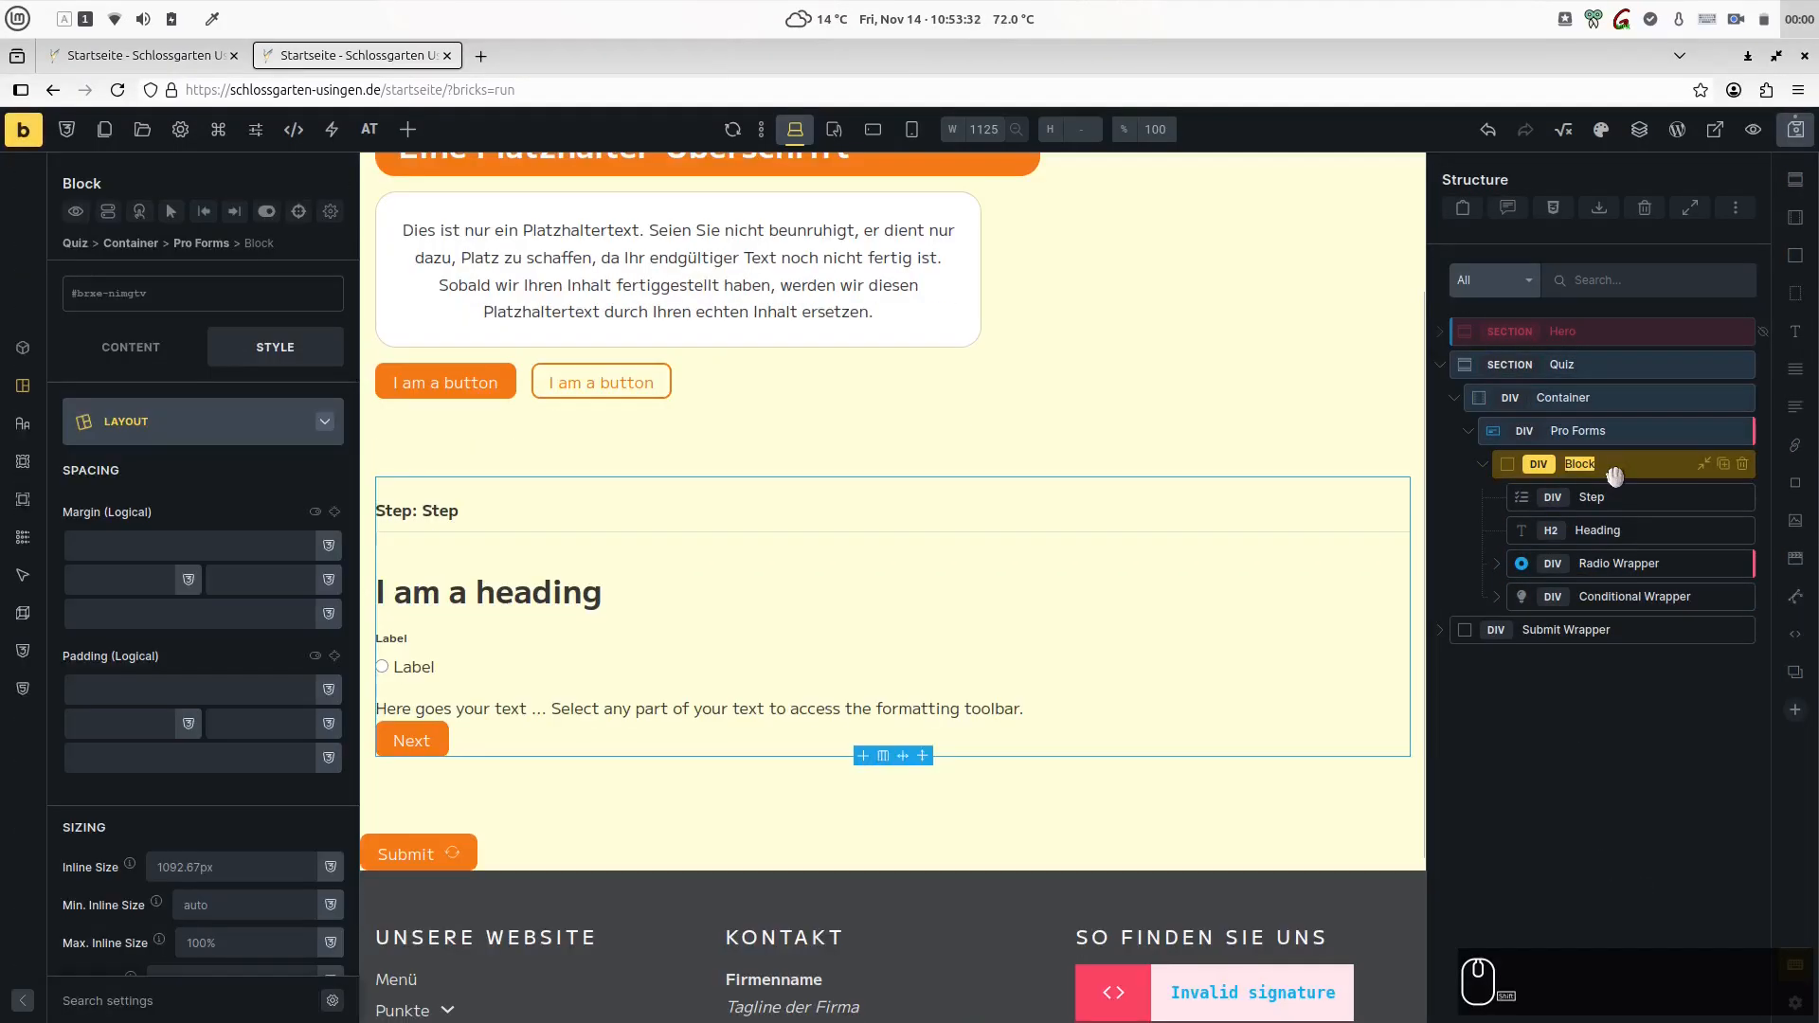
text(Question)
click(1620, 500)
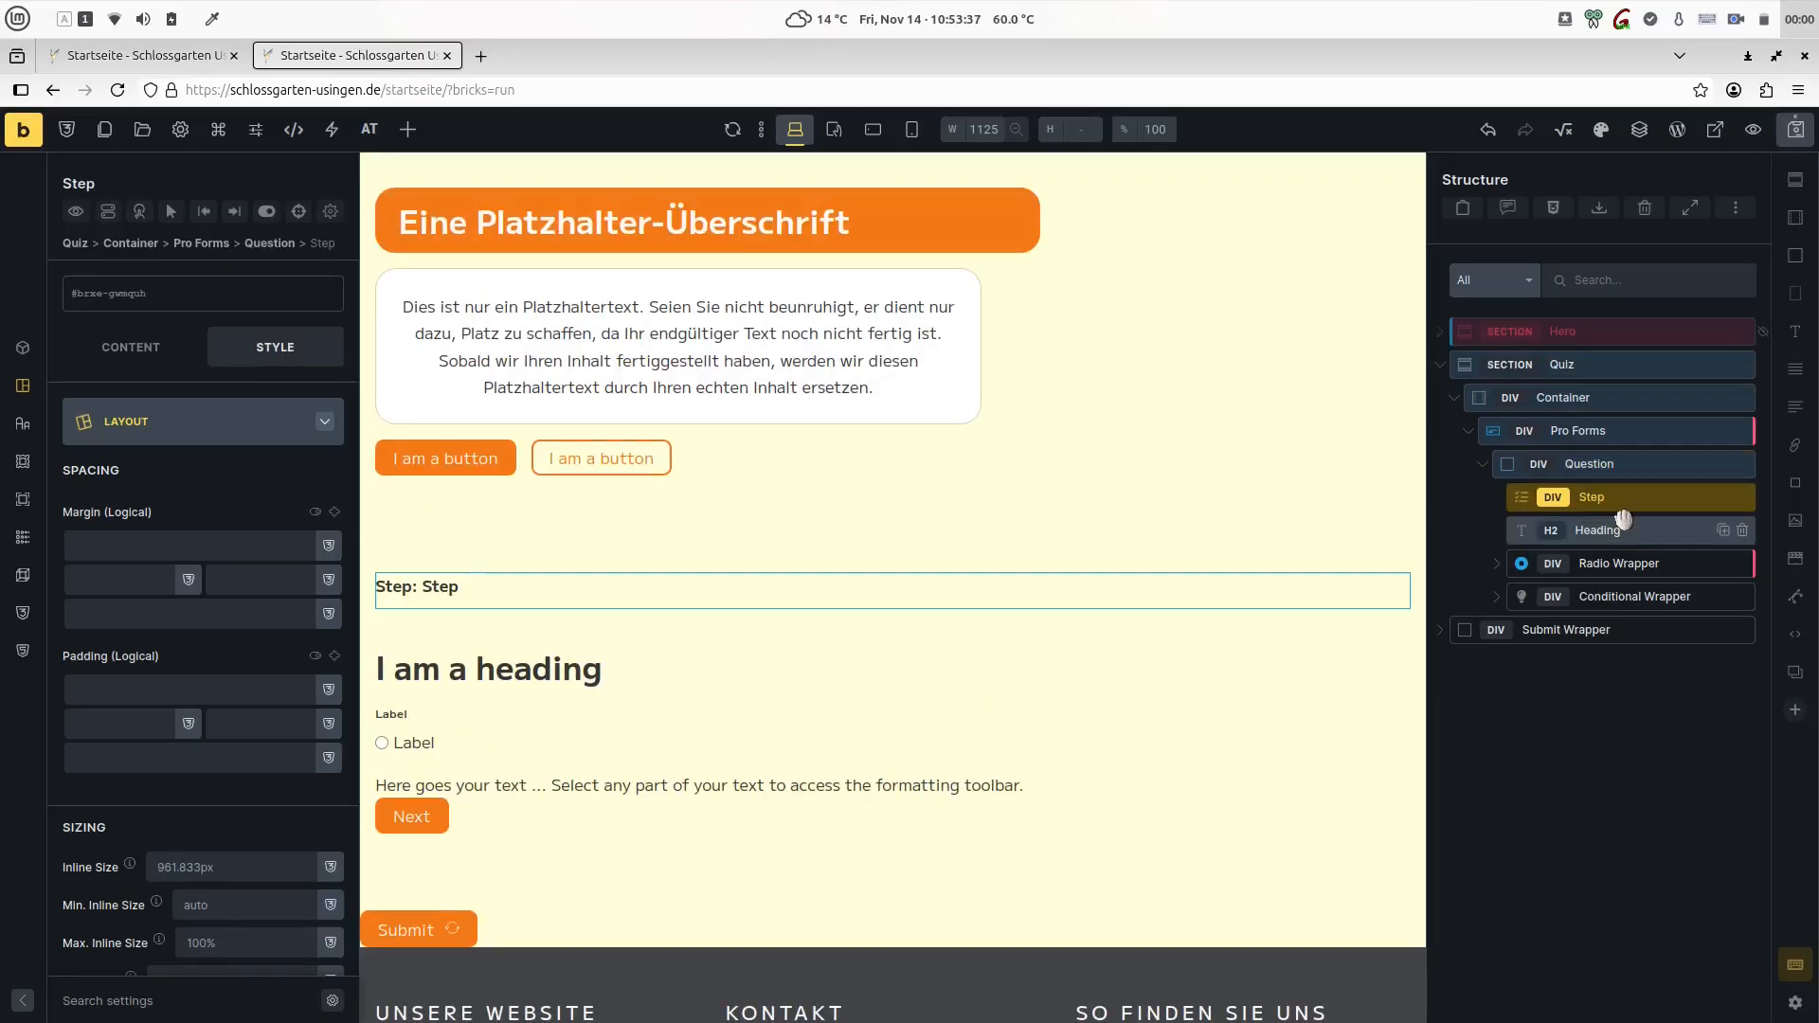
click(1626, 522)
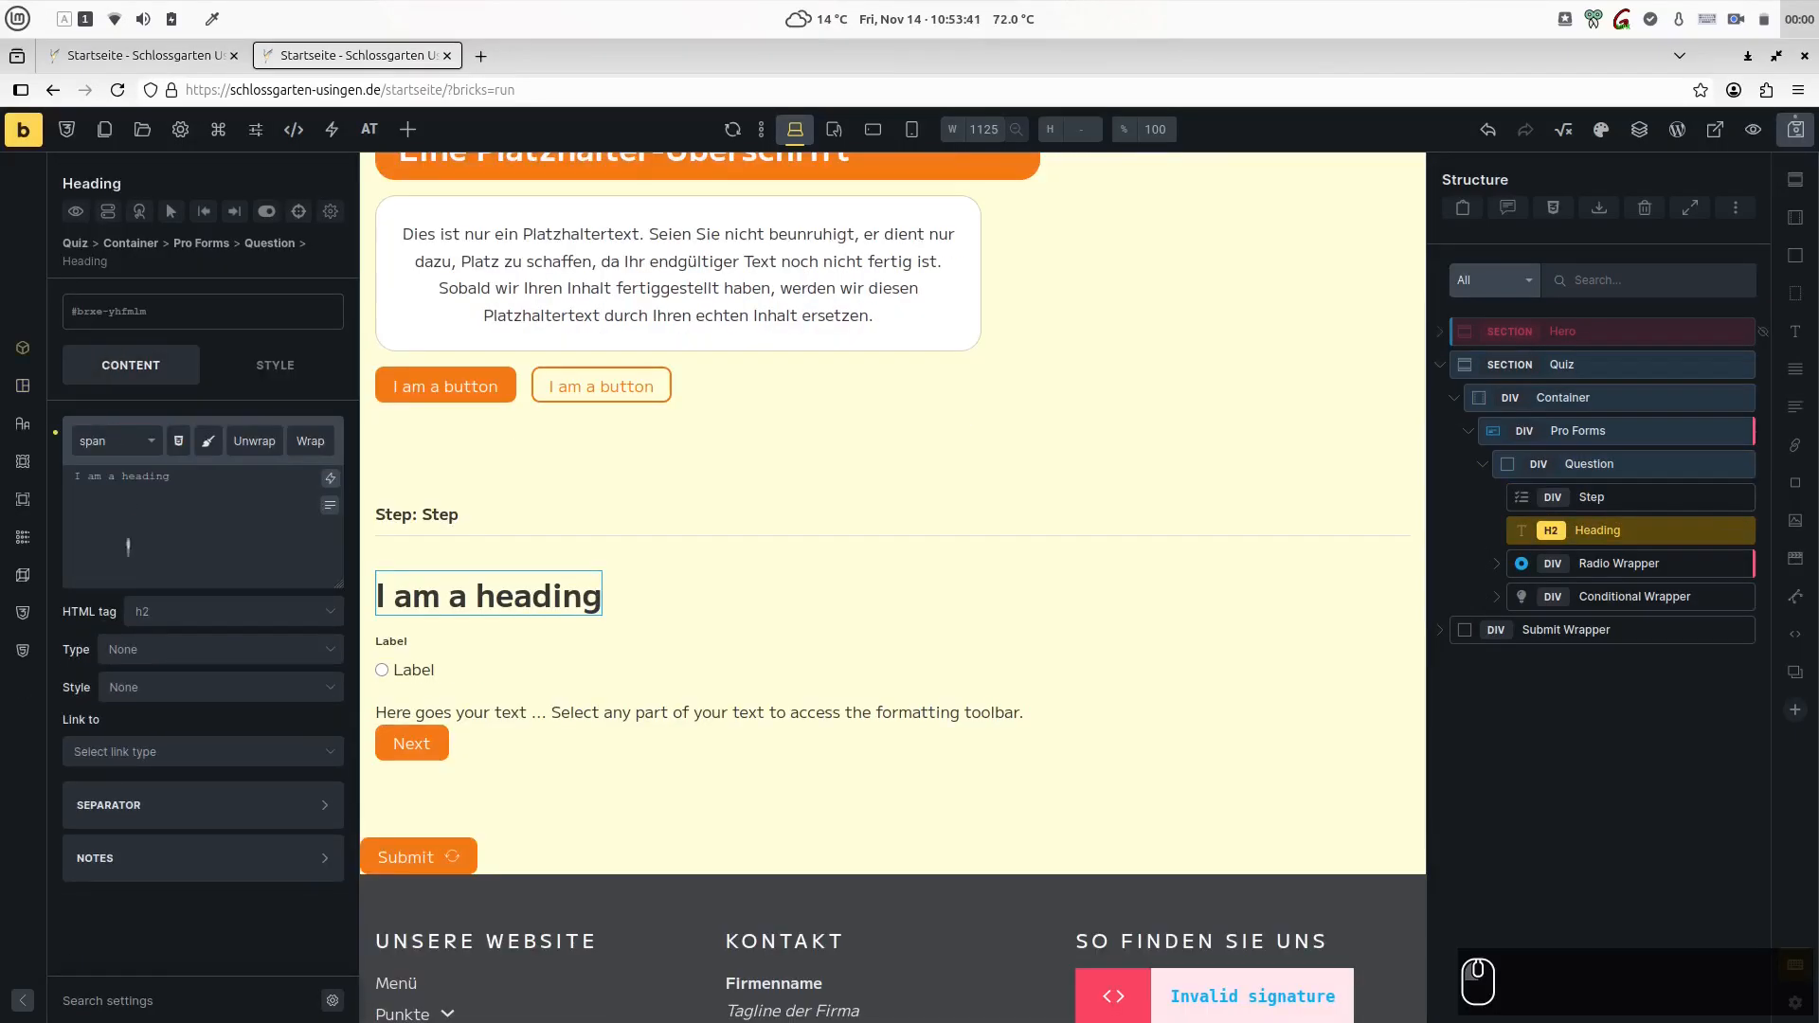
click(203, 614)
click(180, 744)
- Rename the Radio Wrapper as Answers and fill it with three radio elements named Answer
double_click(1626, 564)
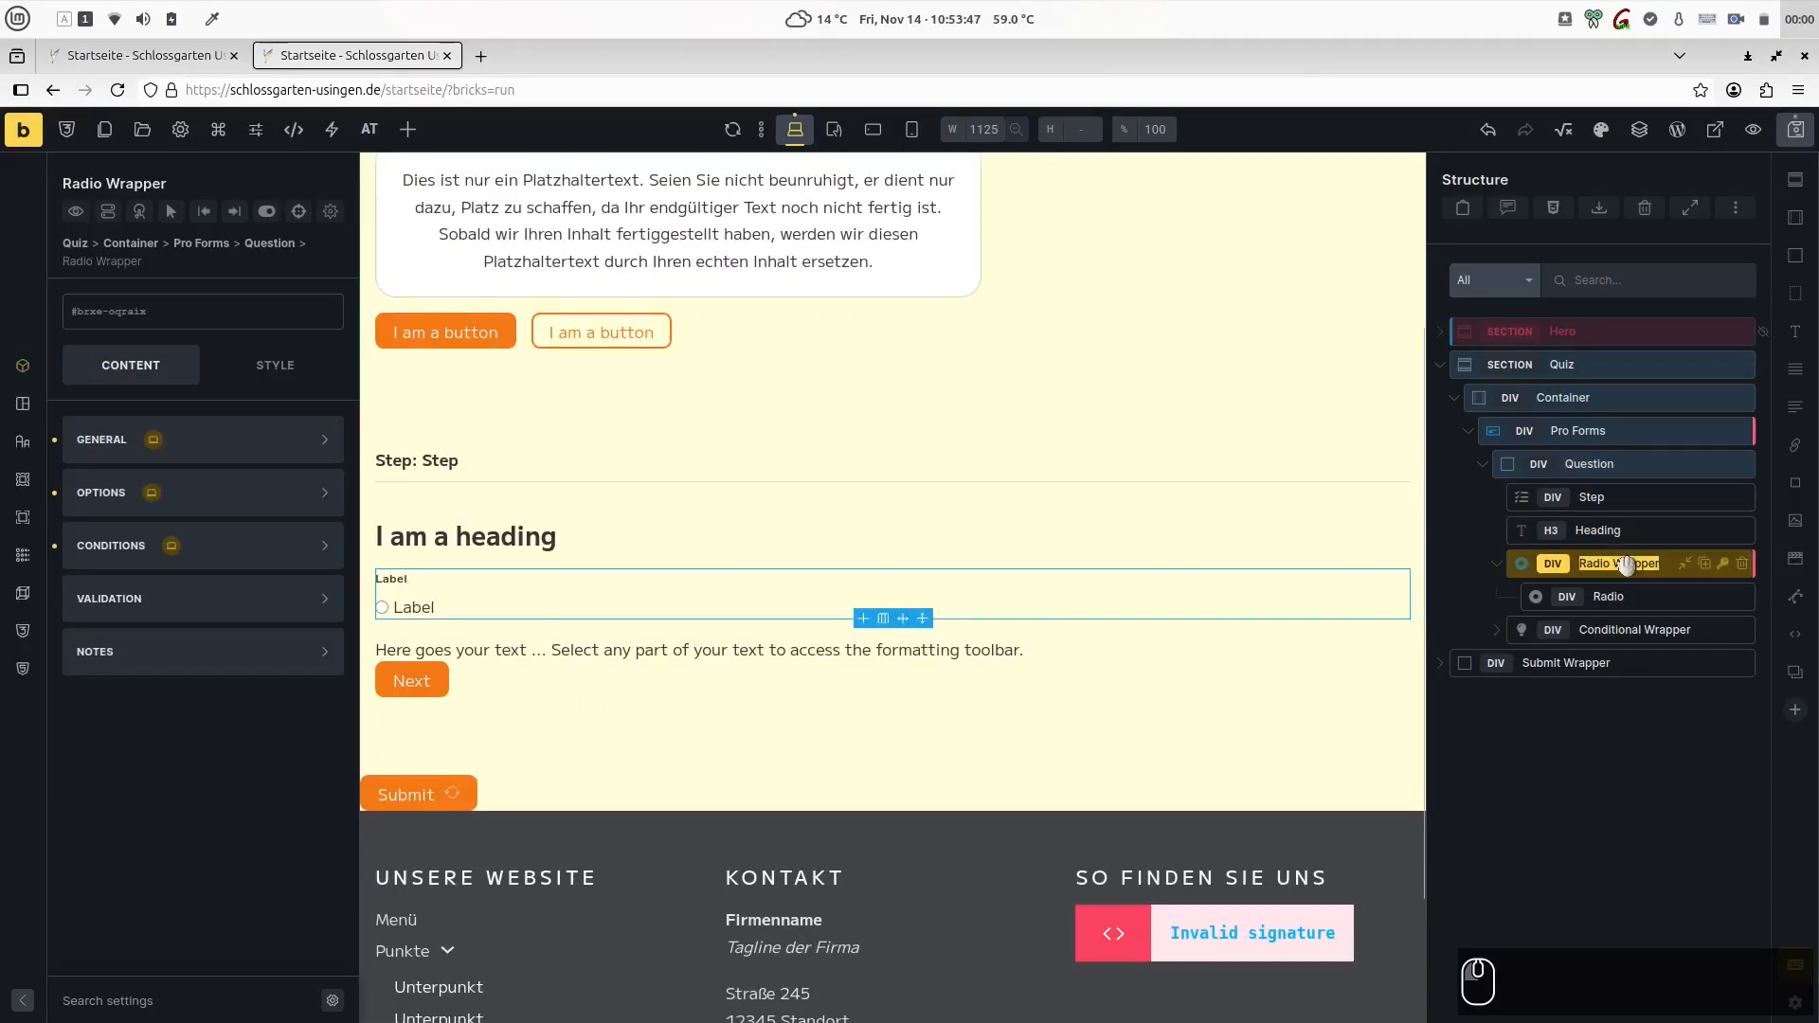
text(Answers)
key(Return)
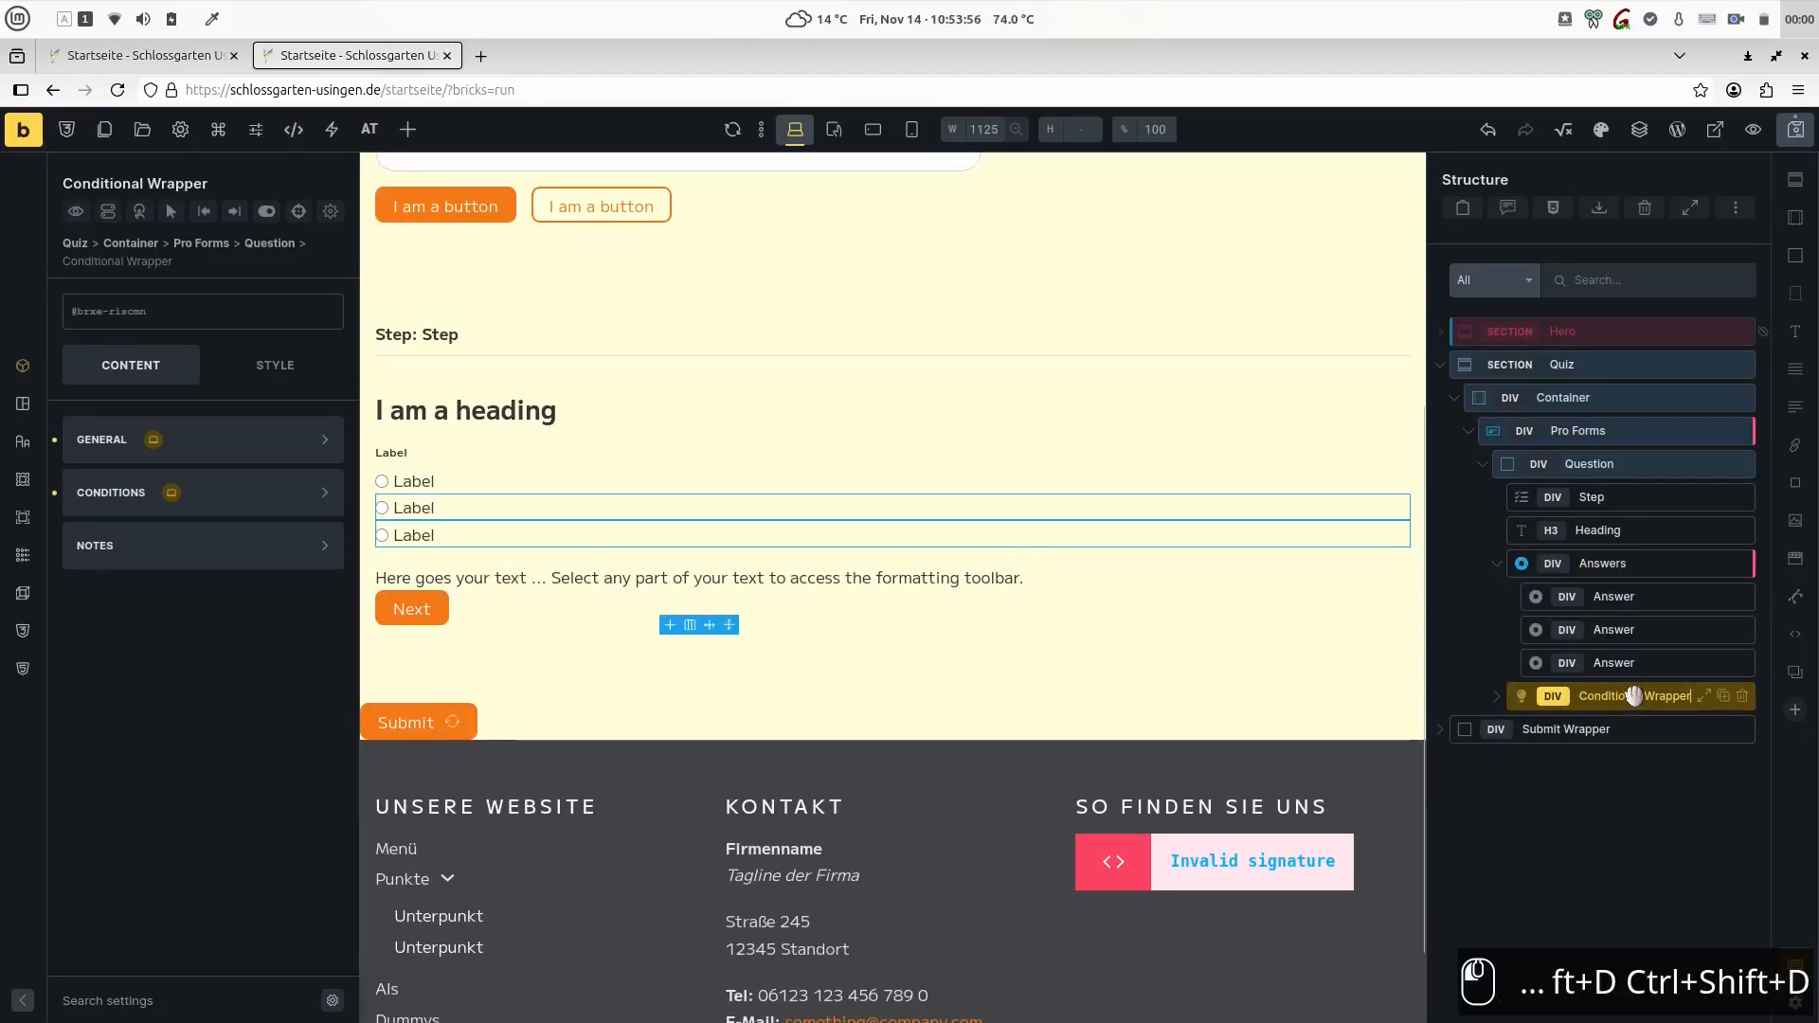
- Rename the Conditional Wrapper as Move On and the Basic Text inside it as Explainer
double_click(1625, 695)
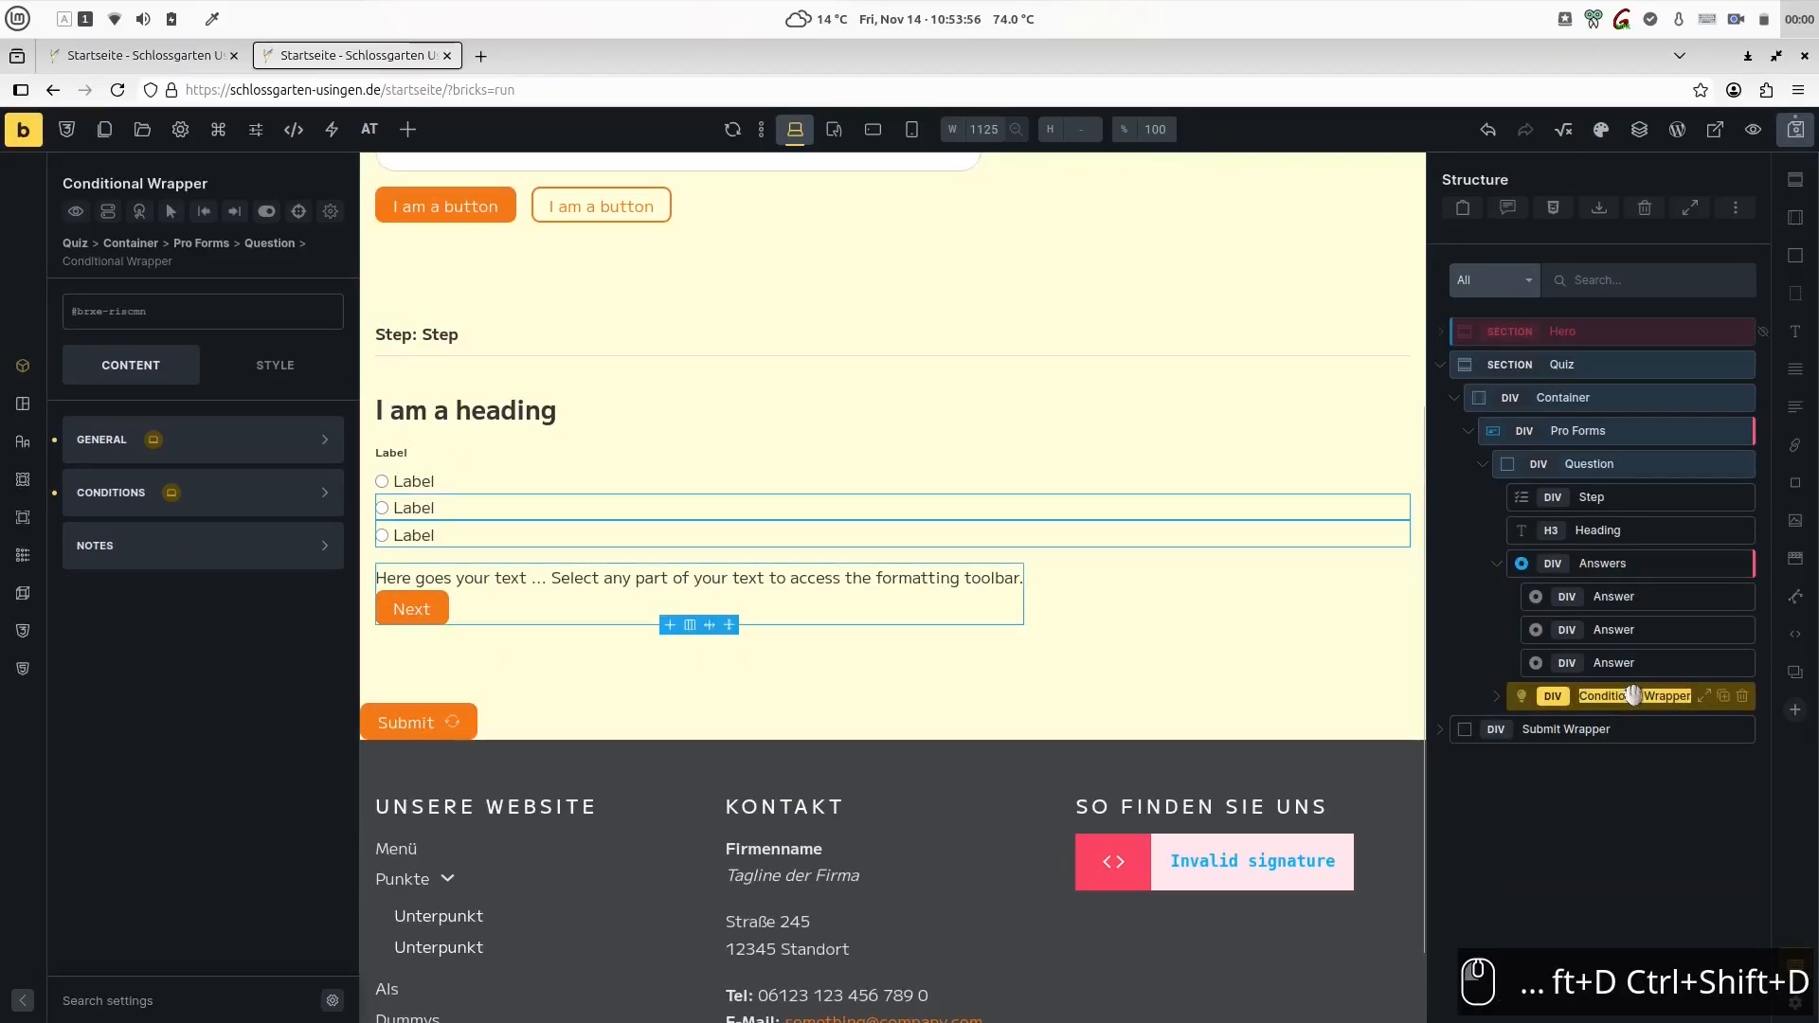
text(Move On)
key(Return)
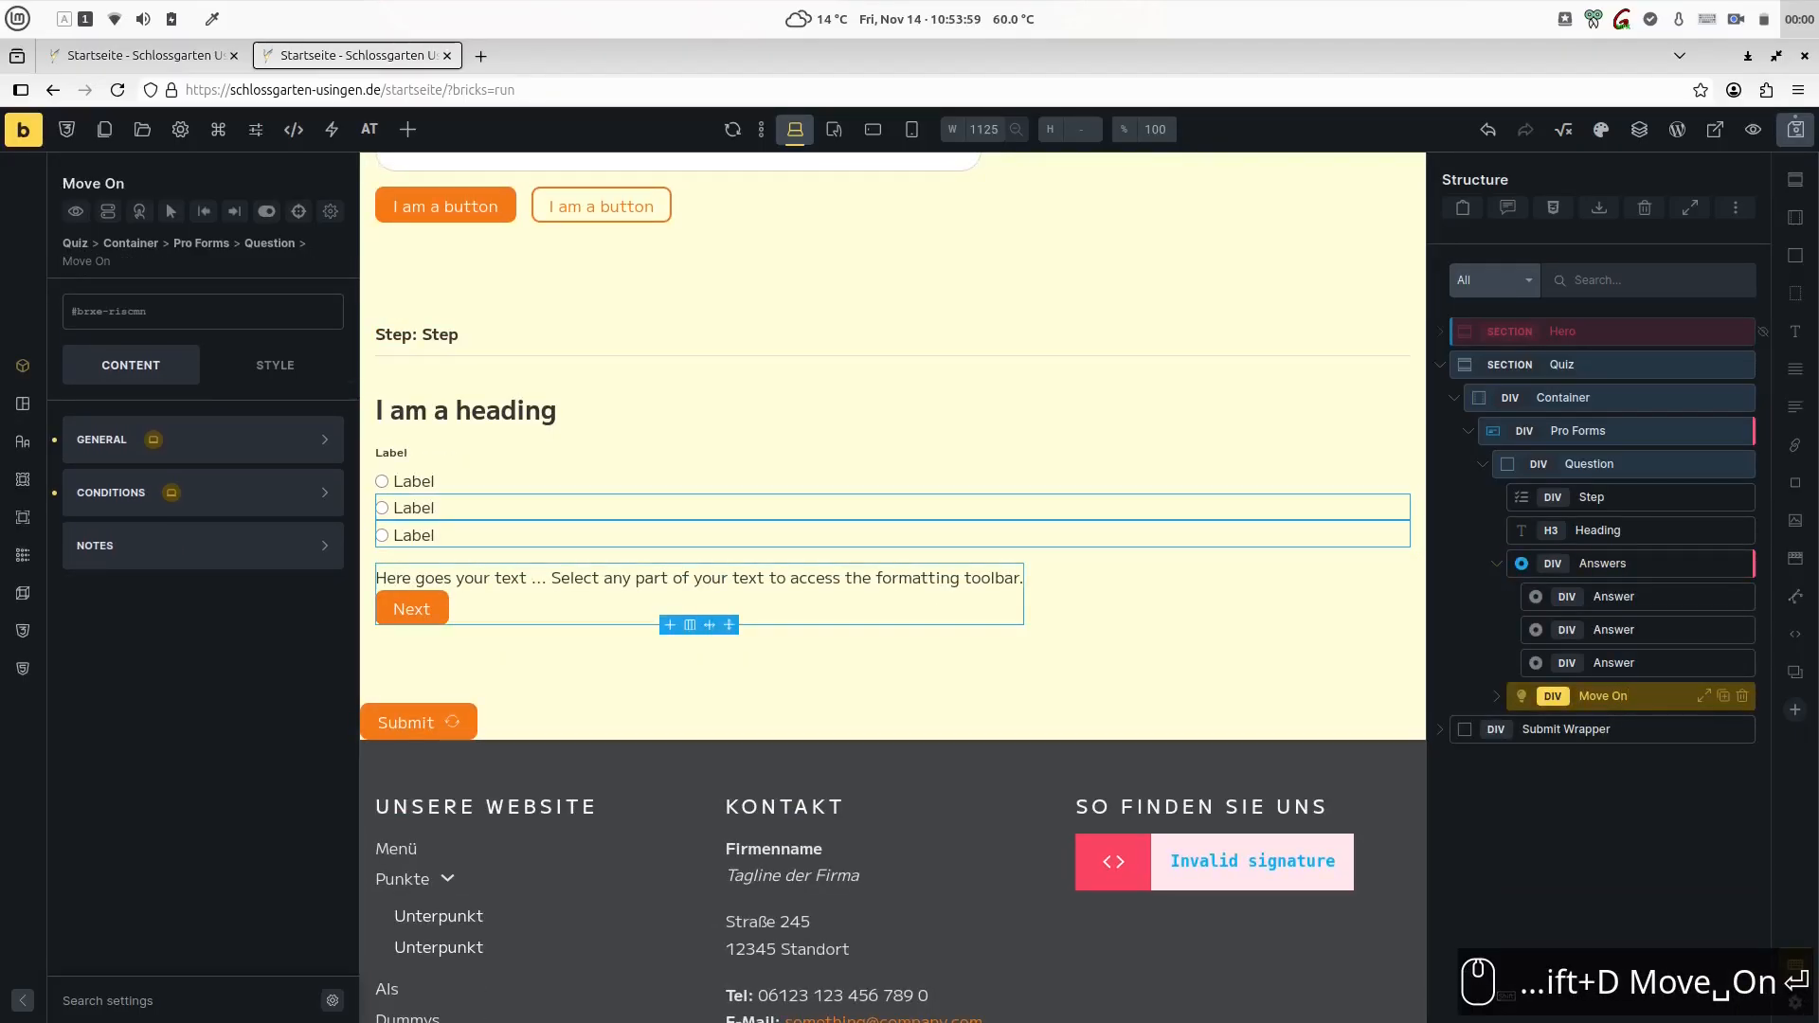
click(1499, 696)
double_click(1577, 729)
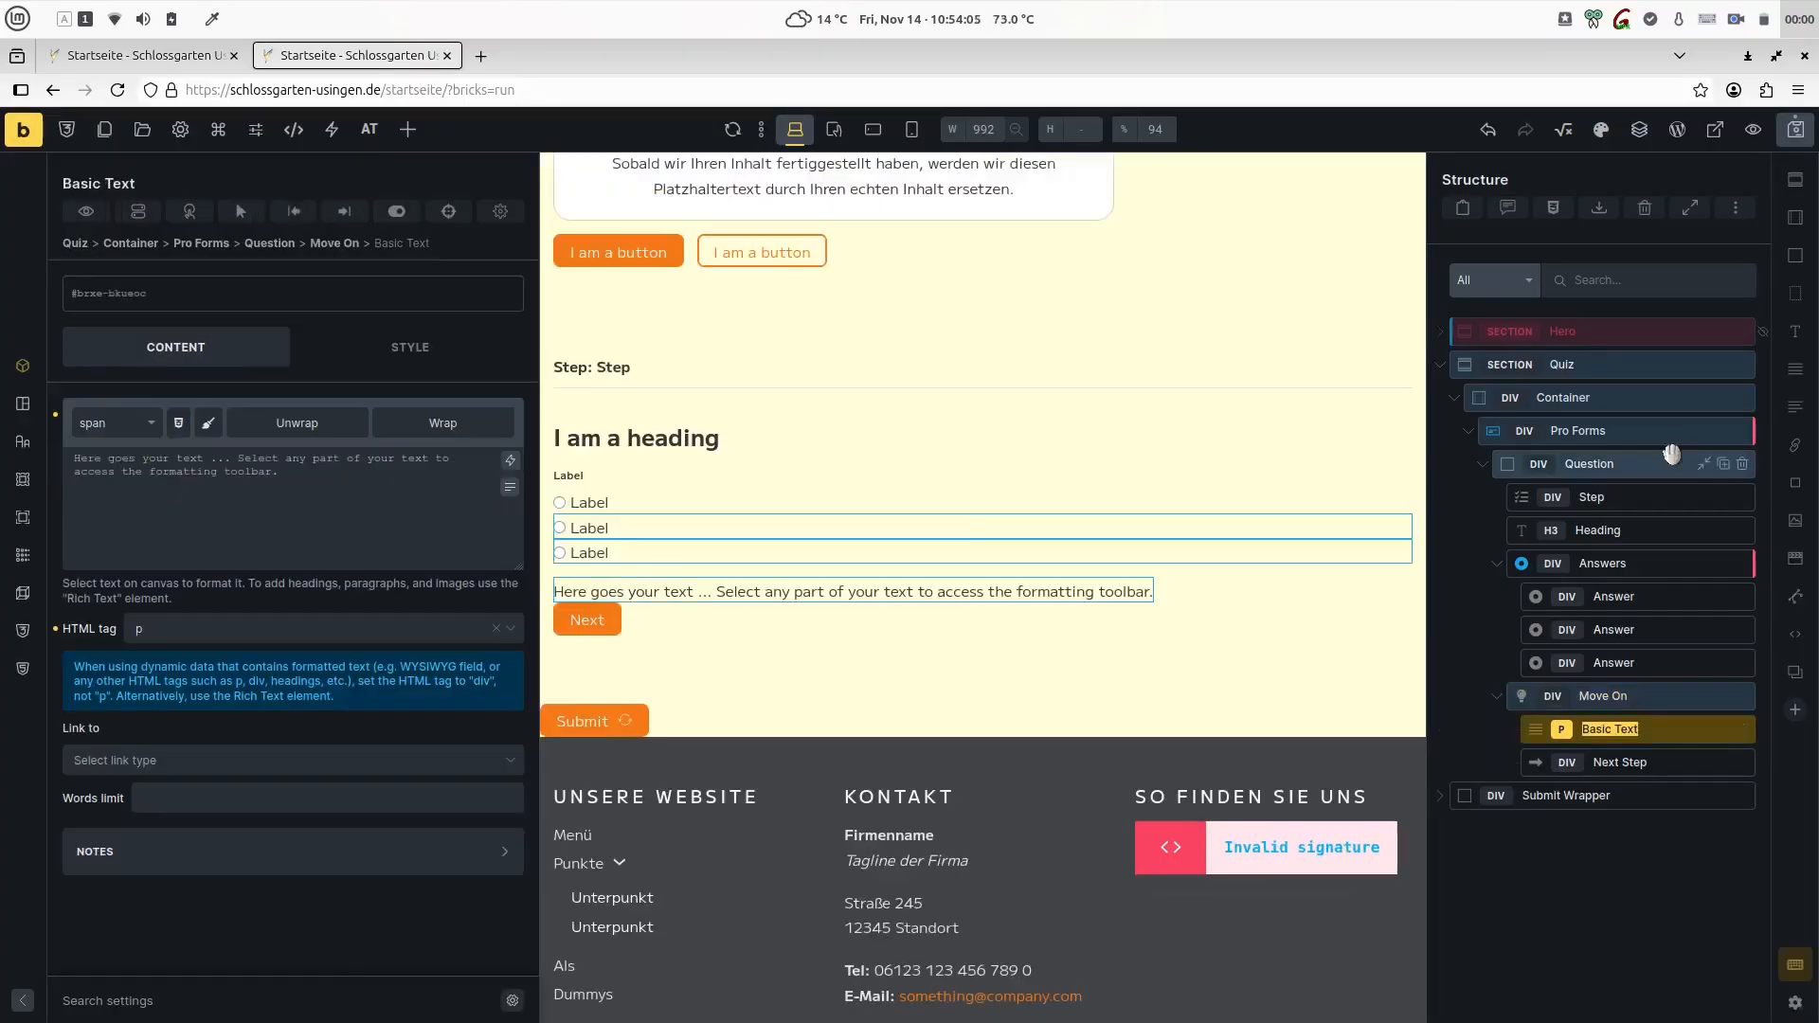
text(Explainer)
key(Return)
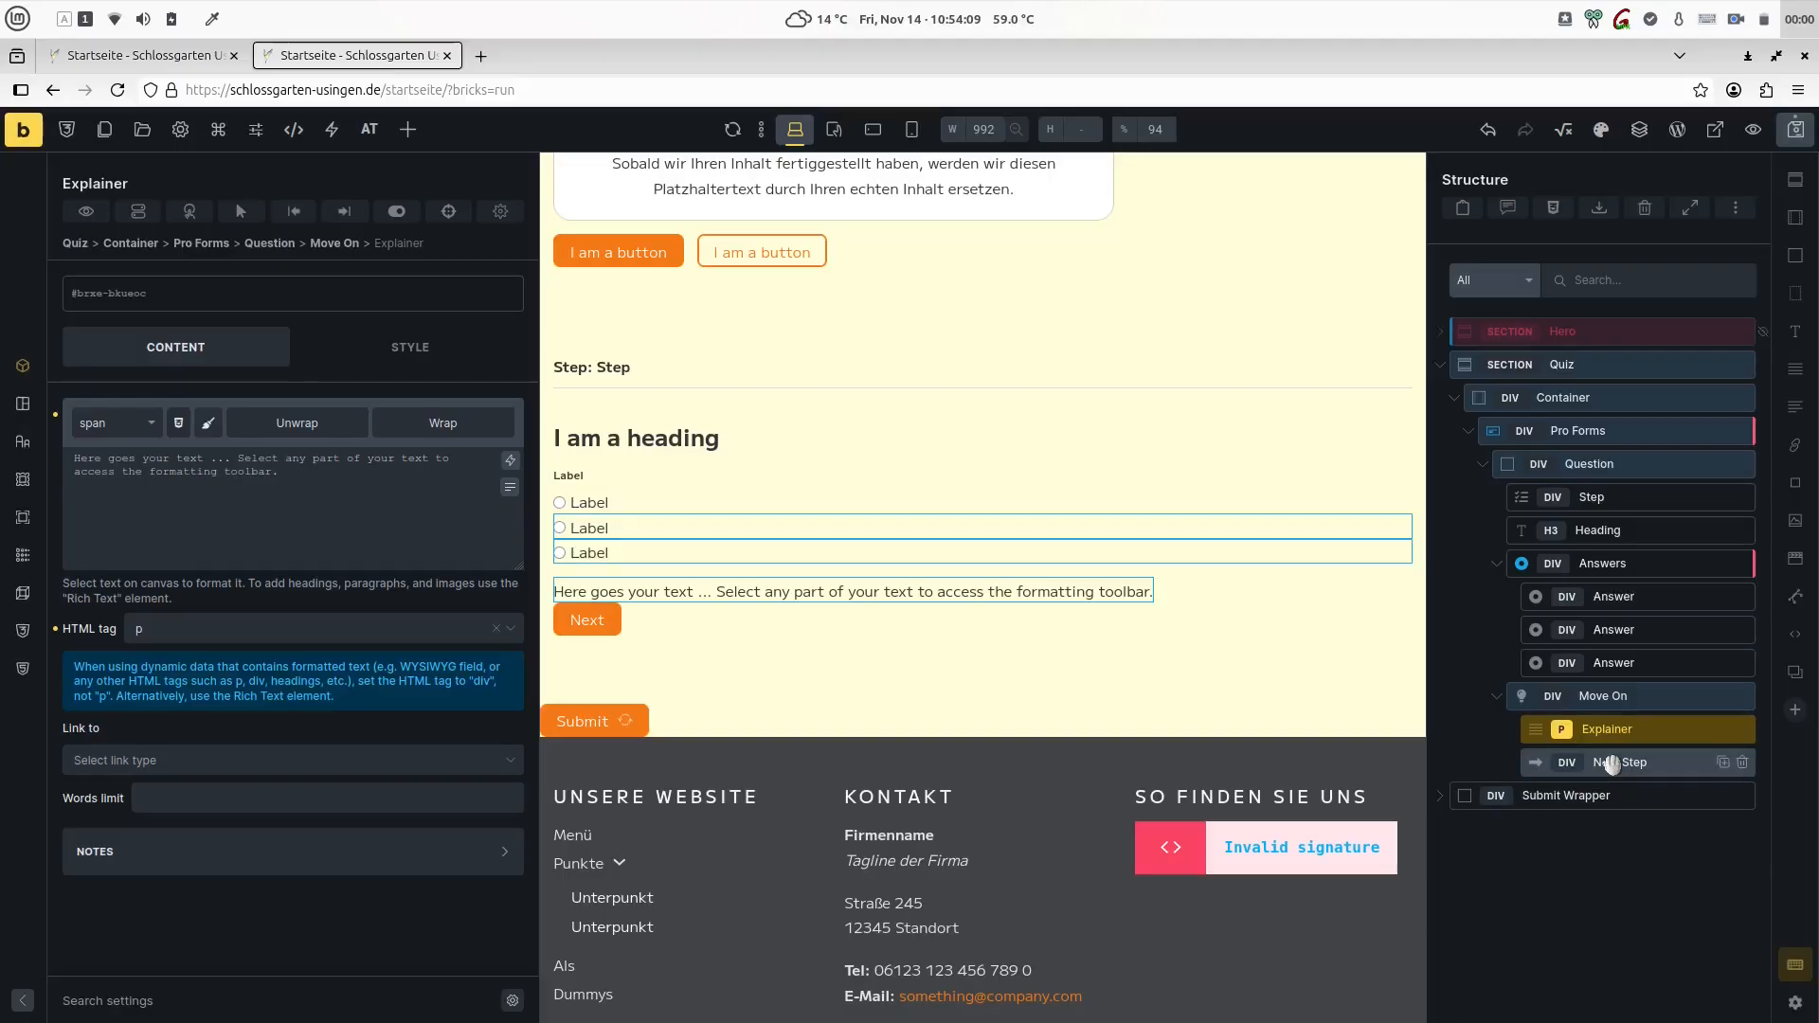
- Lay out the Move On wrapper as a vertical flex column with a gap of var(--at-space--s)
click(1568, 696)
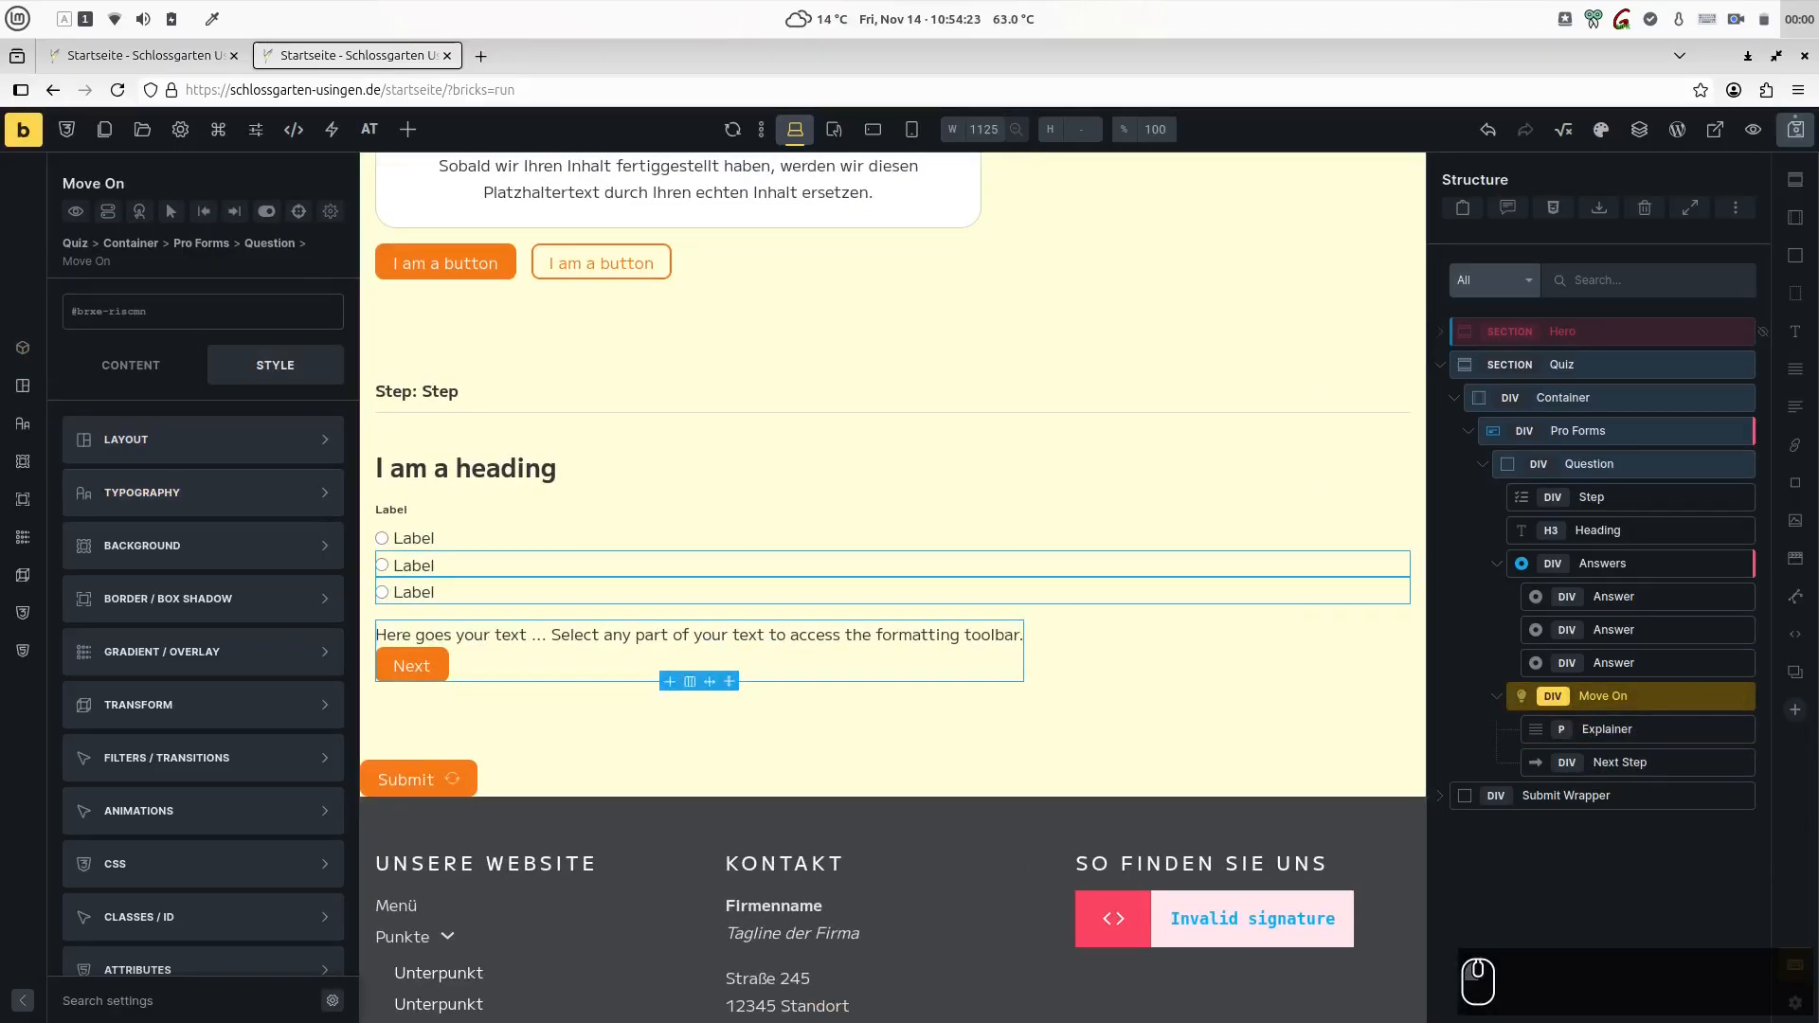
click(250, 447)
scroll(241, 491, down, 10)
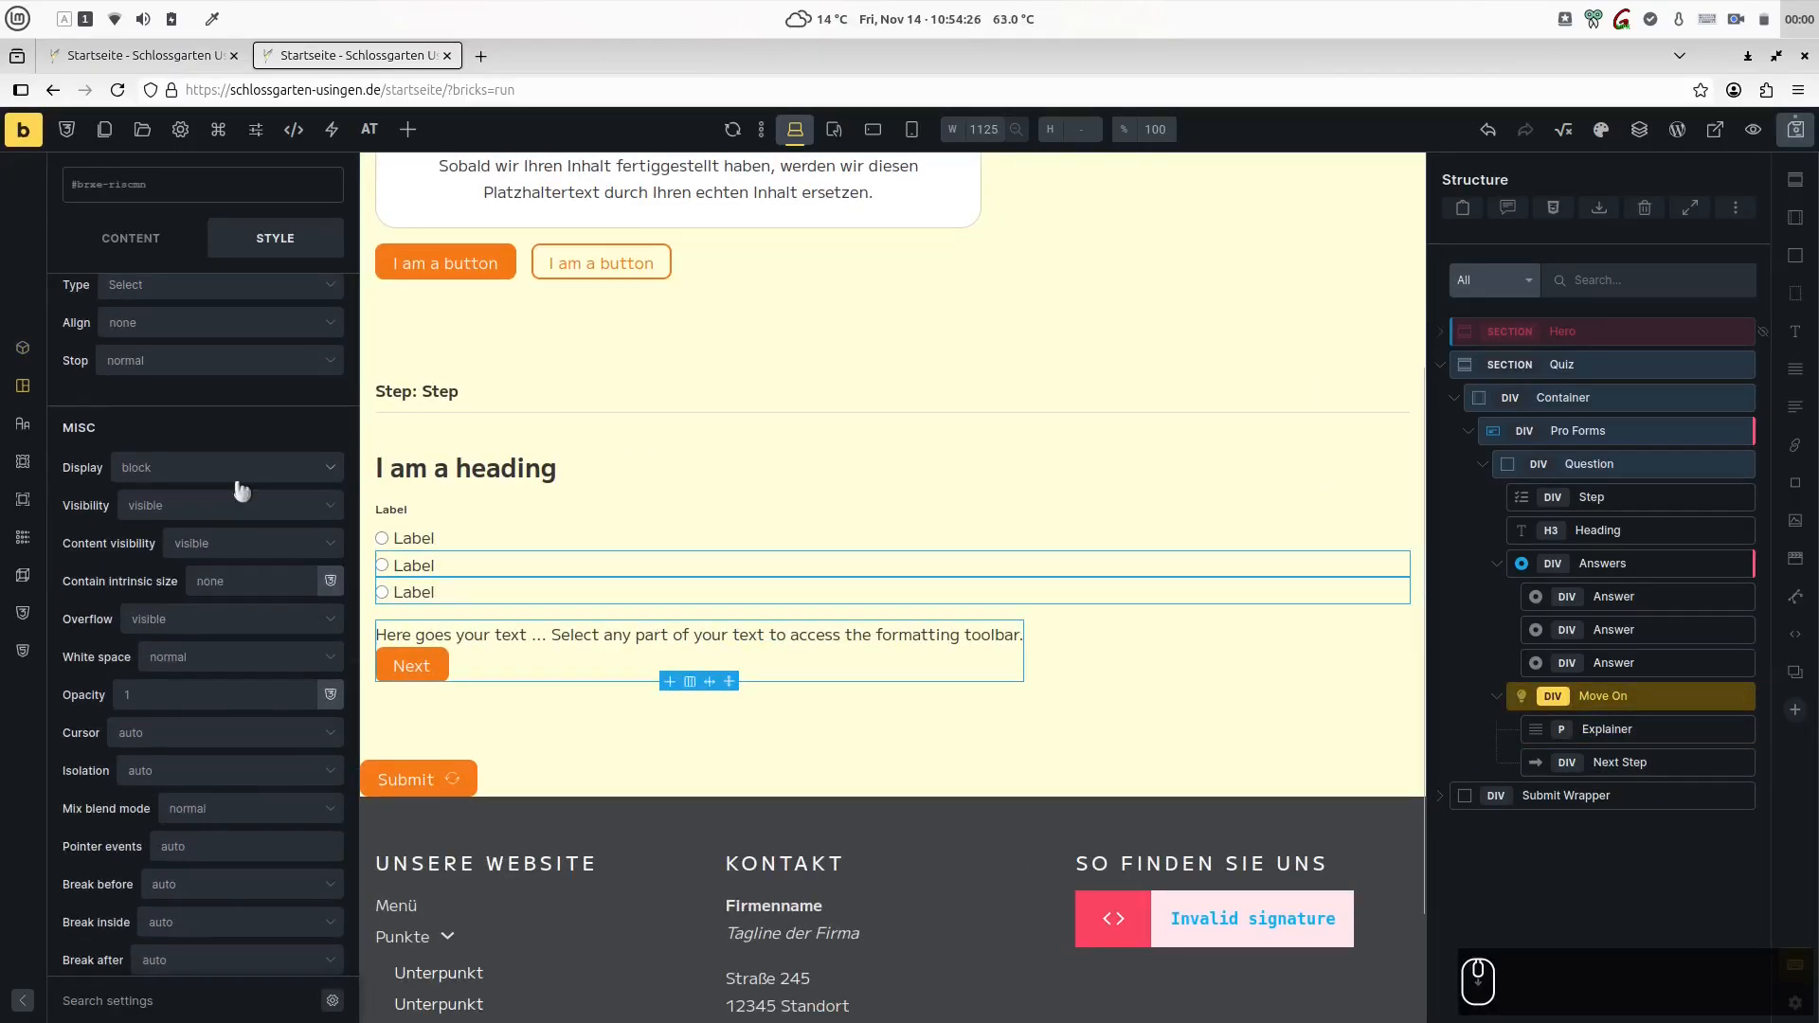
click(247, 490)
click(219, 567)
click(225, 566)
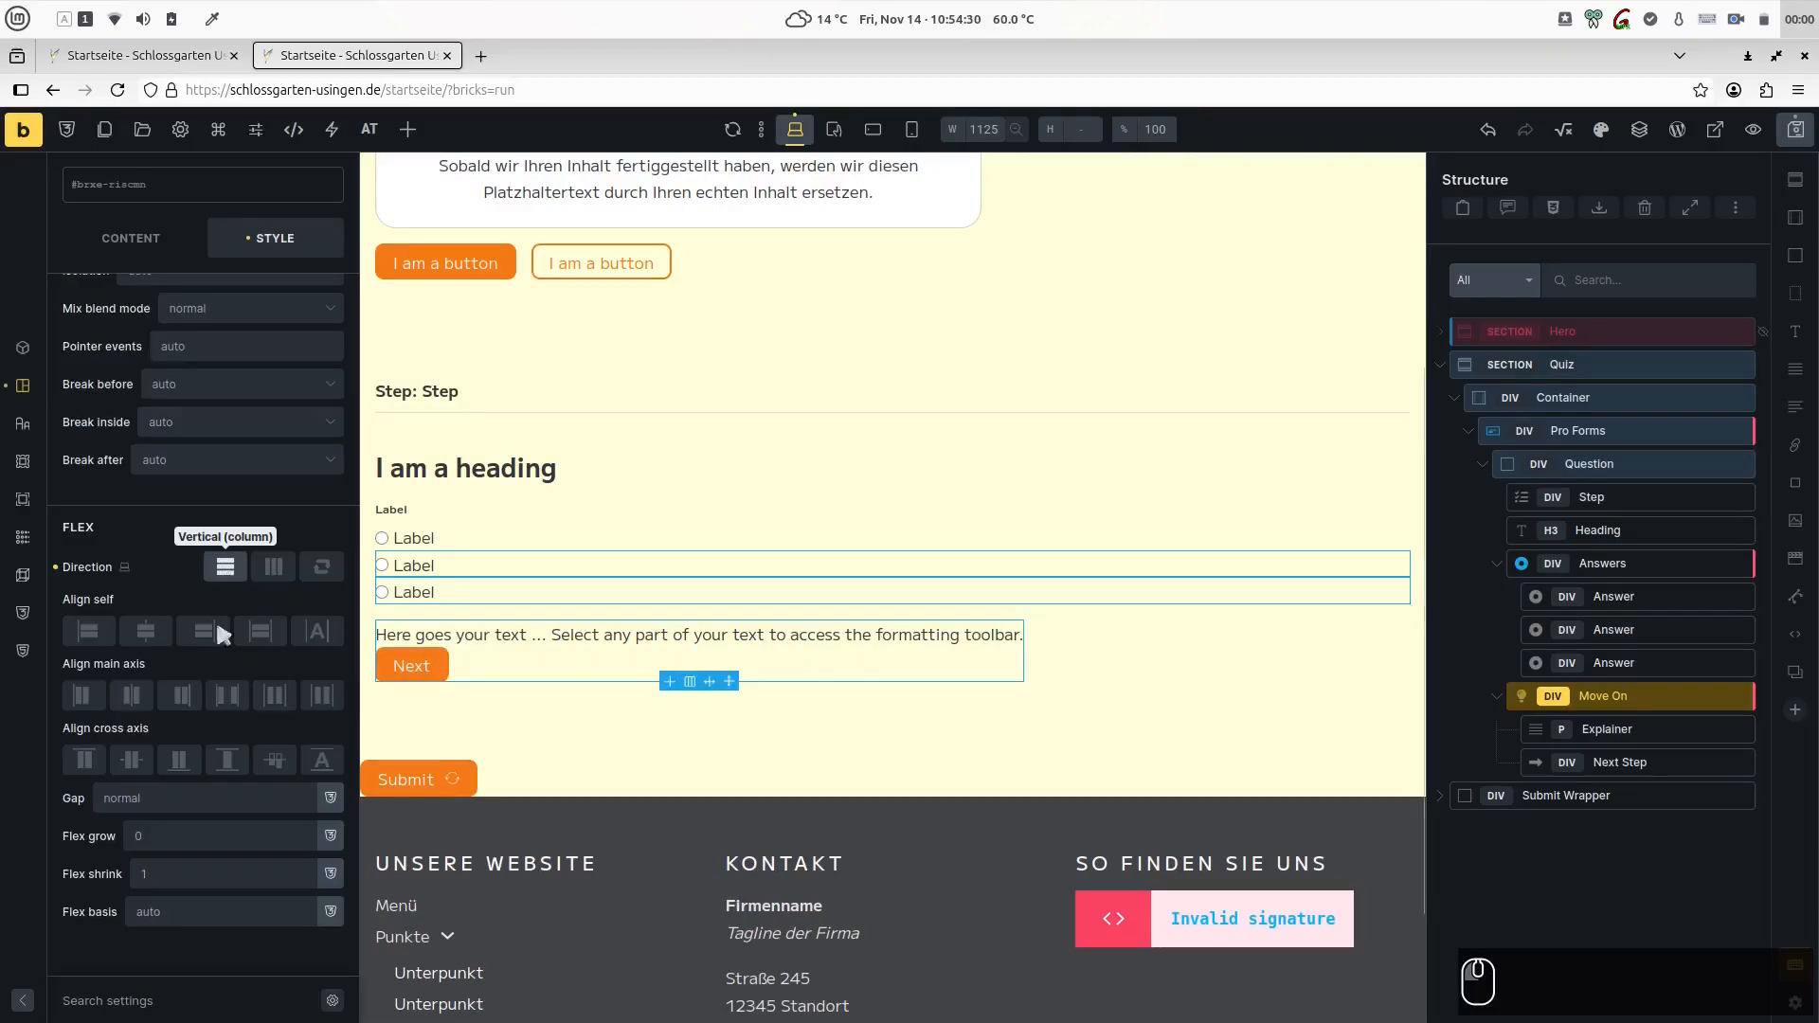
right_click(139, 800)
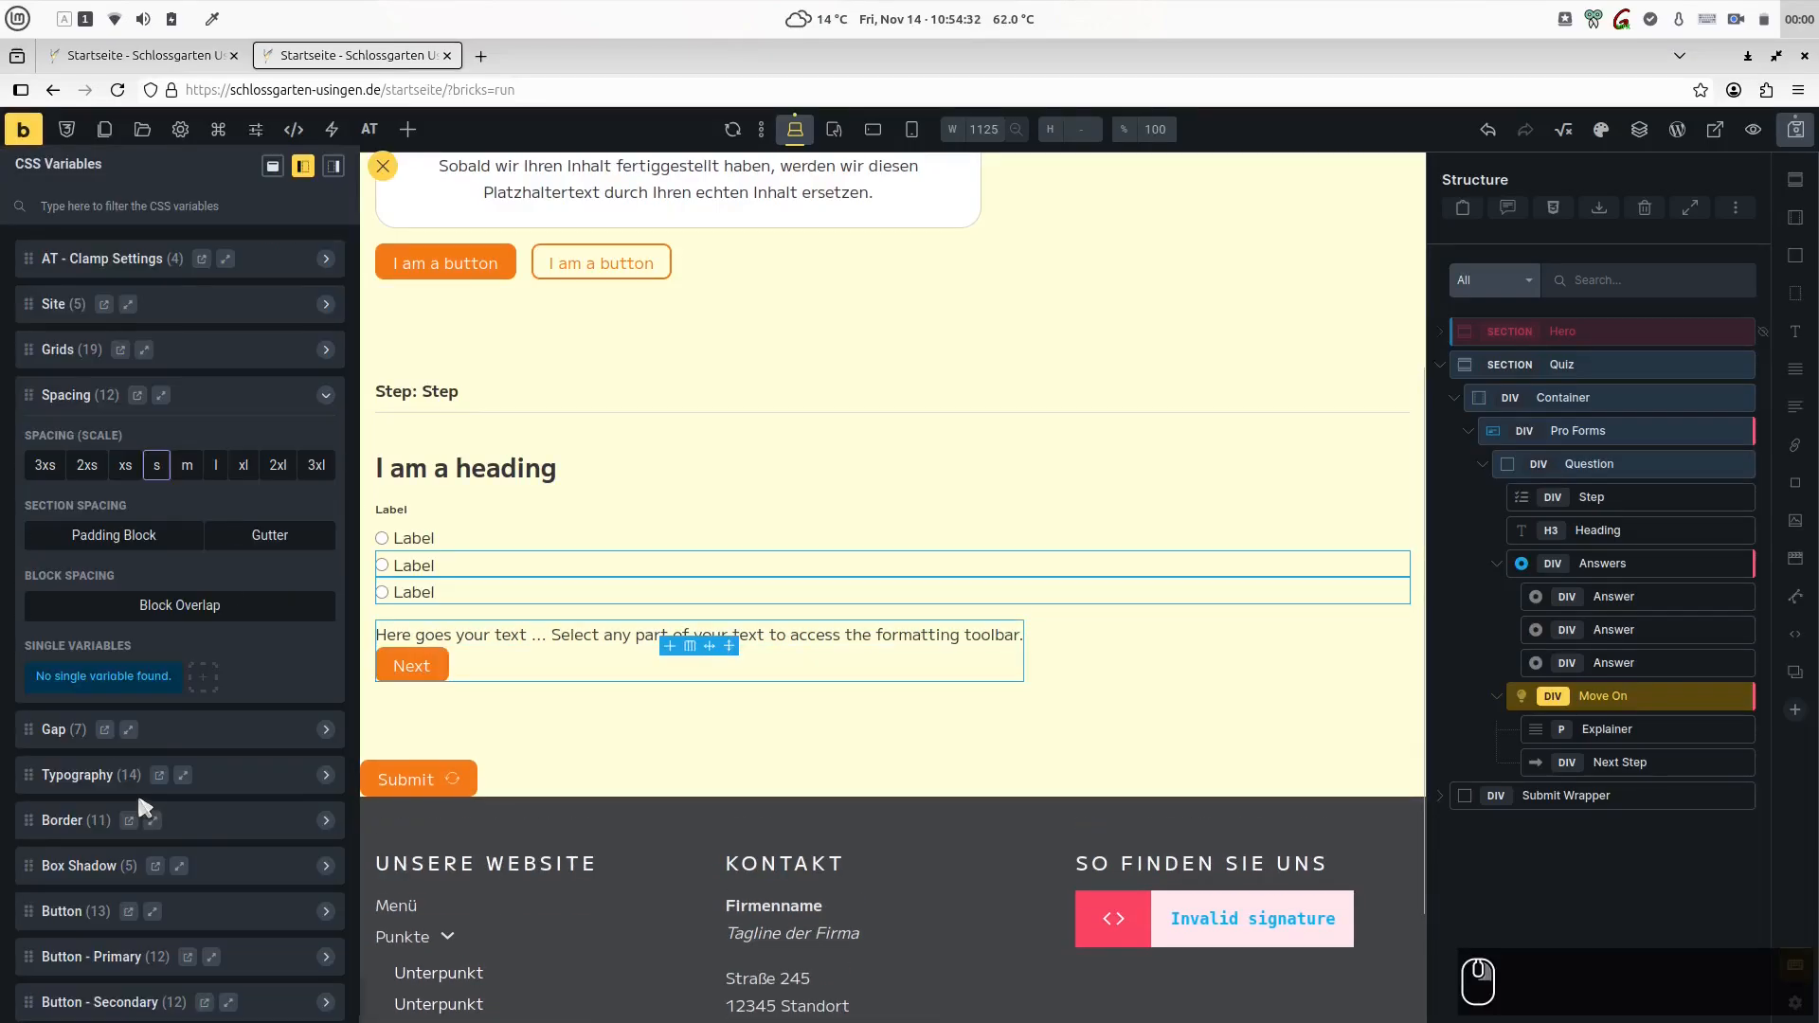
click(156, 465)
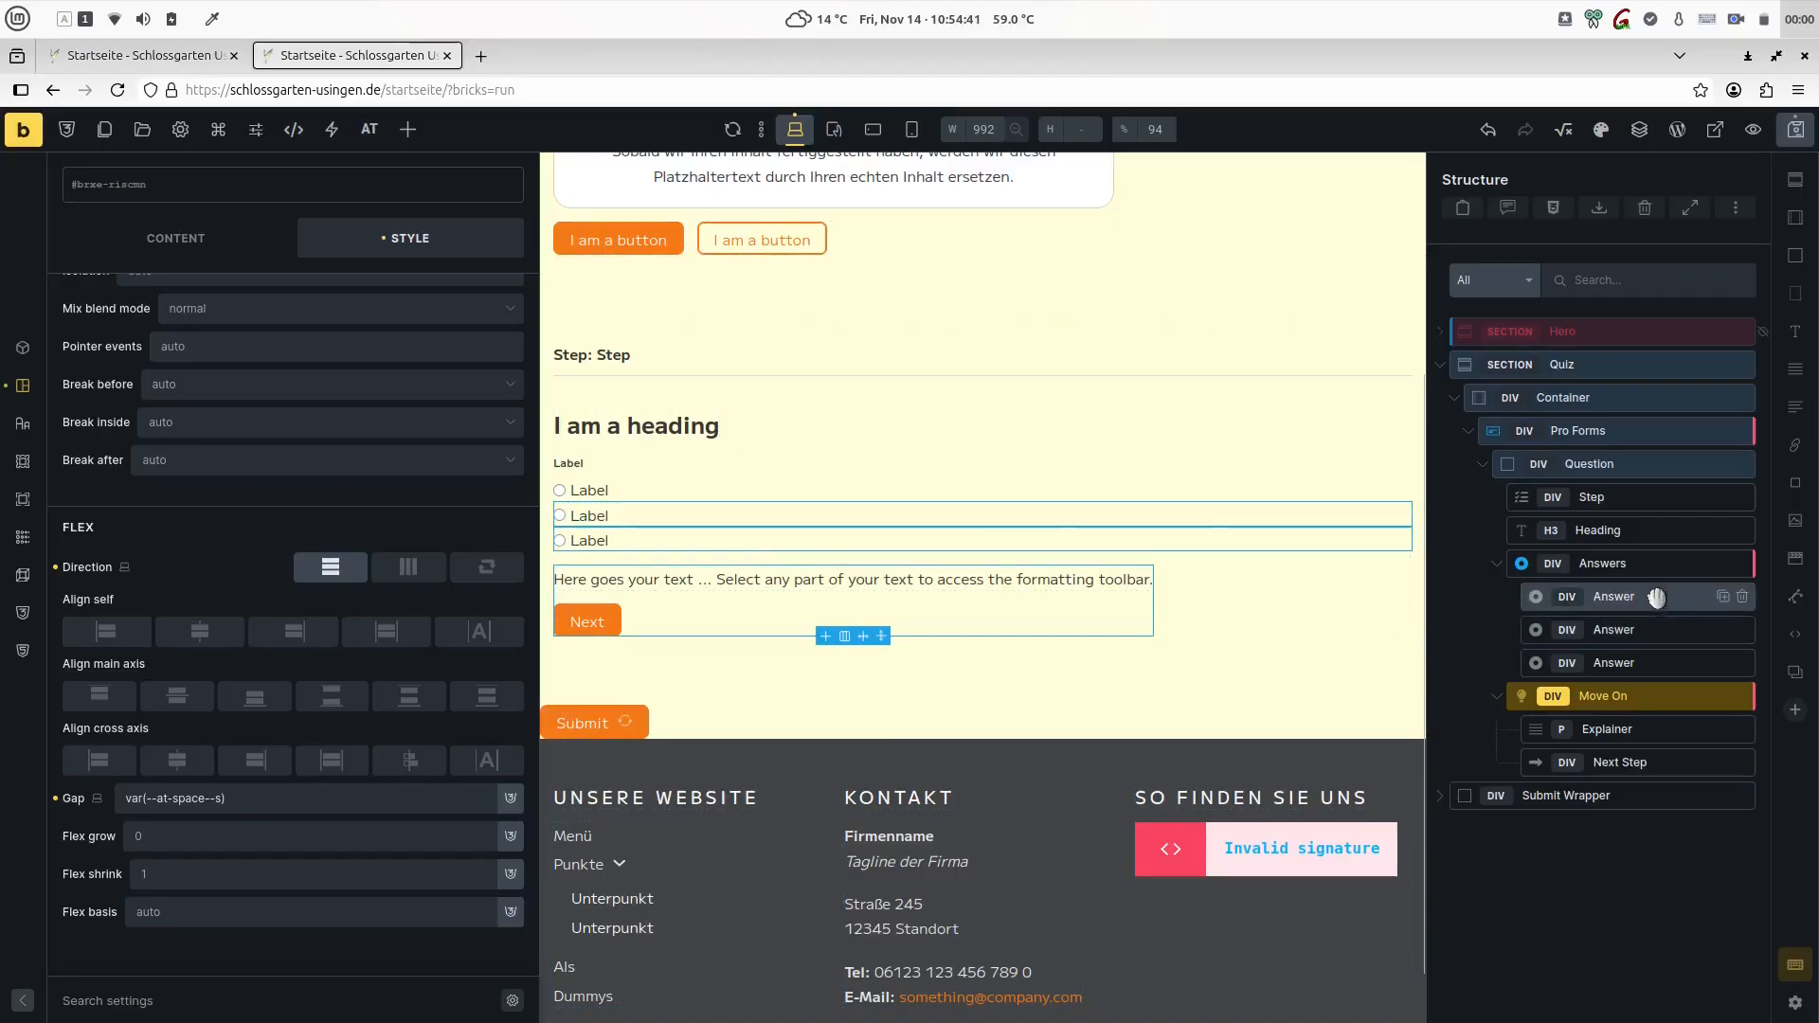
- Set the heading to "Mit was kann man die Hainbuche vergleichen?" and the answers to "Mit einem Springbrunnen", "Mit einer Mauer" and "Mit einem Parkplatz"
click(1587, 497)
click(1546, 532)
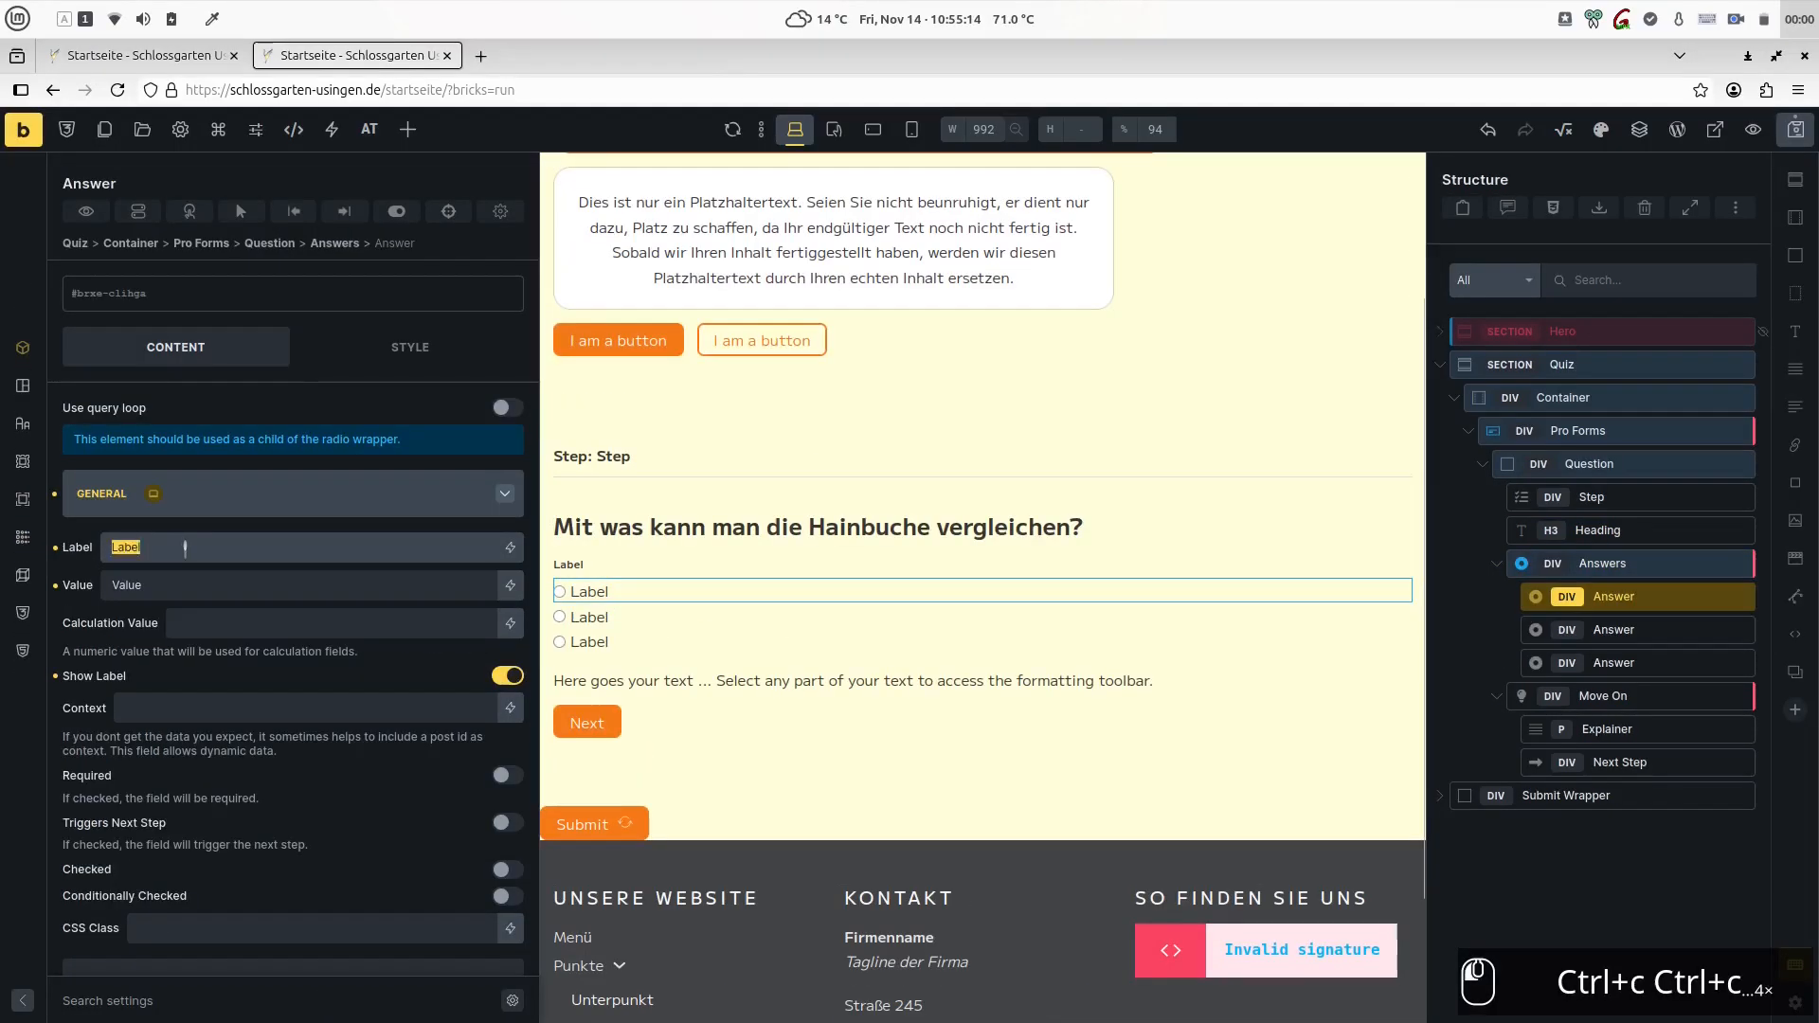
text(Mit einem Springbrunnen)
key(Tab)
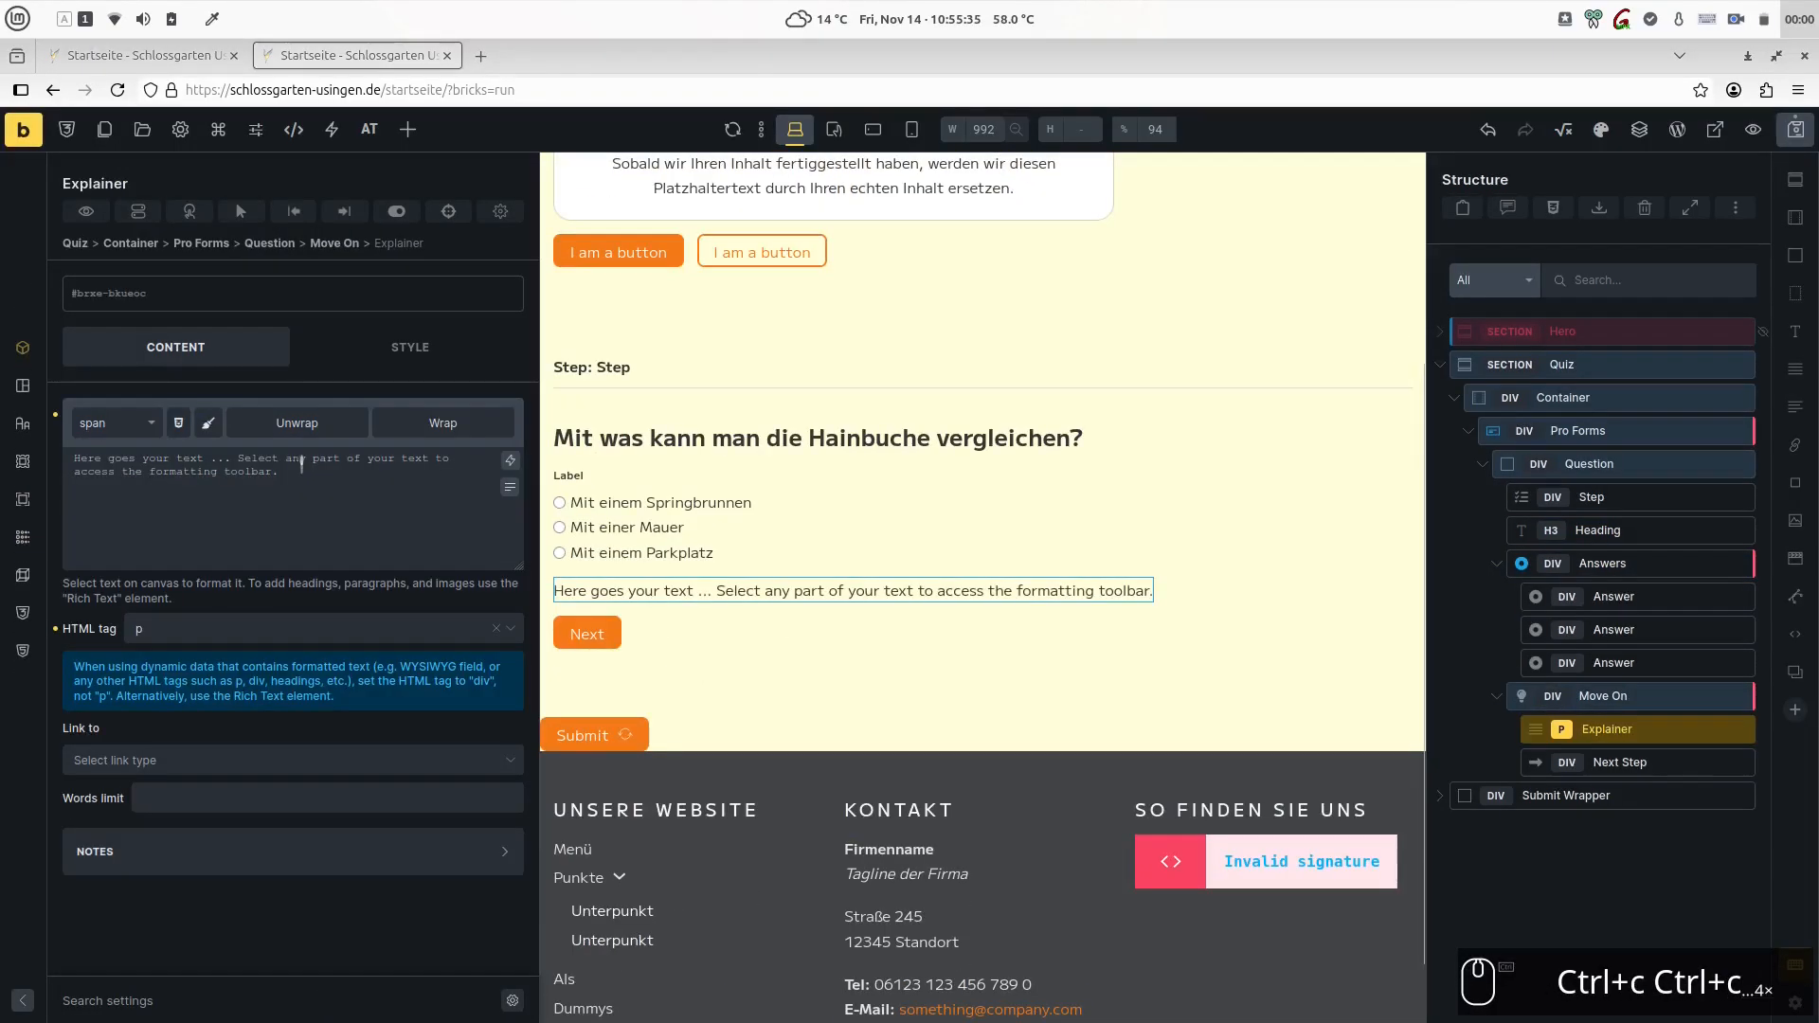
key(ctrl+a)
text(Mit einer Mauer, denn die Hainbuche wächst so verschlungen, wenn man sie richtig beschneidet, dass sie dicht und unüberwindbar wird. In ihr finden Tiere Zuflucht und Unterschlupf.)
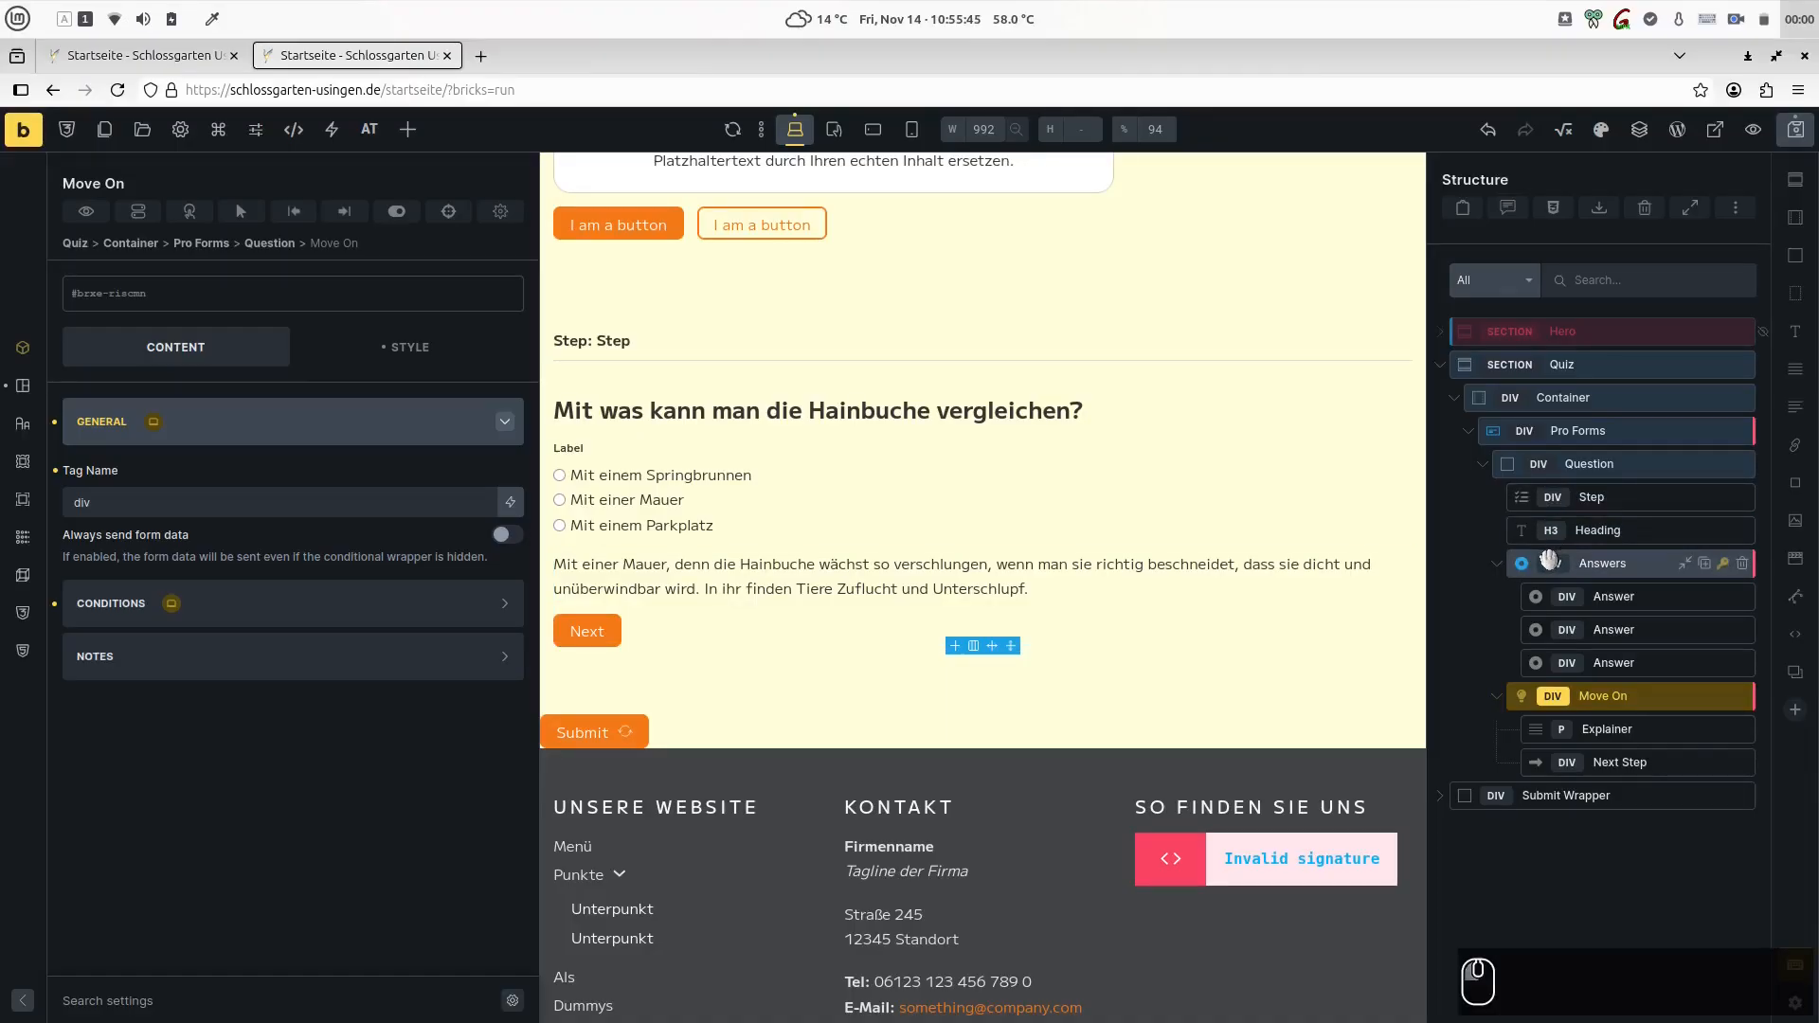
- Add a Form Field condition to Move On that requires question_answers to contain Mauer
click(1548, 559)
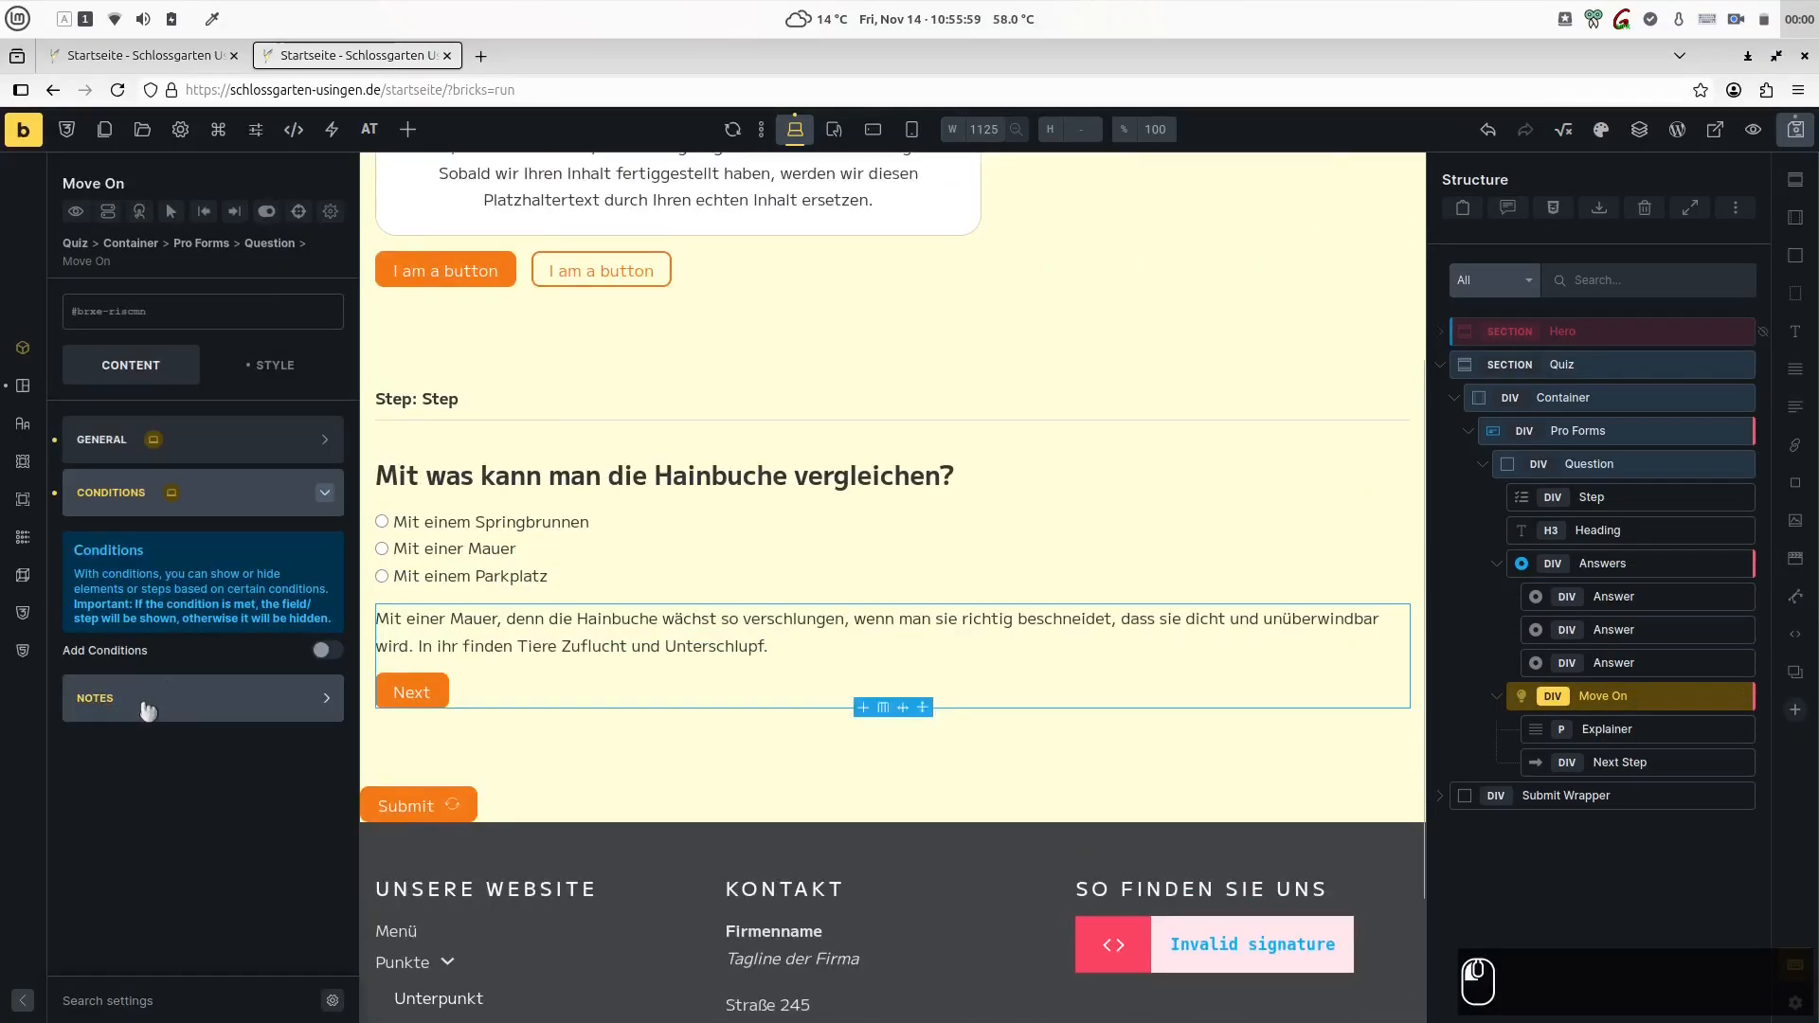
click(146, 702)
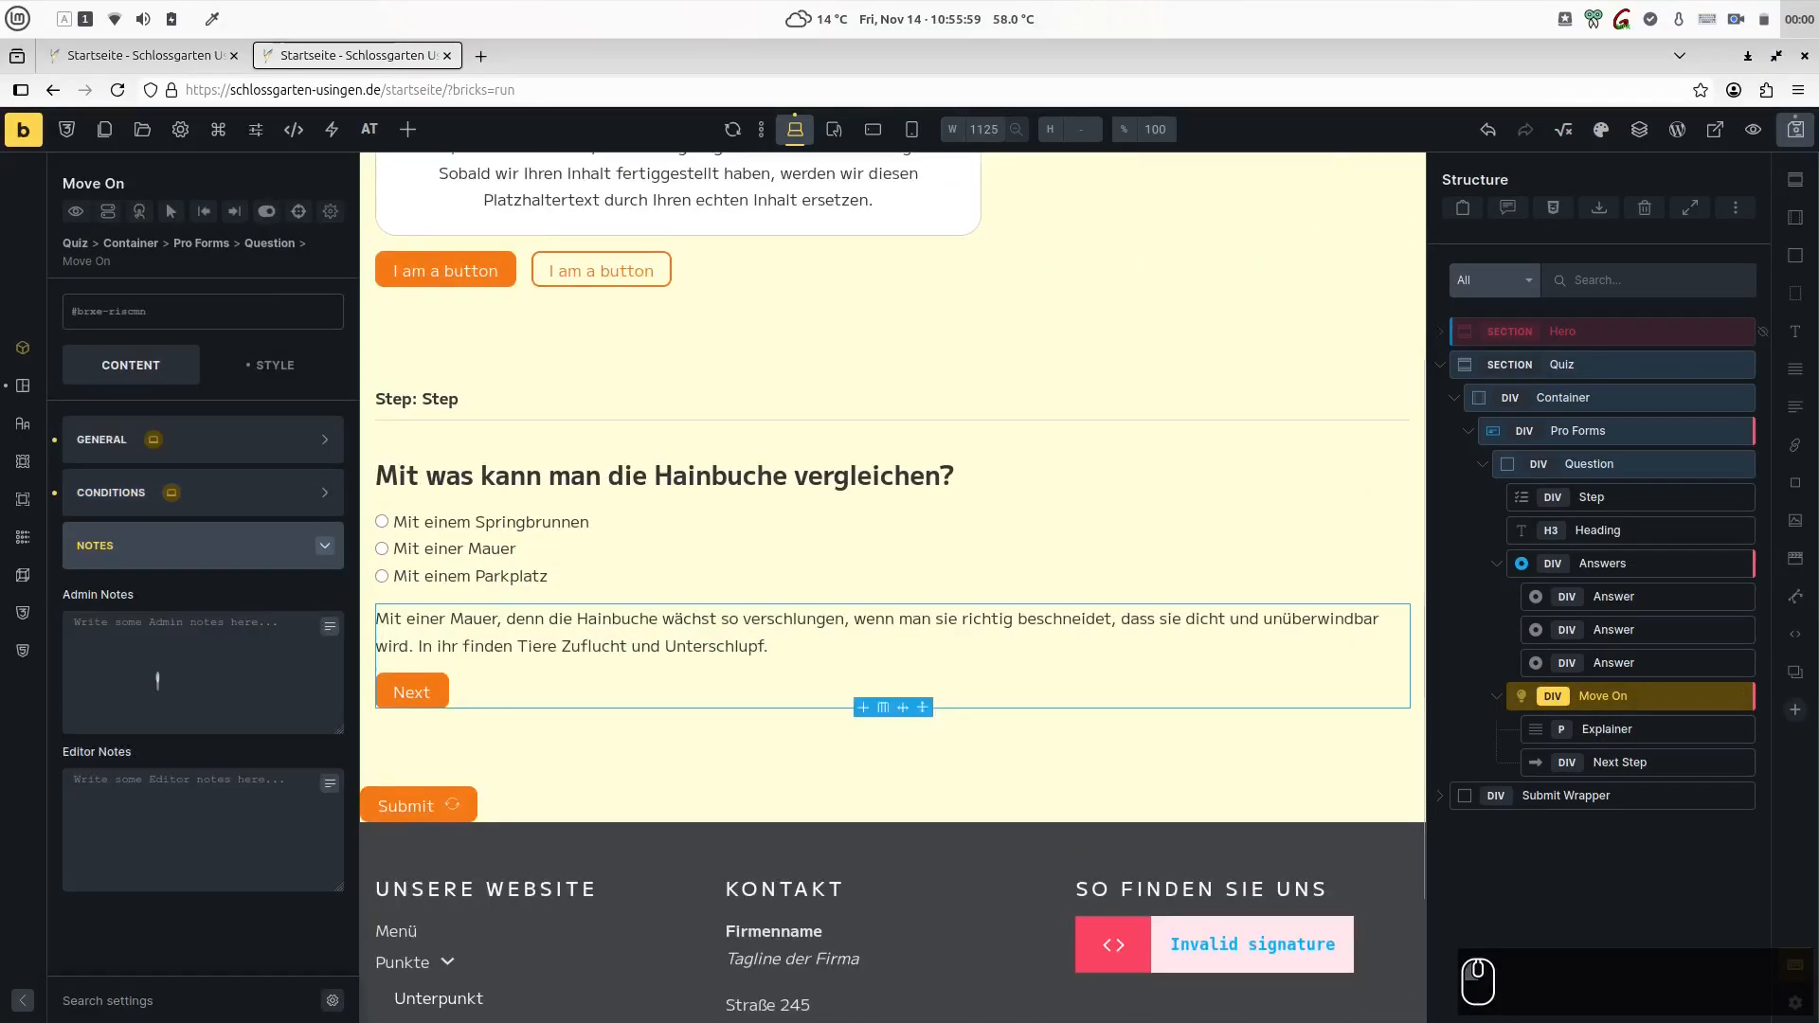
click(184, 818)
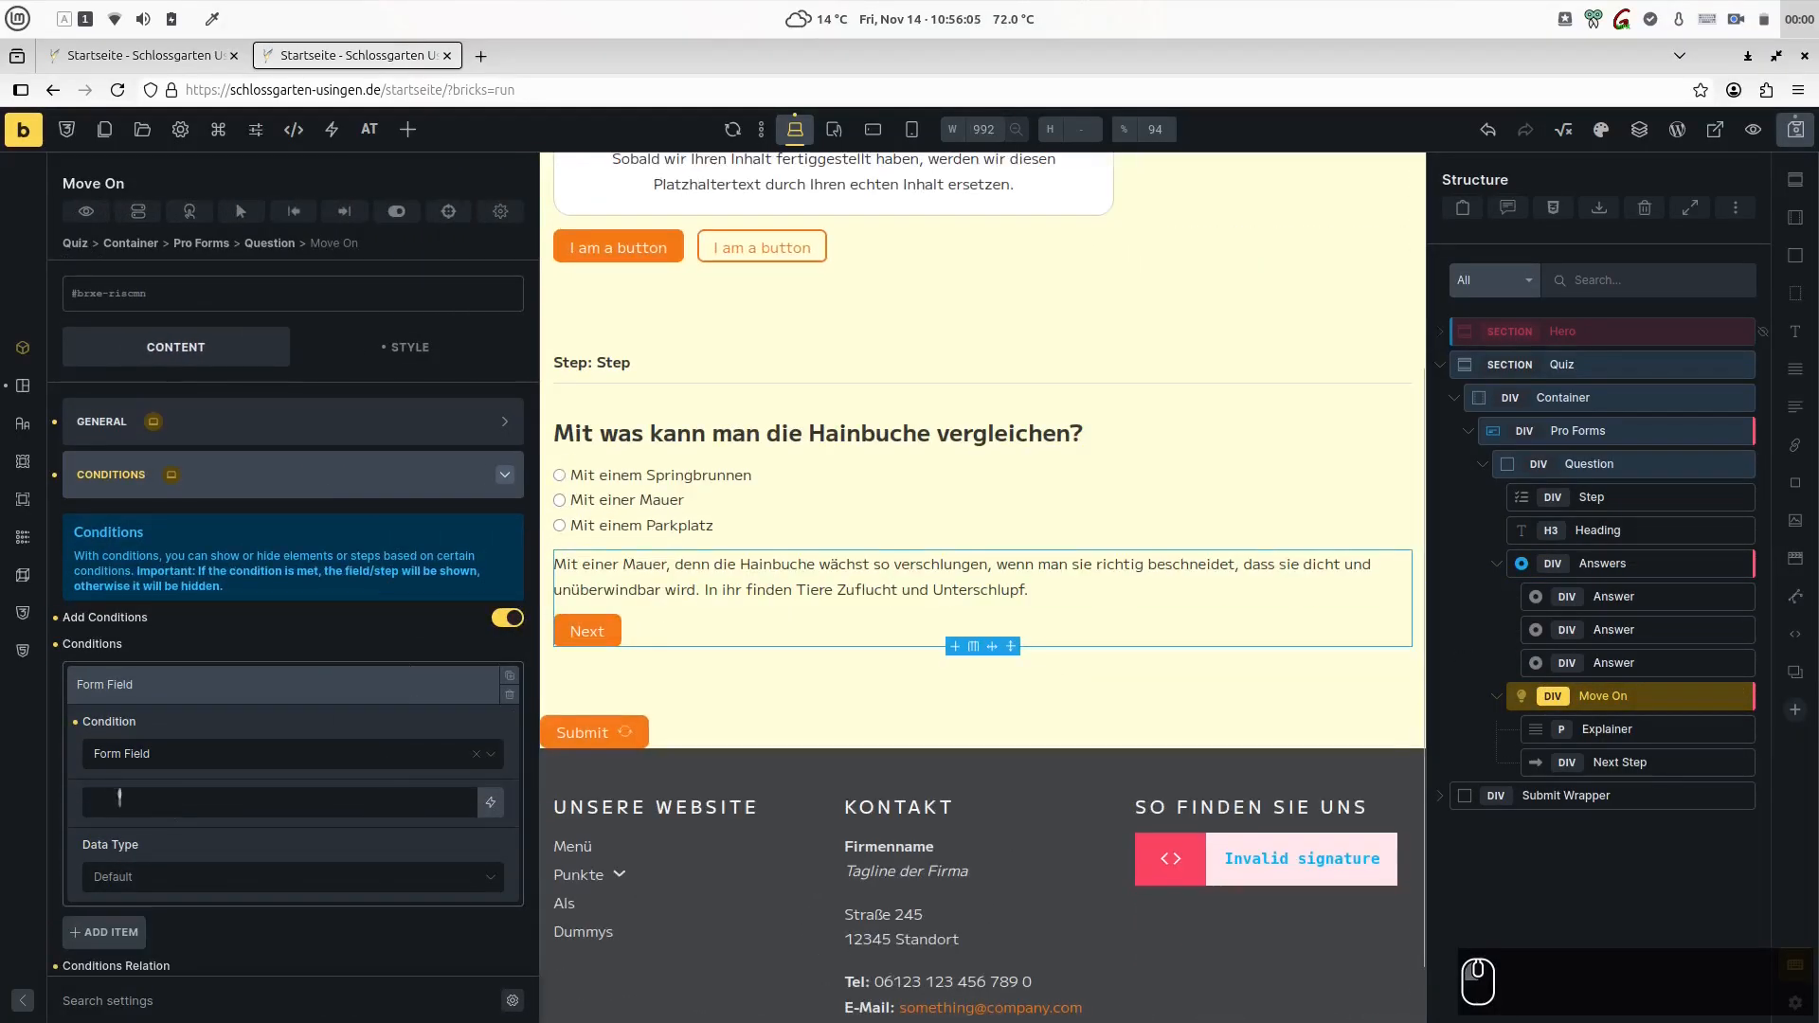
text(ques)
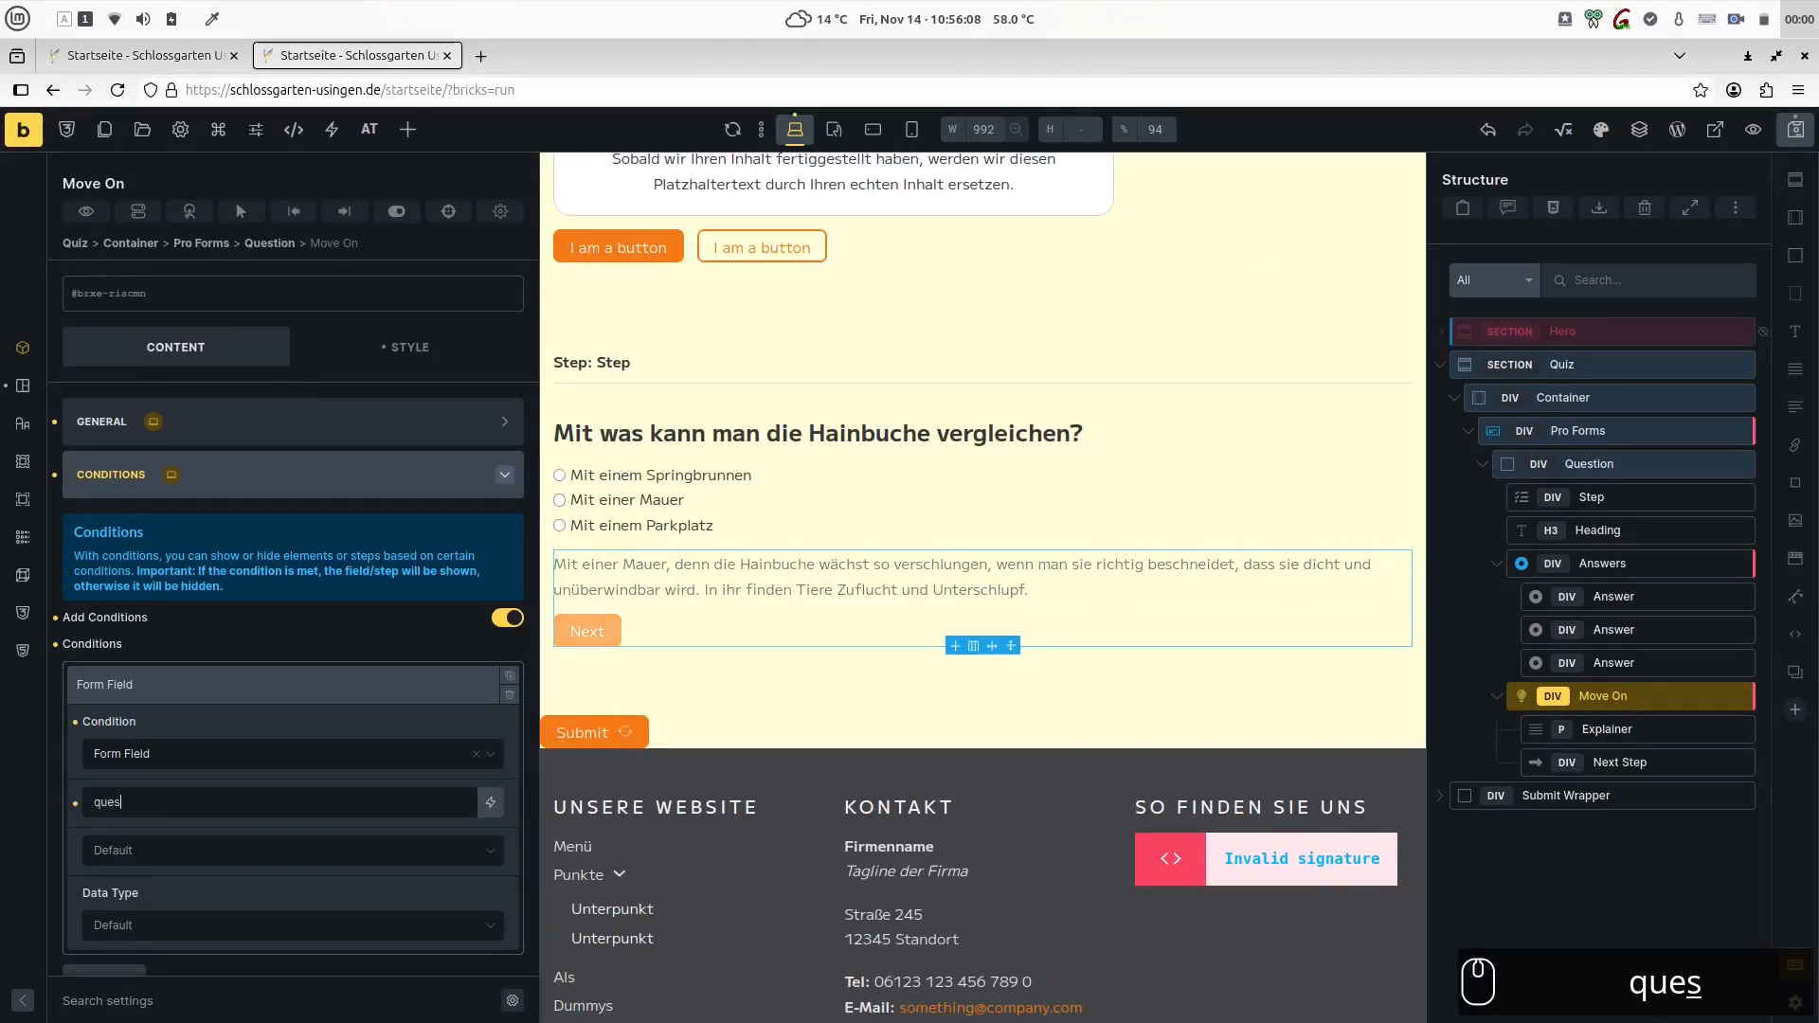
text(tion_answers)
click(157, 849)
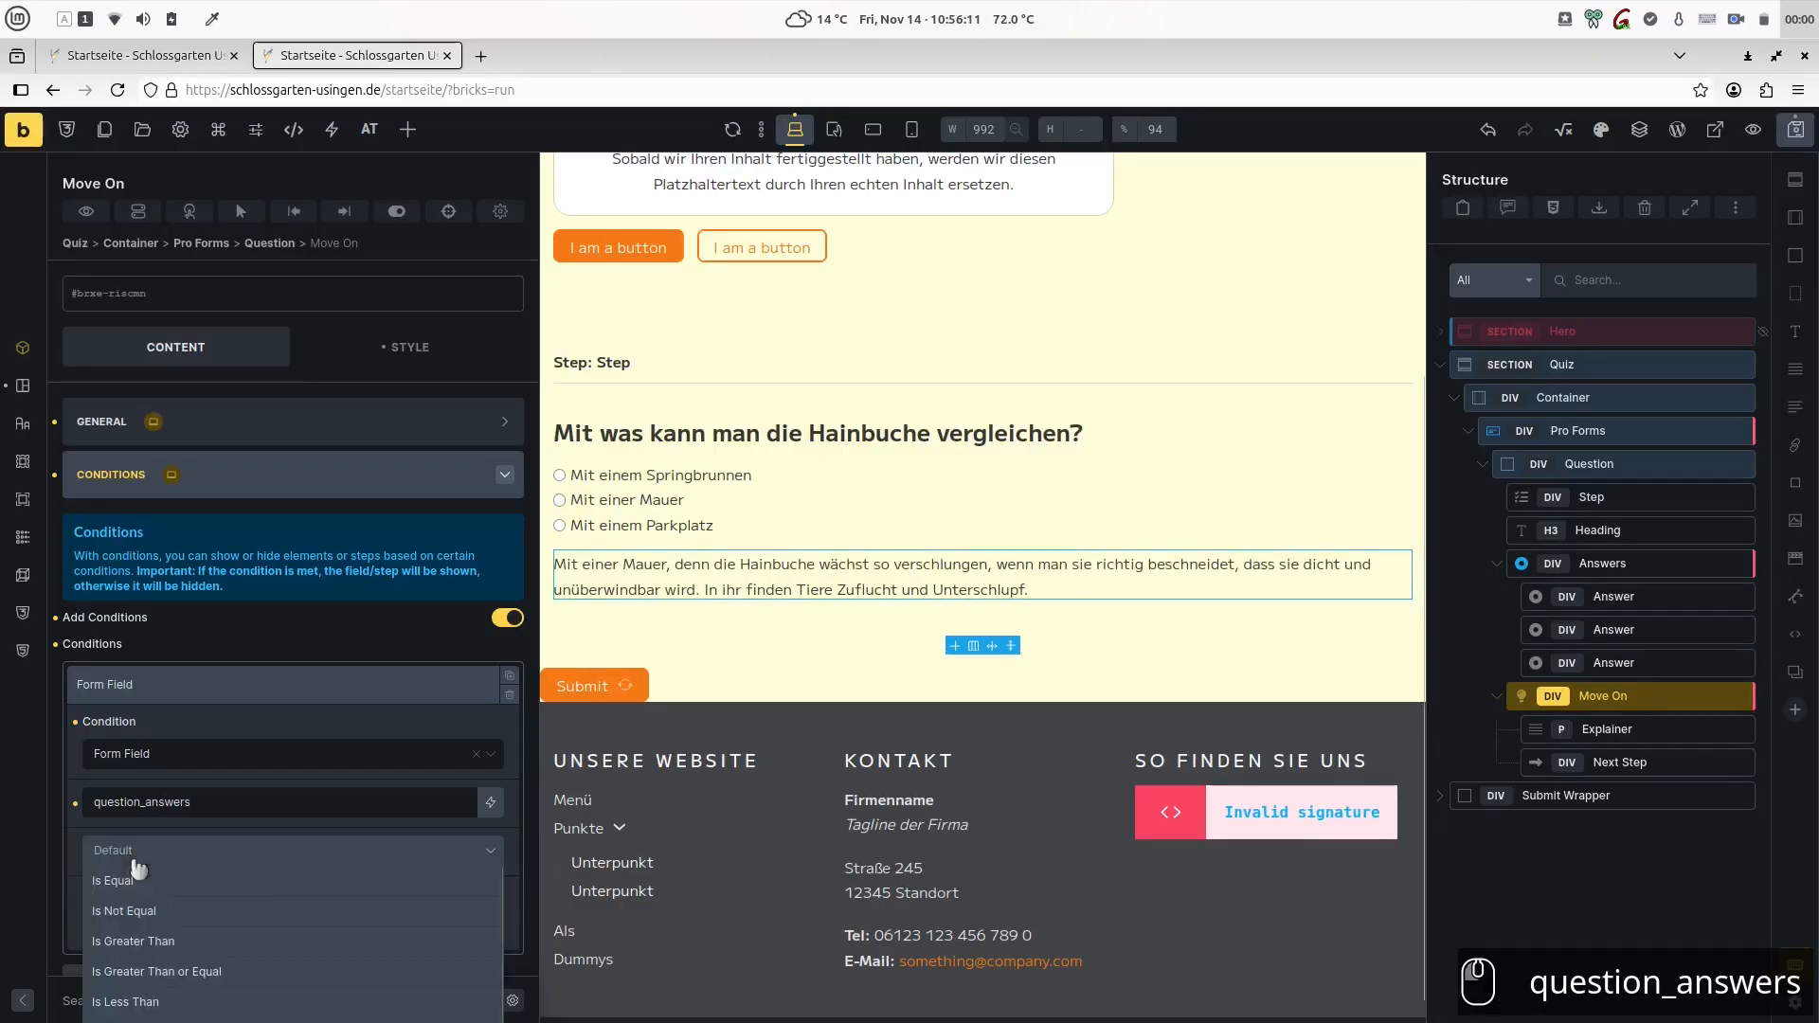
click(137, 898)
text(Mauer)
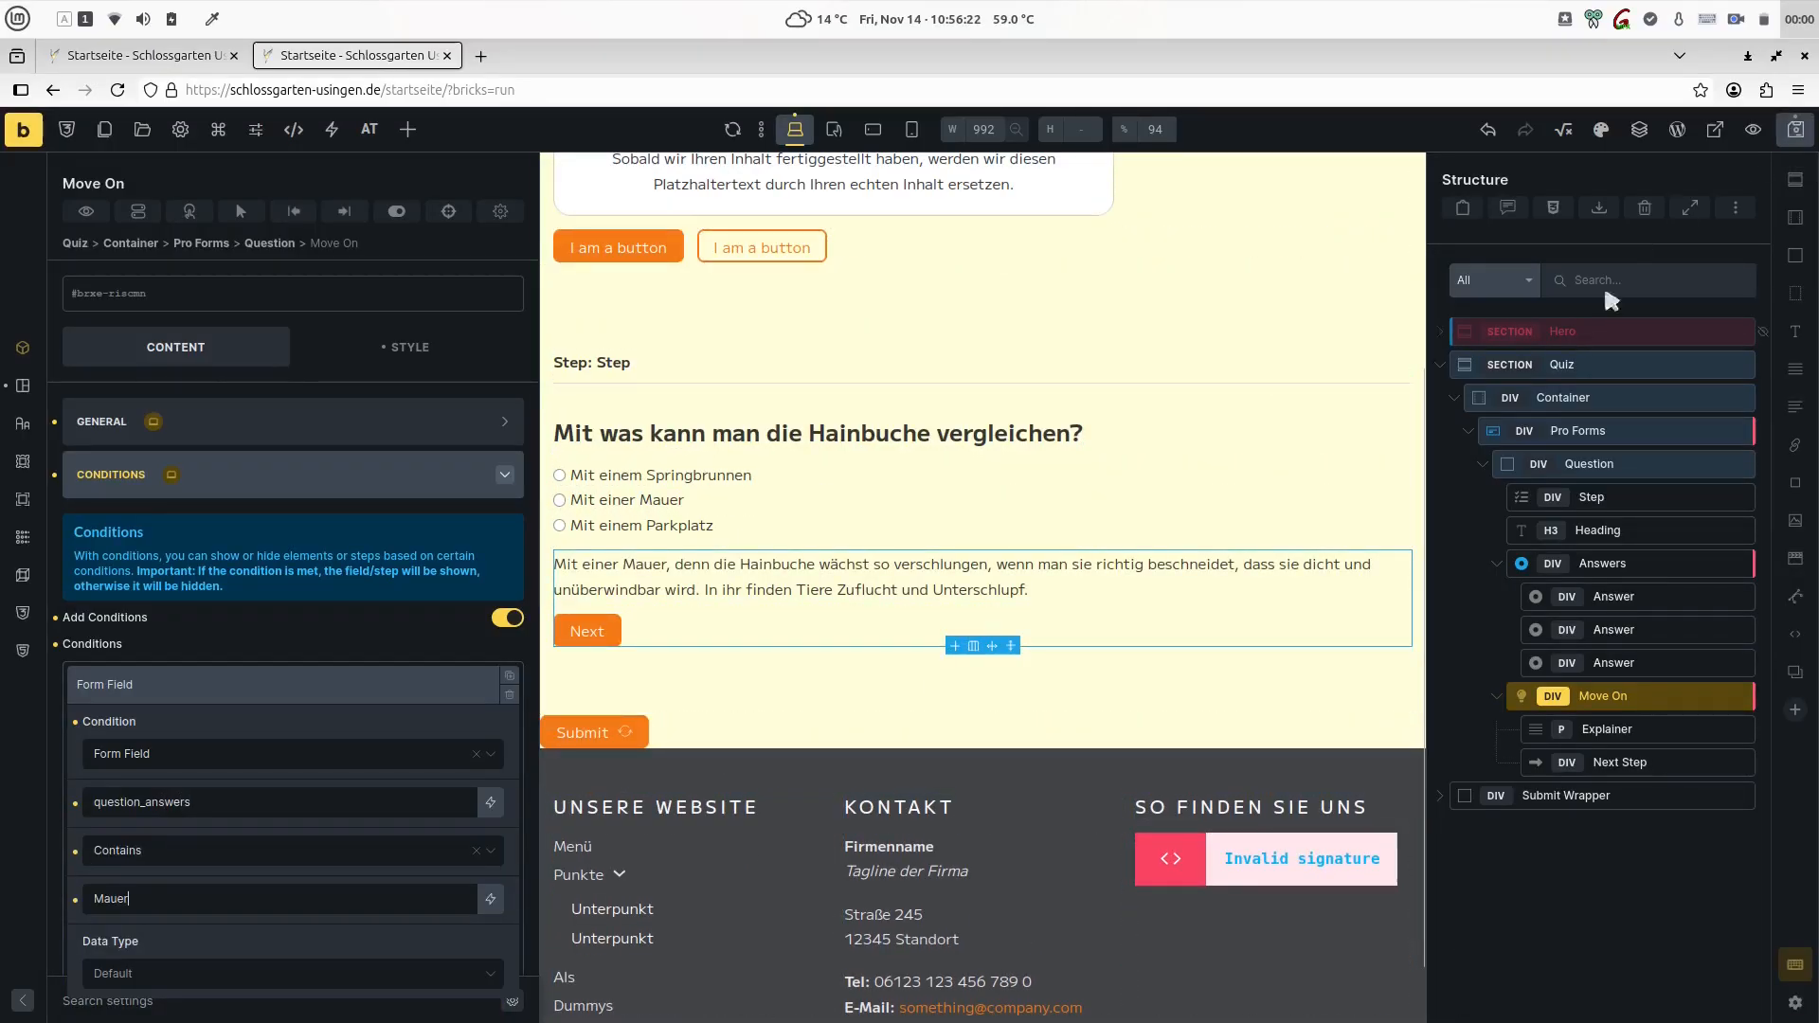
- Set the Next Step button's label to "Nächste Frage" and save the page
click(1620, 762)
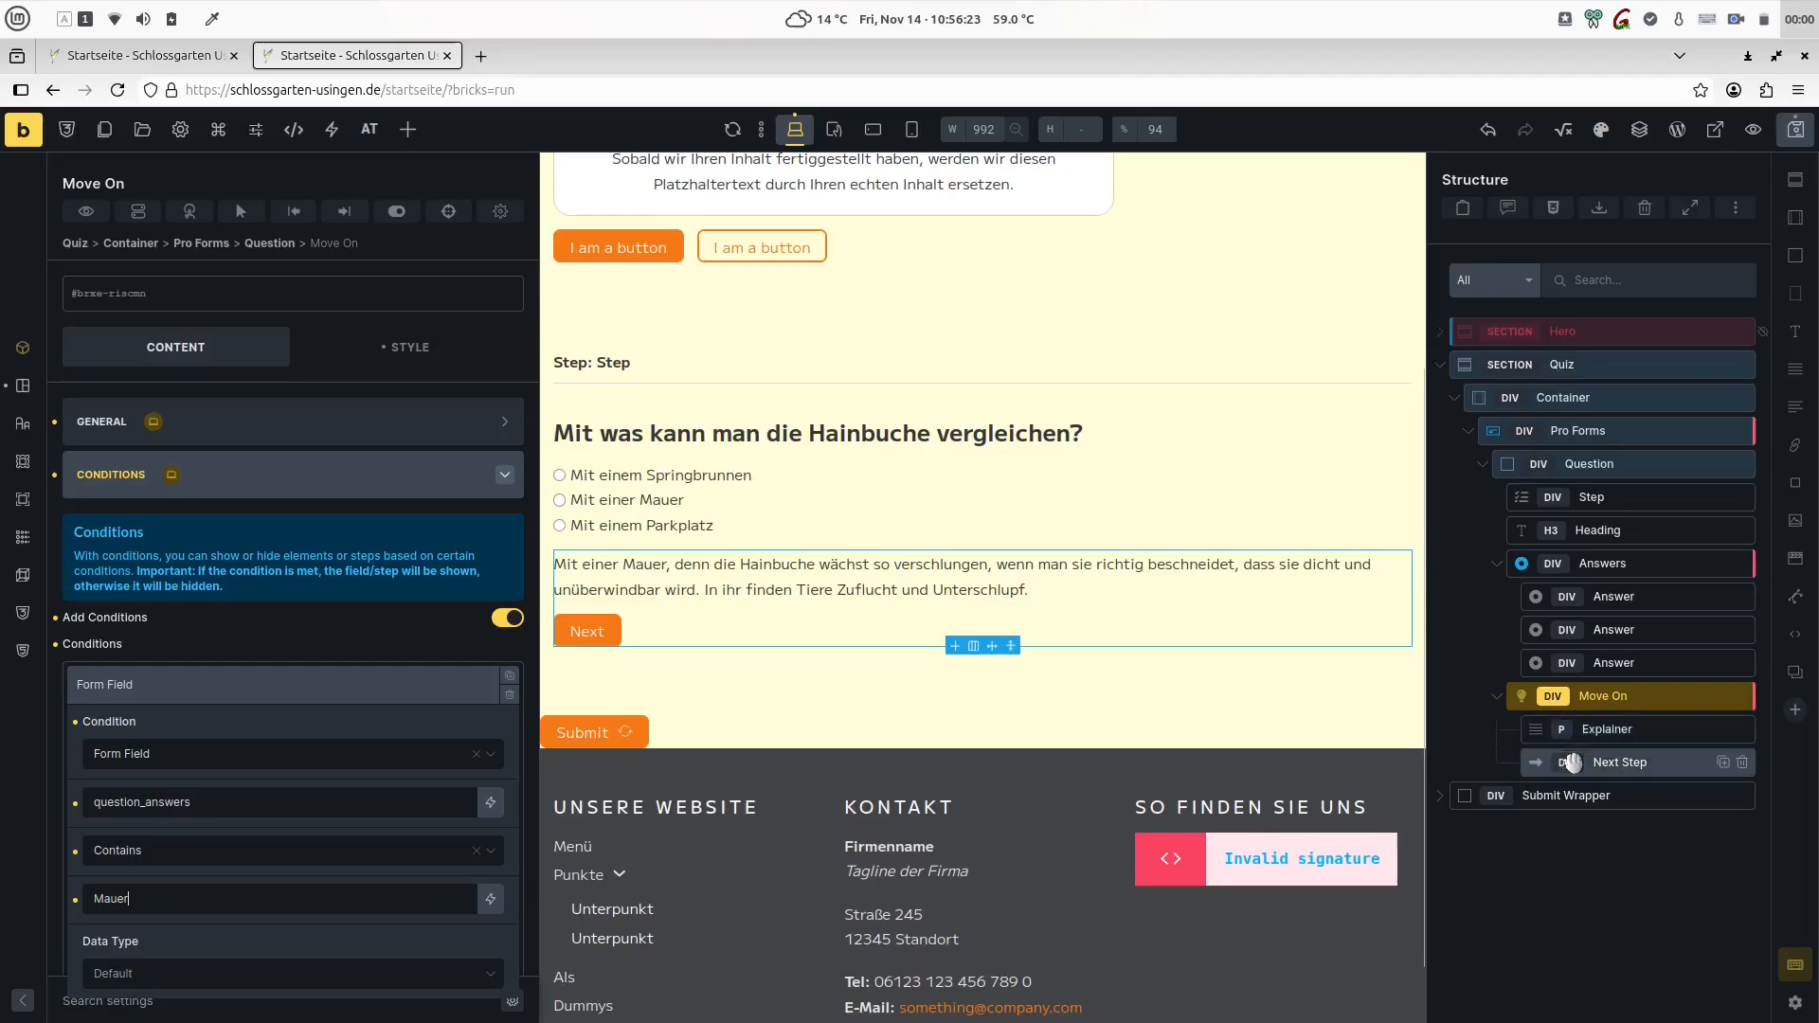
click(234, 440)
double_click(133, 475)
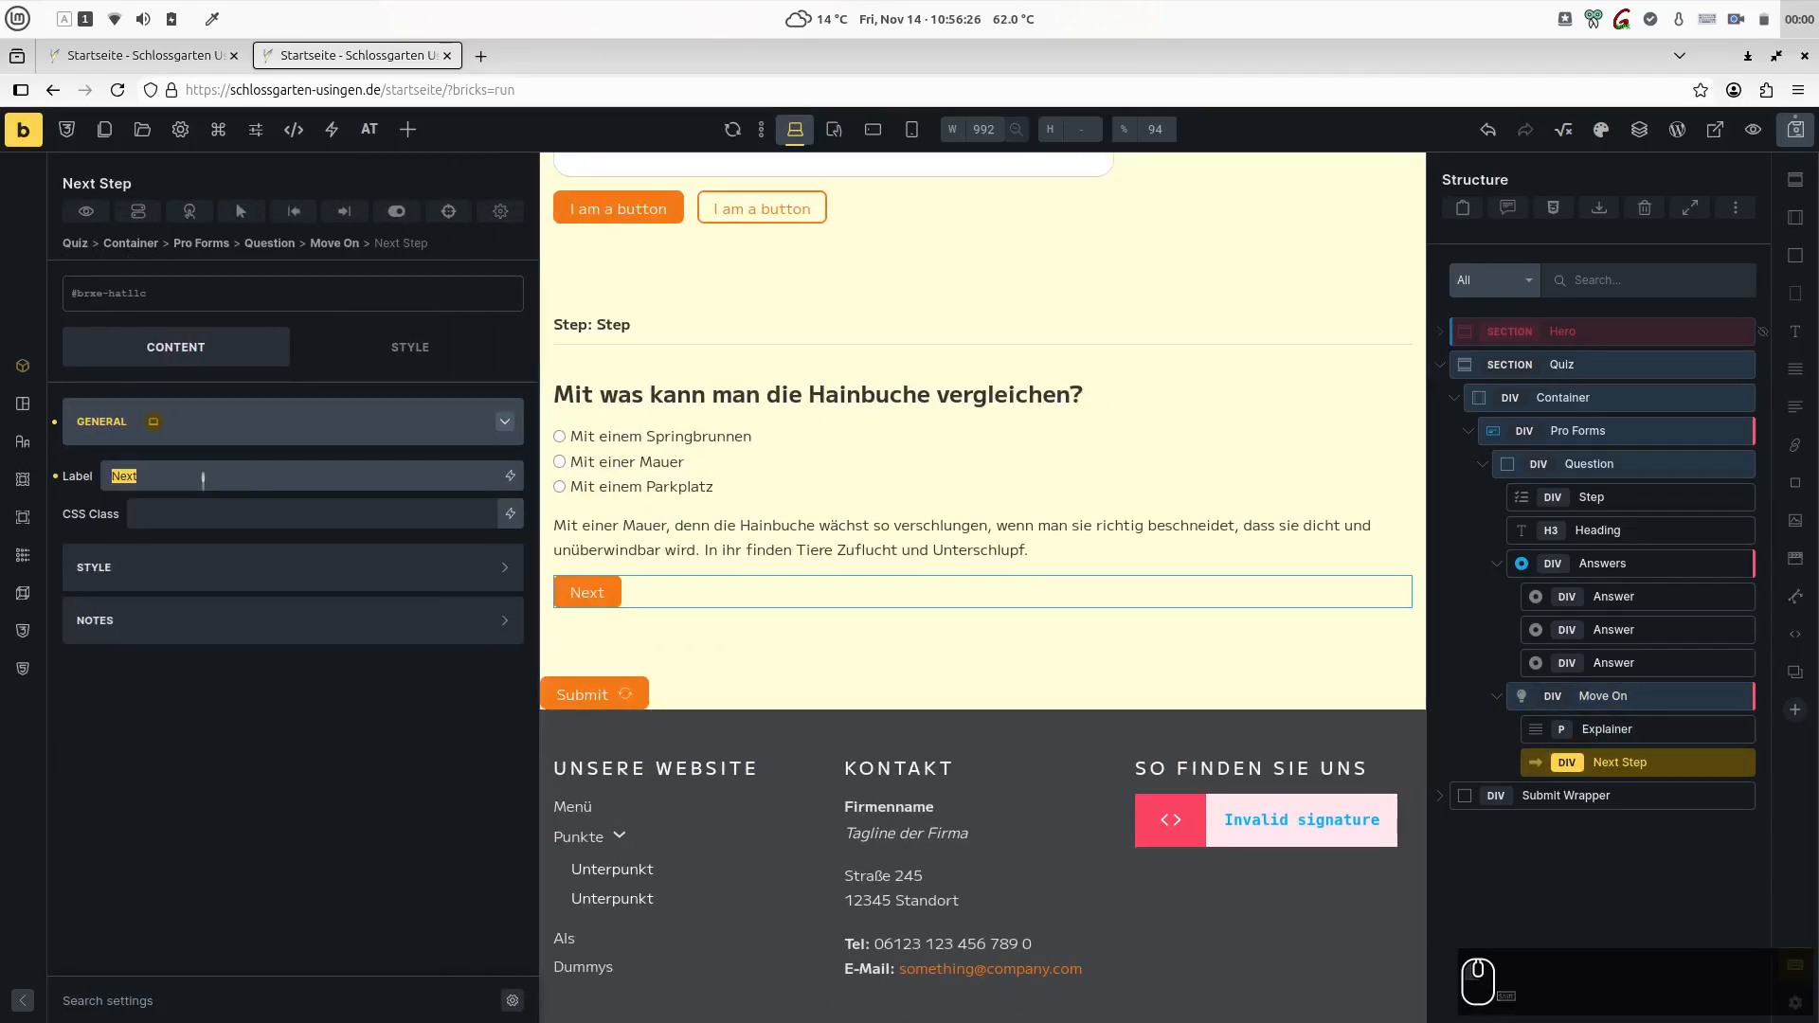
text(Nächste Frage)
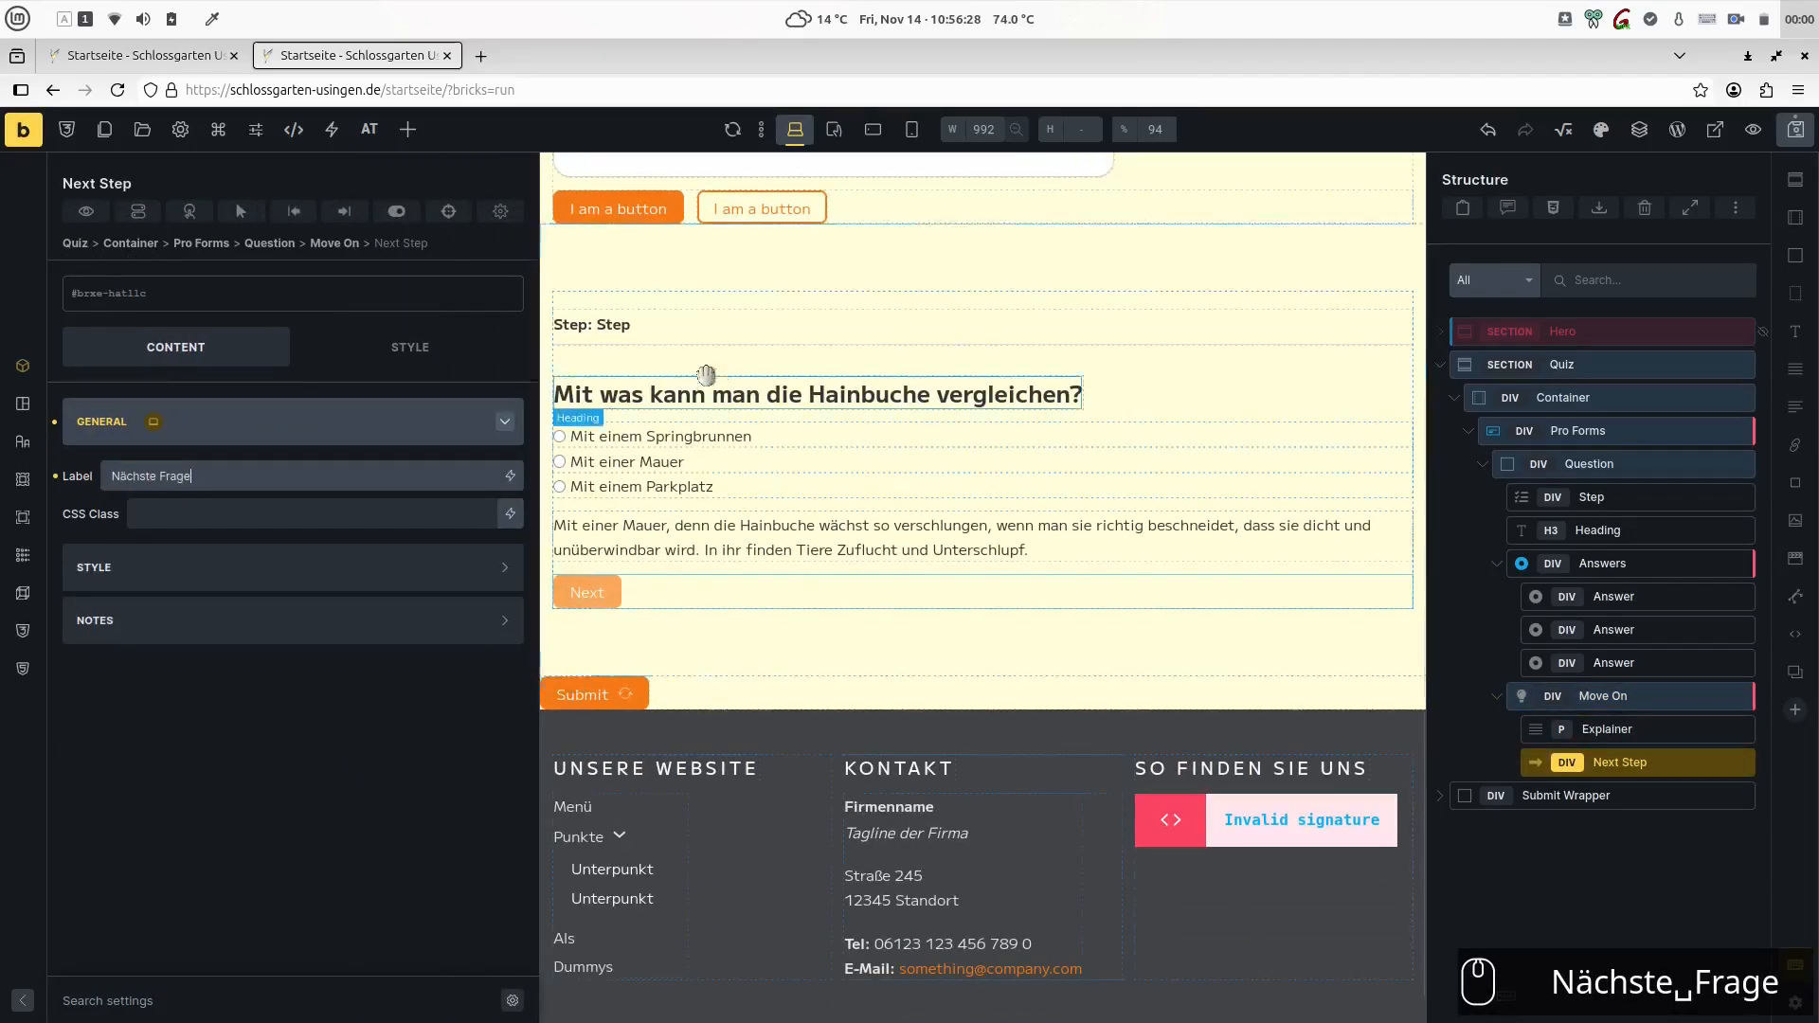
click(1795, 129)
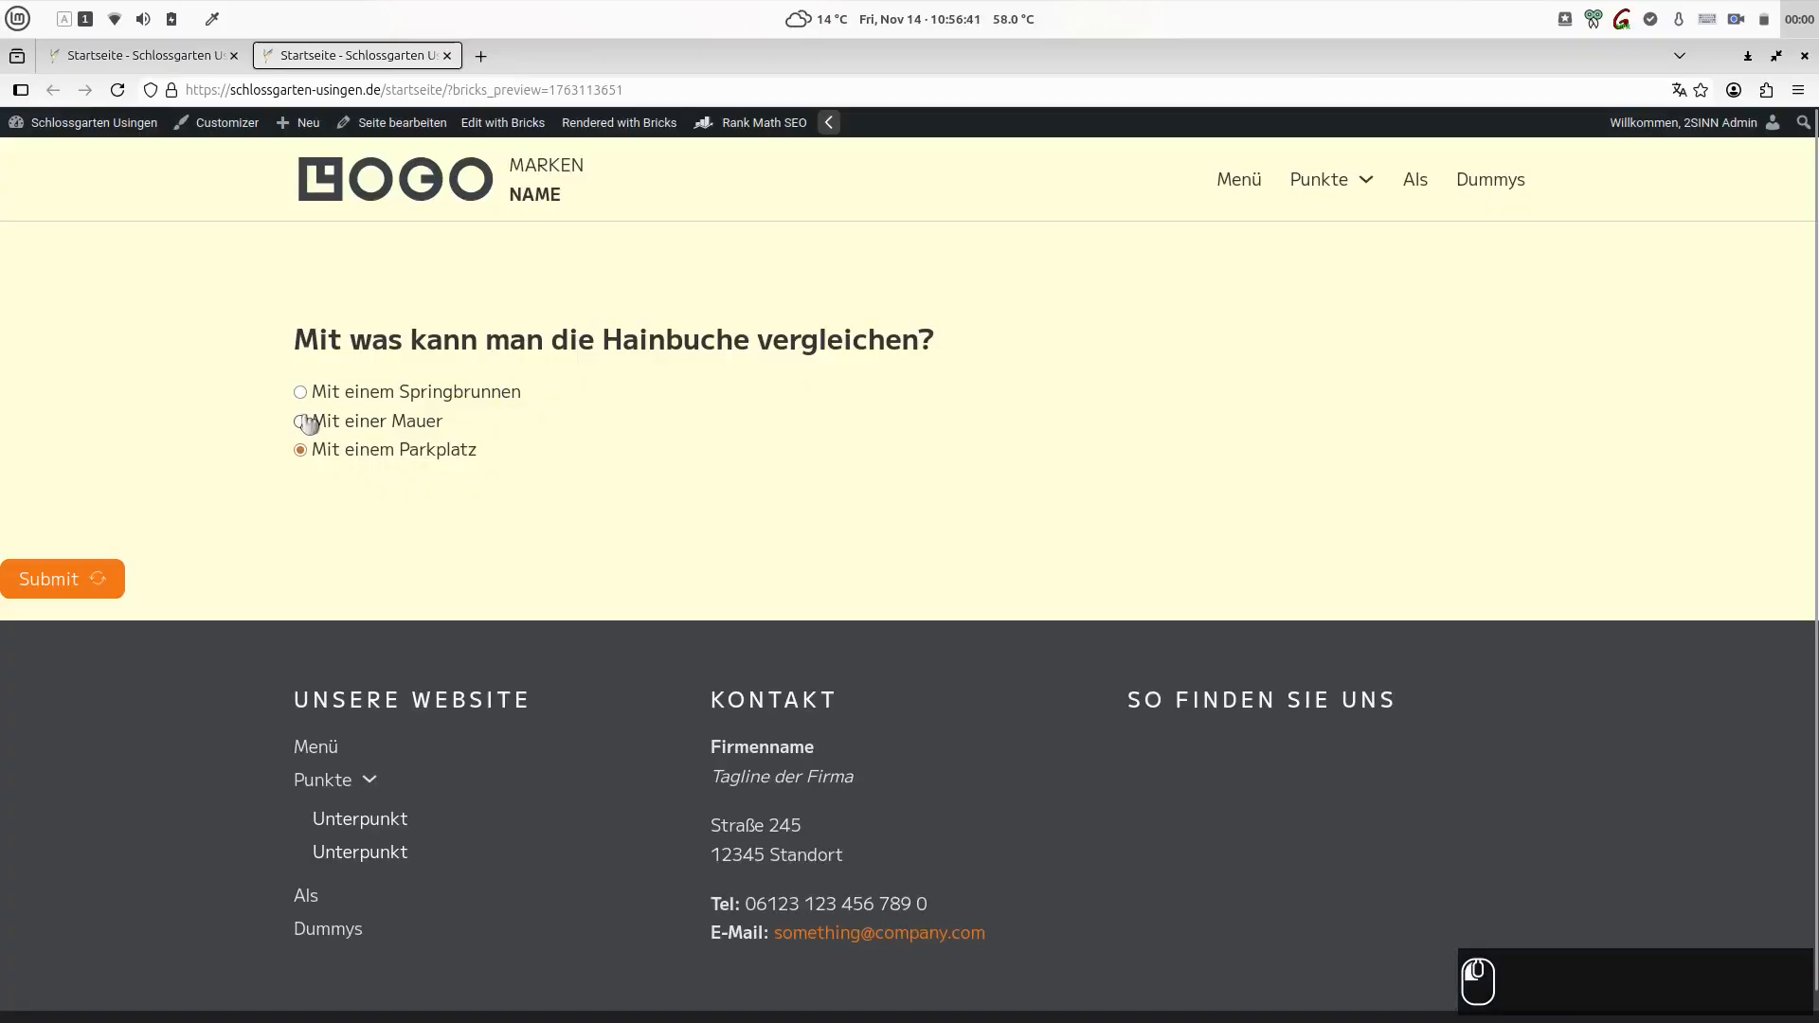
- Create classes for the Question block and its children with basename question, naming the Next Step class question__next and erasing the ID styles
click(301, 420)
click(301, 392)
right_click(1535, 403)
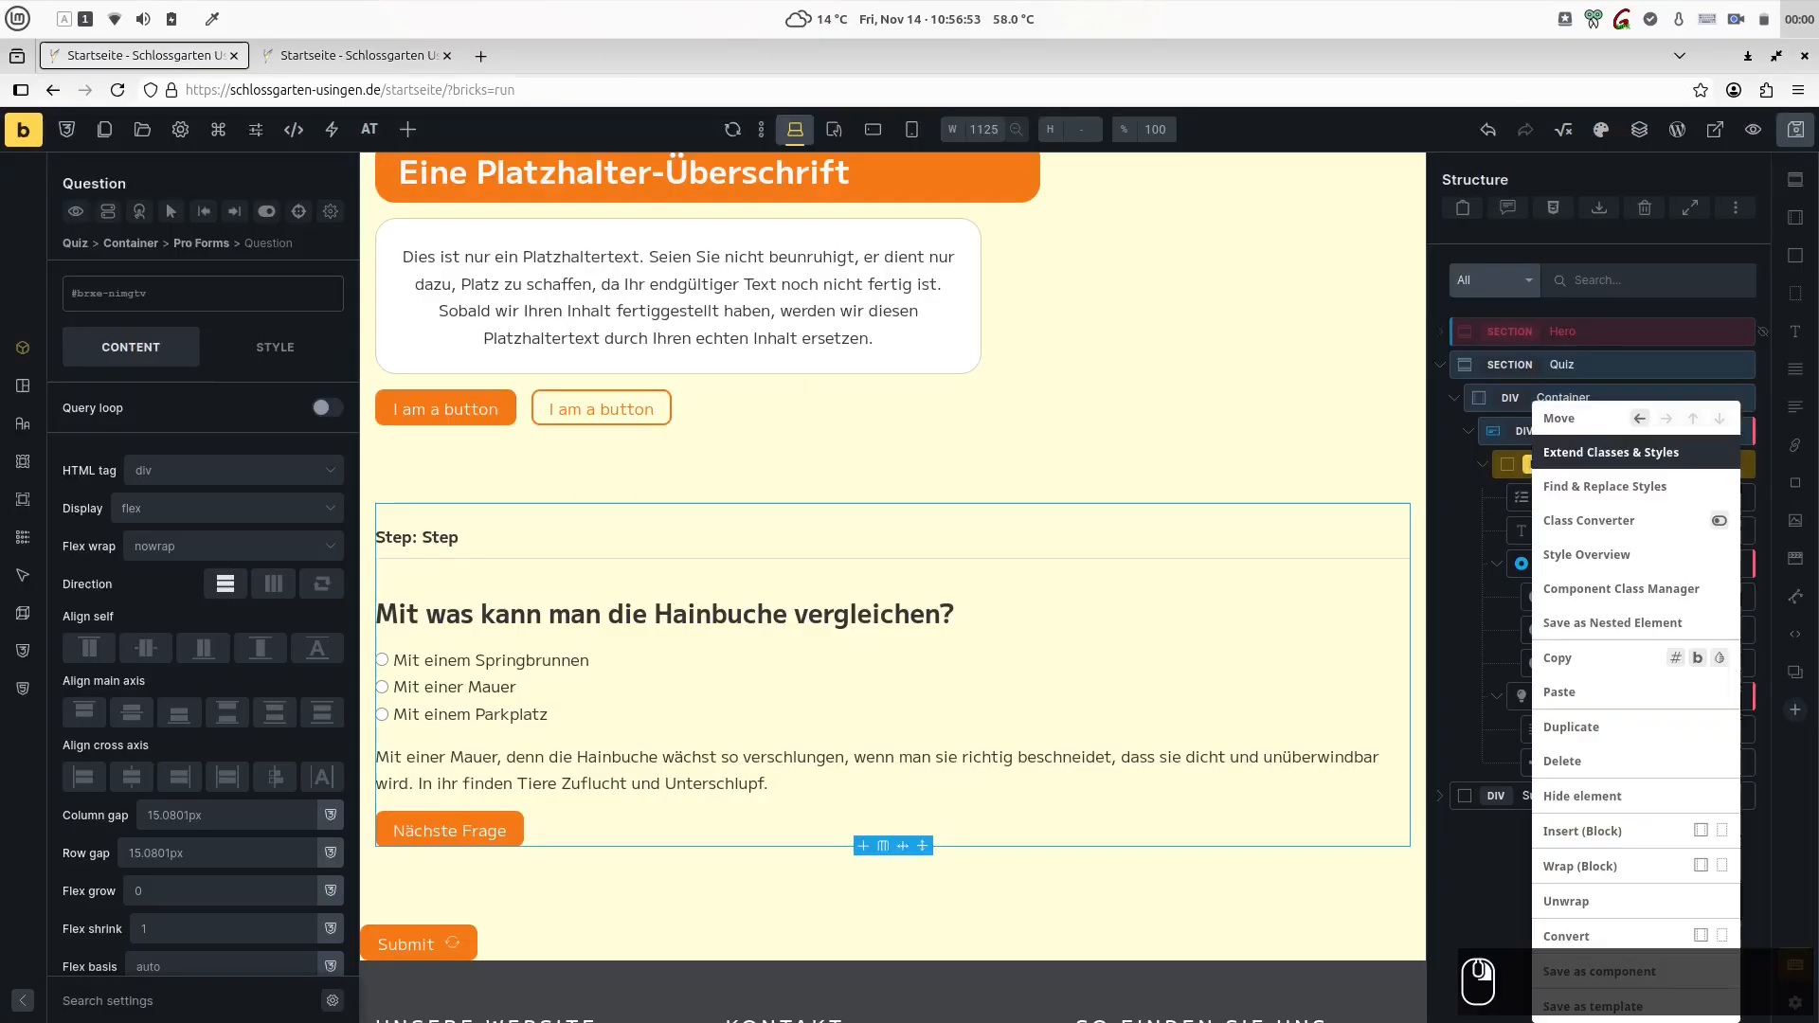
click(1609, 529)
drag(1739, 675, 1715, 675)
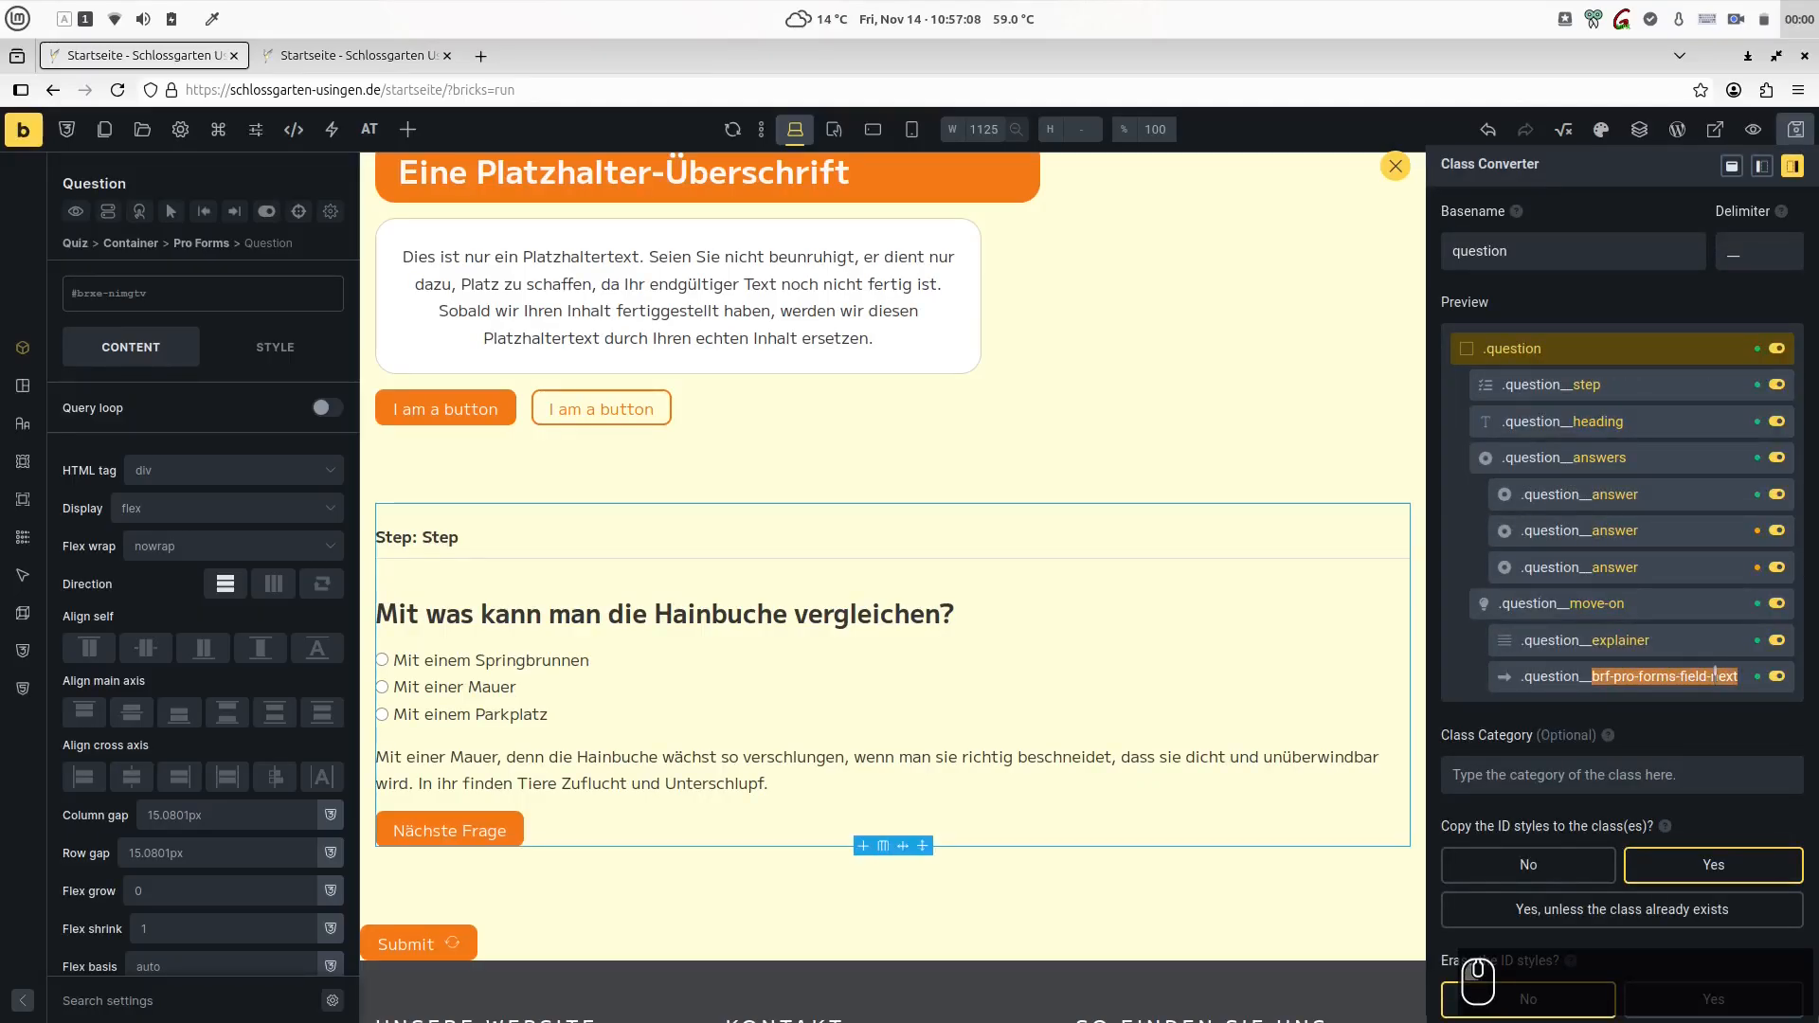
text(next)
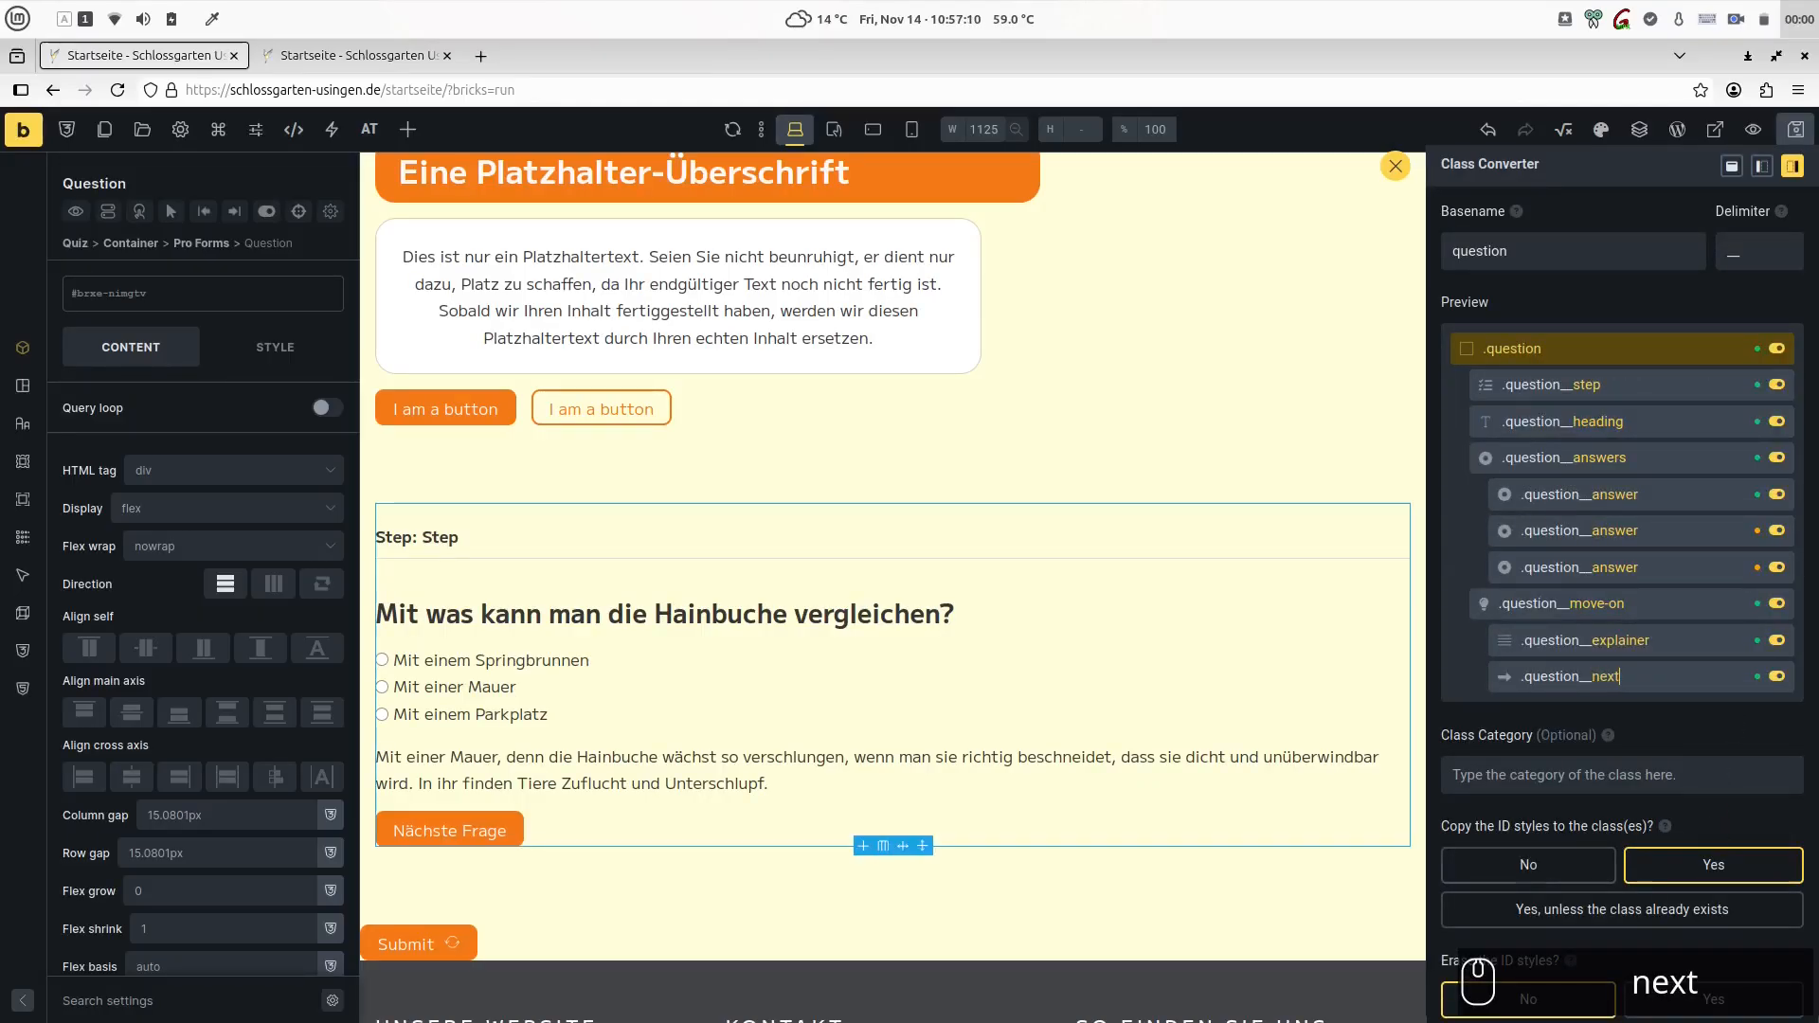
scroll(1466, 671, down, 2)
click(1687, 837)
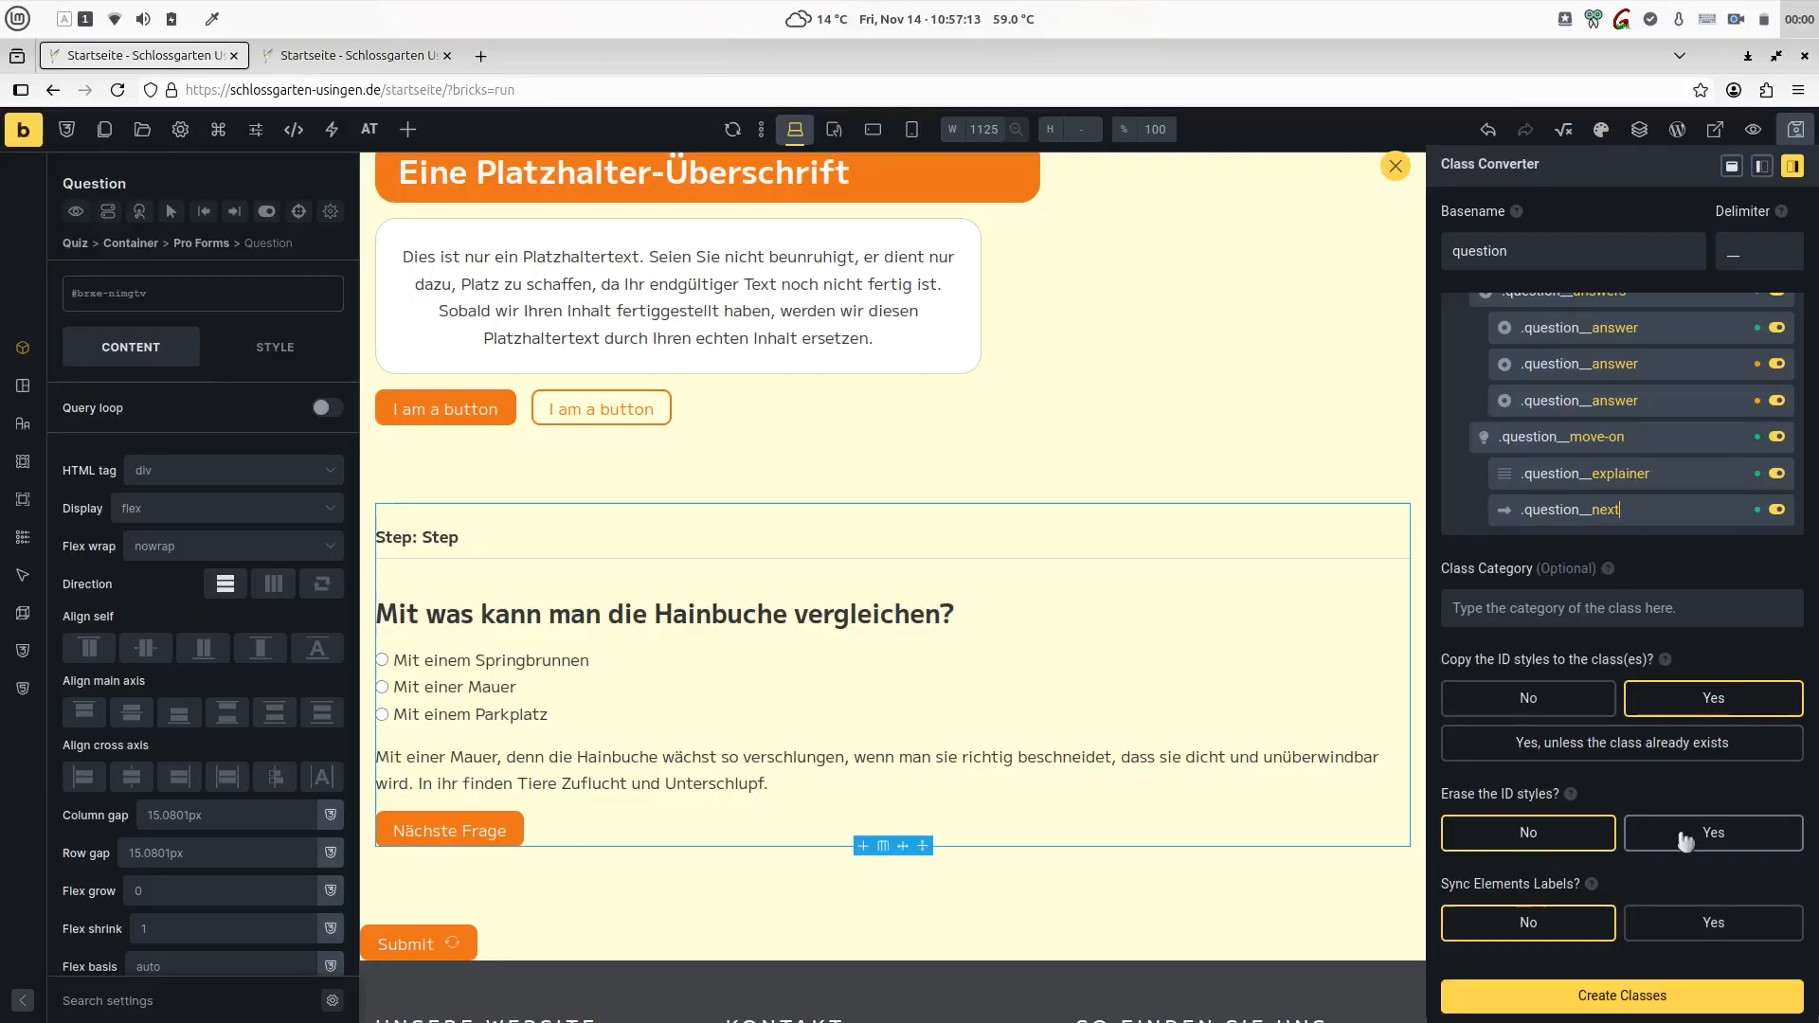
click(1622, 1002)
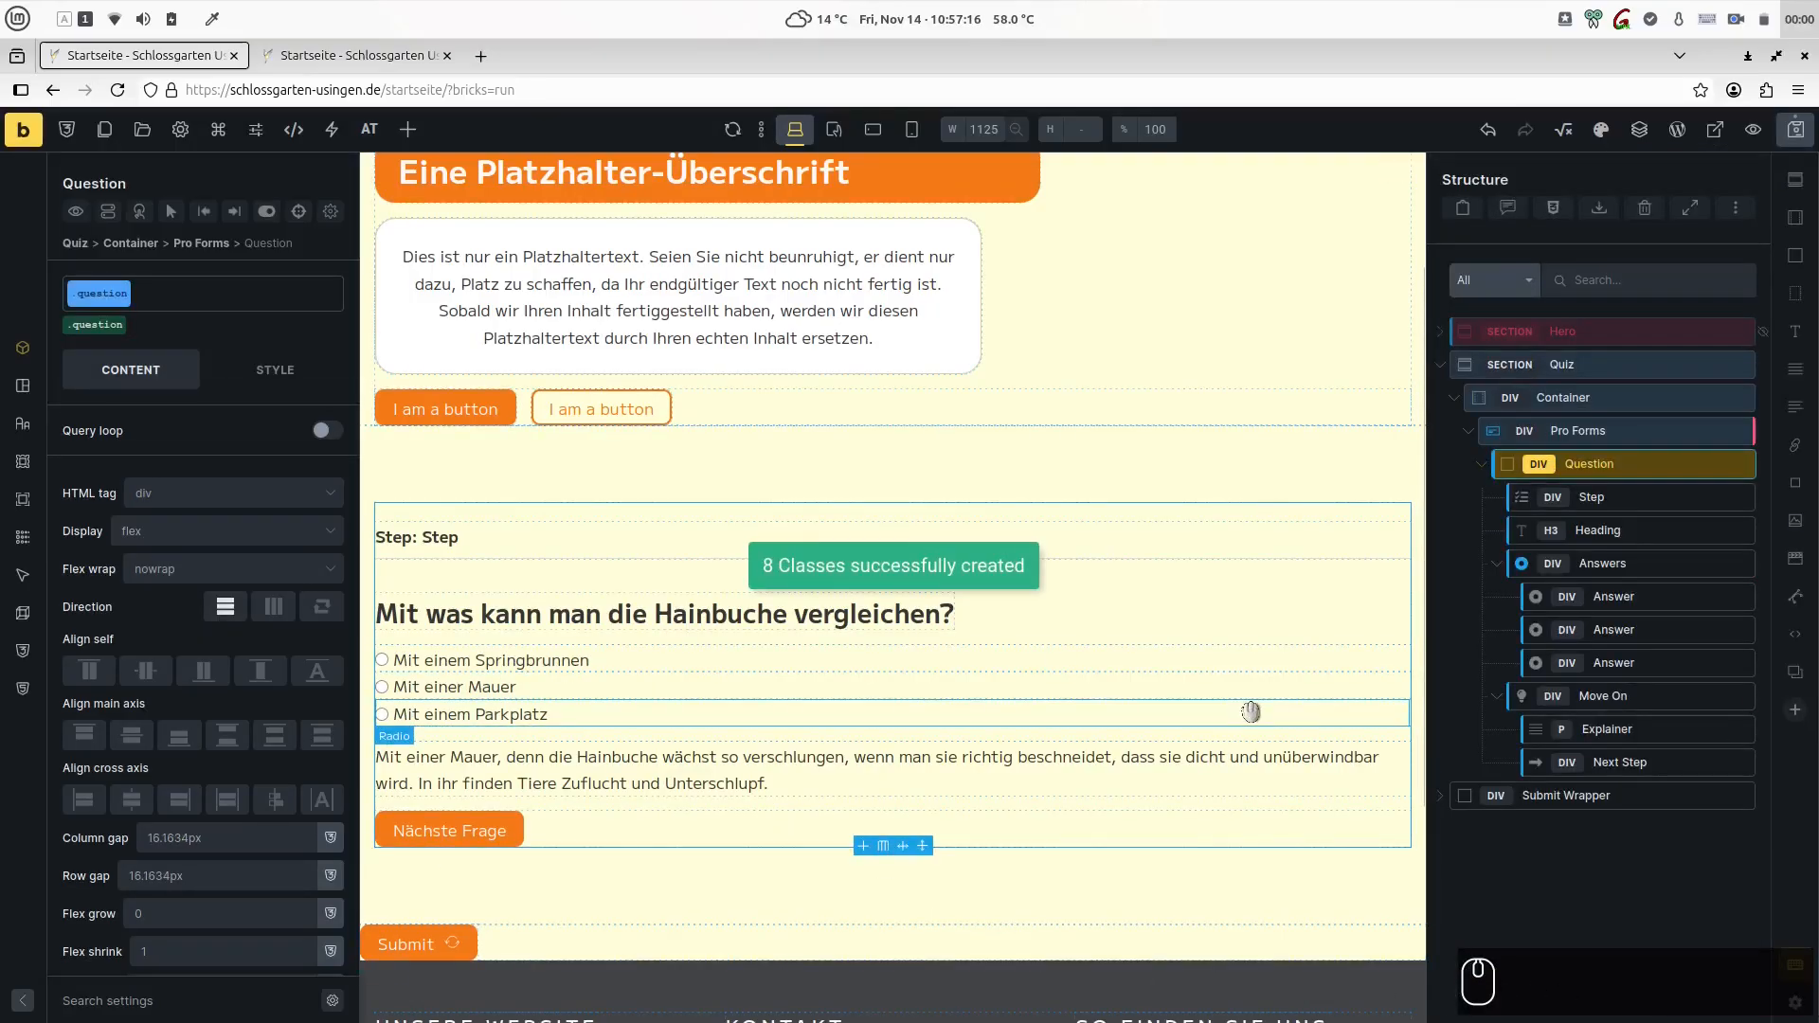
- Collapse the Question block and duplicate it until Pro Forms holds nine Question blocks
click(1482, 463)
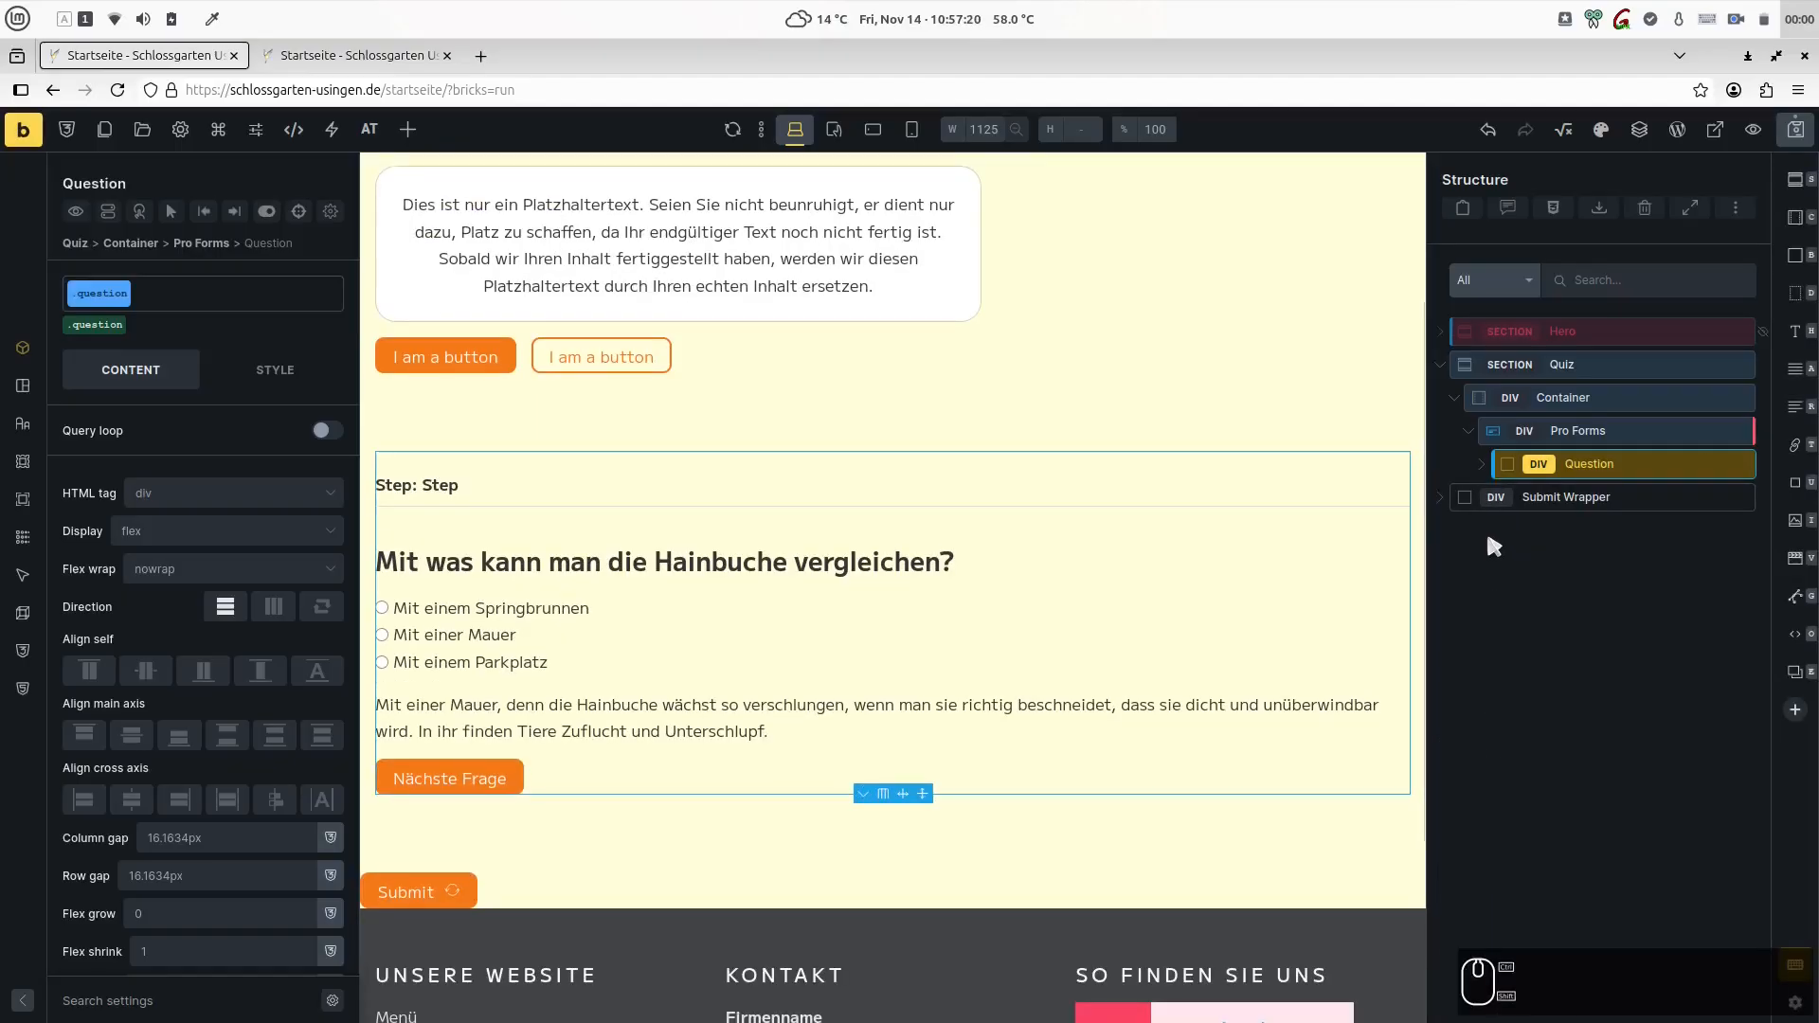
key(ctrl+shift+d)
key(ctrl+shift+d)
key(ctrl+shift+d)
key(ctrl+shift+d)
key(ctrl+shift+d)
key(ctrl+shift+d)
key(ctrl+shift+d)
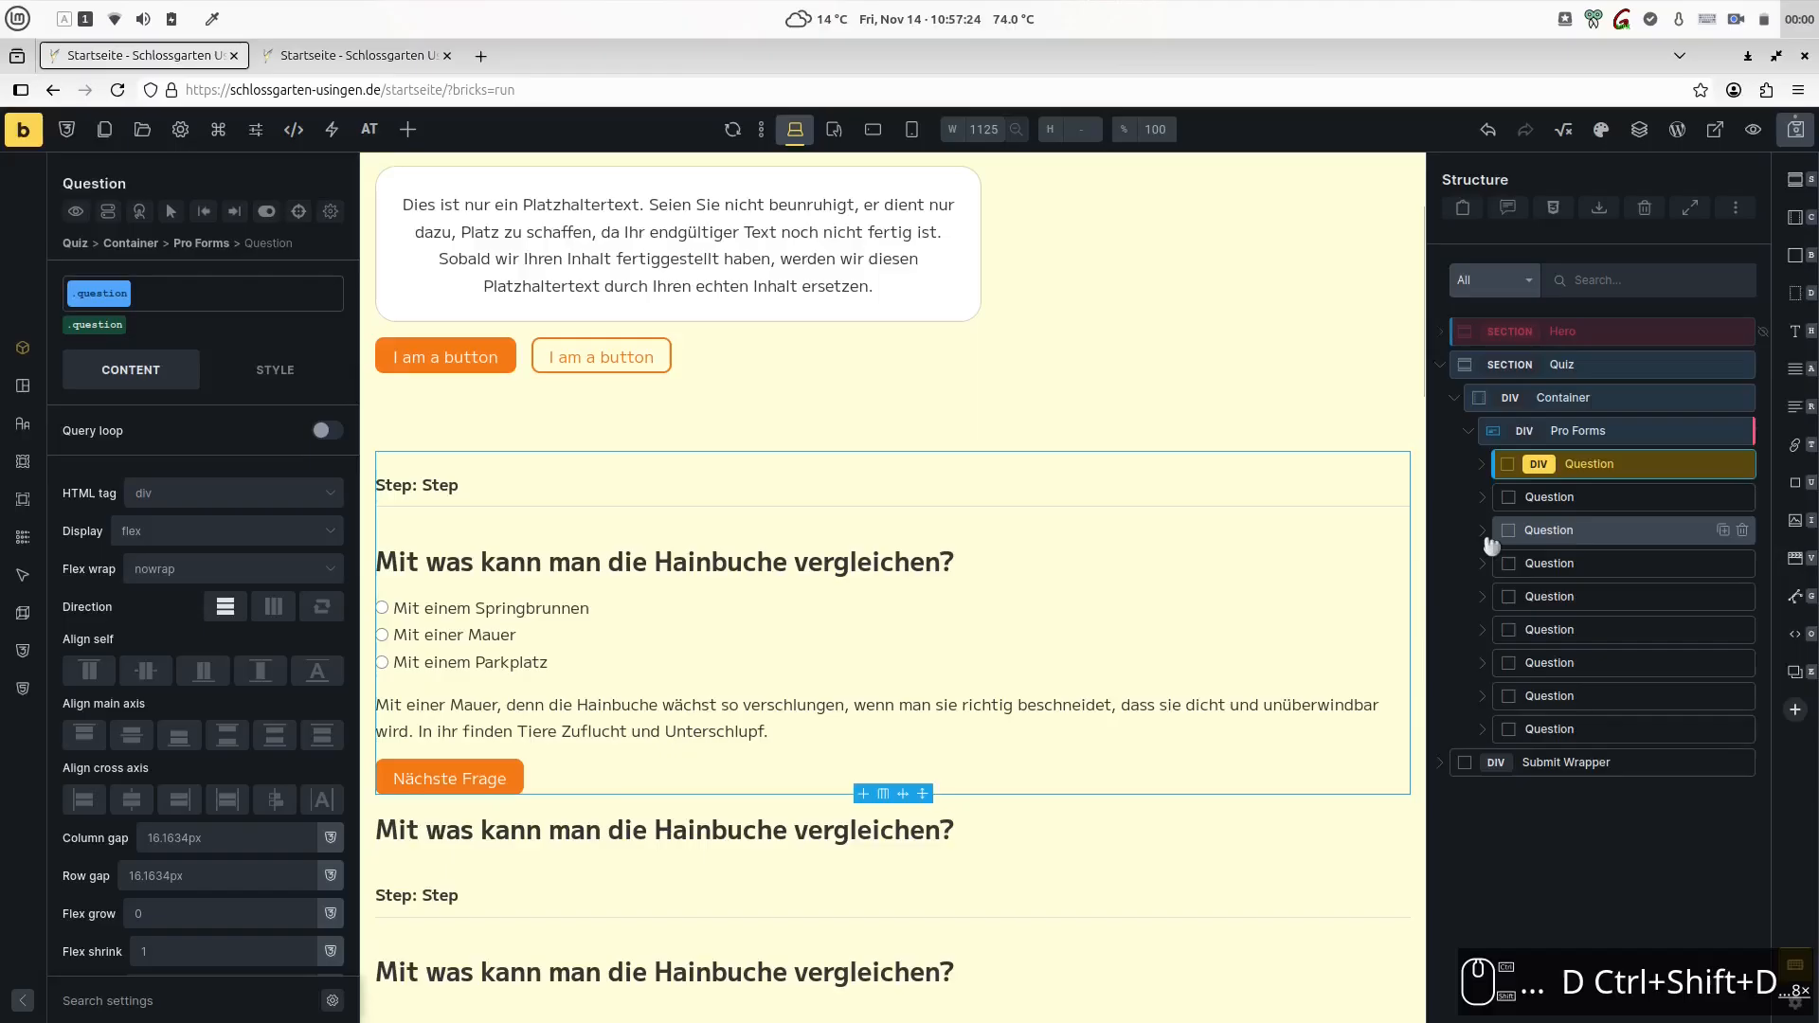
key(ctrl+shift+d)
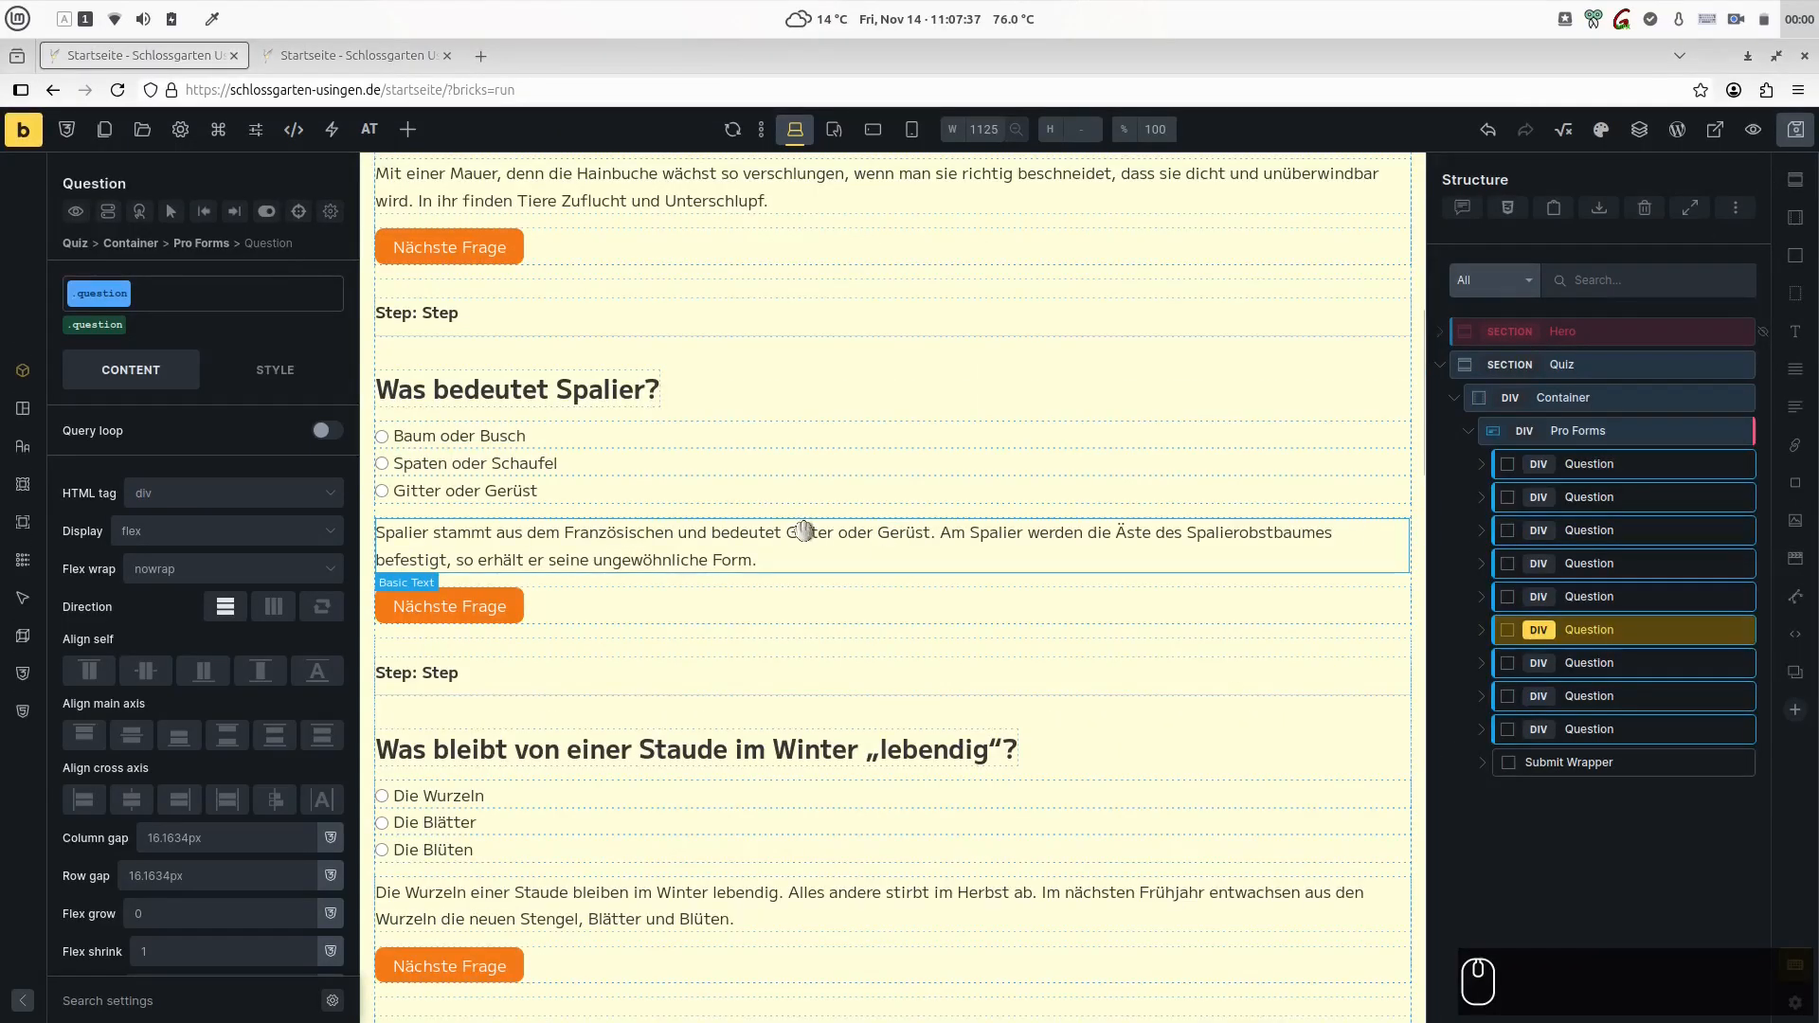
scroll(806, 524, up, 5)
scroll(806, 524, up, 1)
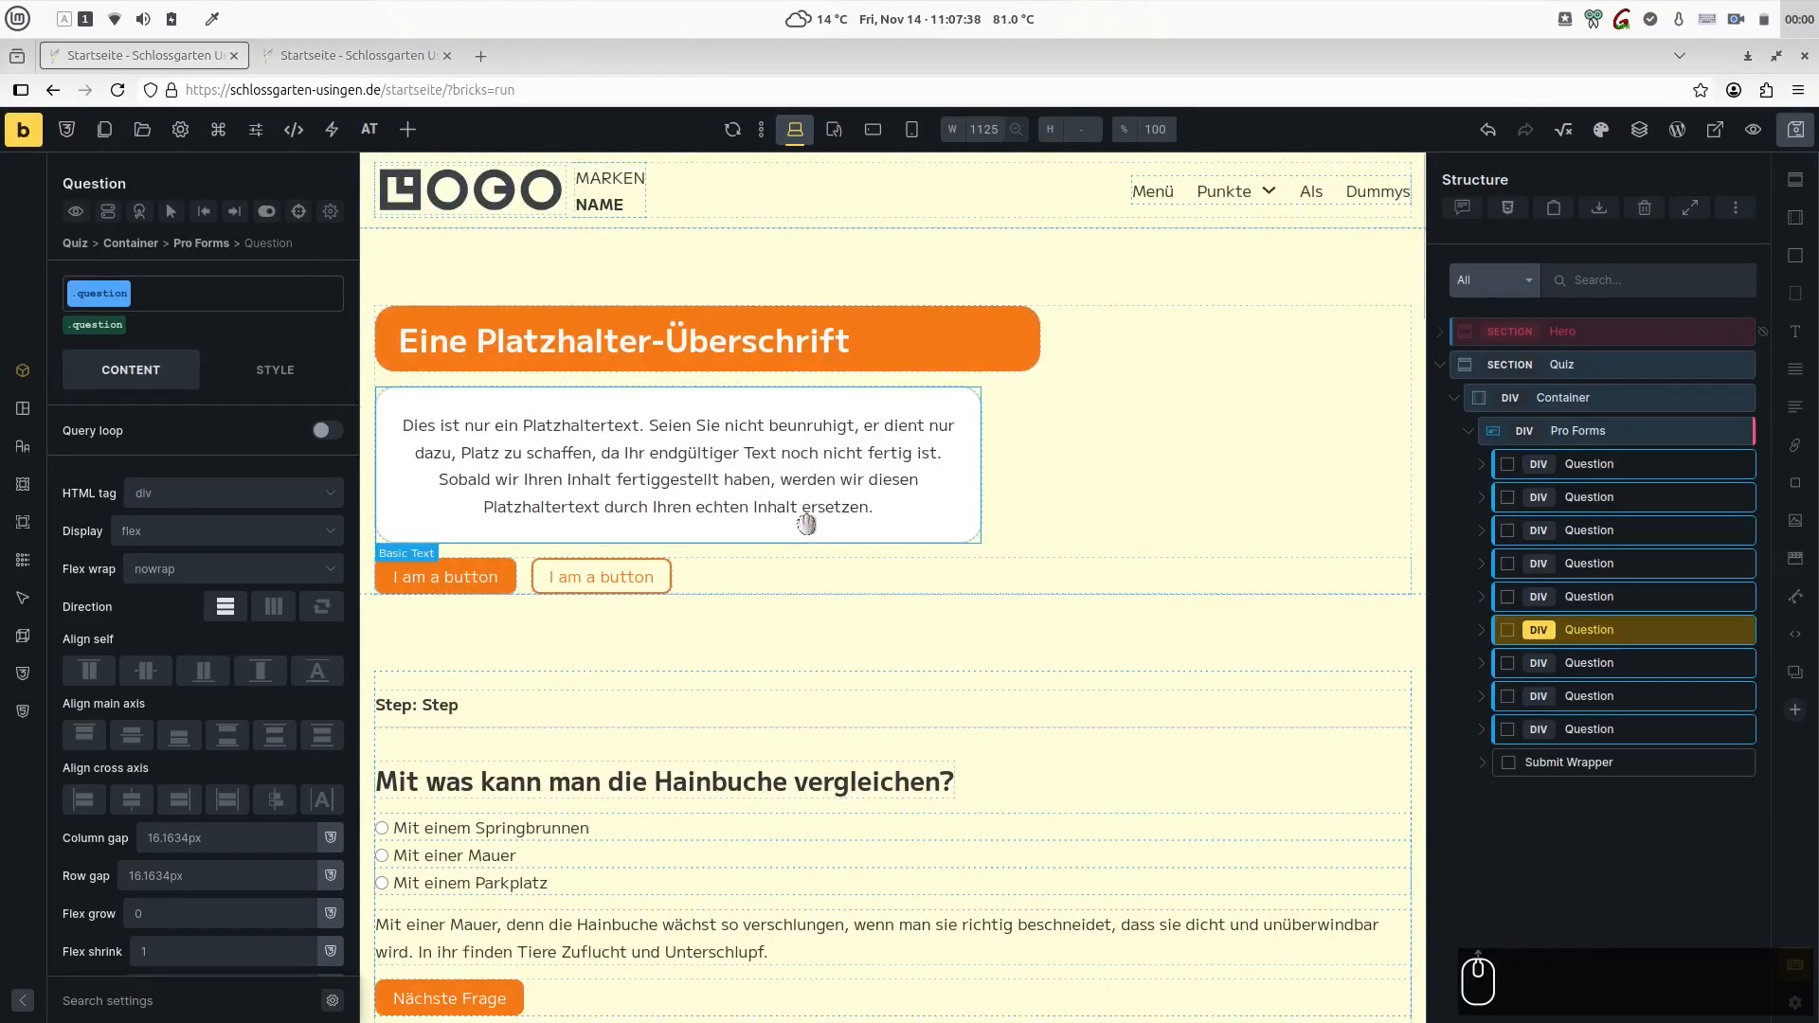
- Enable Step Navigation, Animate Steps, Jump to Top and Show Summary in the Pro Forms multi-step settings and save the page
scroll(977, 524, down, 20)
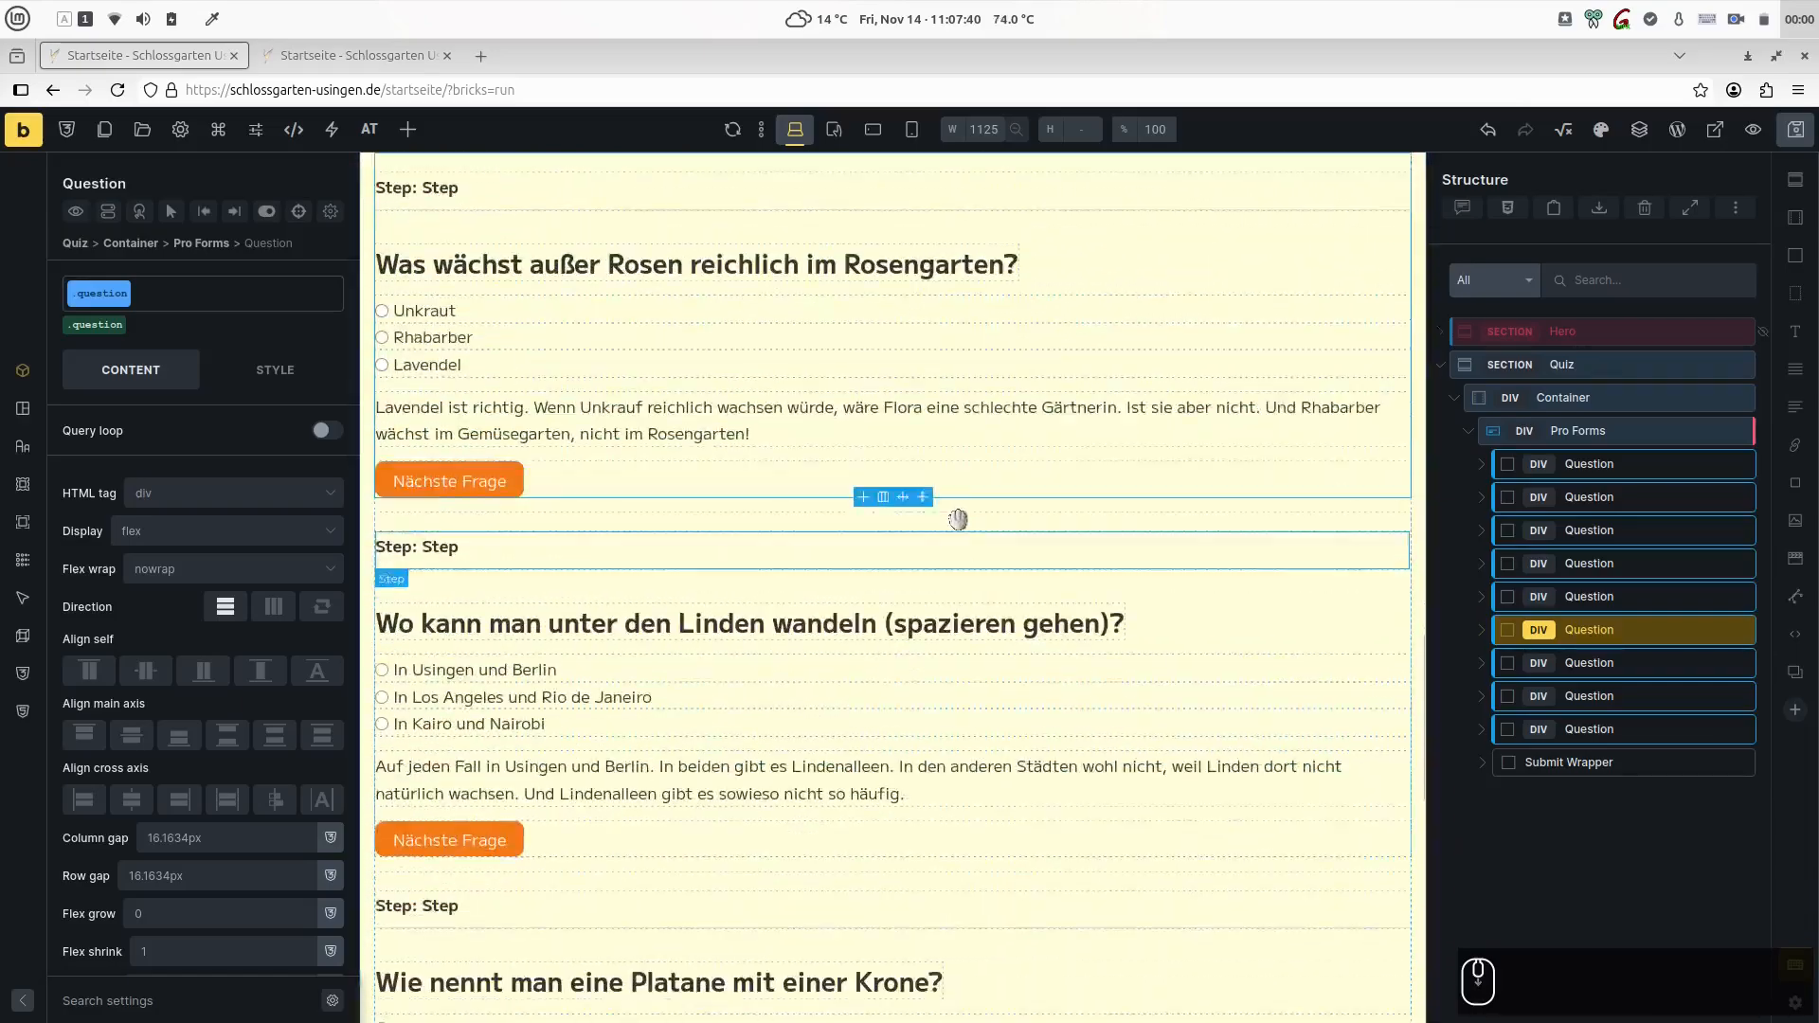
click(1514, 431)
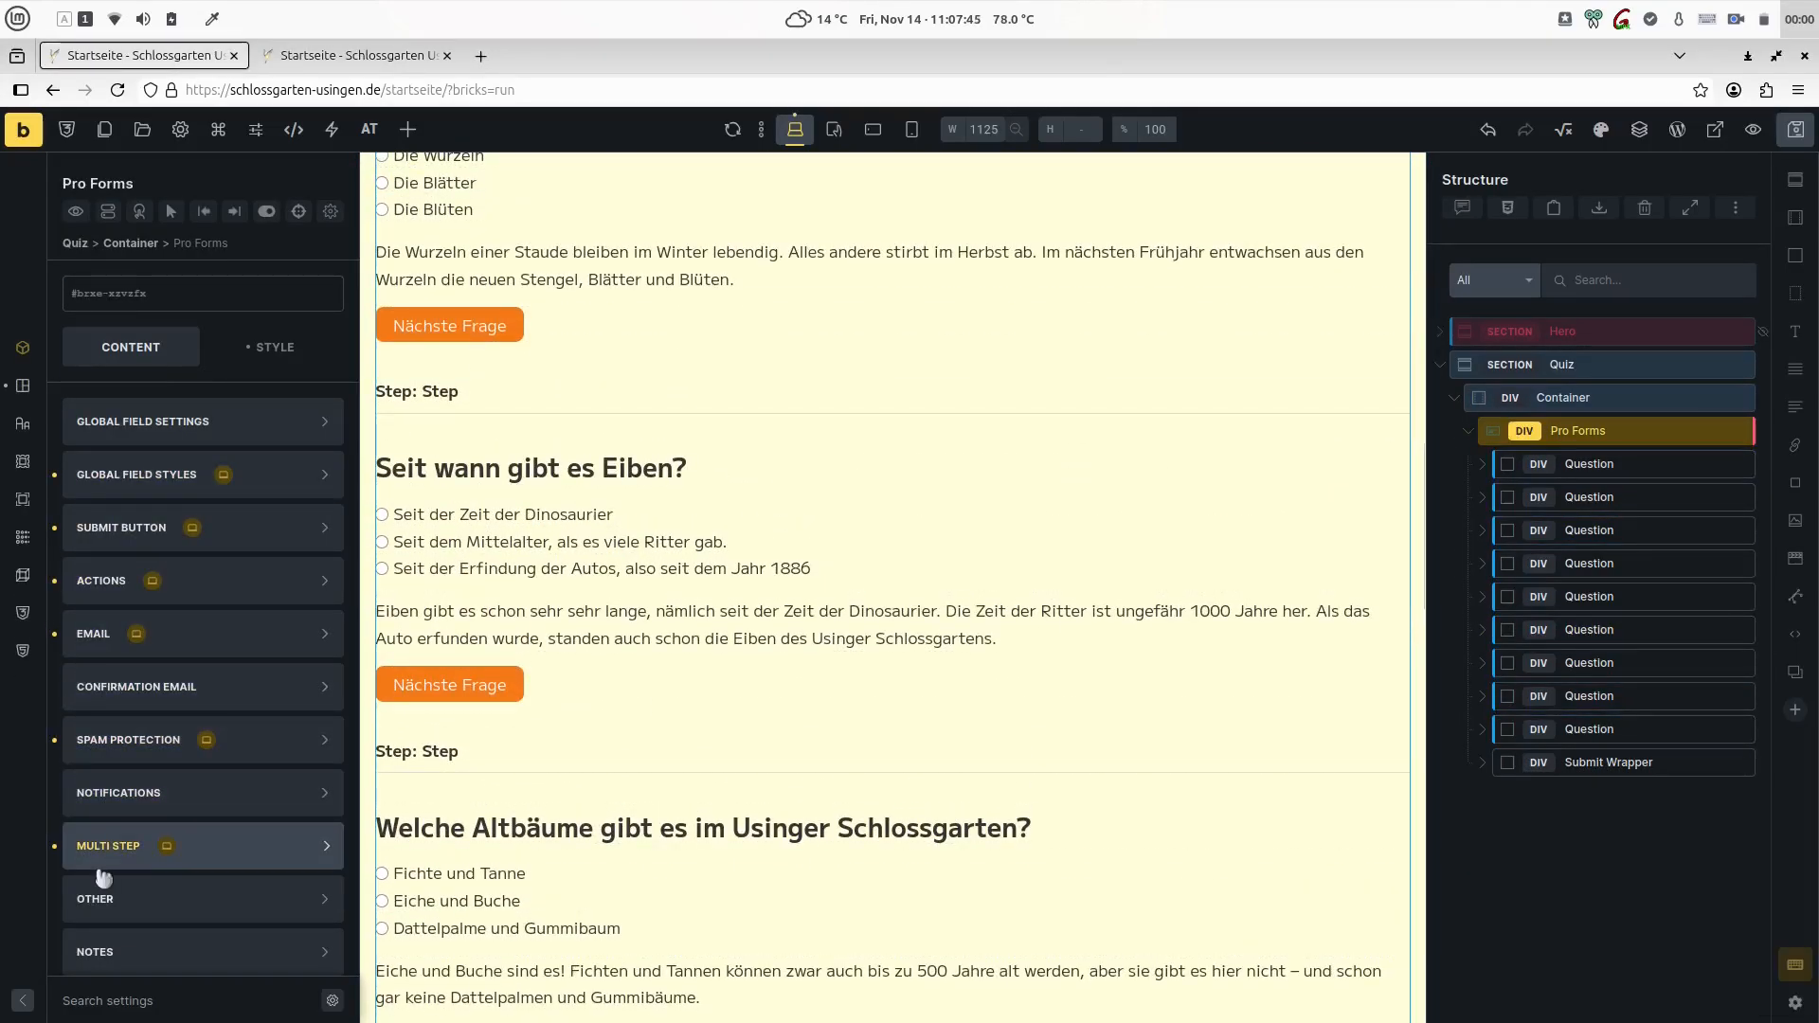
click(114, 847)
scroll(239, 810, down, 3)
scroll(228, 680, down, 2)
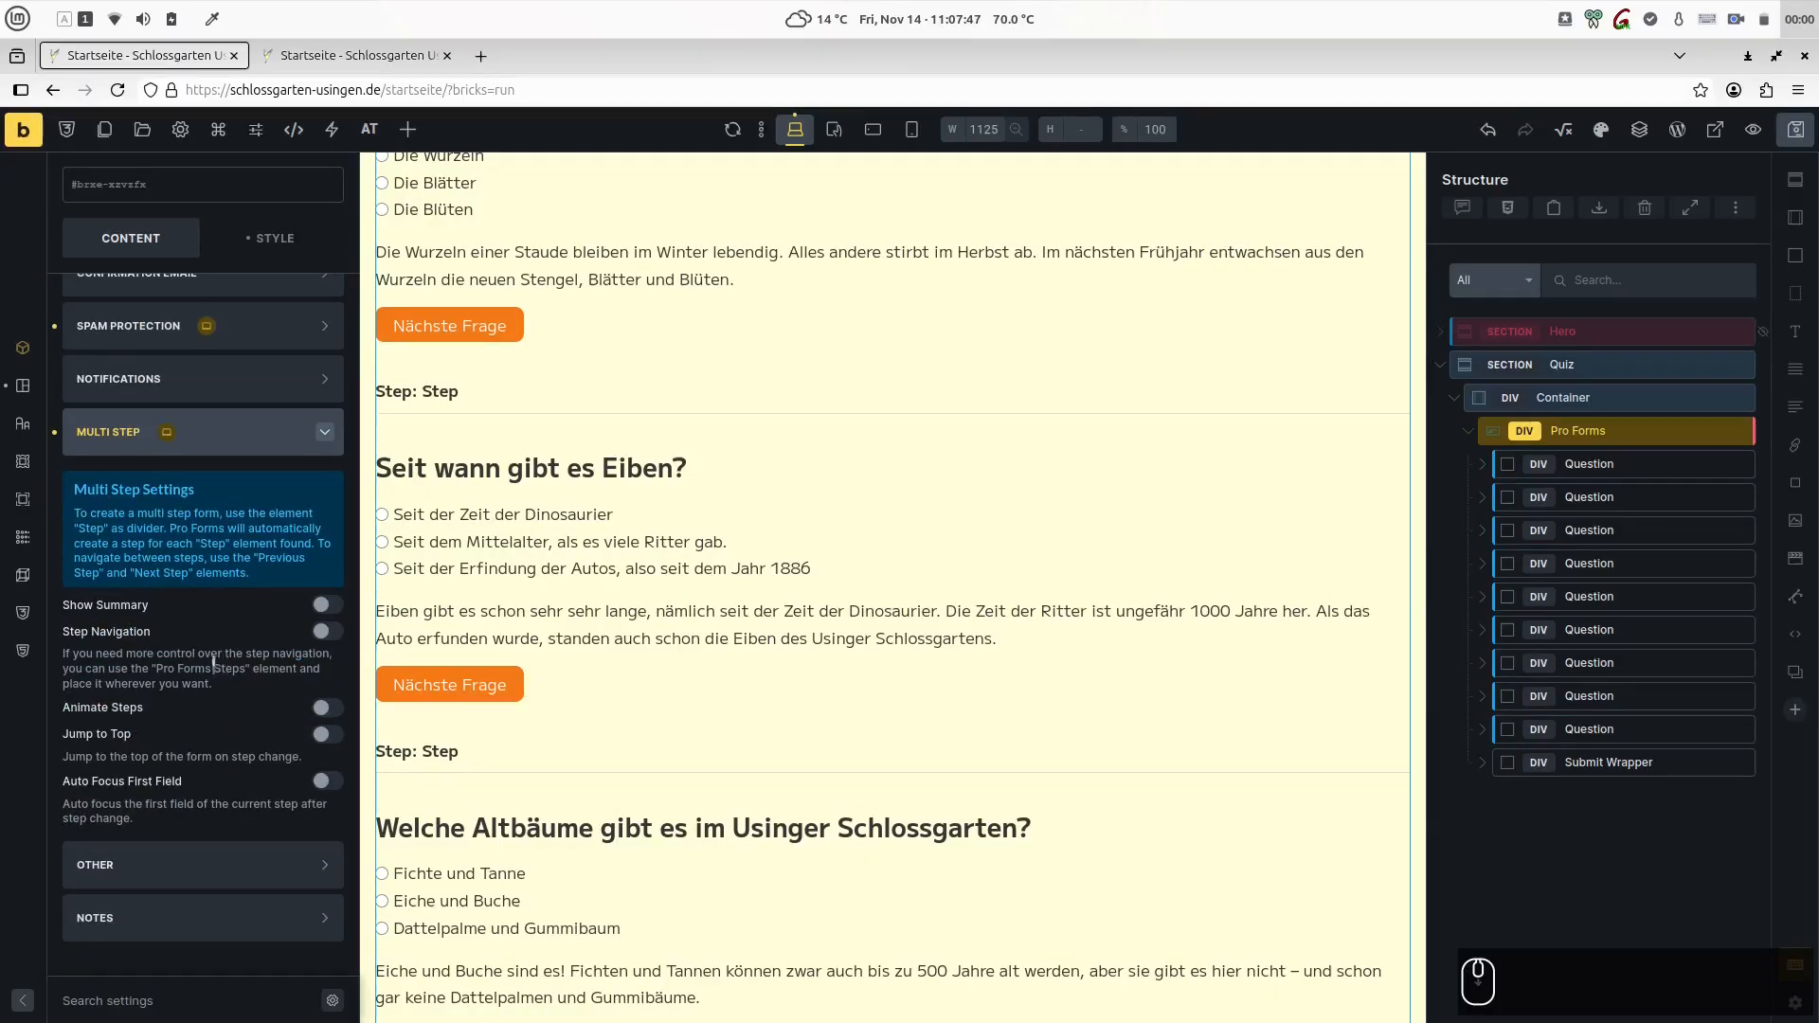
click(325, 632)
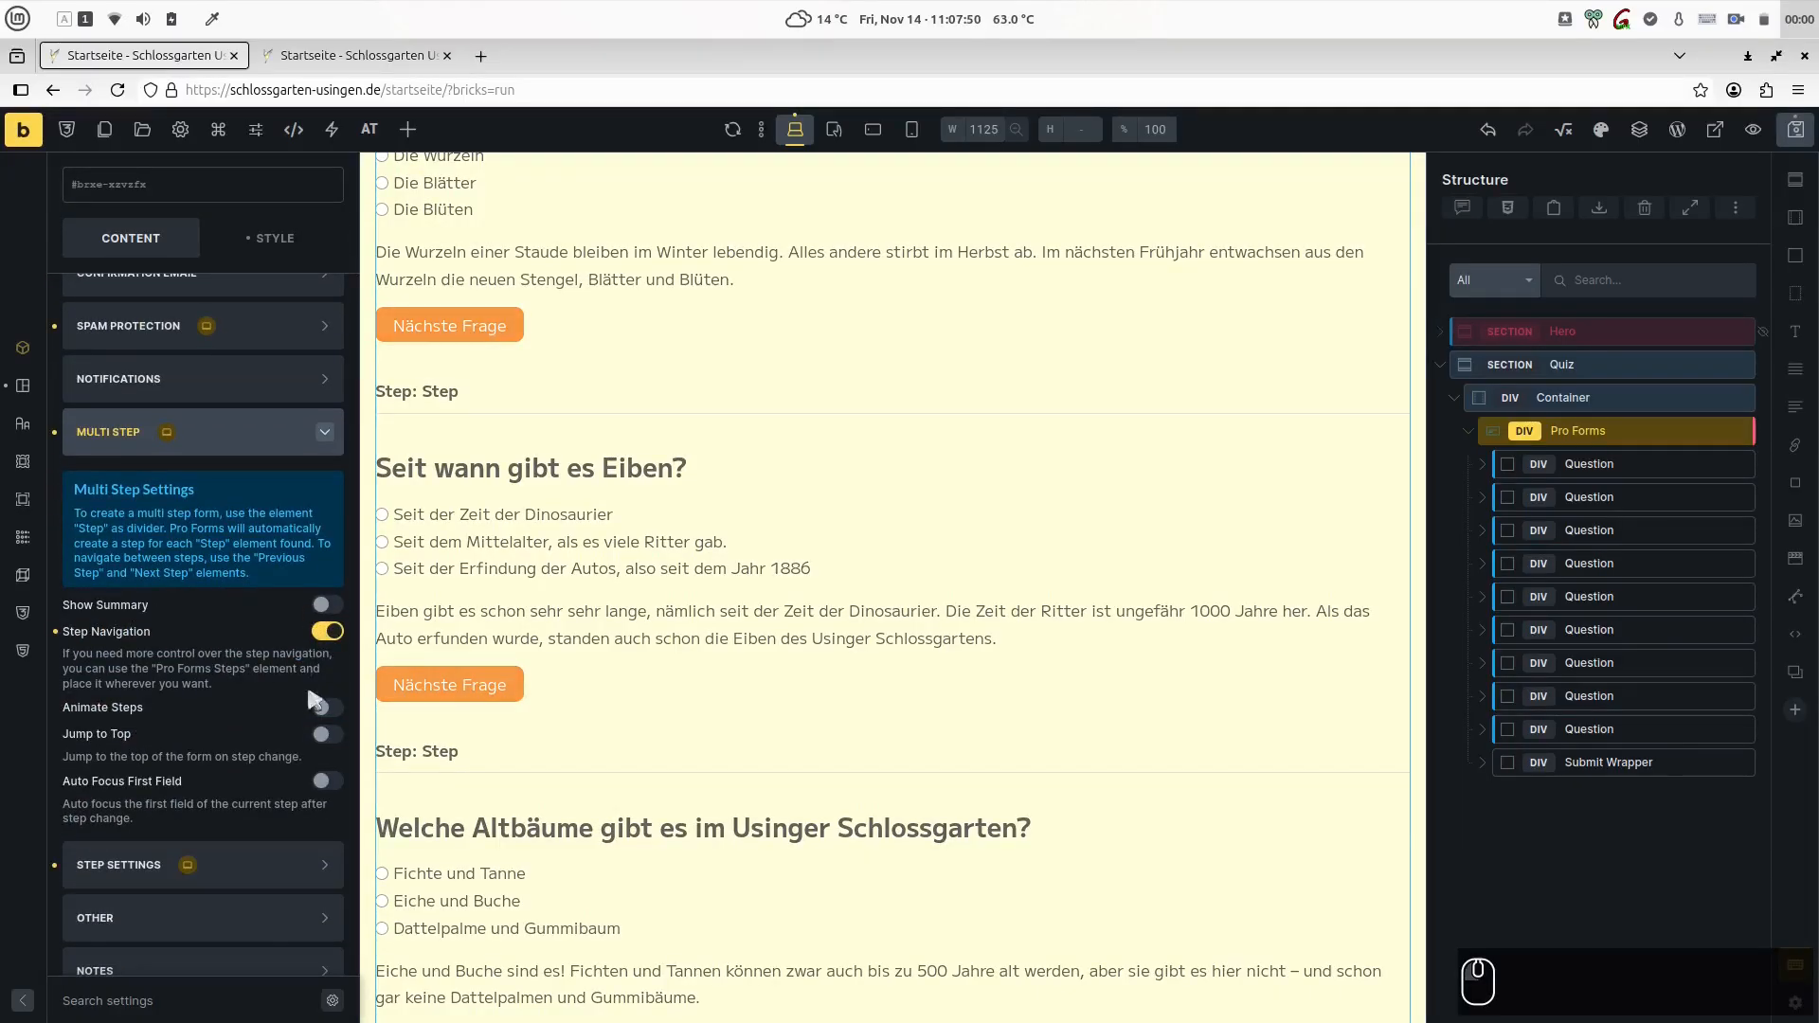
click(327, 709)
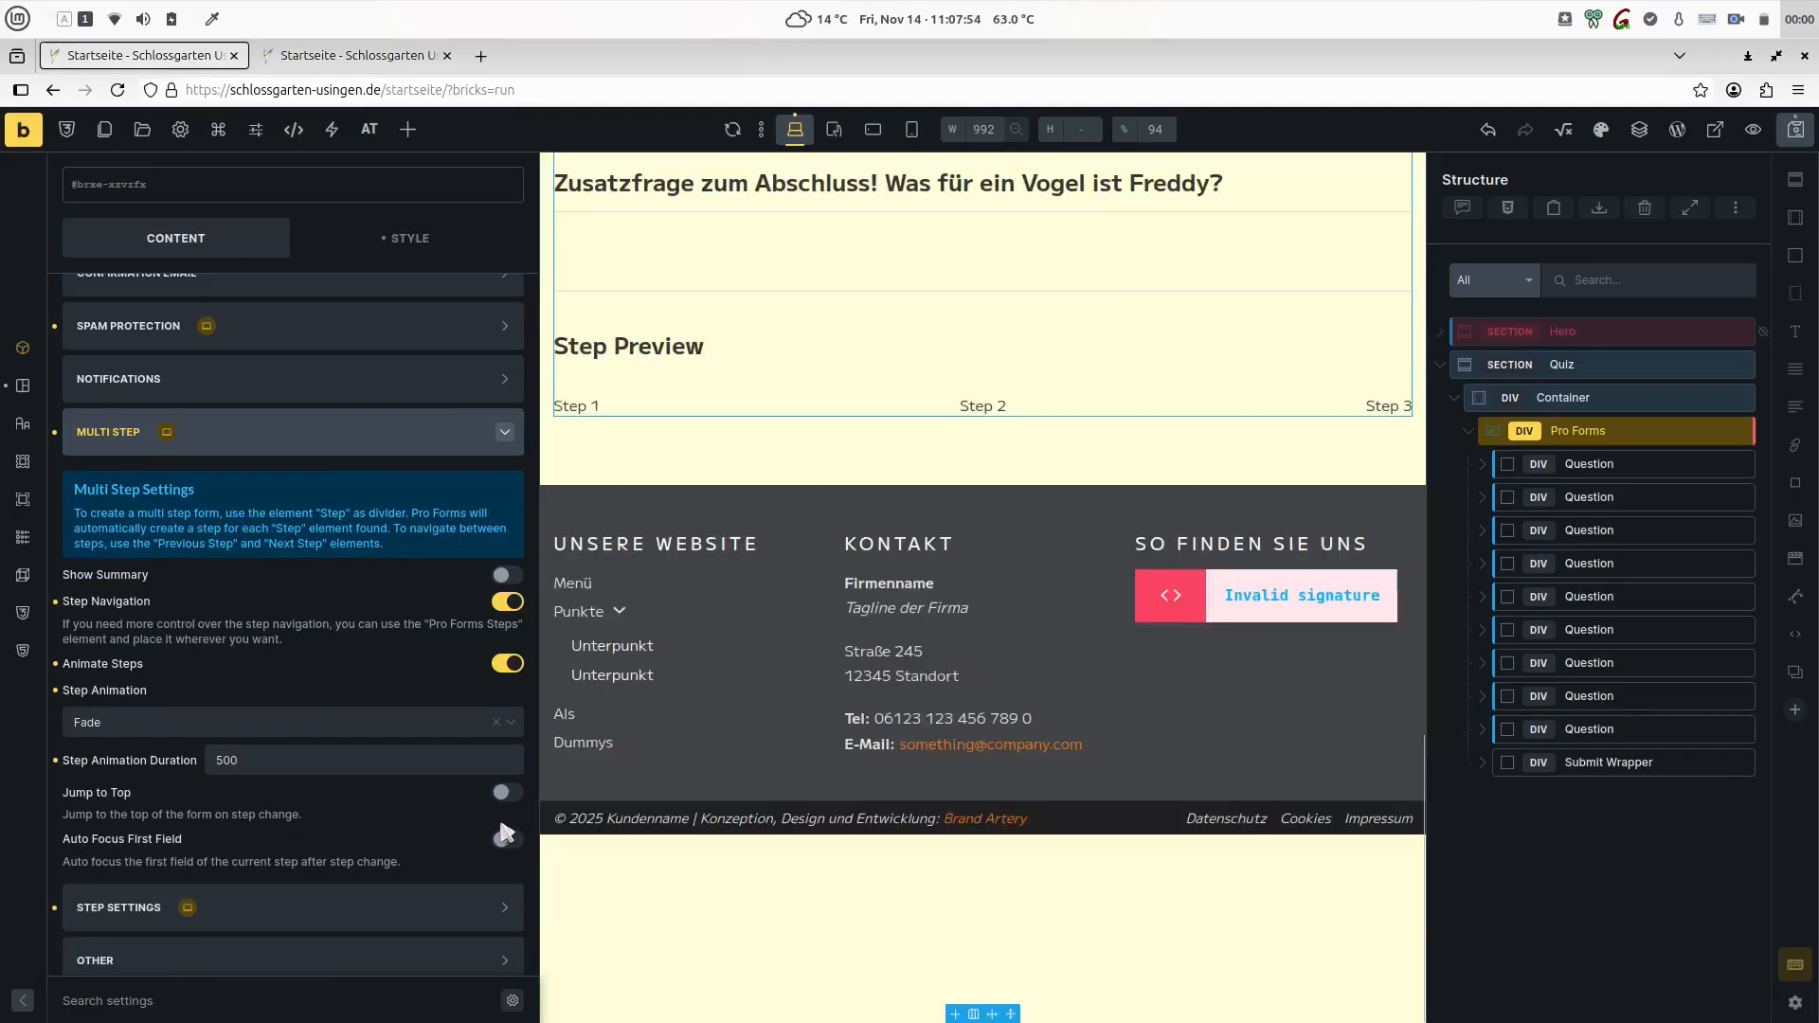
click(506, 793)
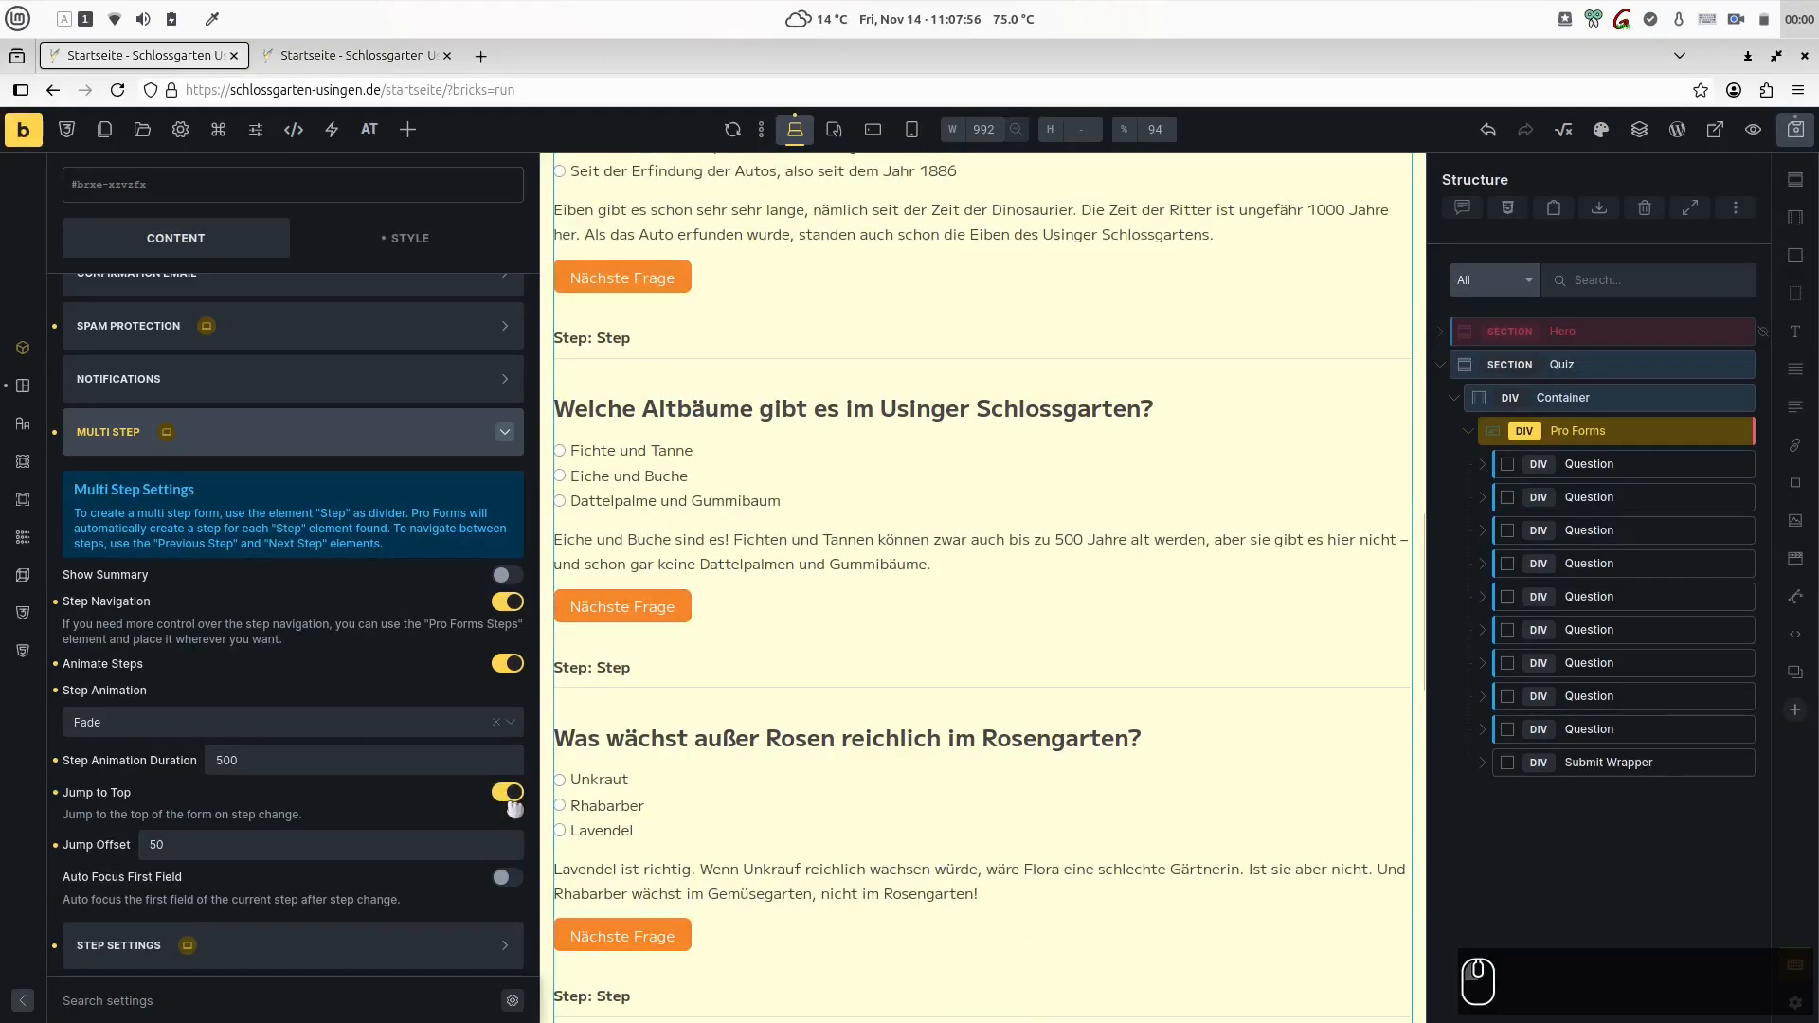
click(507, 575)
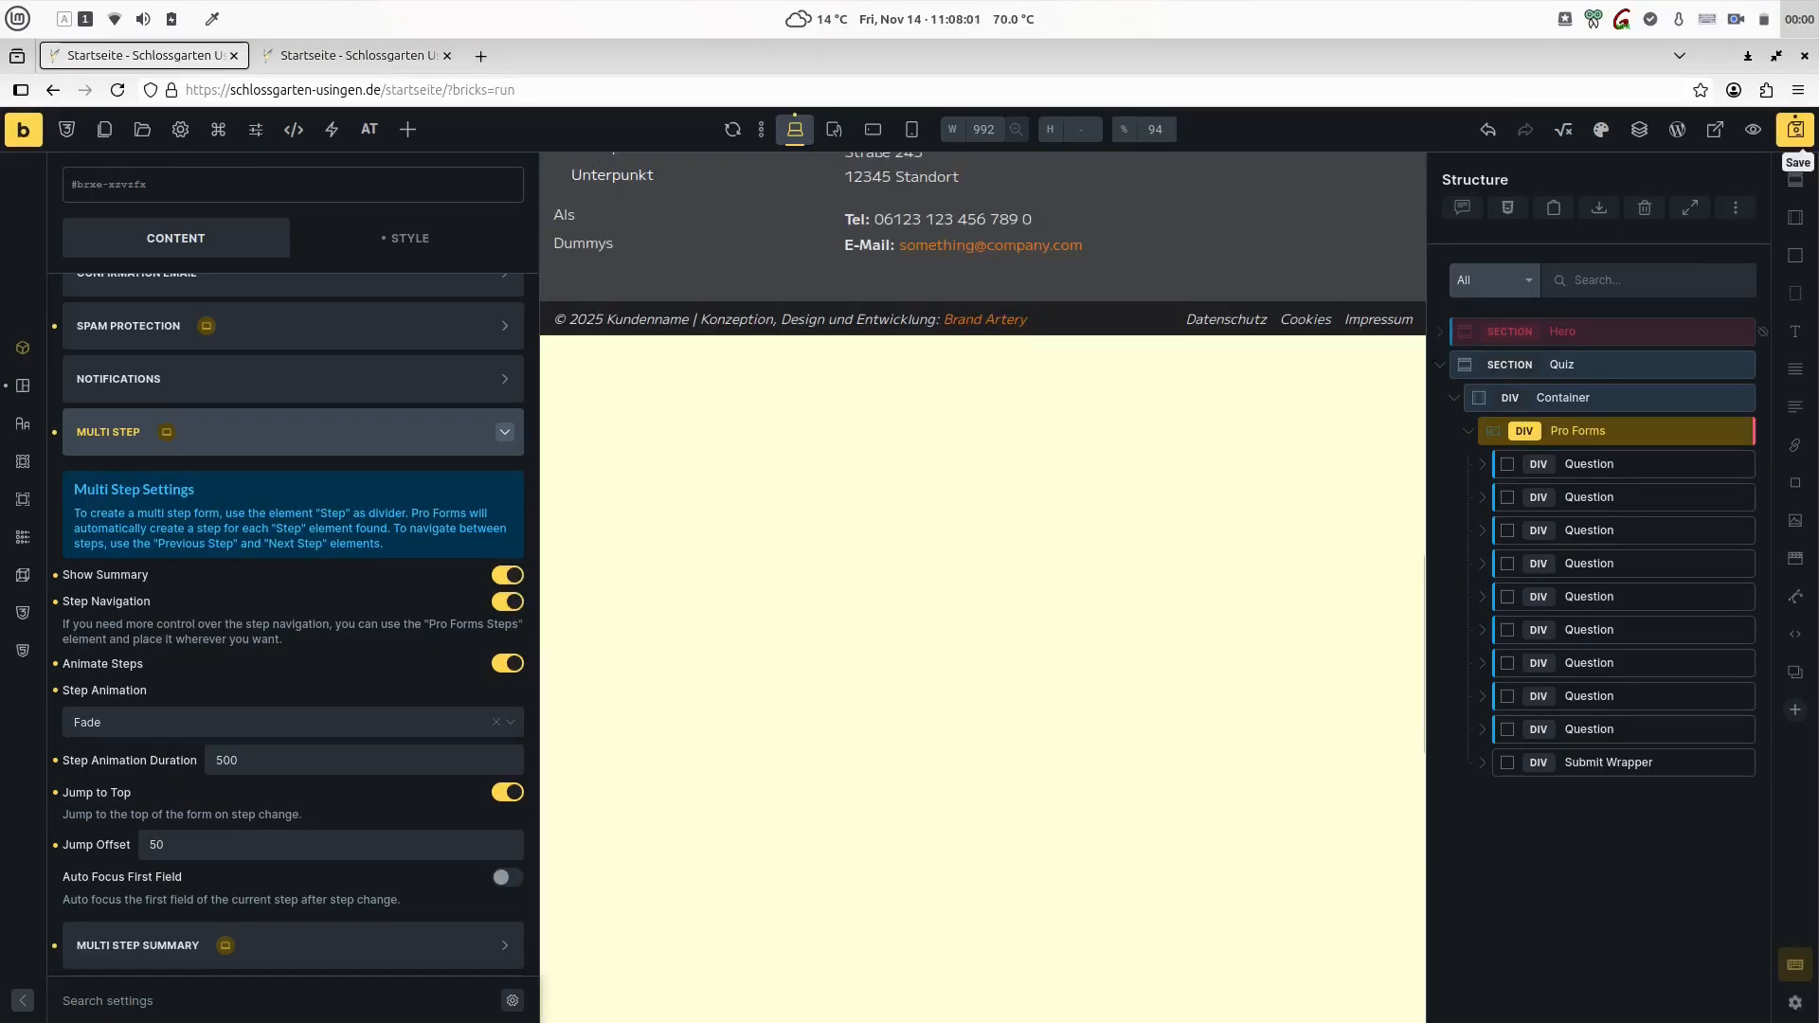
click(1796, 132)
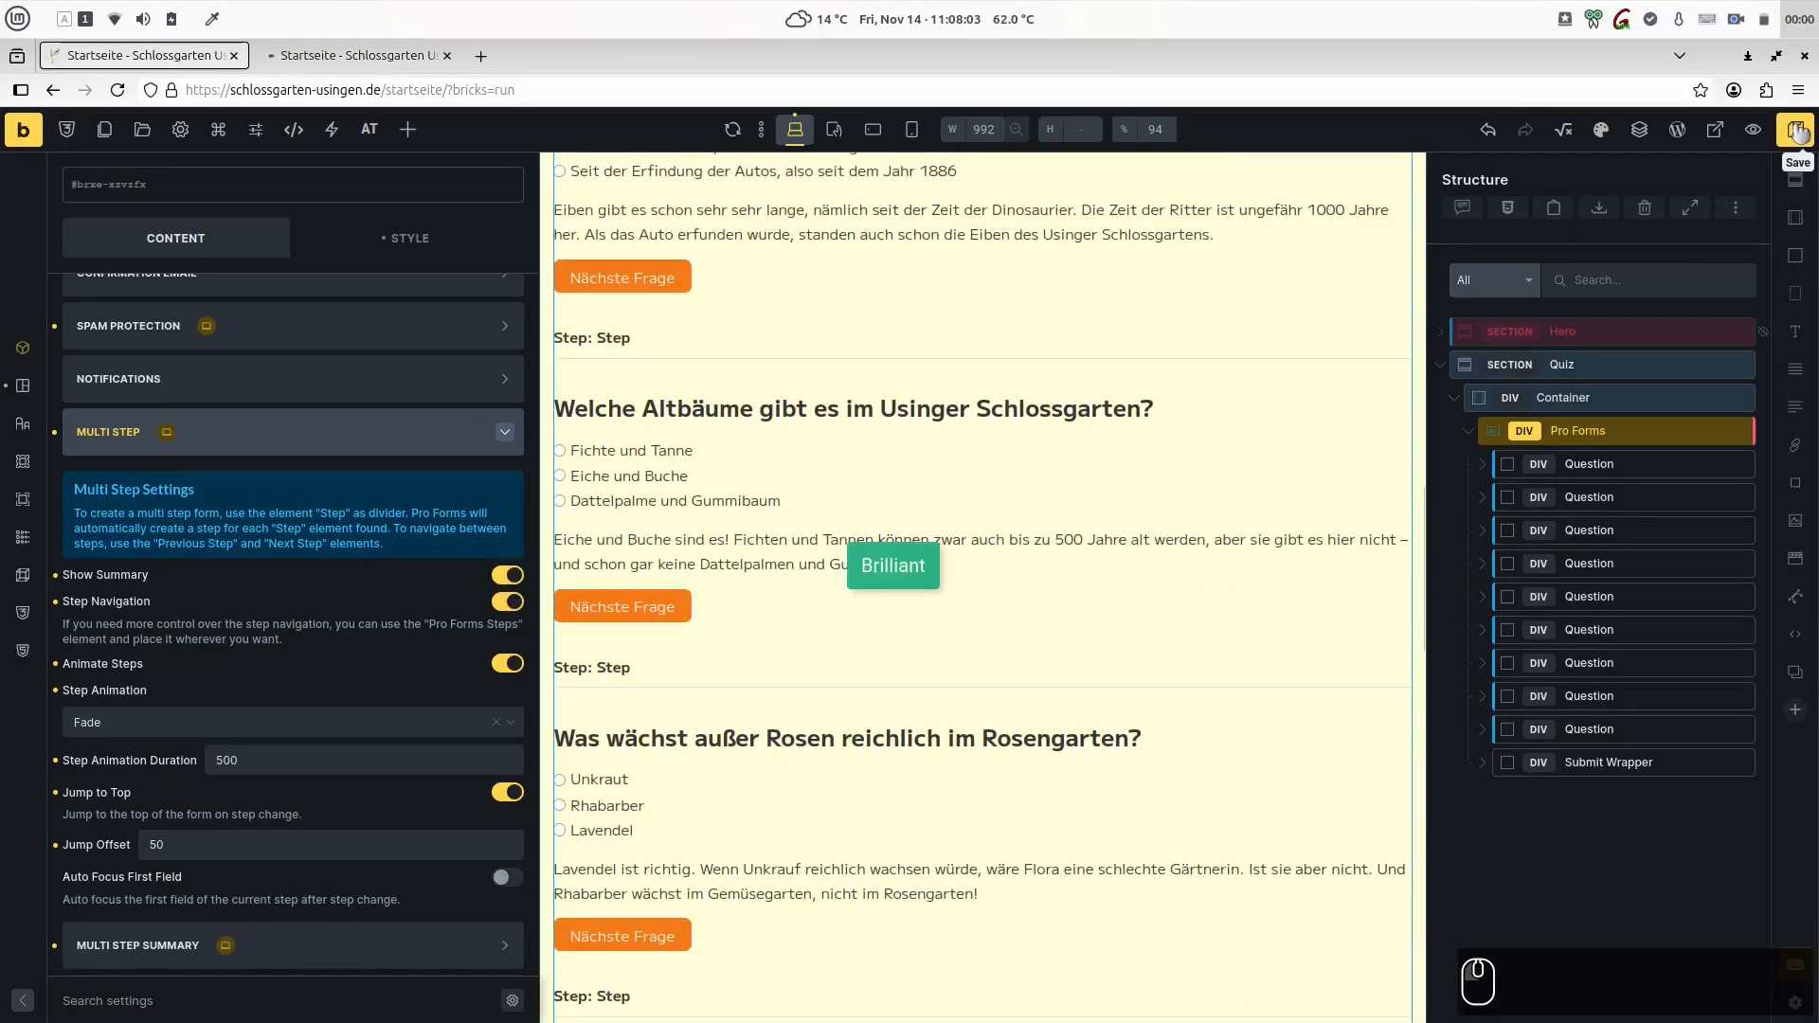
- Switch to the page preview, look through the quiz questions and reload the page
click(391, 61)
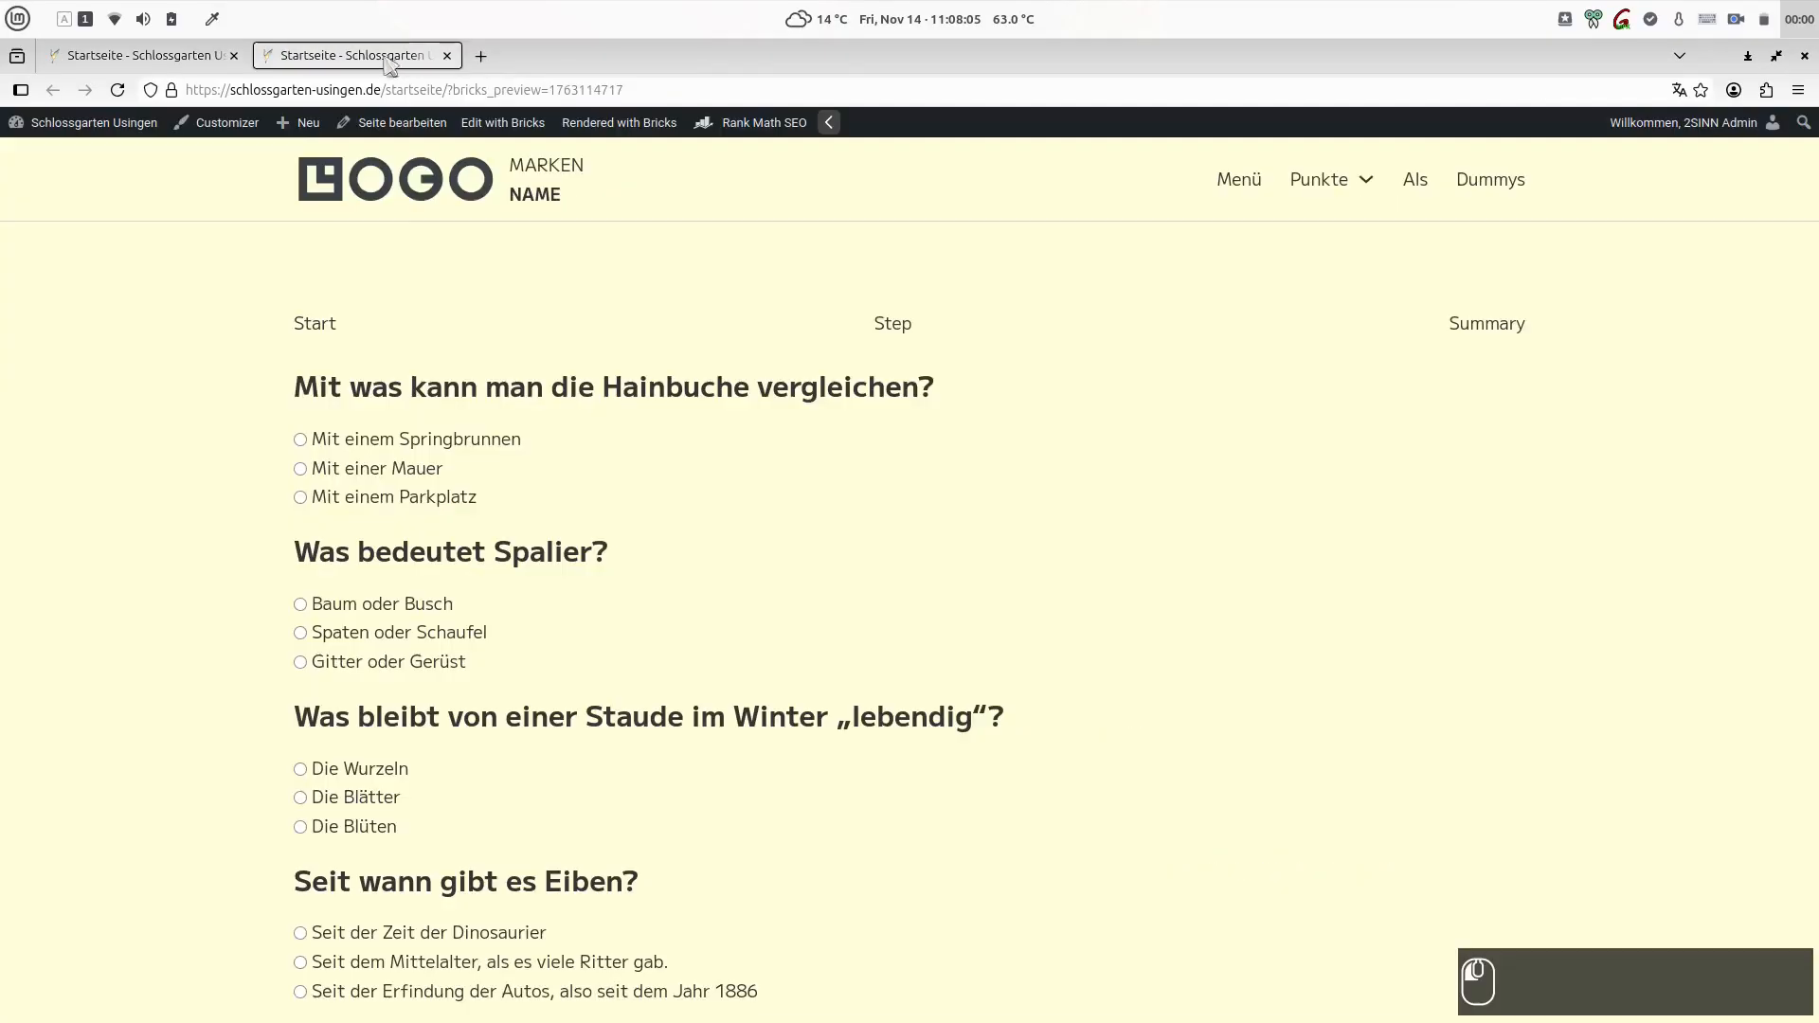
scroll(902, 540, down, 10)
key(ctrl+r)
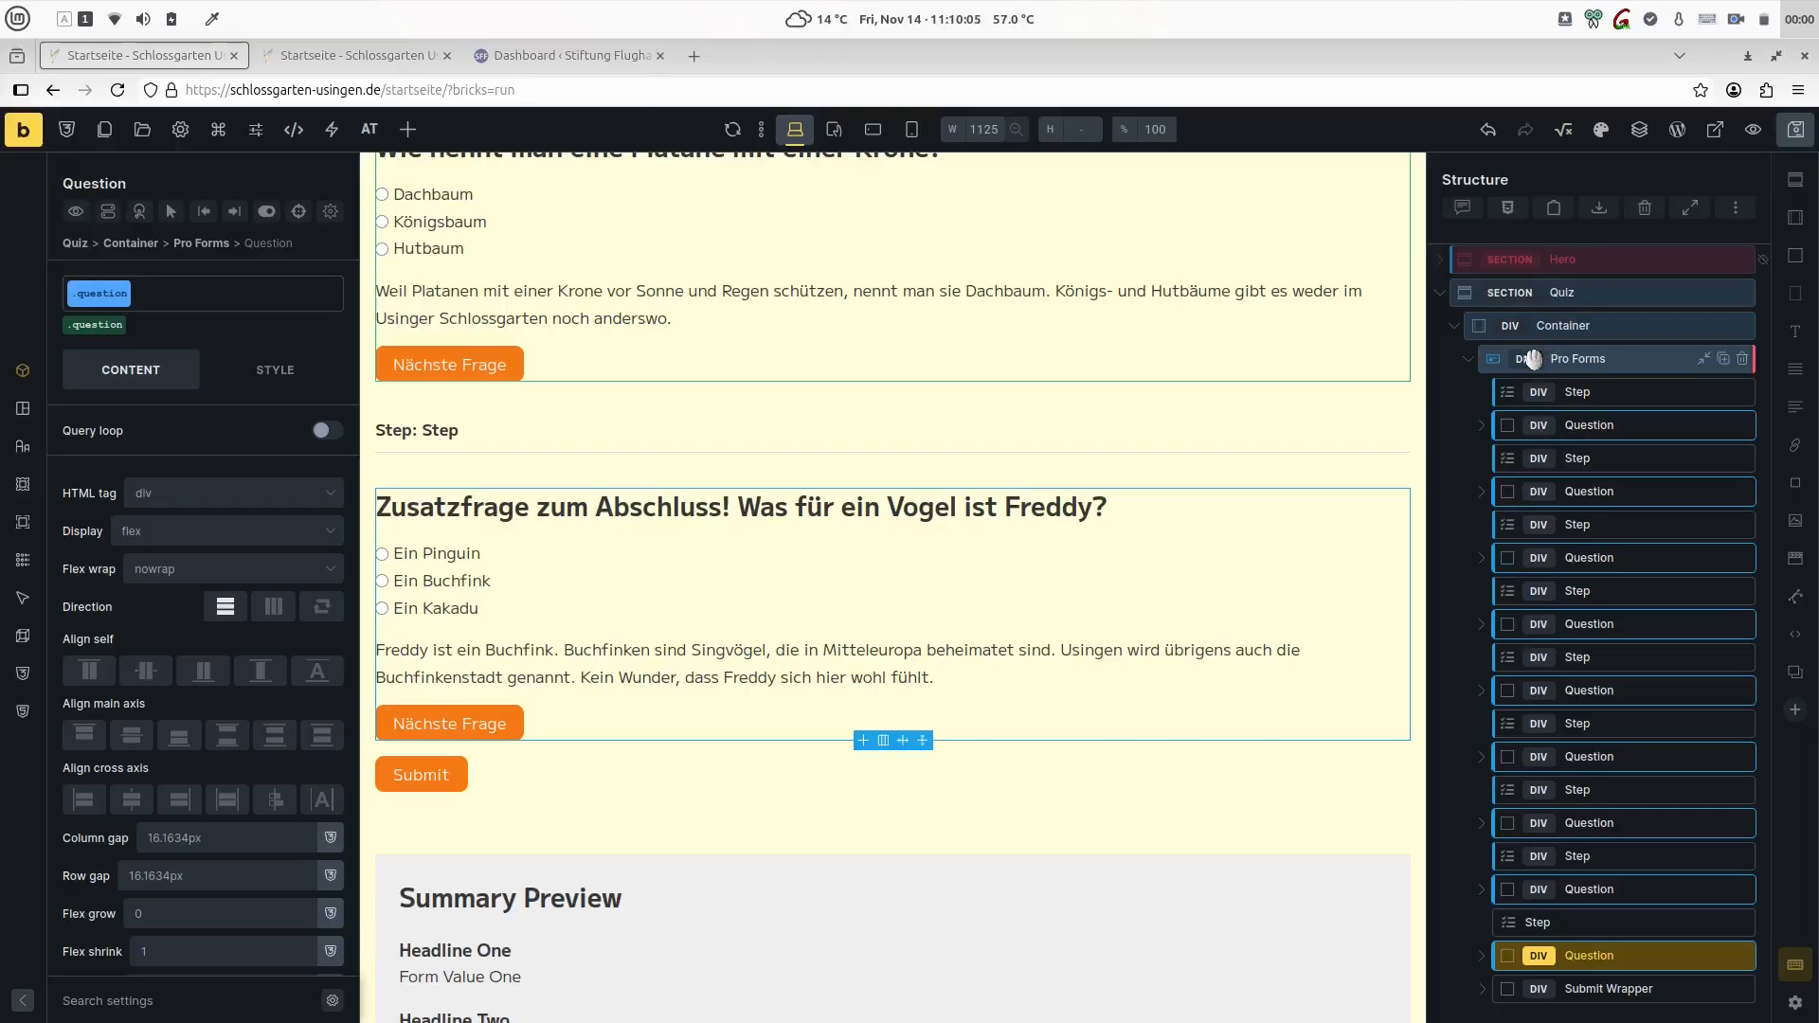
- Examine the elements inside the first Question block and the order of Step and Question elements in Pro Forms
click(1481, 426)
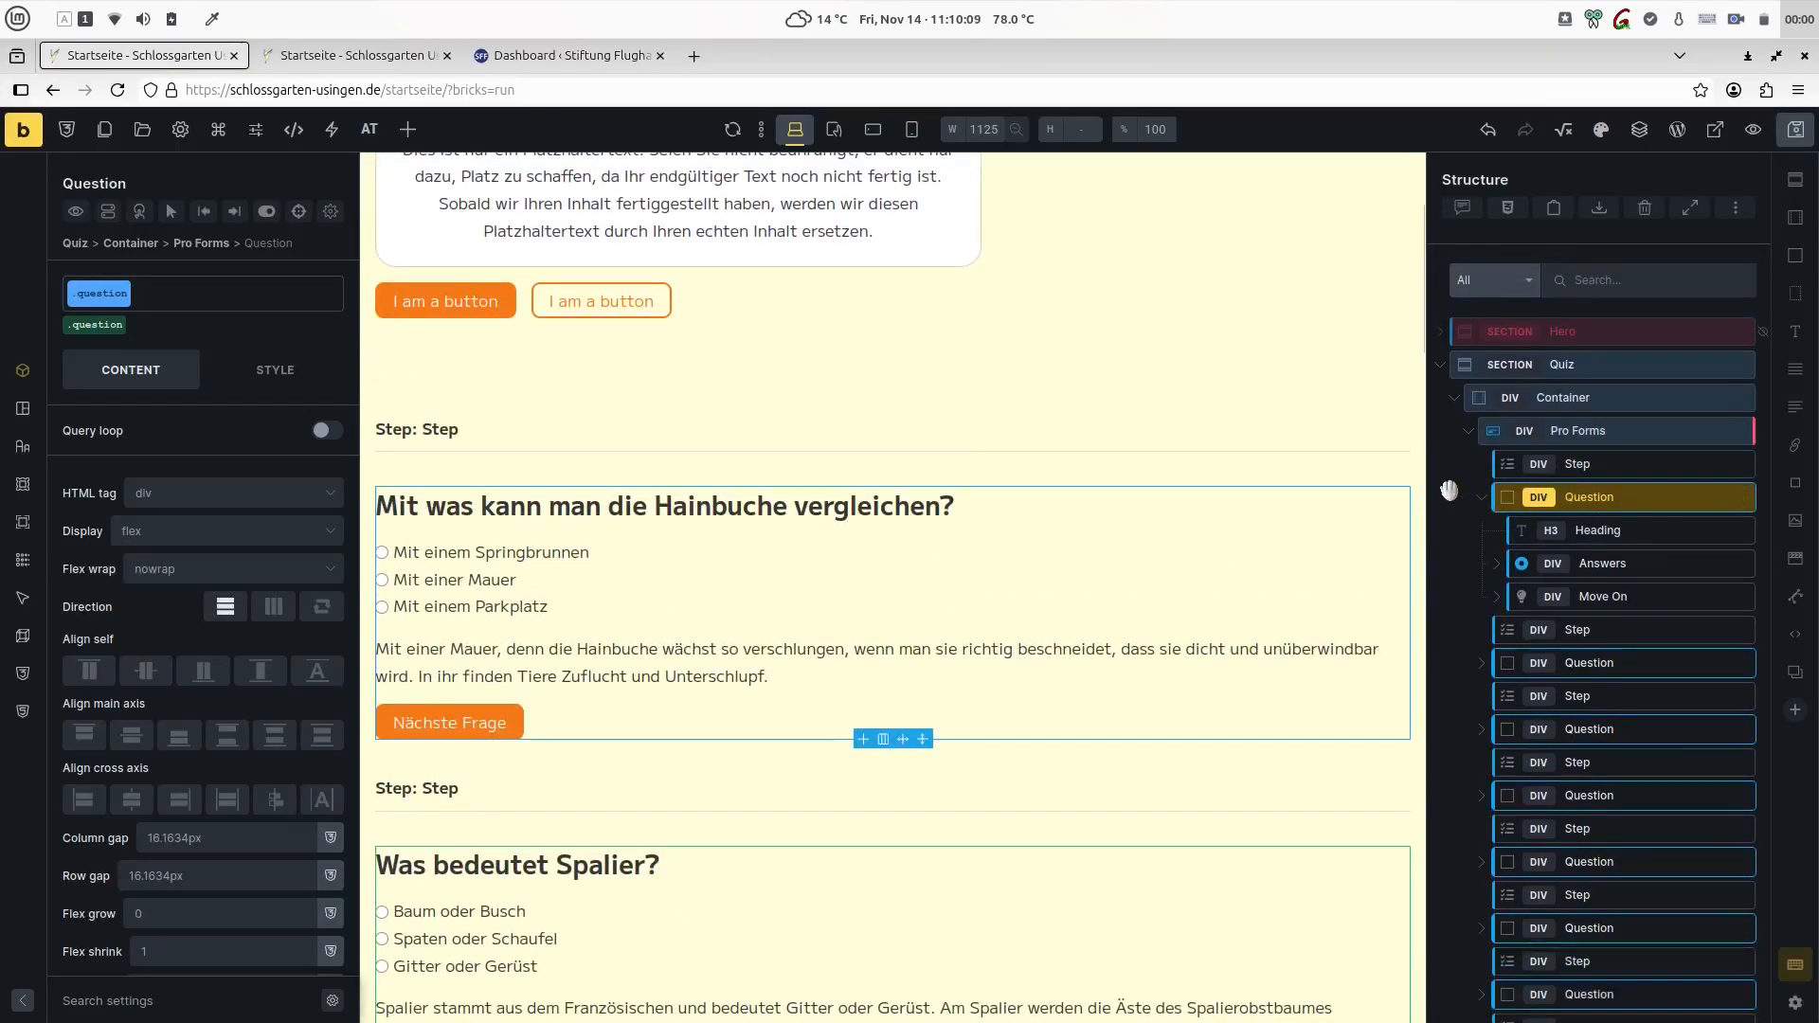
click(1482, 499)
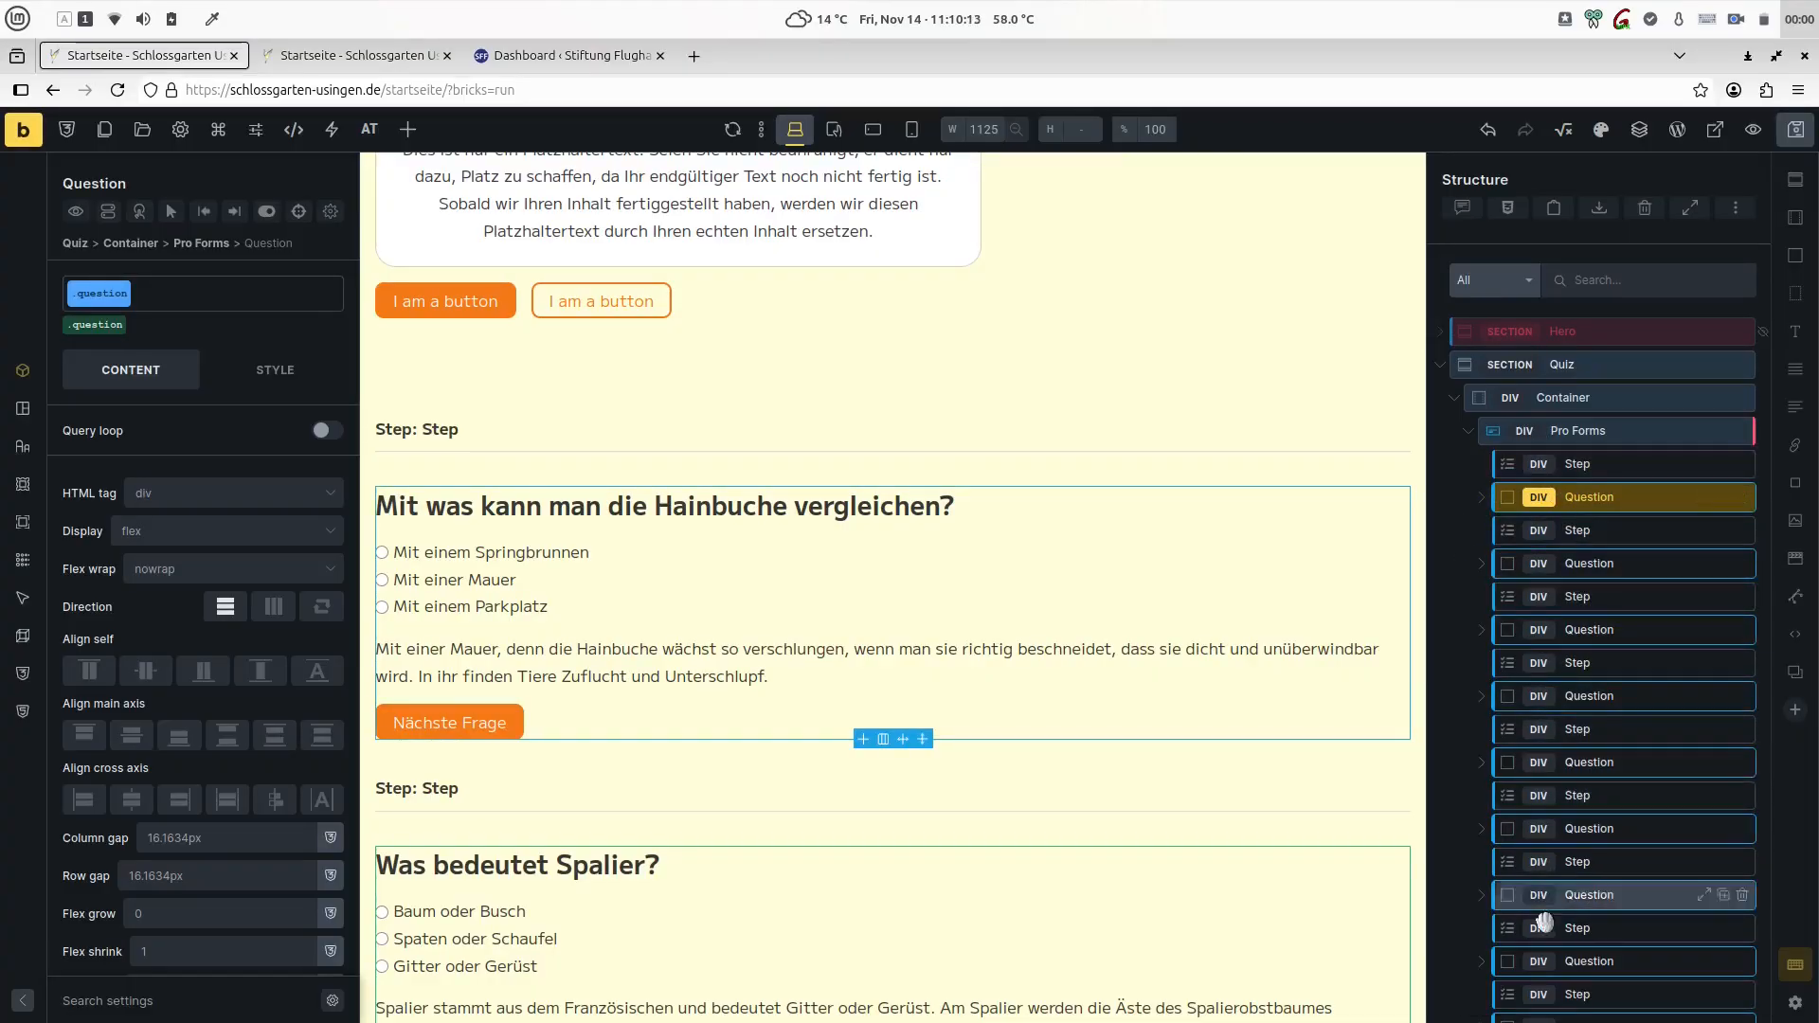
scroll(1544, 921, down, 2)
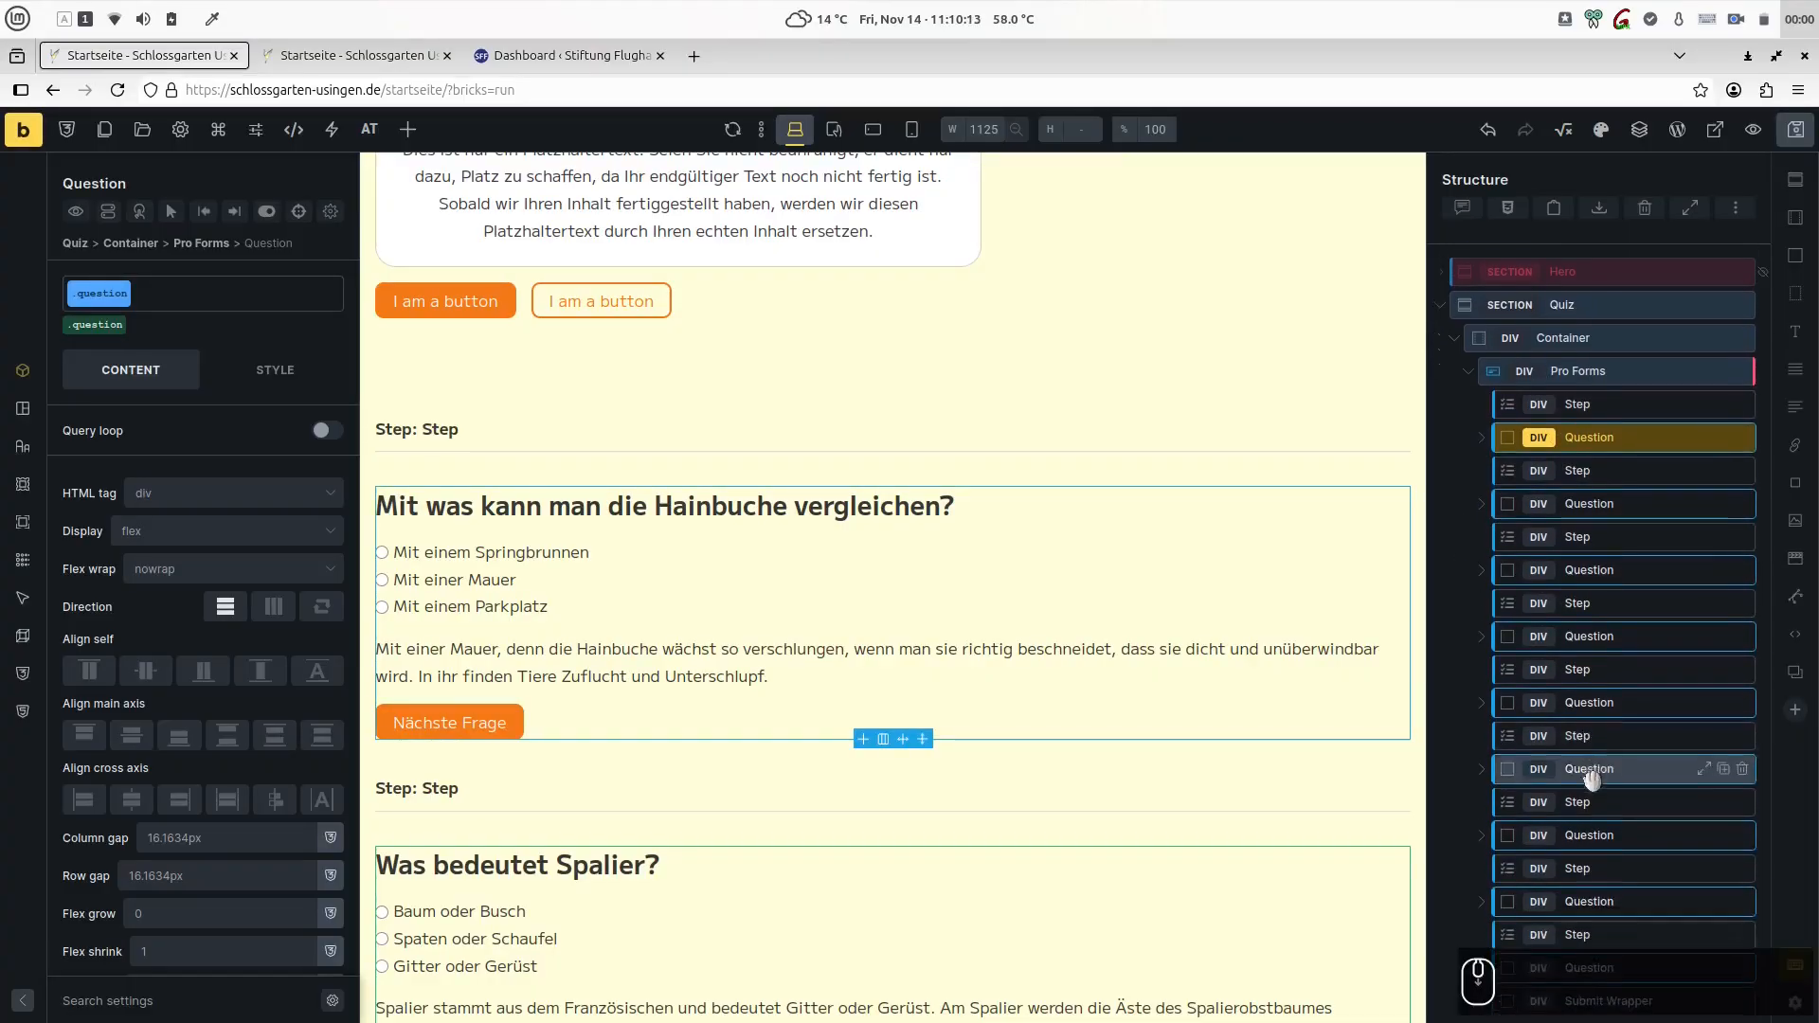
- Reload the page preview, answer the first question with "Mit einer Mauer" and advance to the next question
click(386, 59)
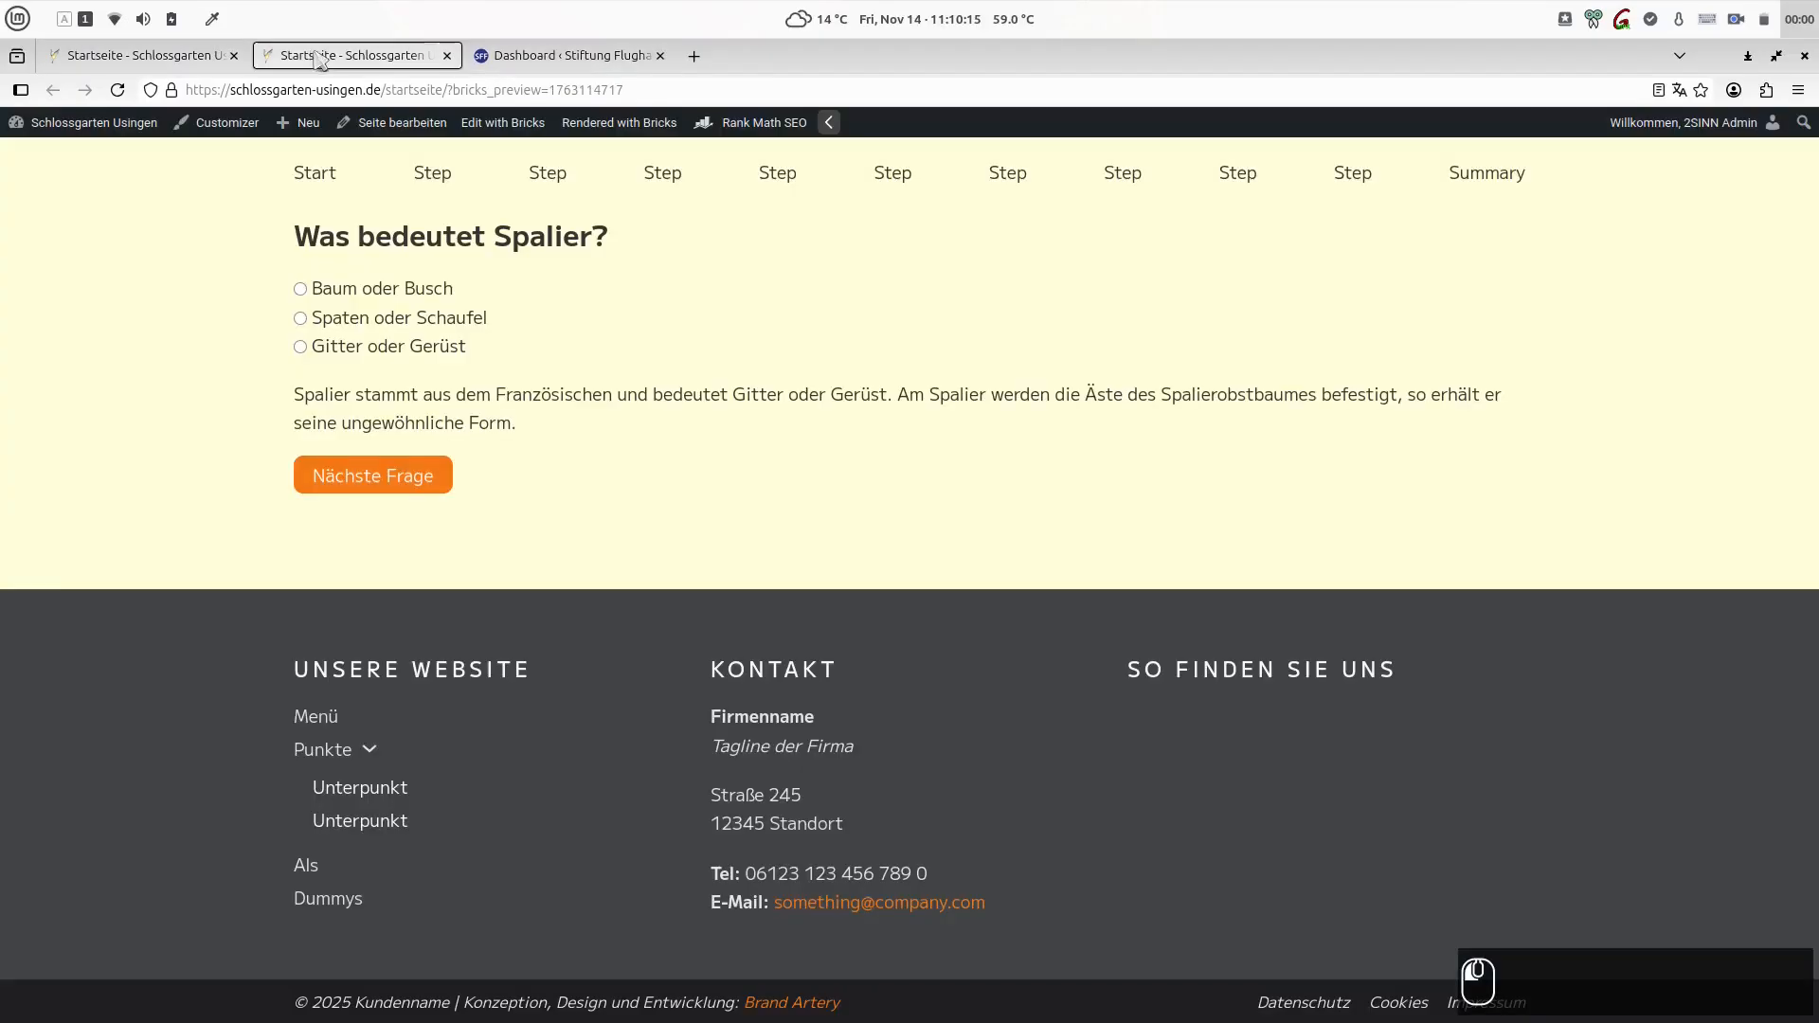
click(120, 92)
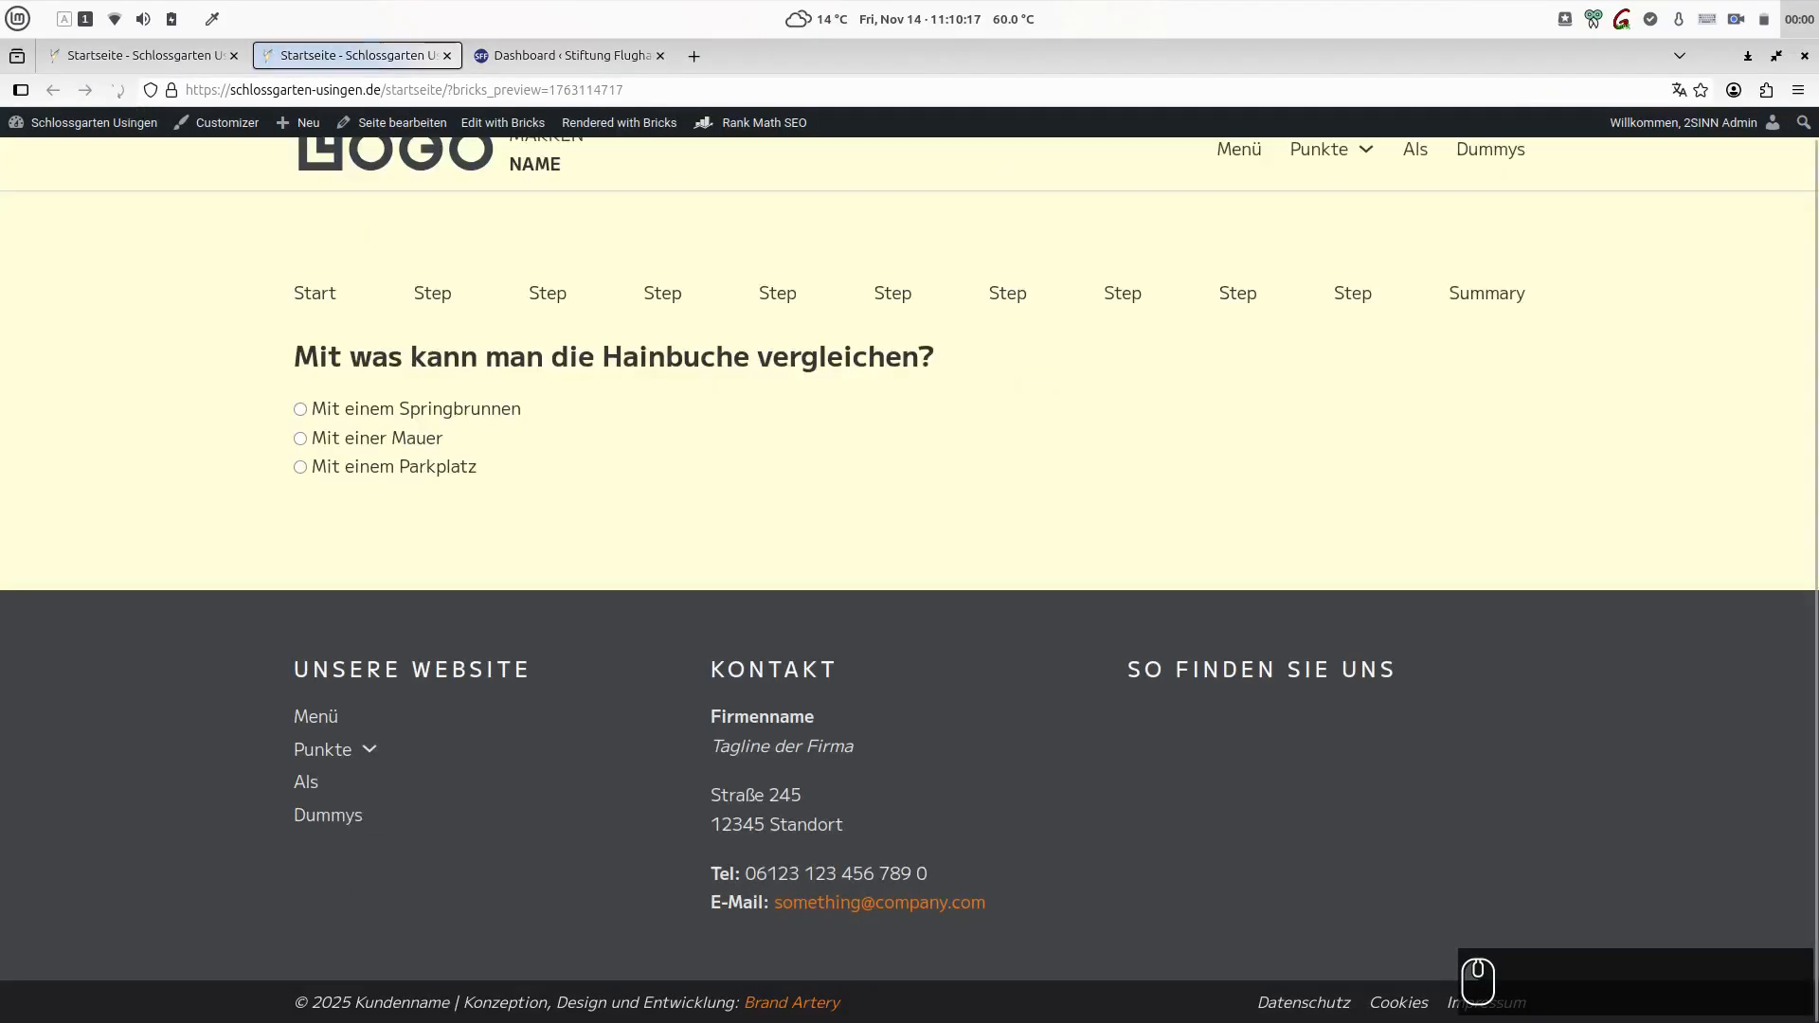
click(300, 439)
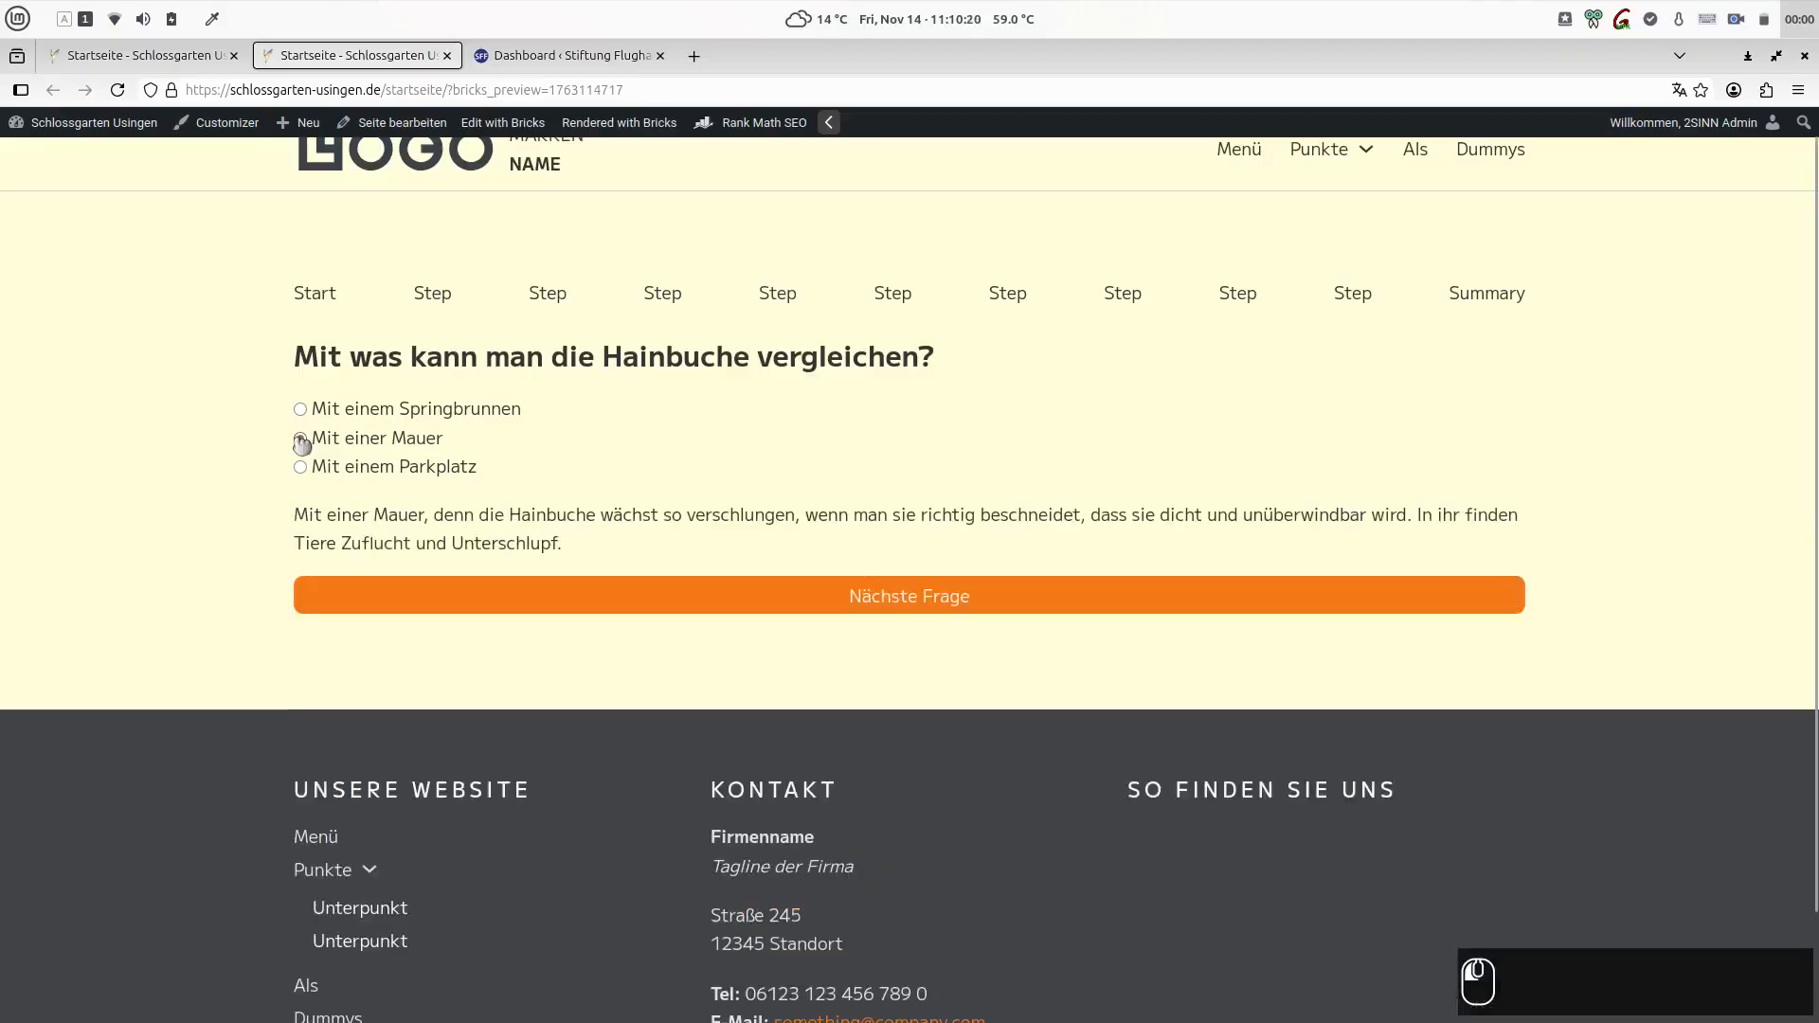
click(966, 600)
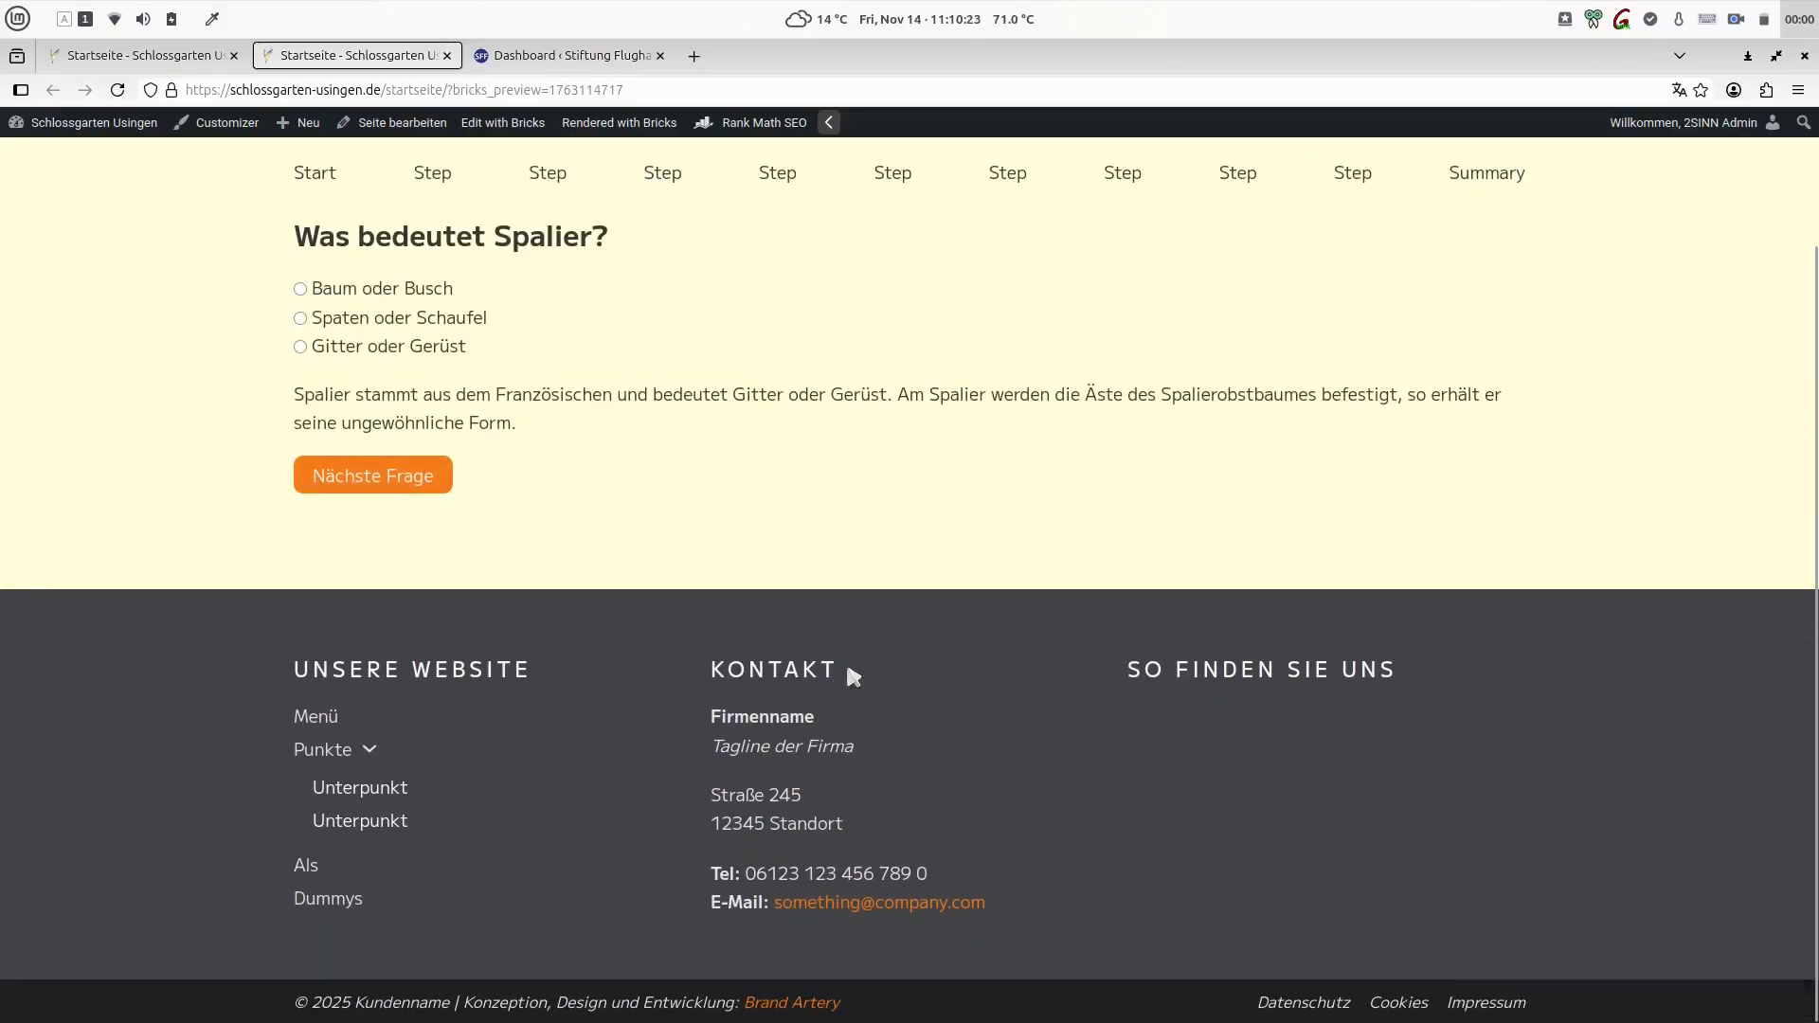
- Return to the Bricks editor and open the conditions of Move On in the second Question block
key(ctrl+Page_Up)
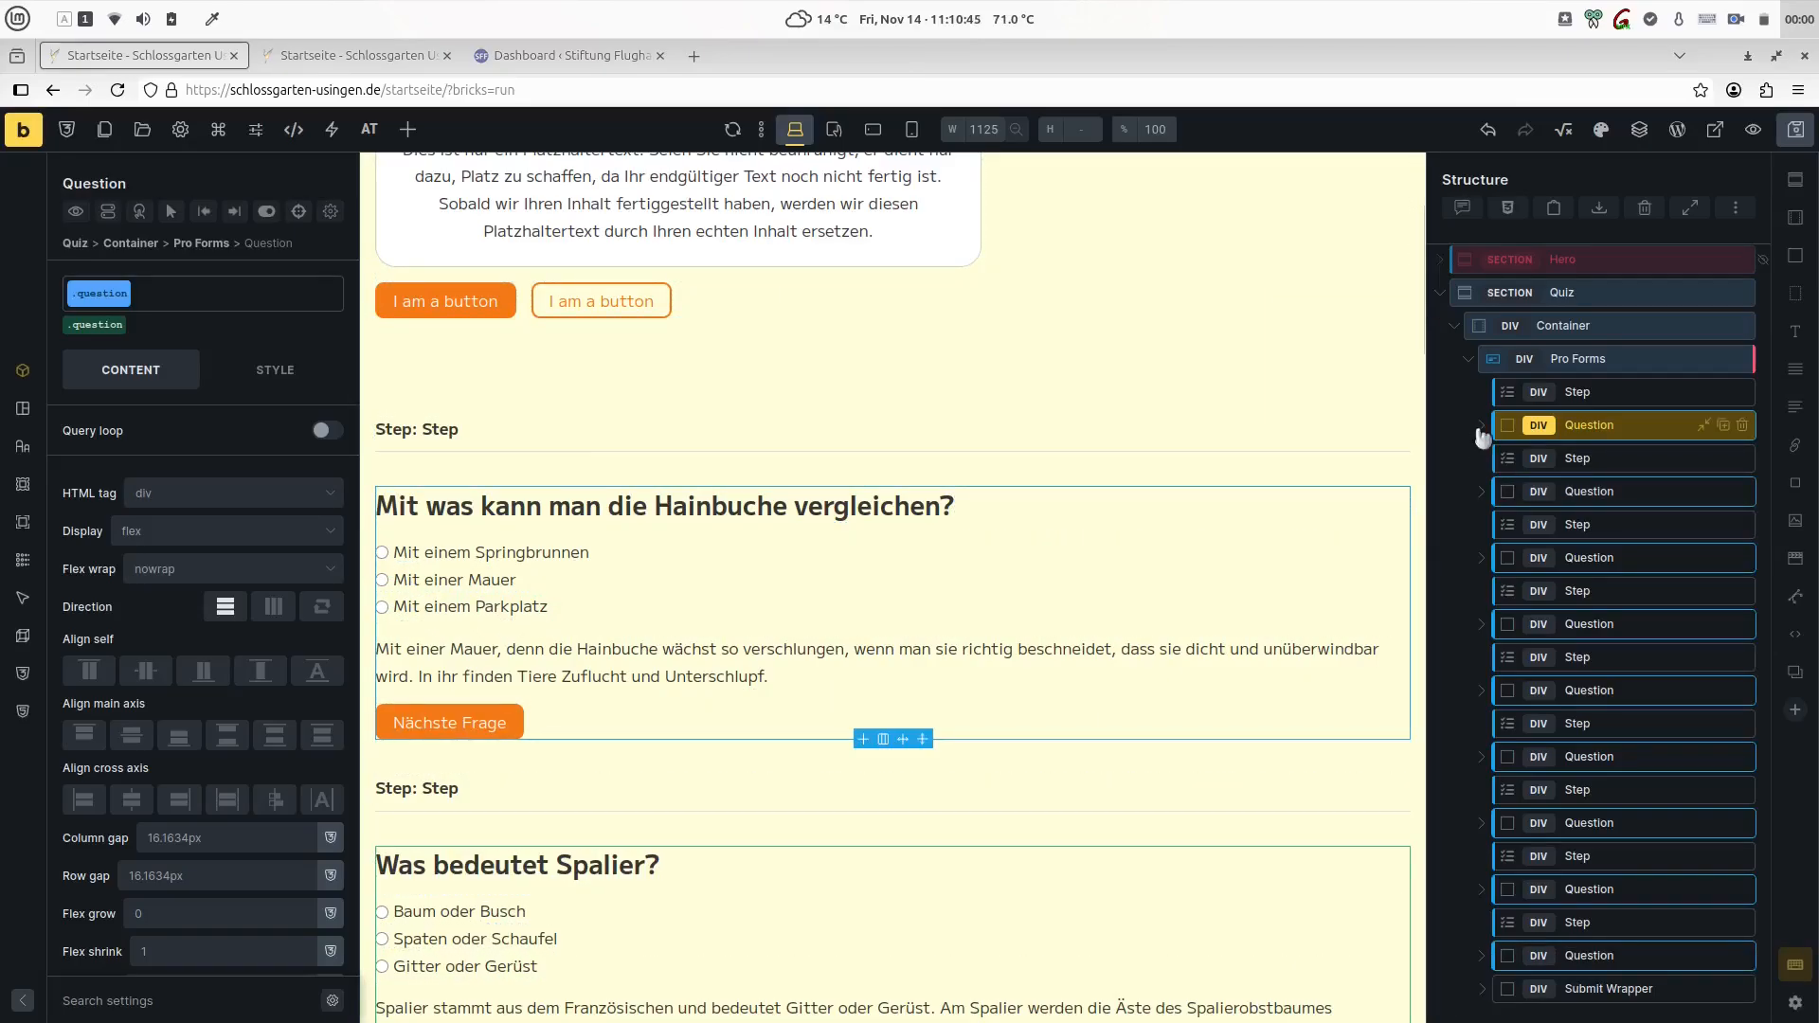
click(1477, 500)
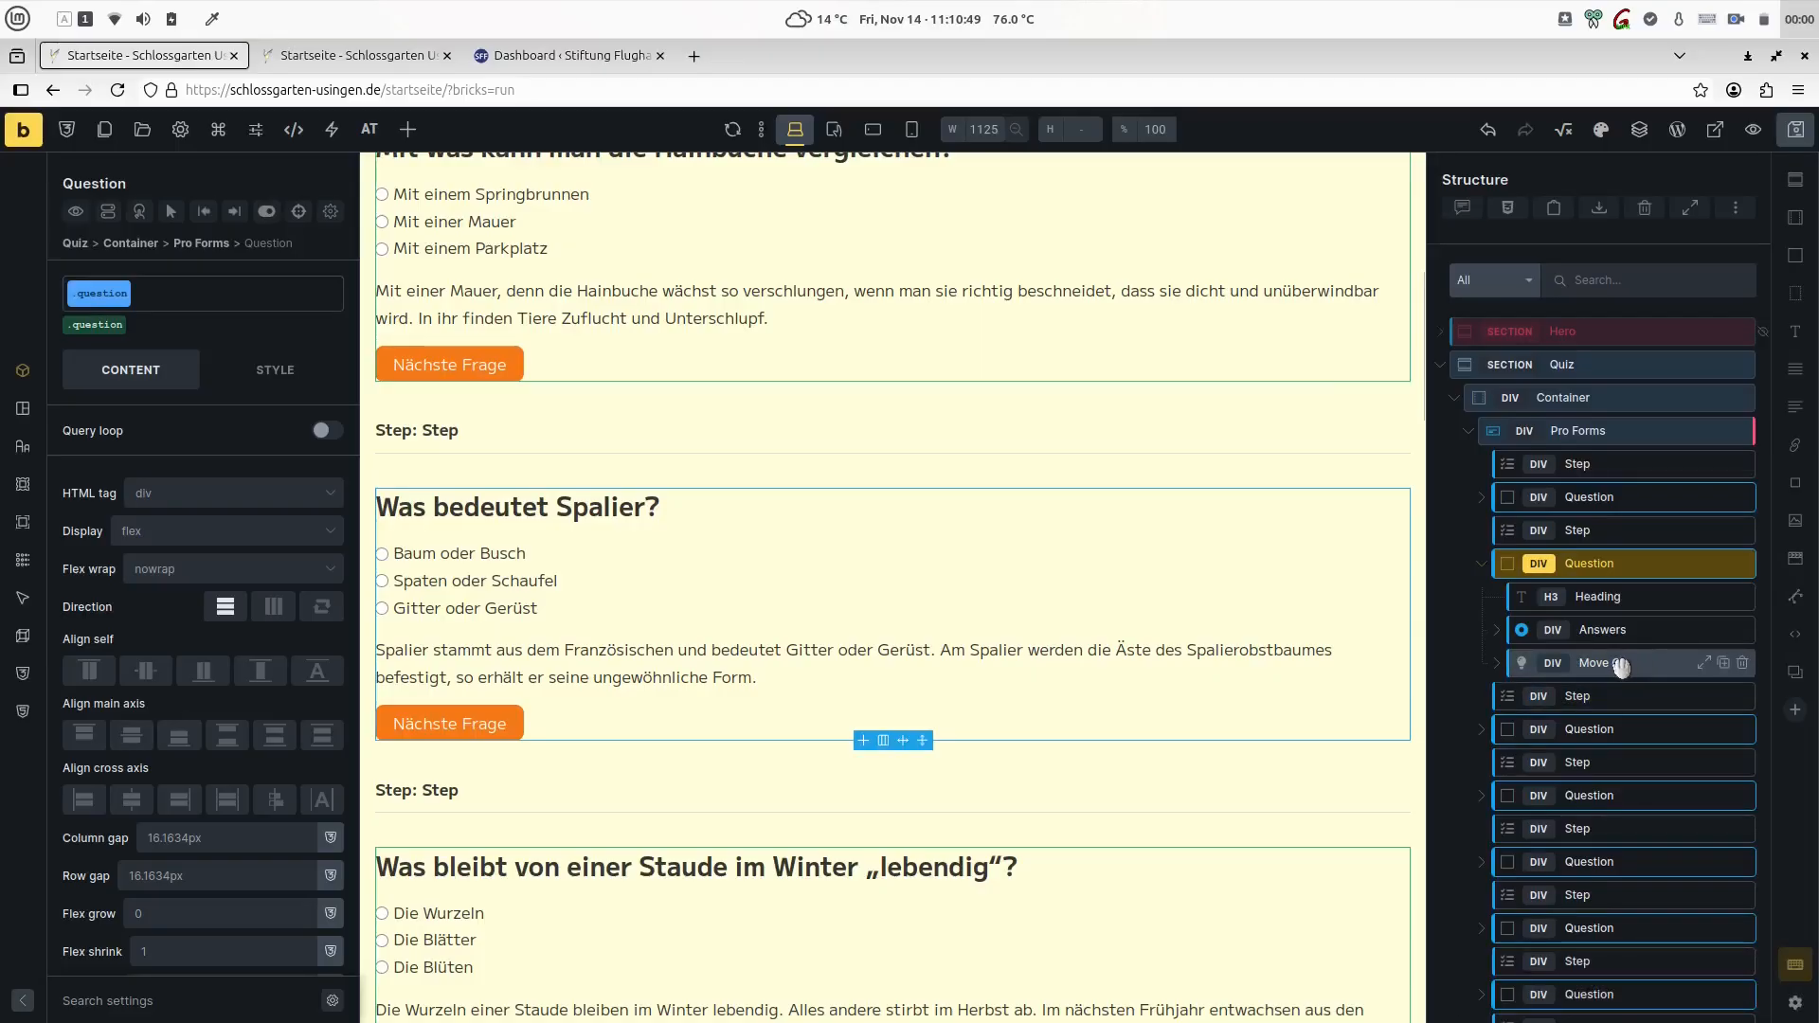
double_click(1559, 662)
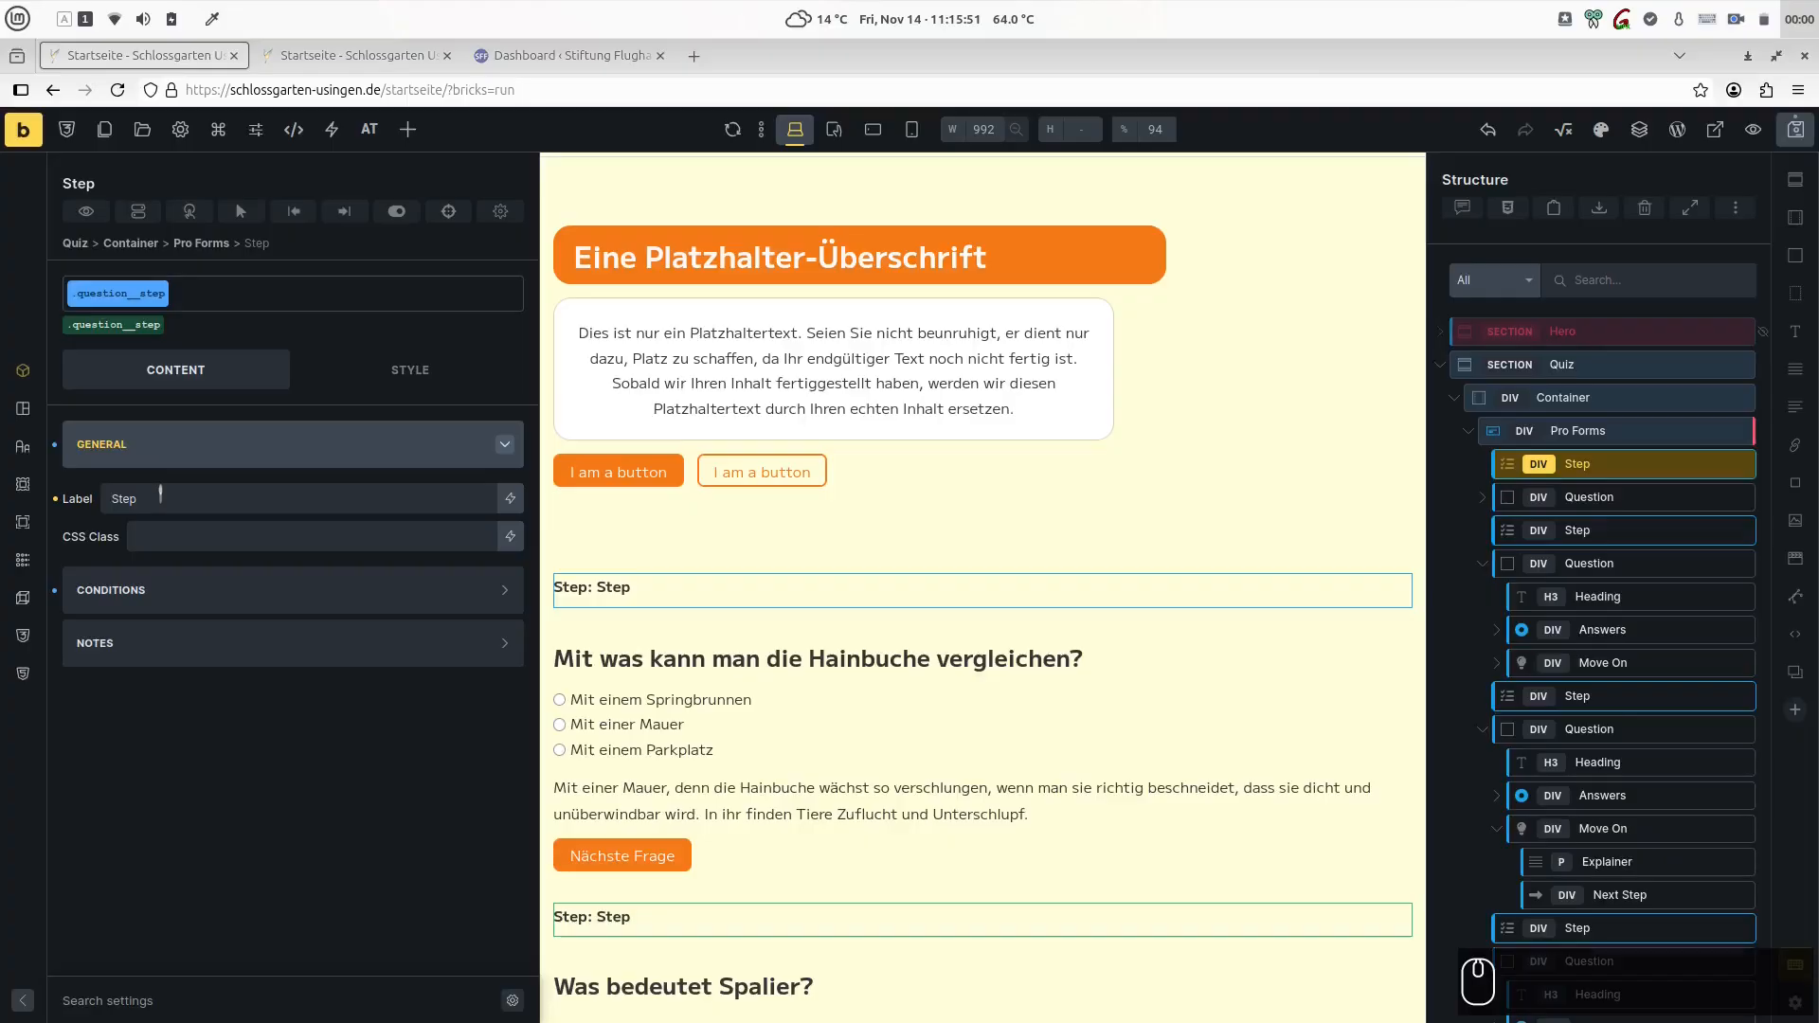
double_click(150, 500)
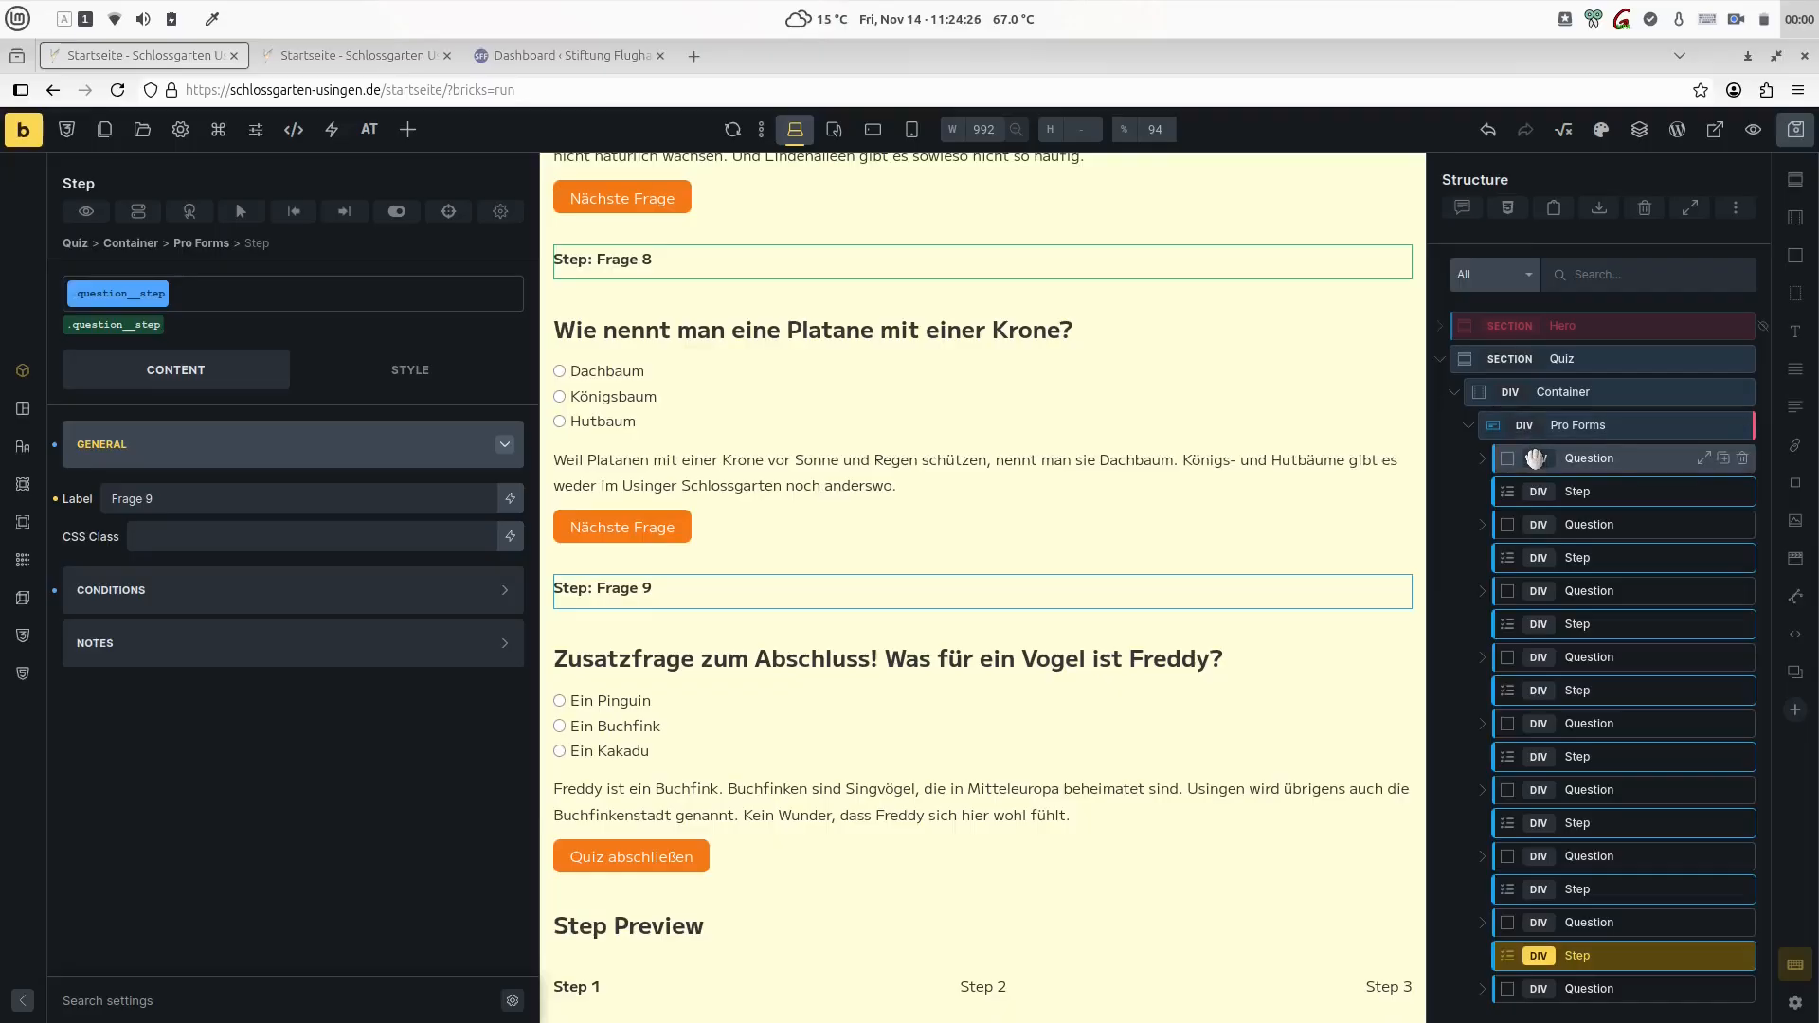
- Review the first Step element's label and the Pro Forms step settings, including First Step Text and Current Step Typography
click(1551, 492)
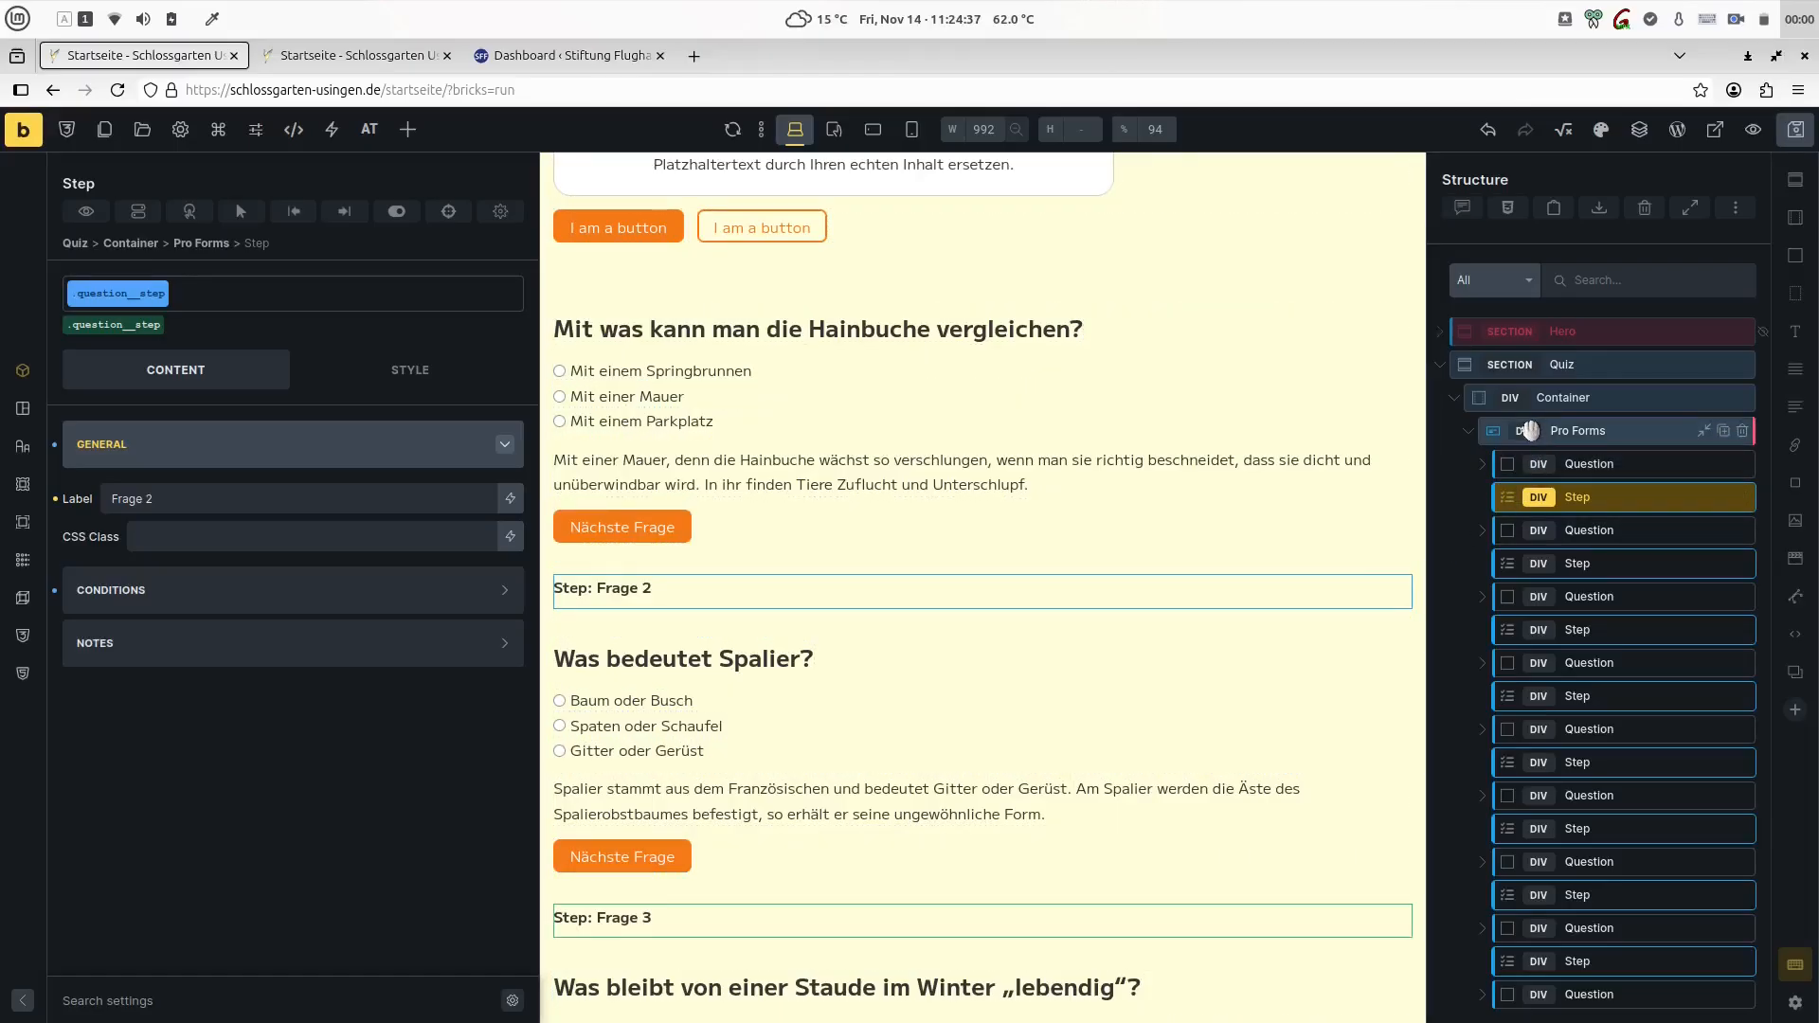
click(1530, 431)
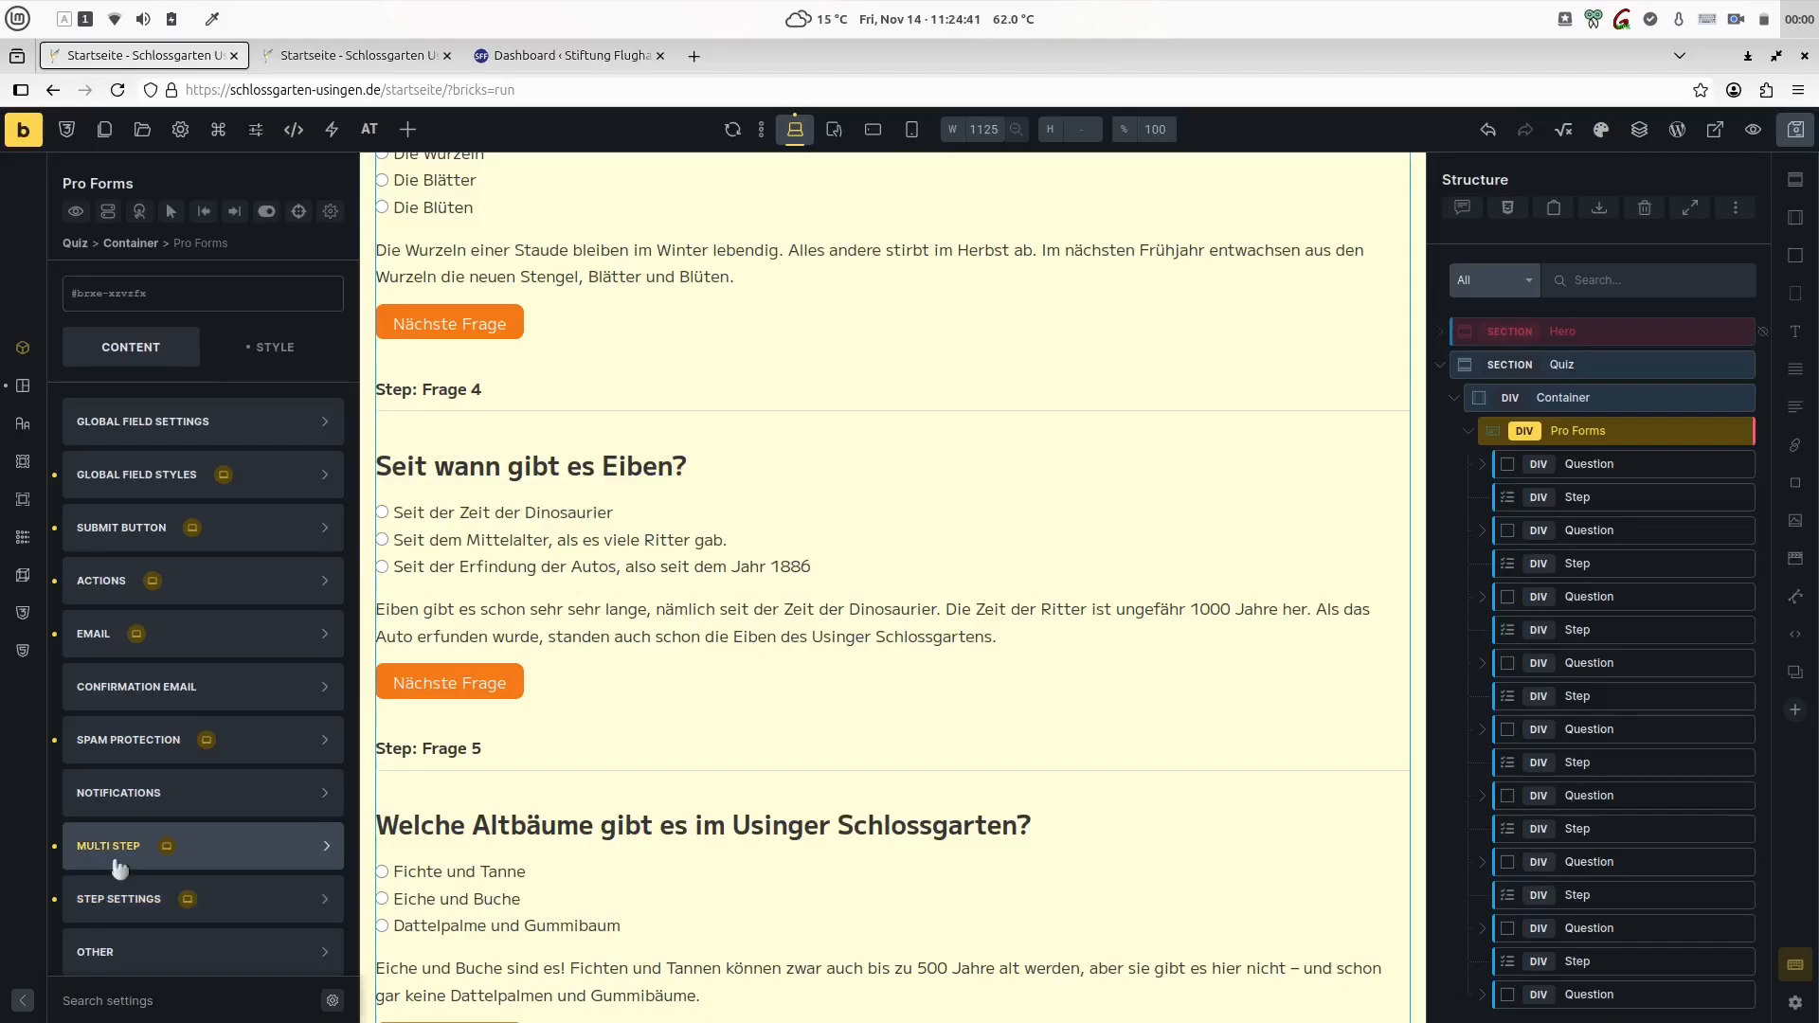
click(116, 900)
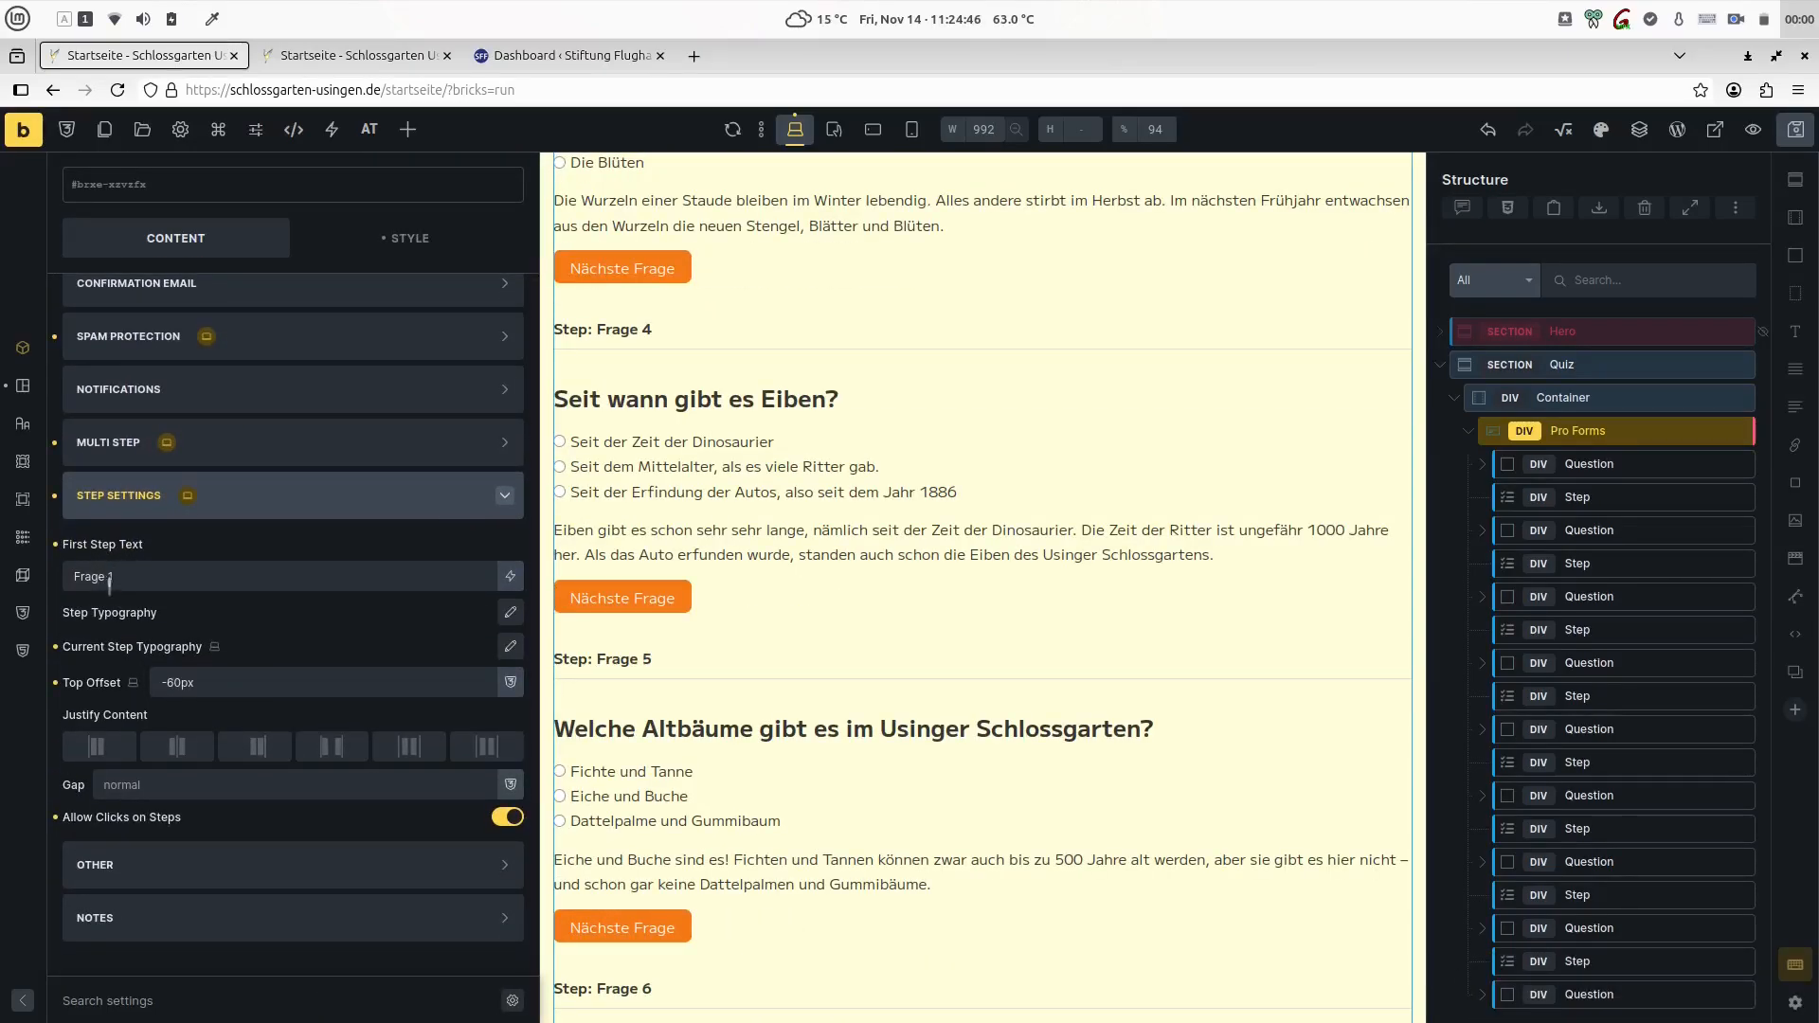
triple_click(122, 571)
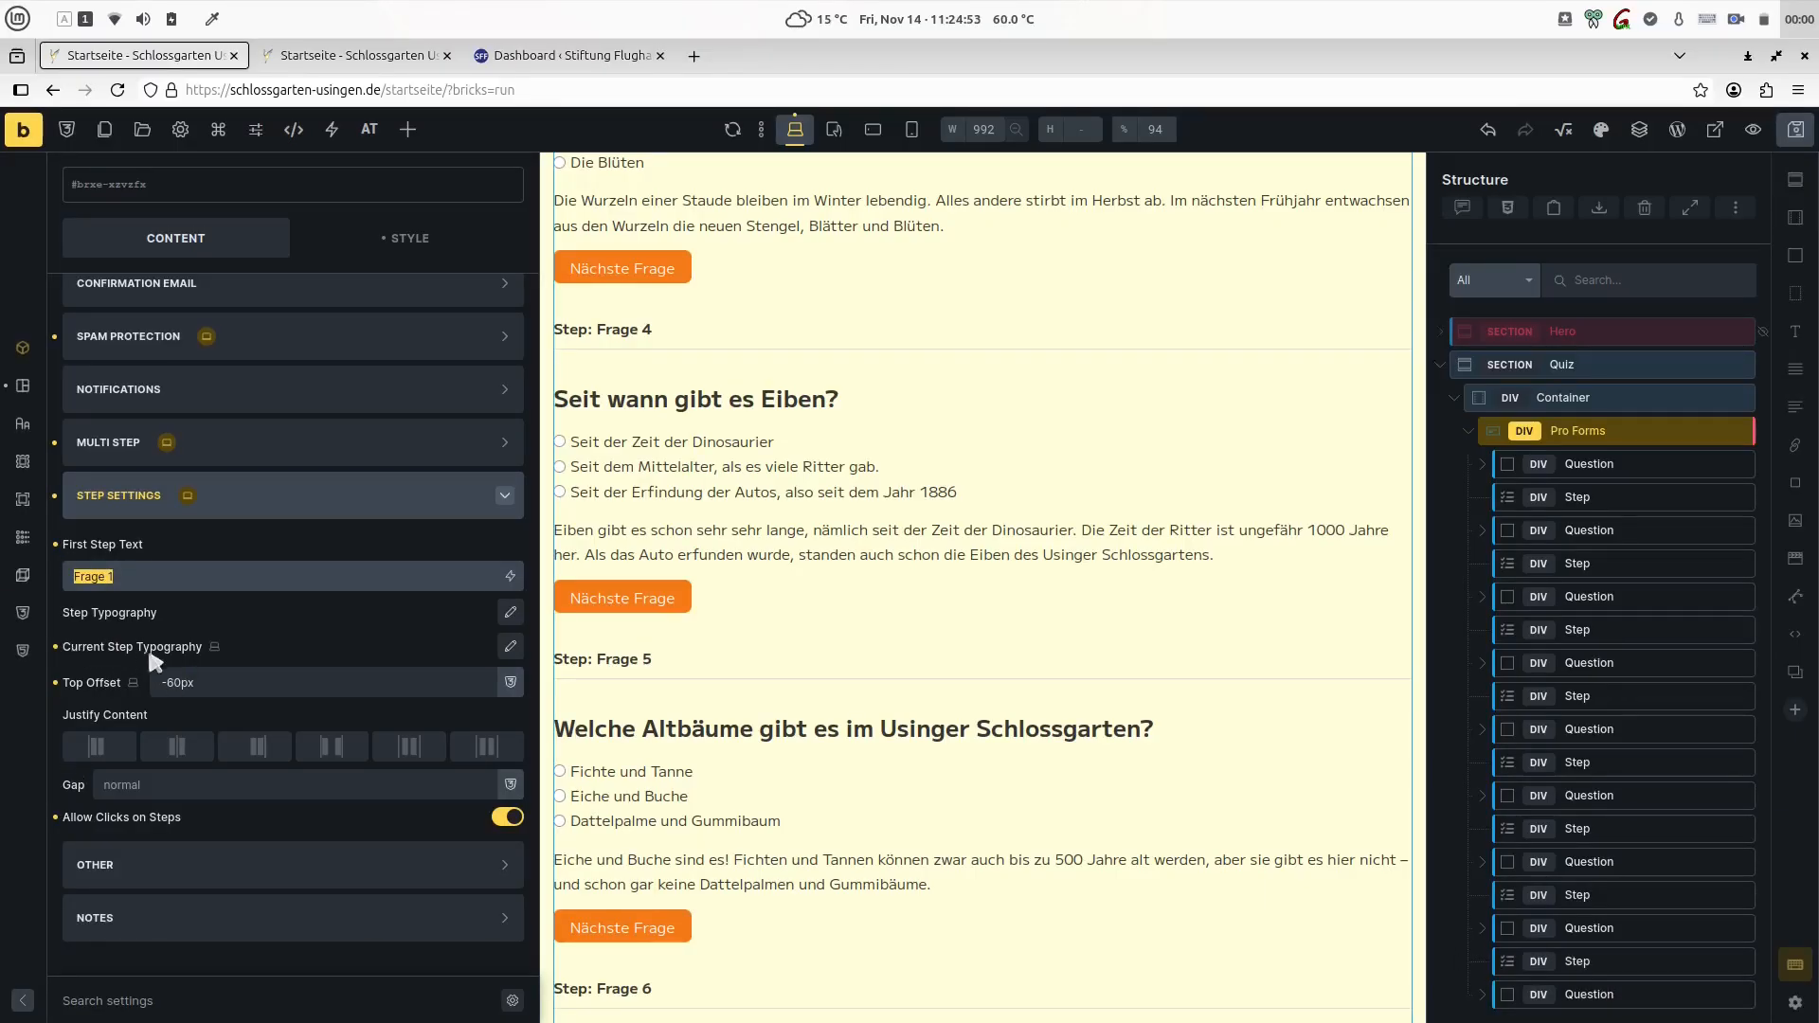
click(509, 646)
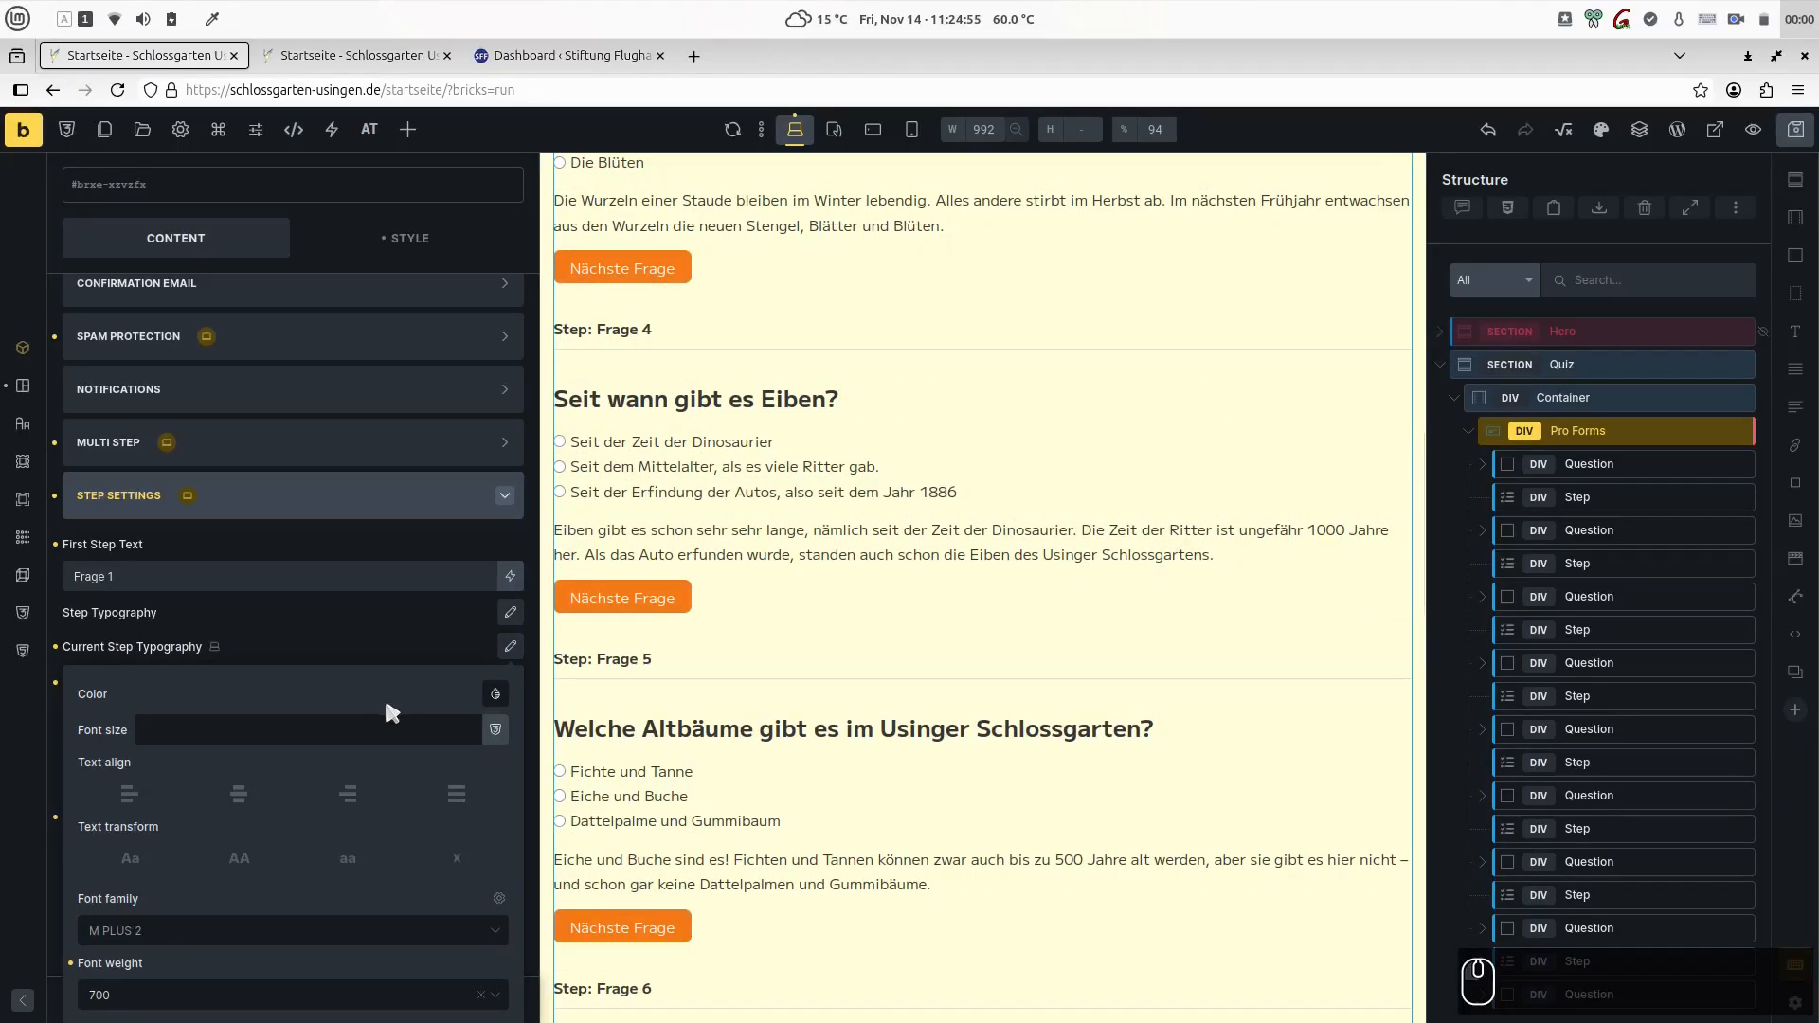
scroll(387, 701, down, 5)
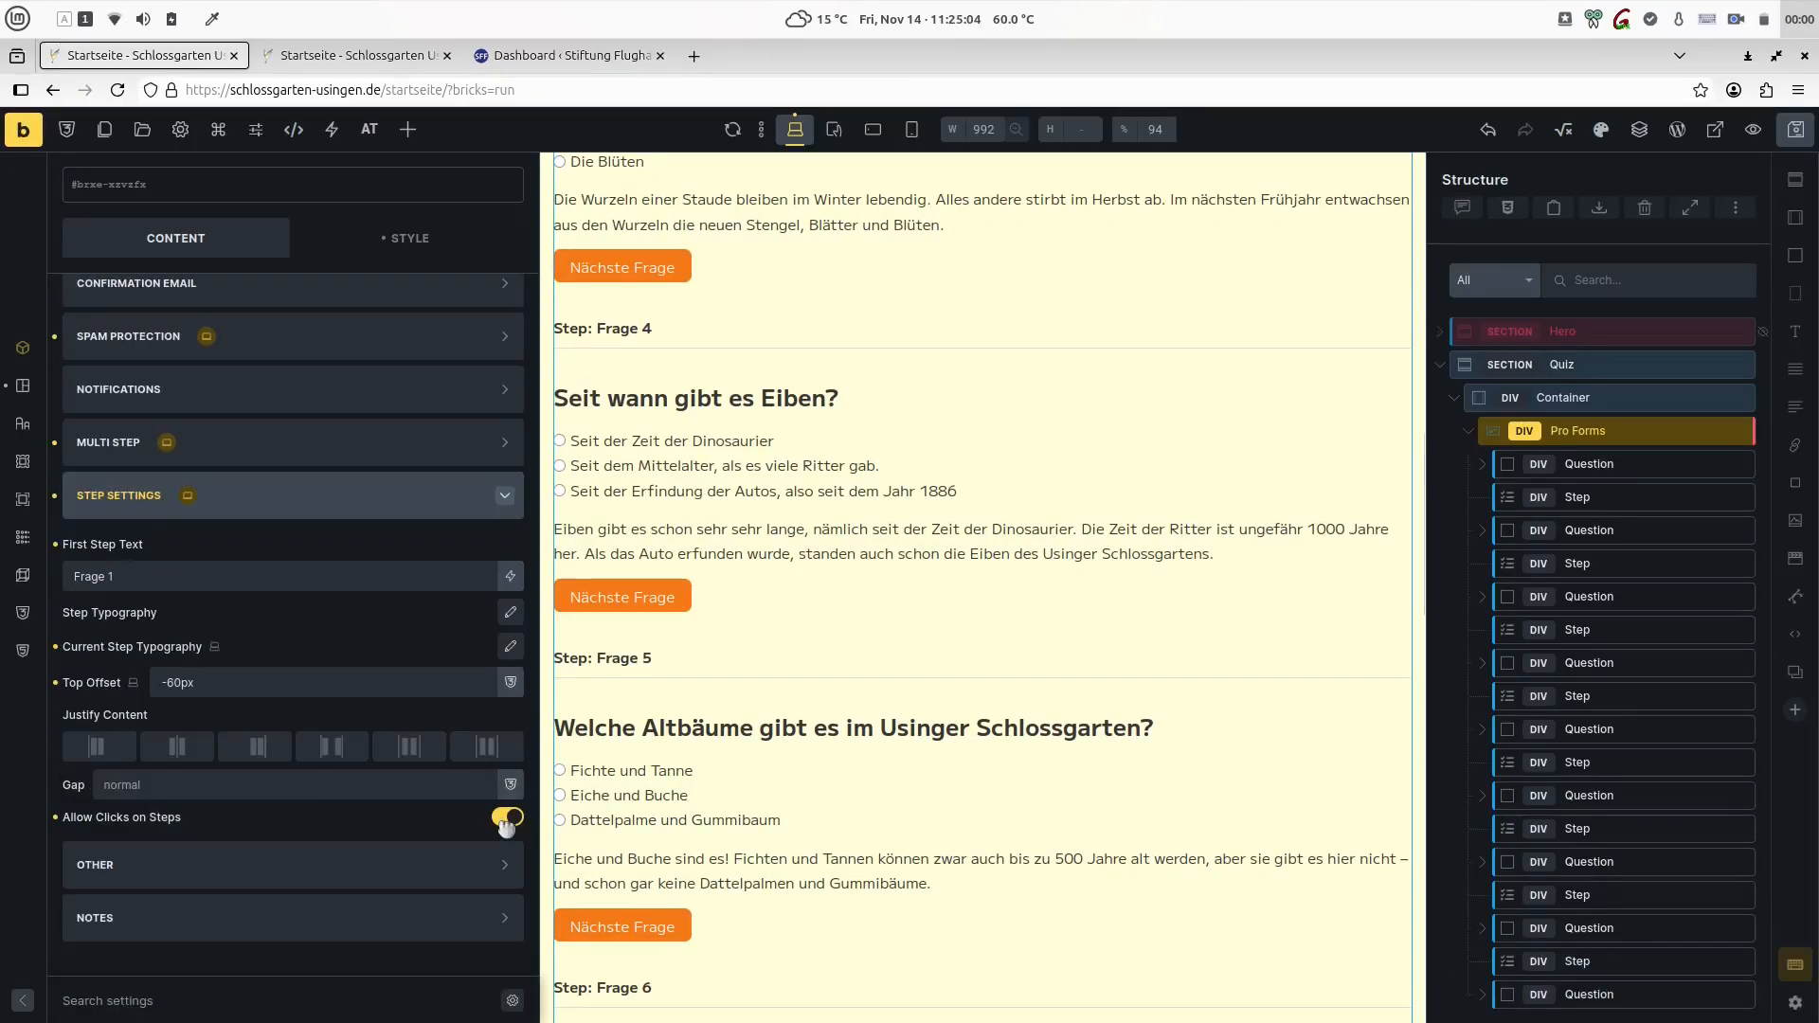
- Test the clickable step navigation in the page preview by jumping to Frage 6
click(341, 54)
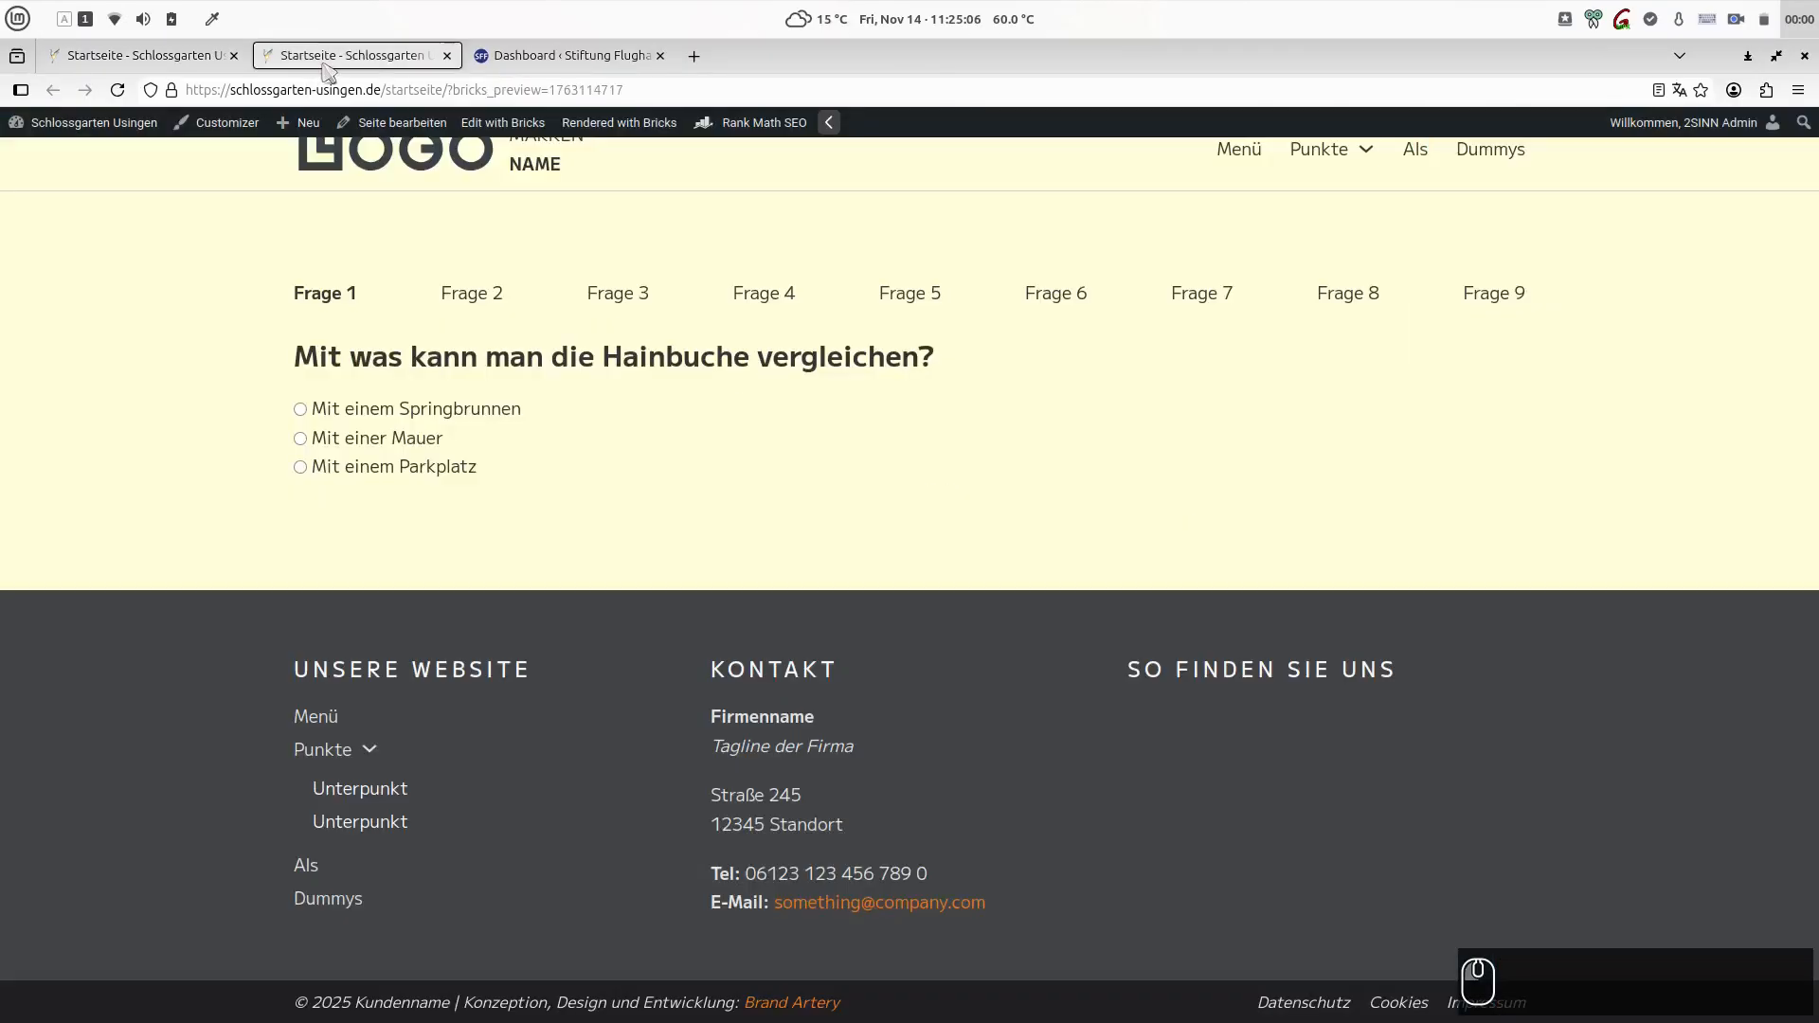
click(1073, 301)
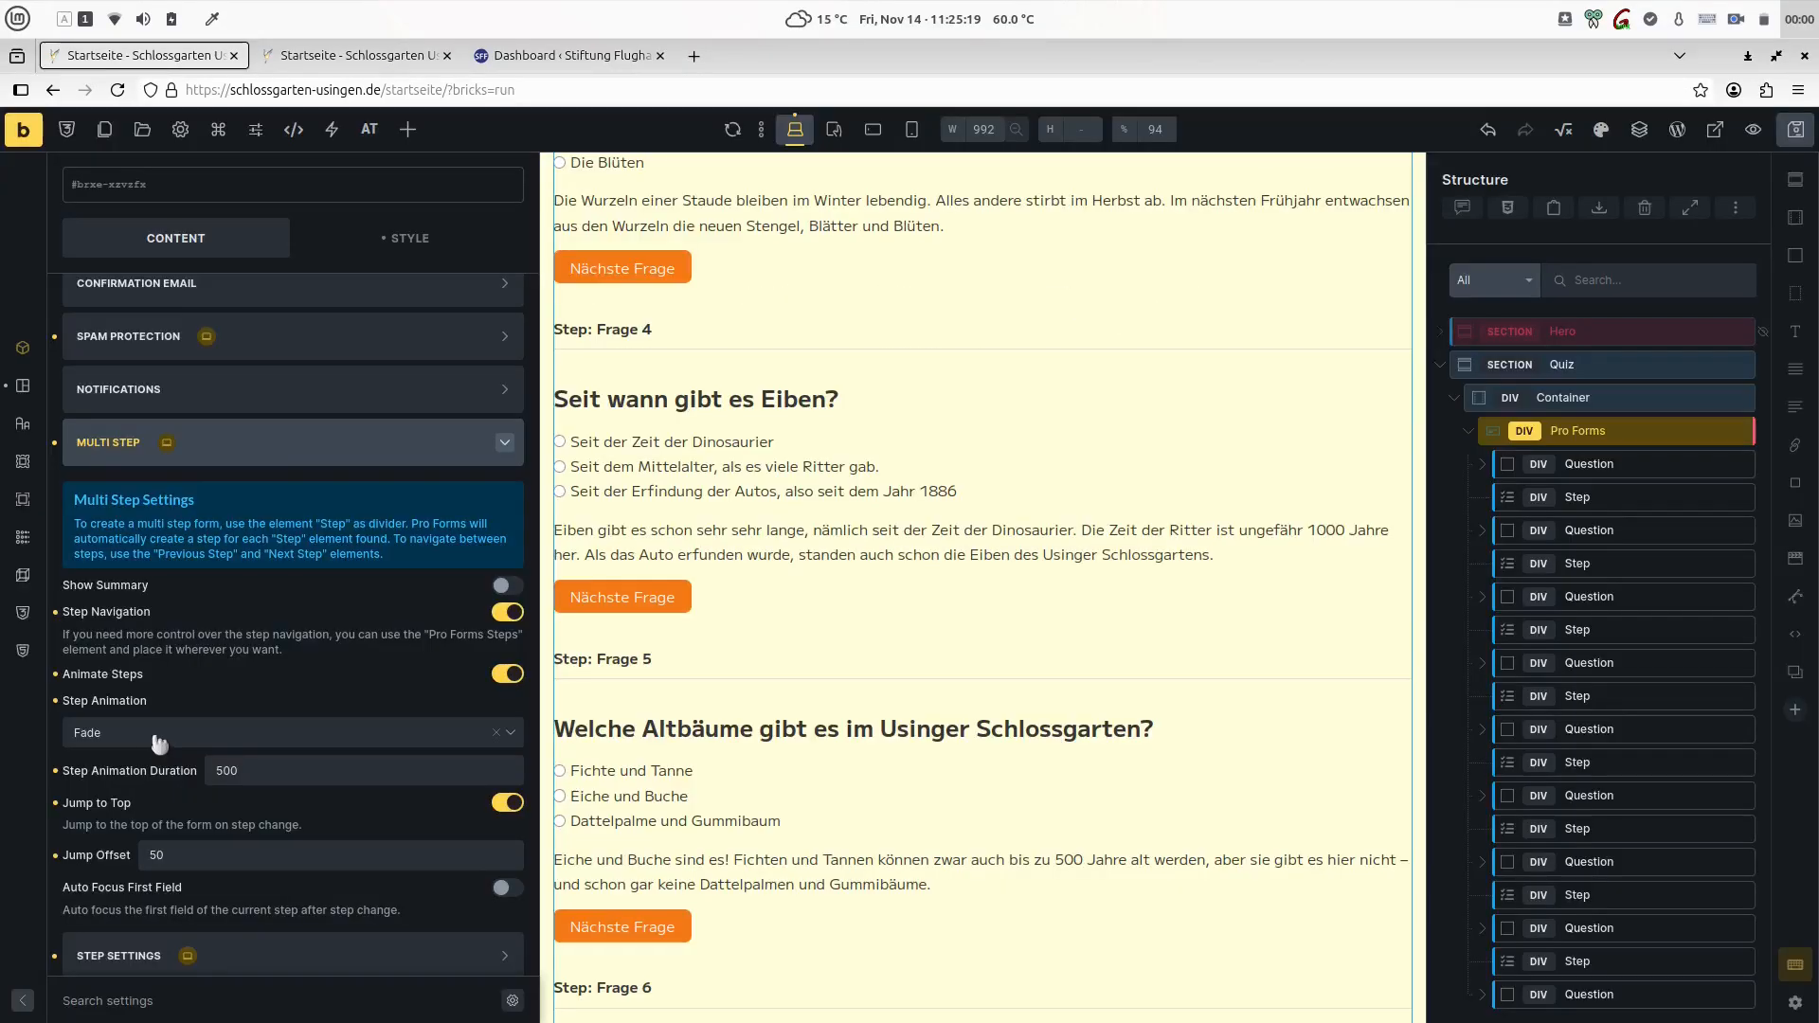
- Set the Pro Forms Step Animation to Fade Bottom in the multi-step settings
click(159, 746)
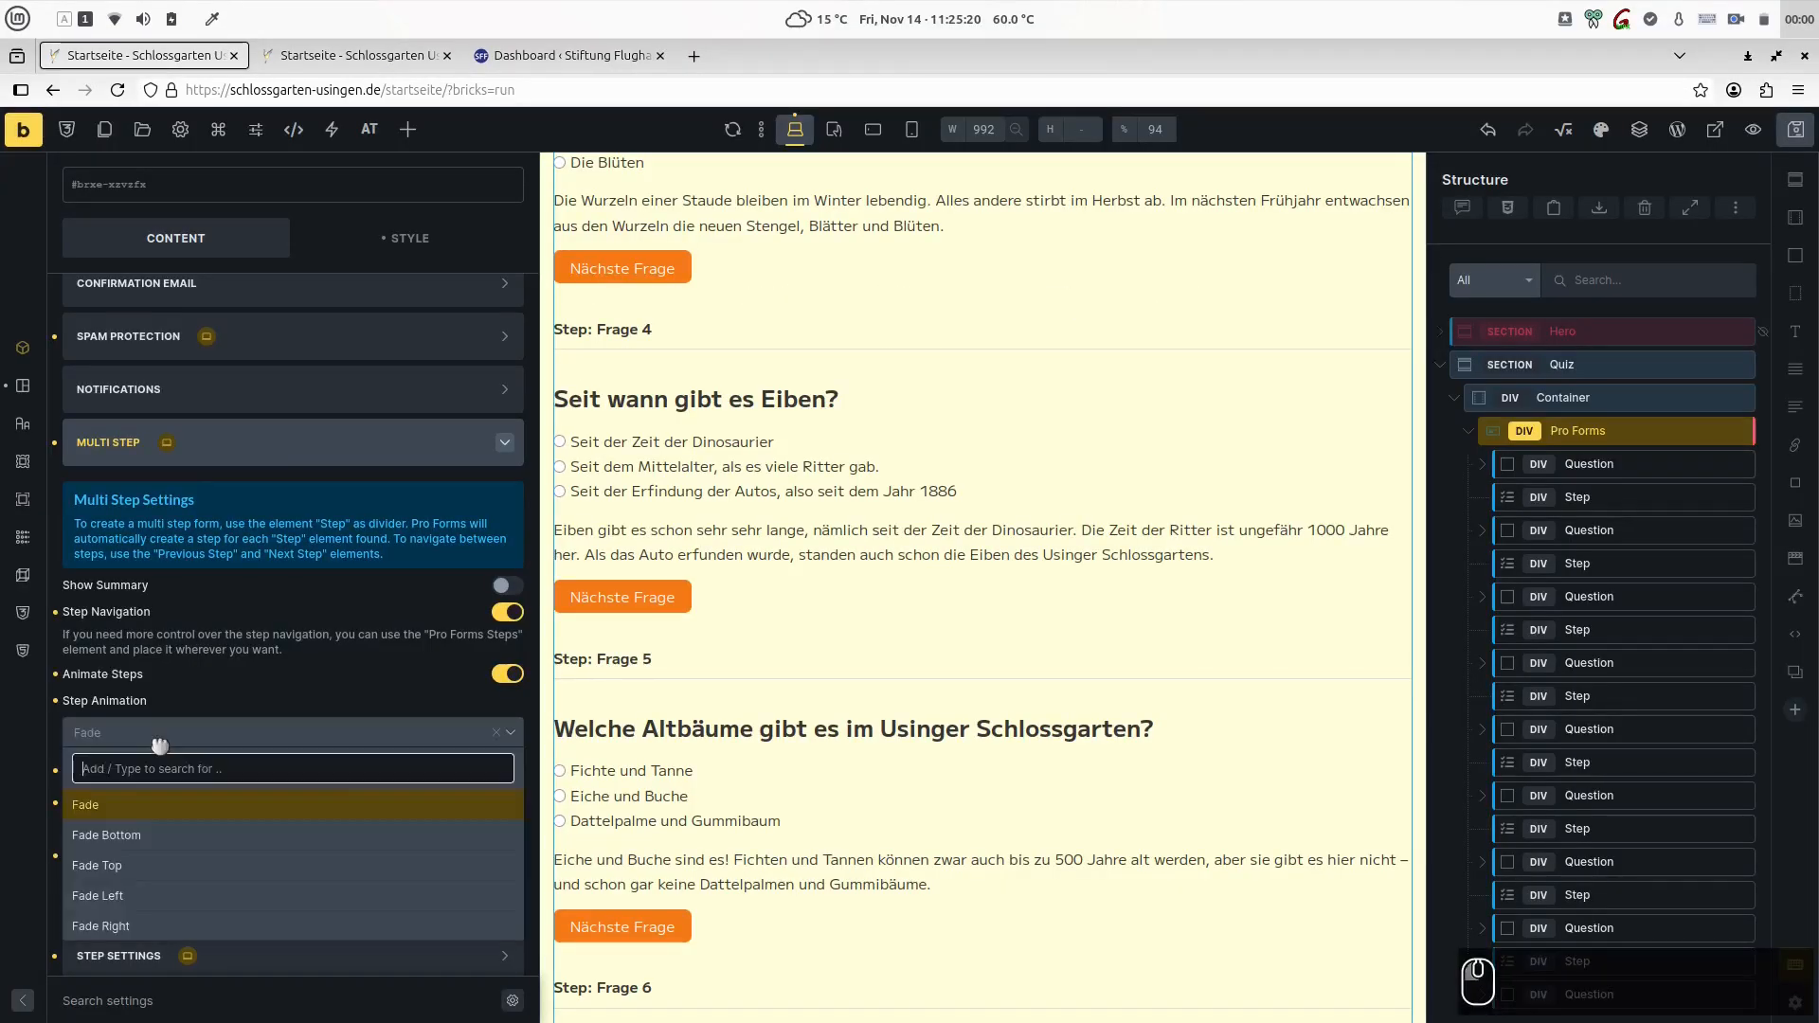
key(Down)
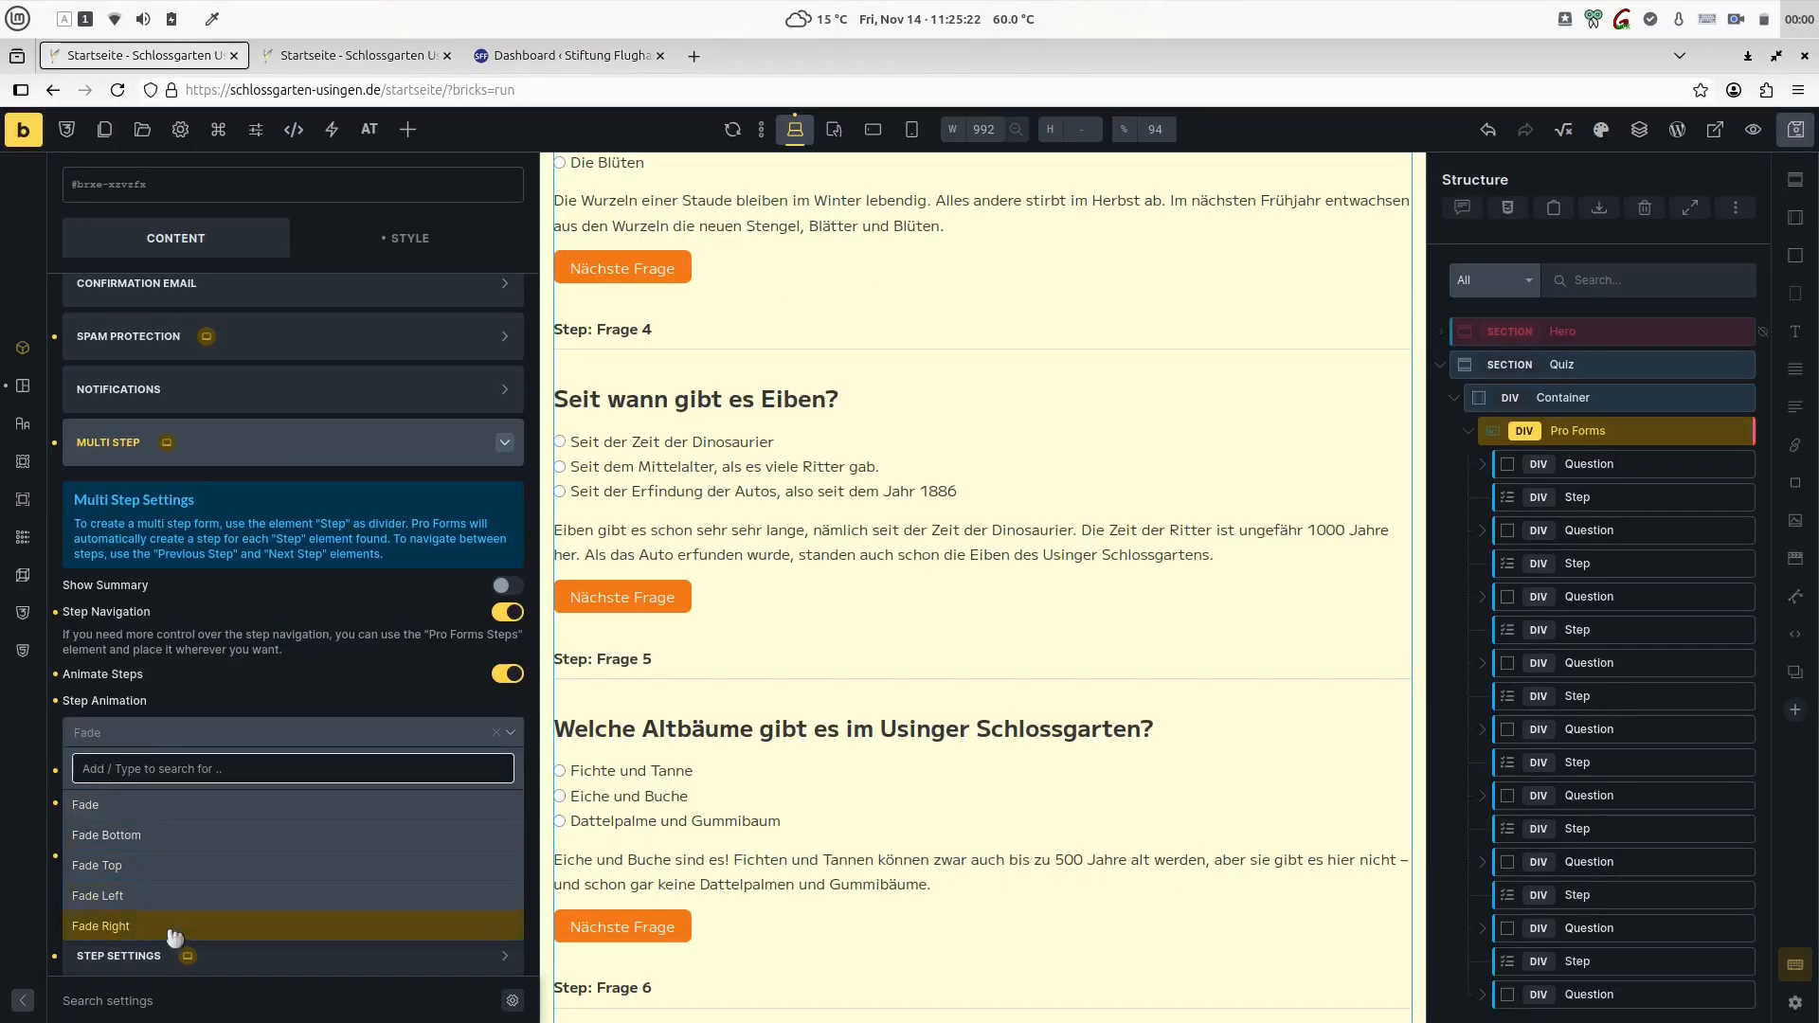
click(133, 837)
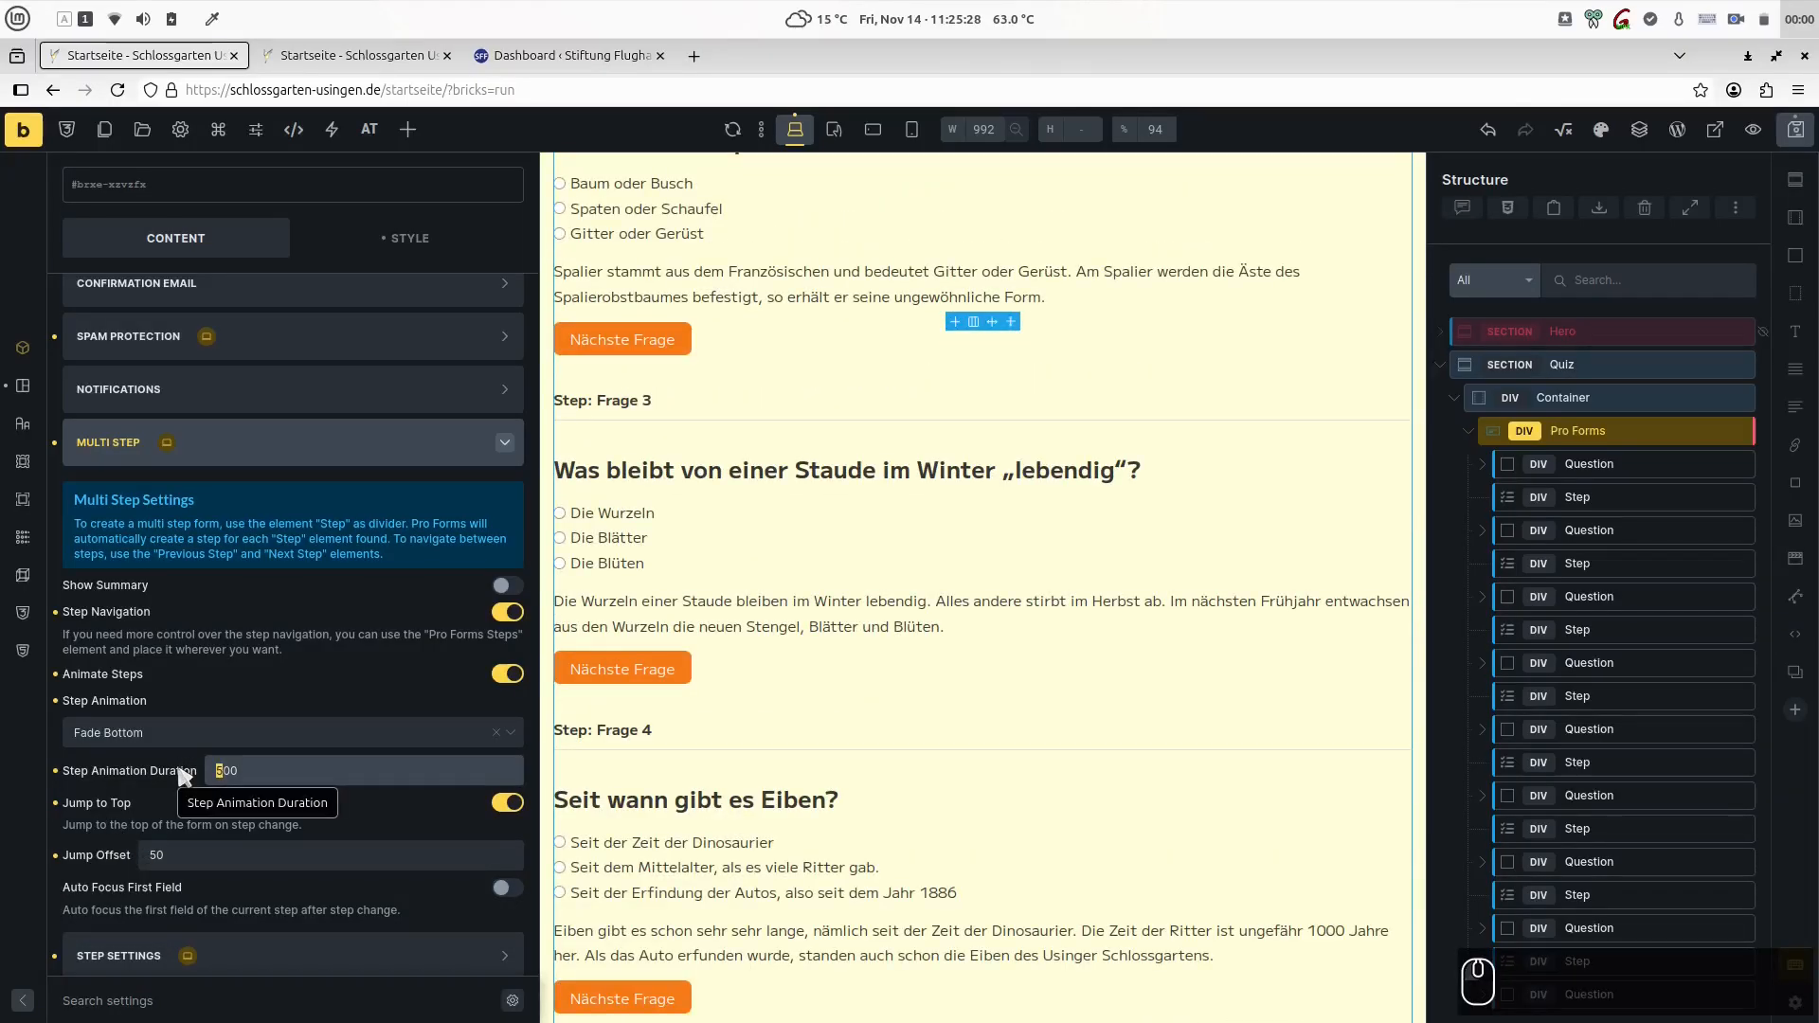
- Check the step transitions in the page preview by jumping to Frage 4 and Frage 5
key(ctrl+Tab)
click(753, 299)
click(924, 301)
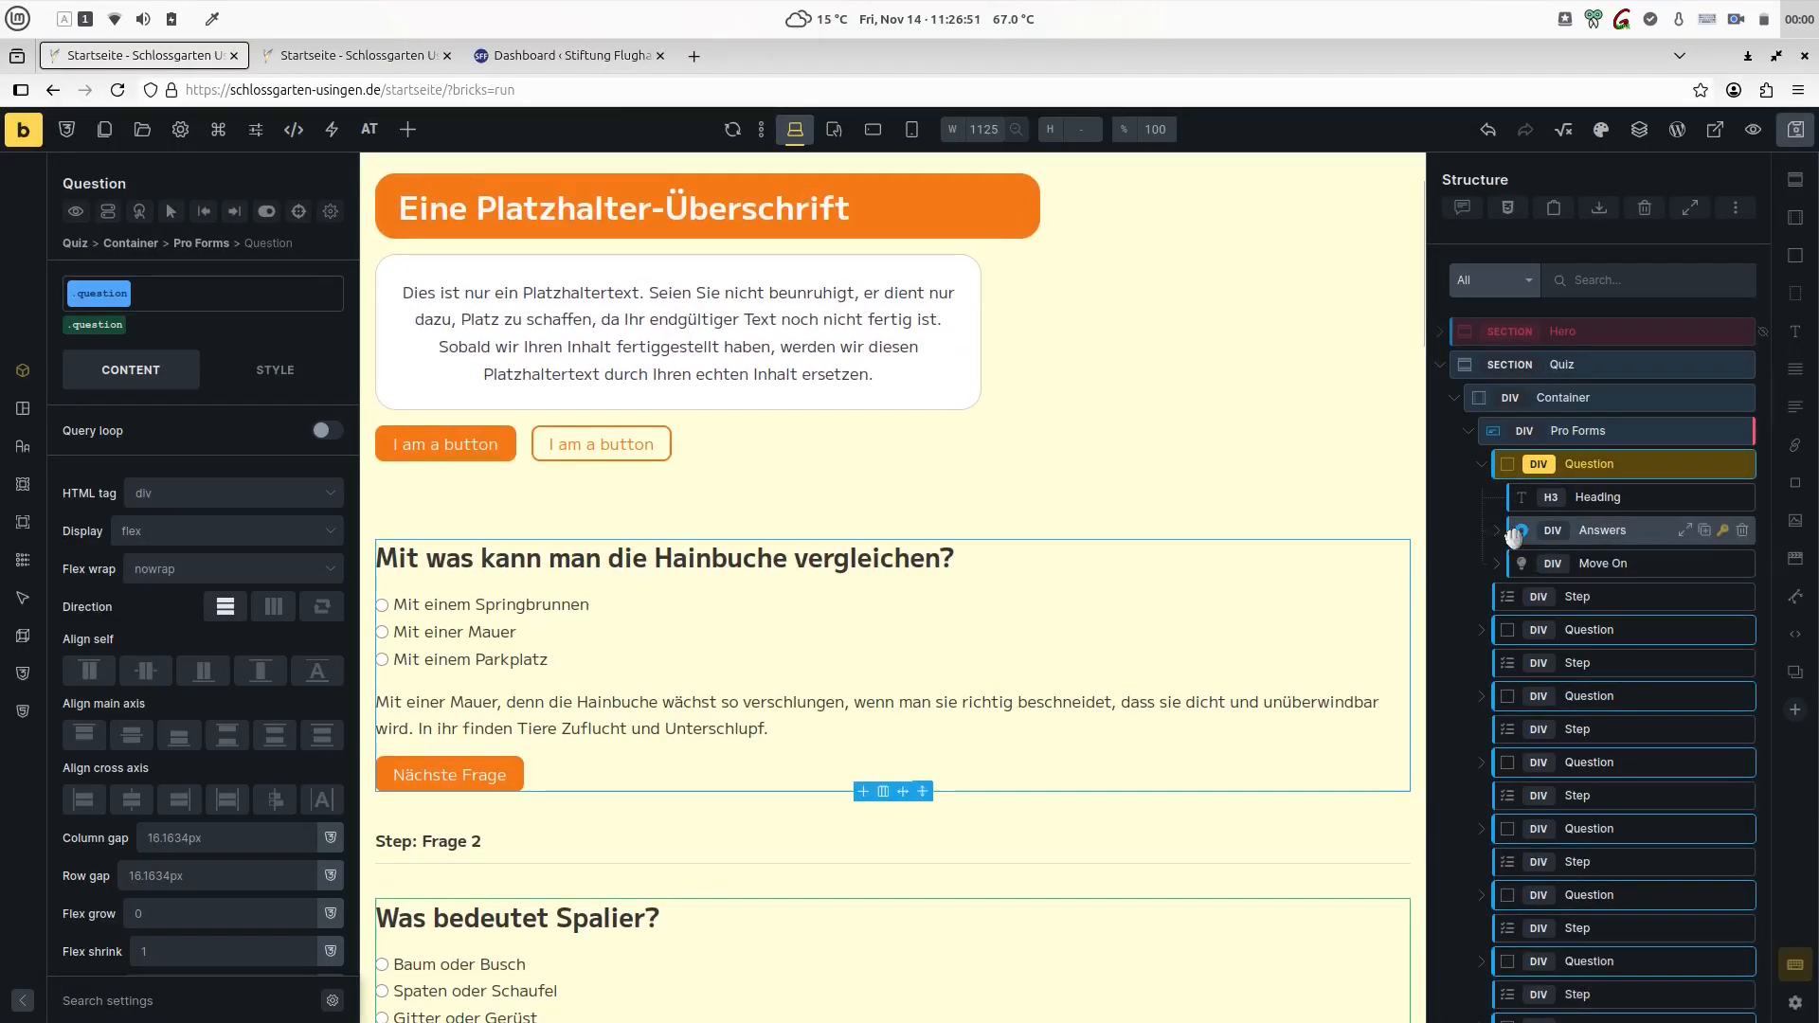
- Open the general settings of the "Mit einer Mauer" answer in the first Question block
click(1498, 536)
double_click(1610, 596)
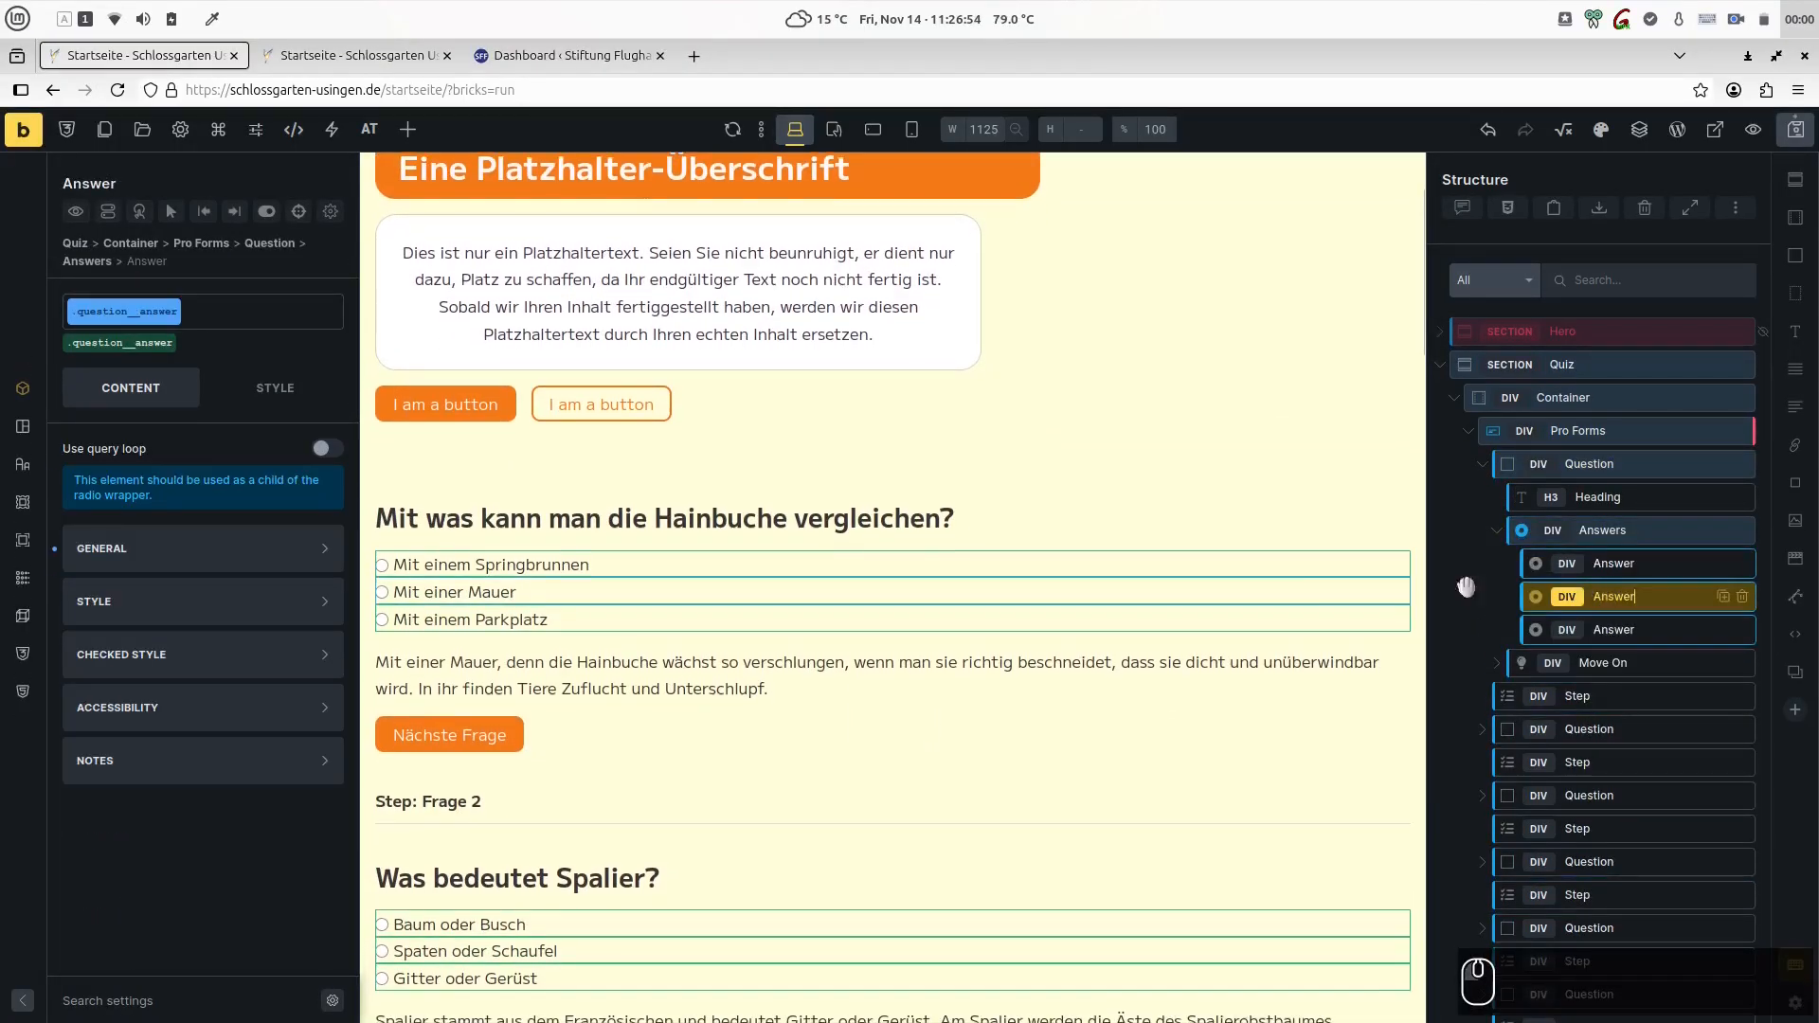
click(154, 548)
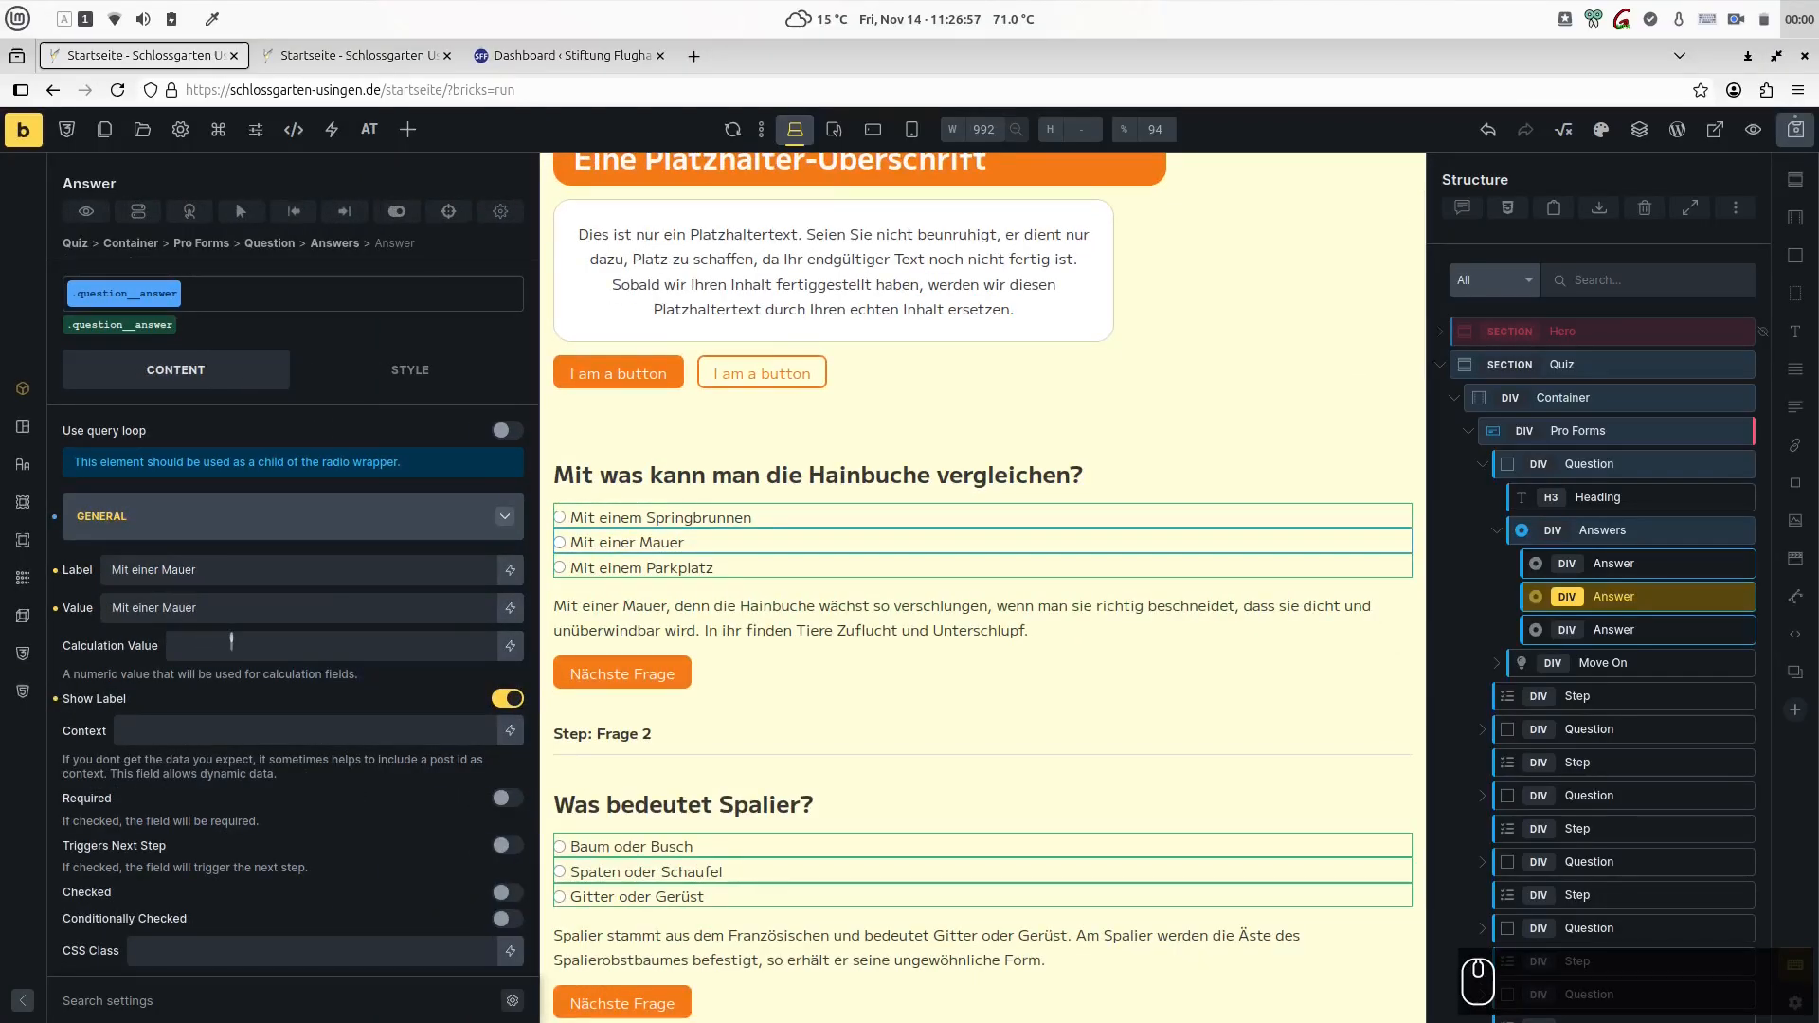
- Set the calculation value of the "Mit einer Mauer" answer to 1
click(233, 643)
text(1)
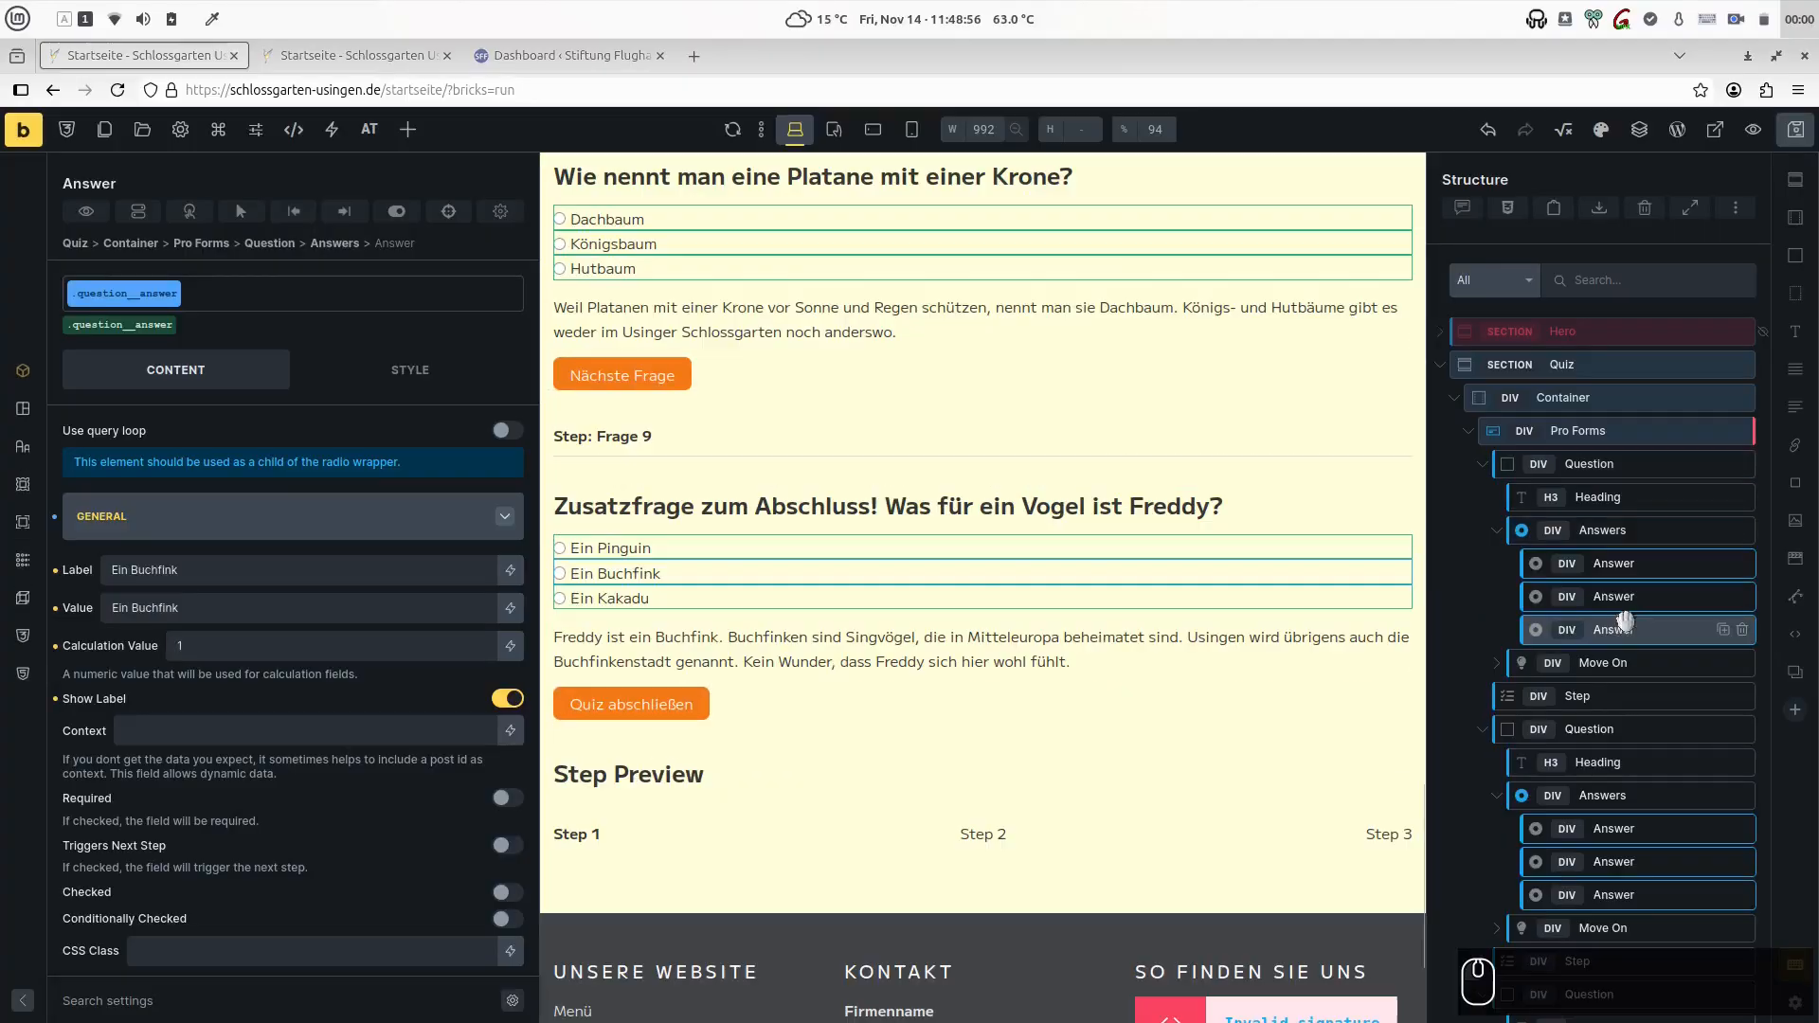
- Change the custom ID of the first question's Answers element to question01_answers and copy the number 01
double_click(1588, 529)
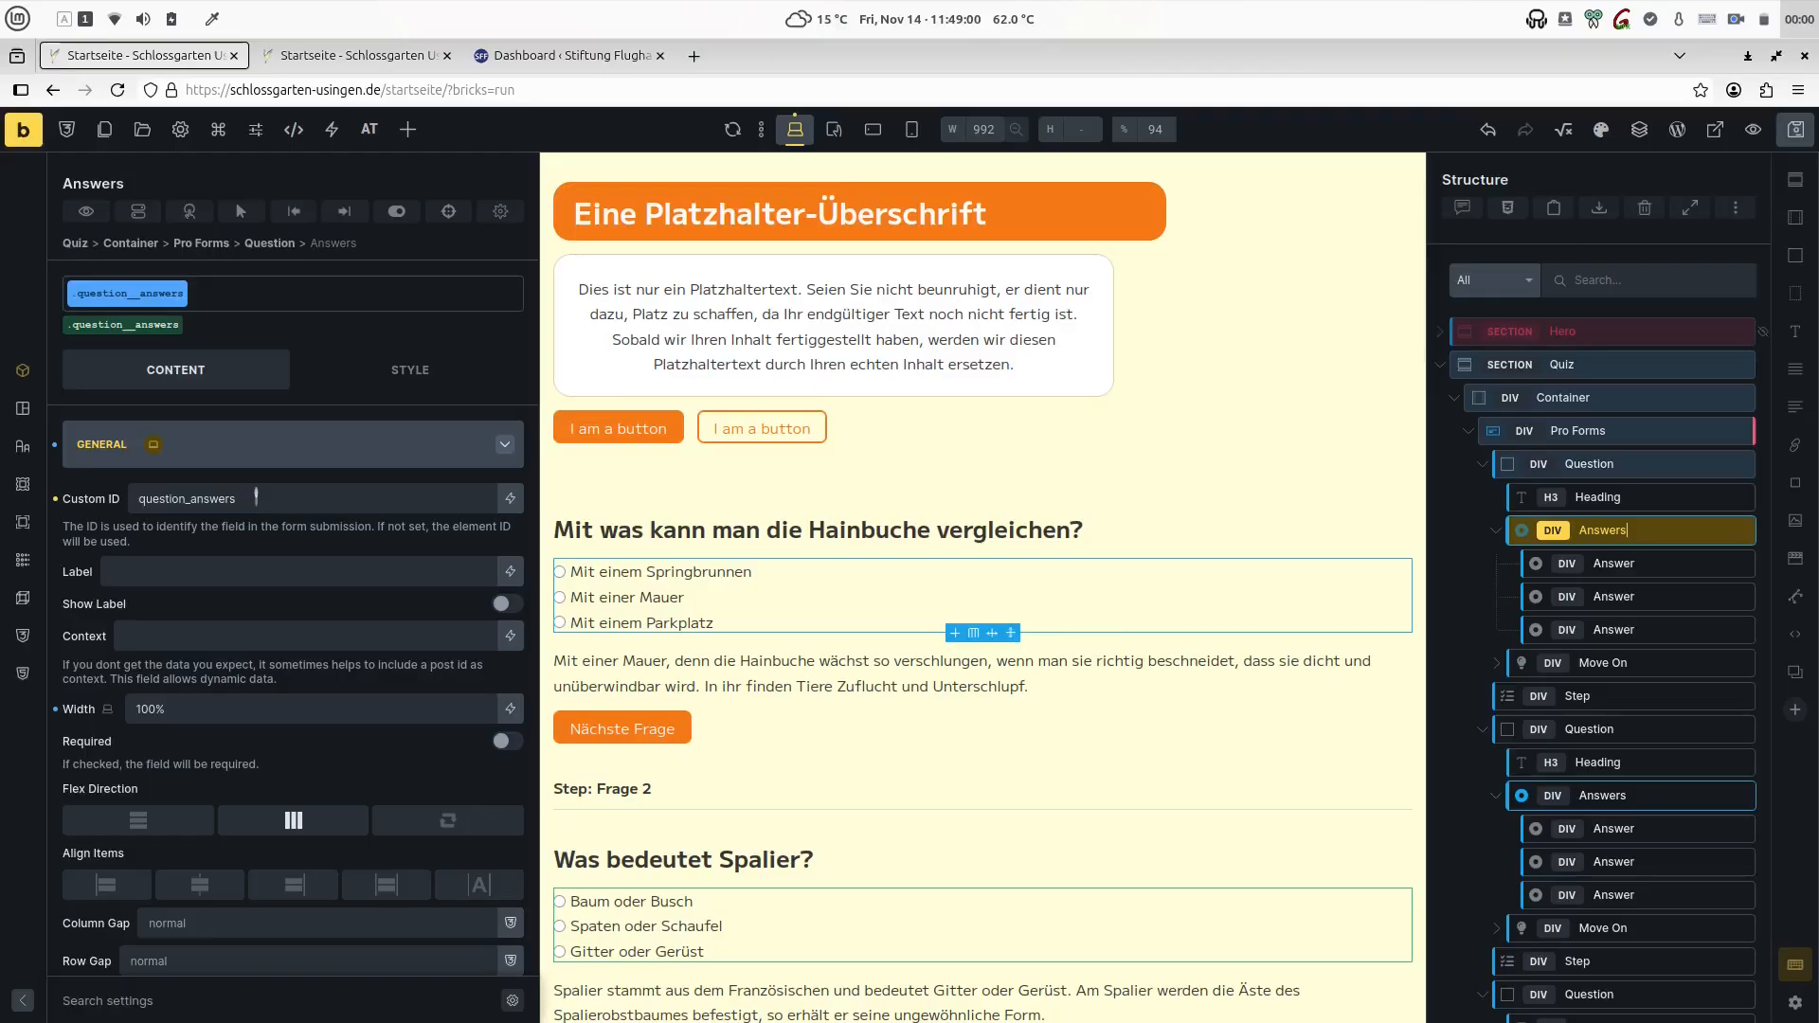
click(186, 498)
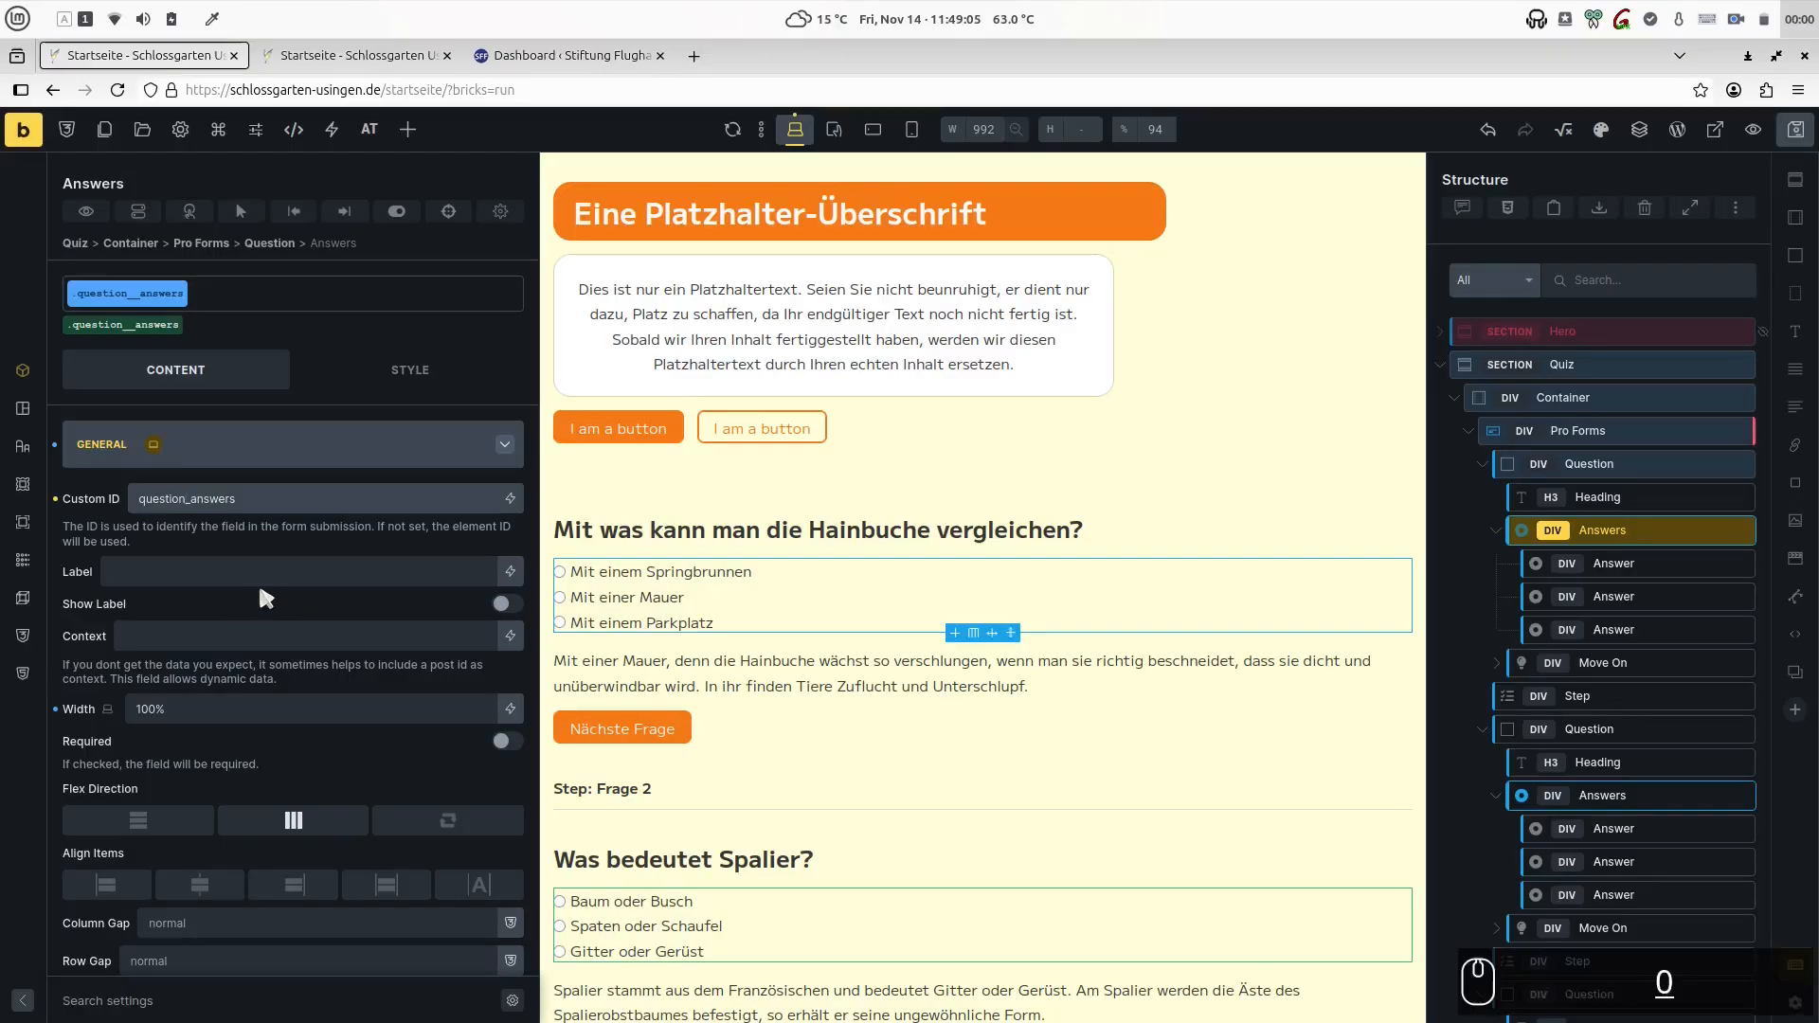
text(01)
key(shift+Left)
key(shift+Left)
key(ctrl+c)
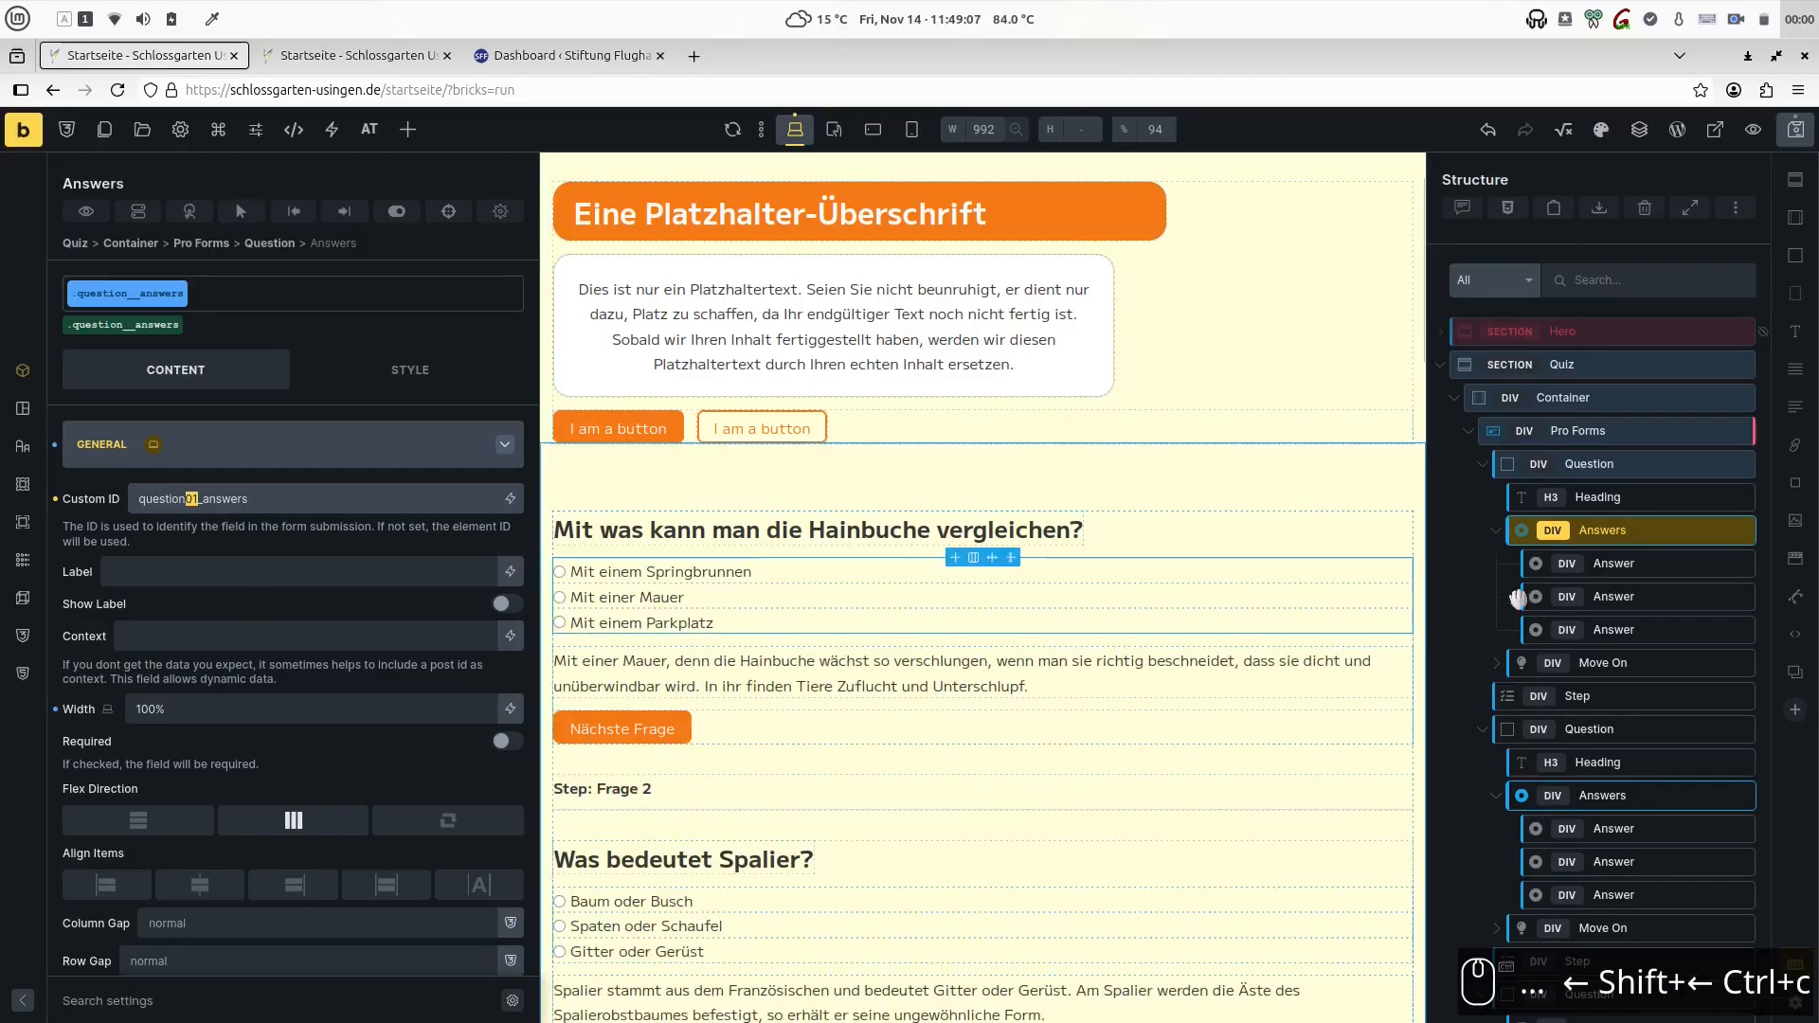
- Insert the copied 01 after "question" in the custom ID of the second question's Answers element
click(1561, 789)
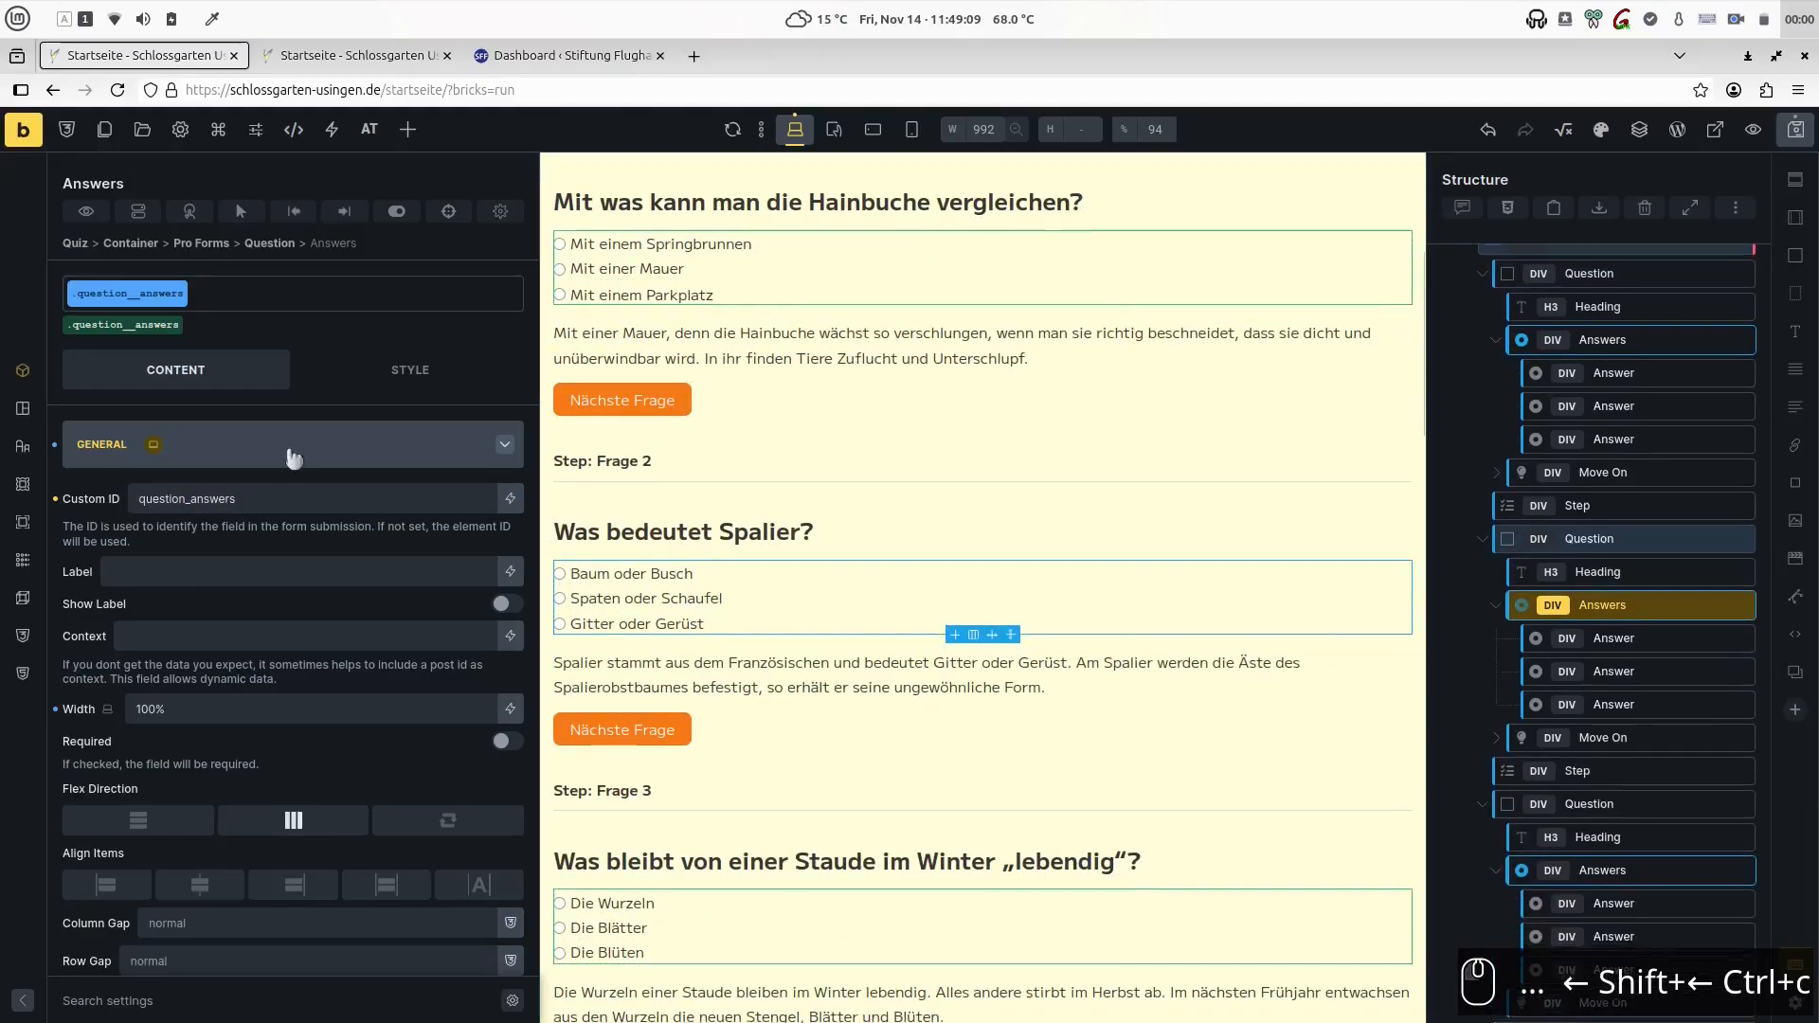
click(189, 498)
key(ctrl+v)
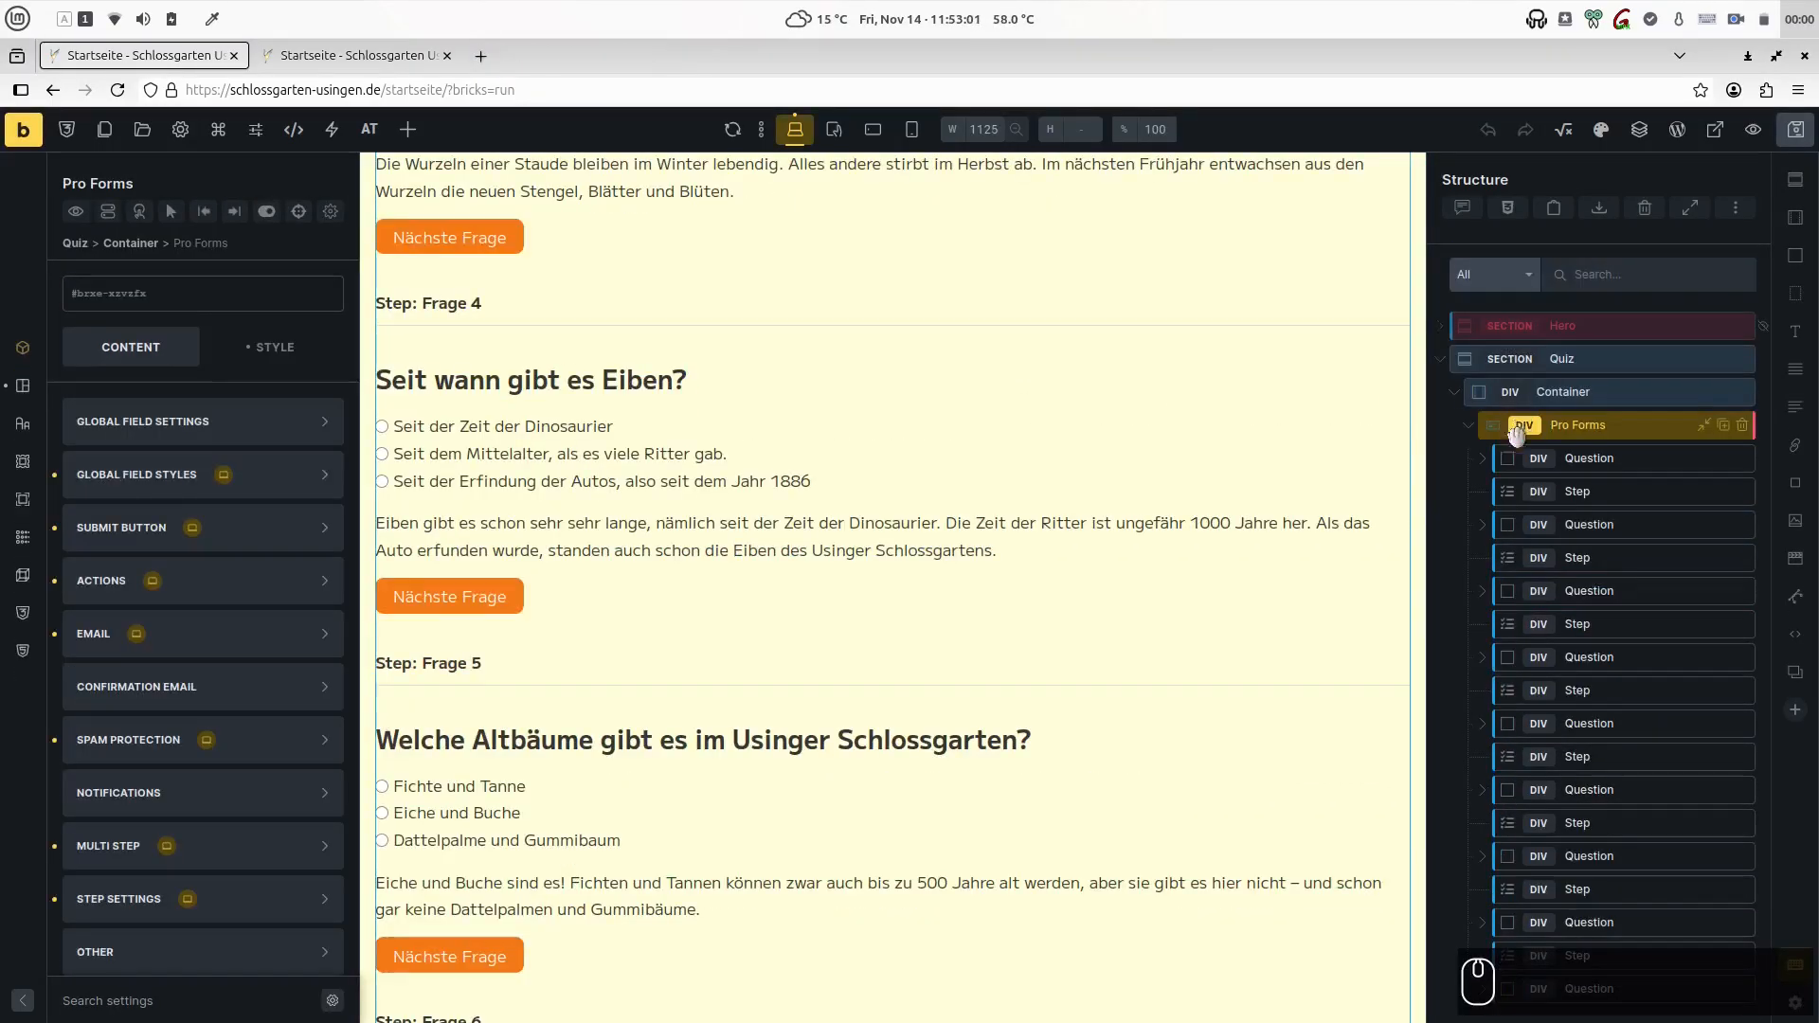
- Add a block at the end of Pro Forms, after the last Question, and name it Total
key(b)
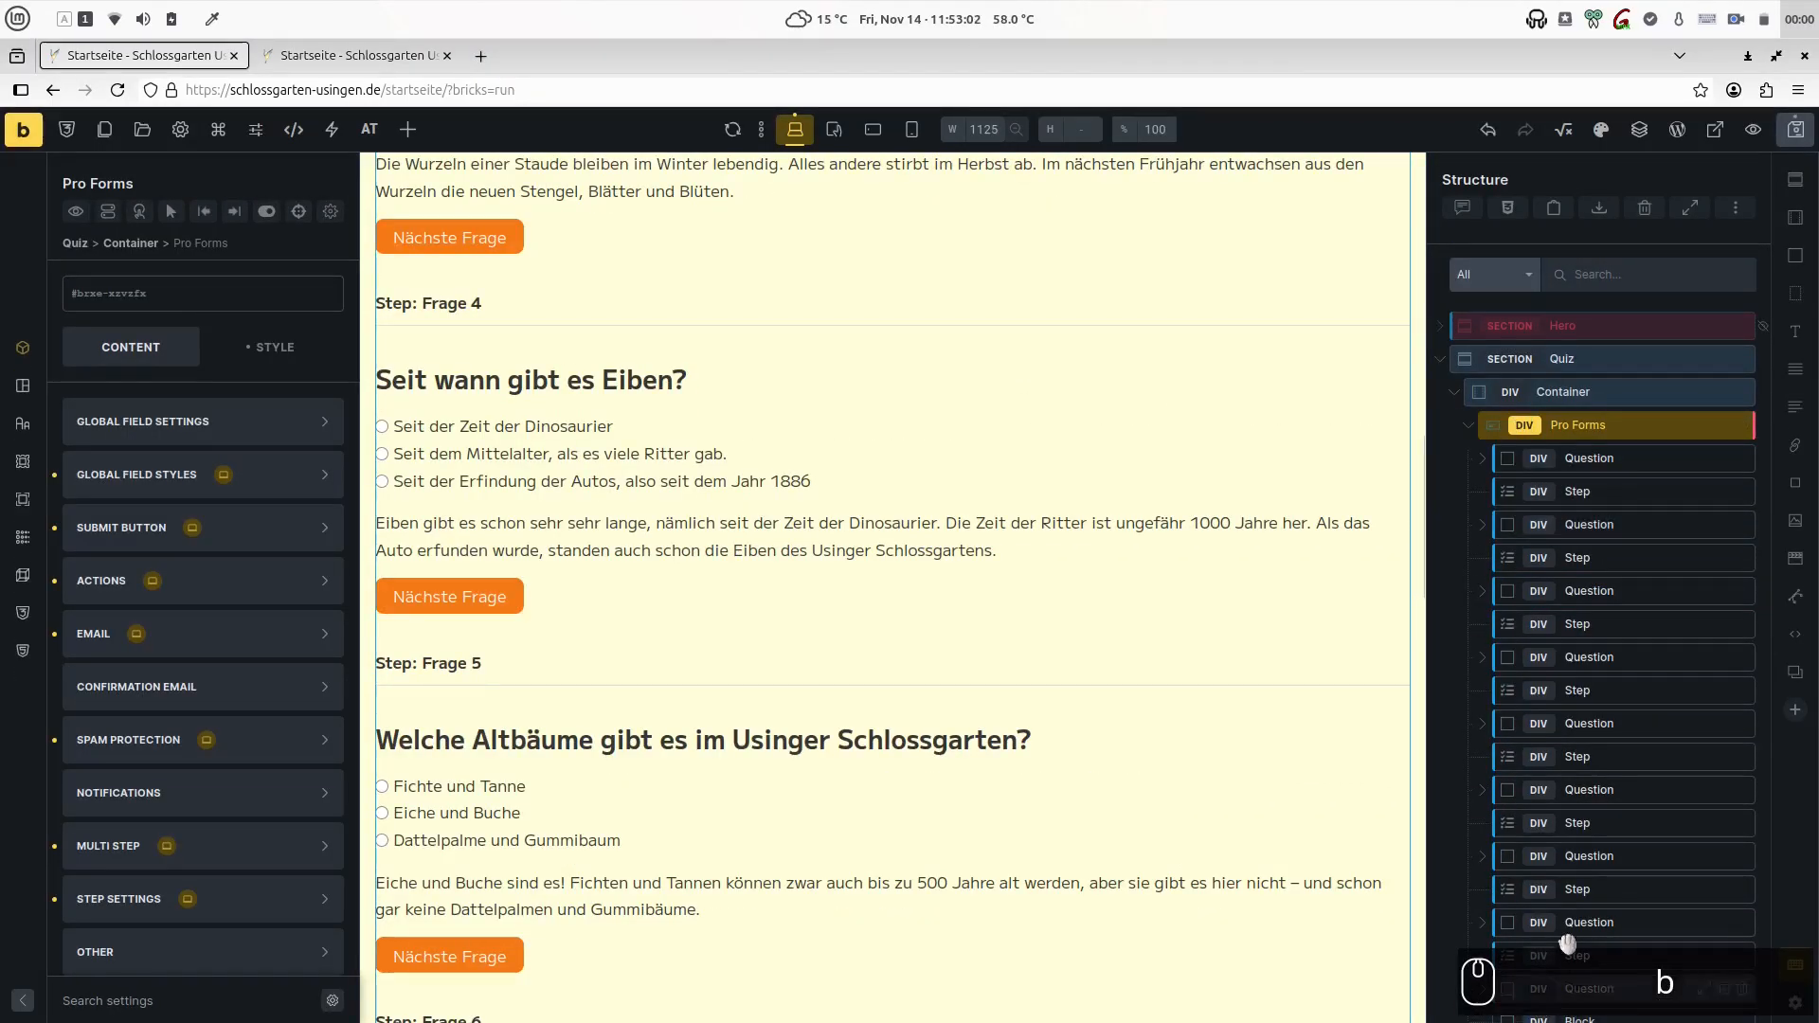
scroll(1611, 852, down, 1)
click(1526, 991)
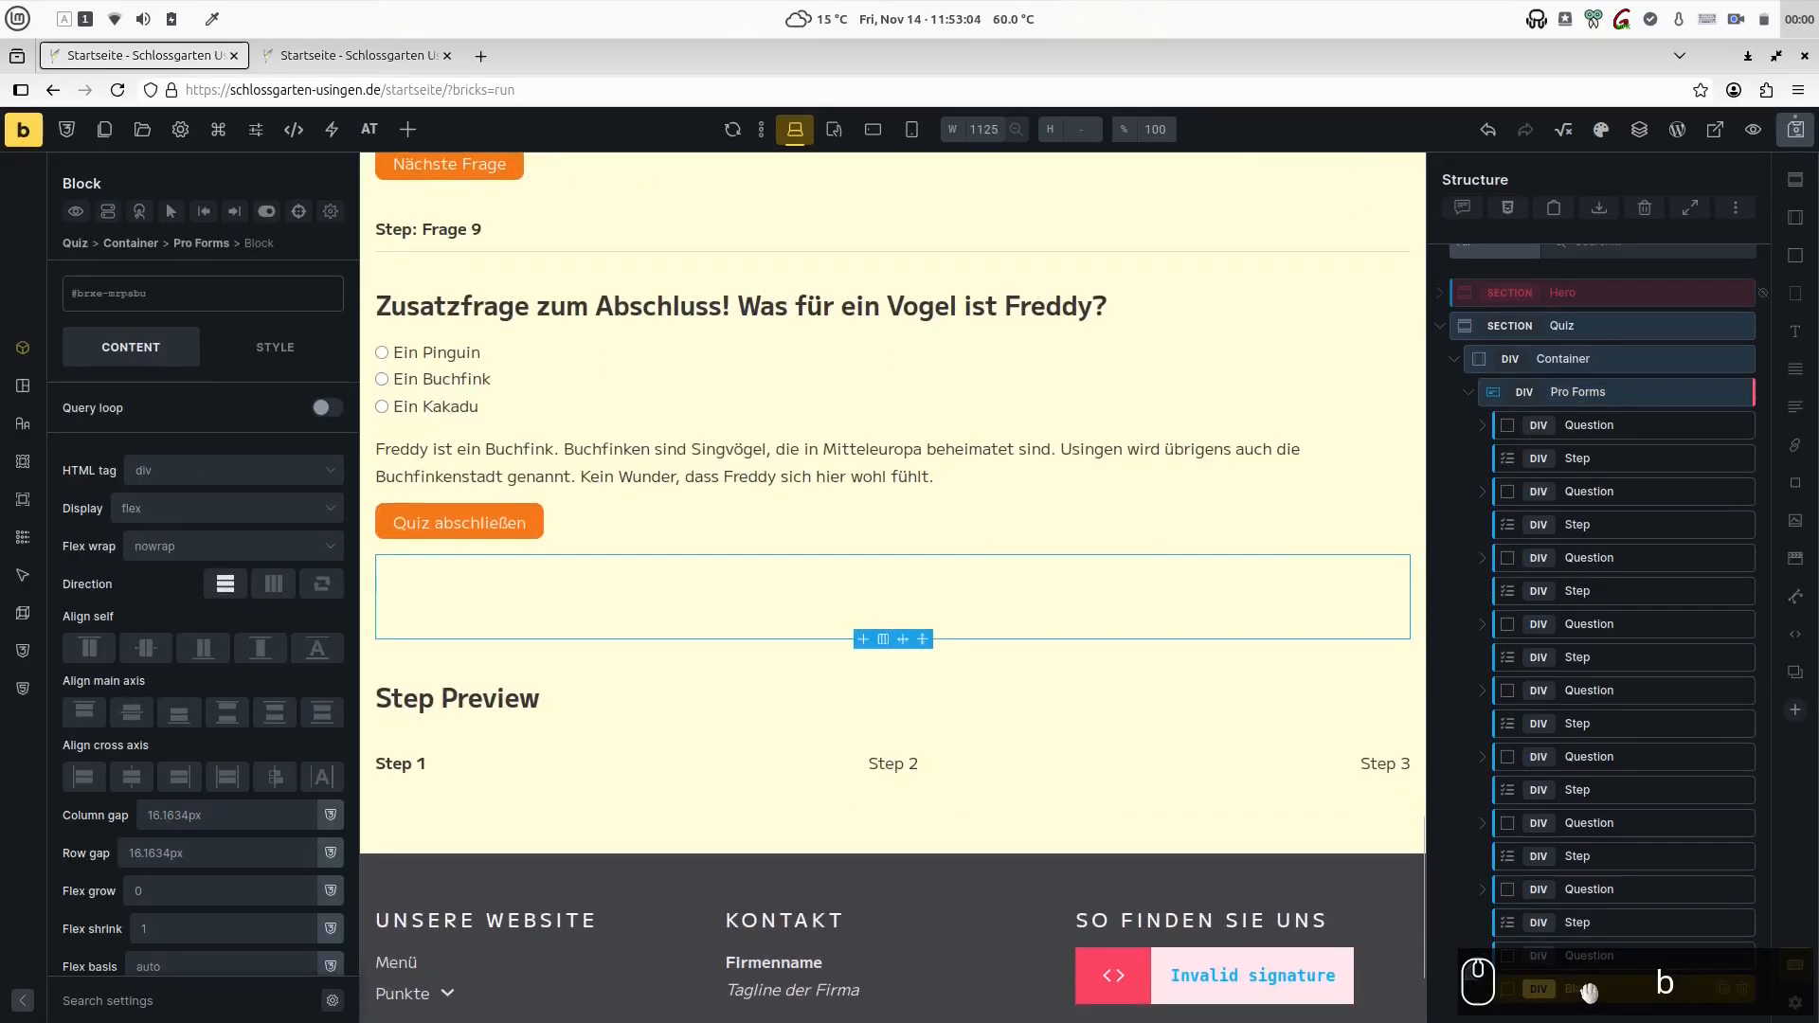
text(Total)
- Add a Calculation element and a Basic Text element inside the Total block
key(ctrl+k)
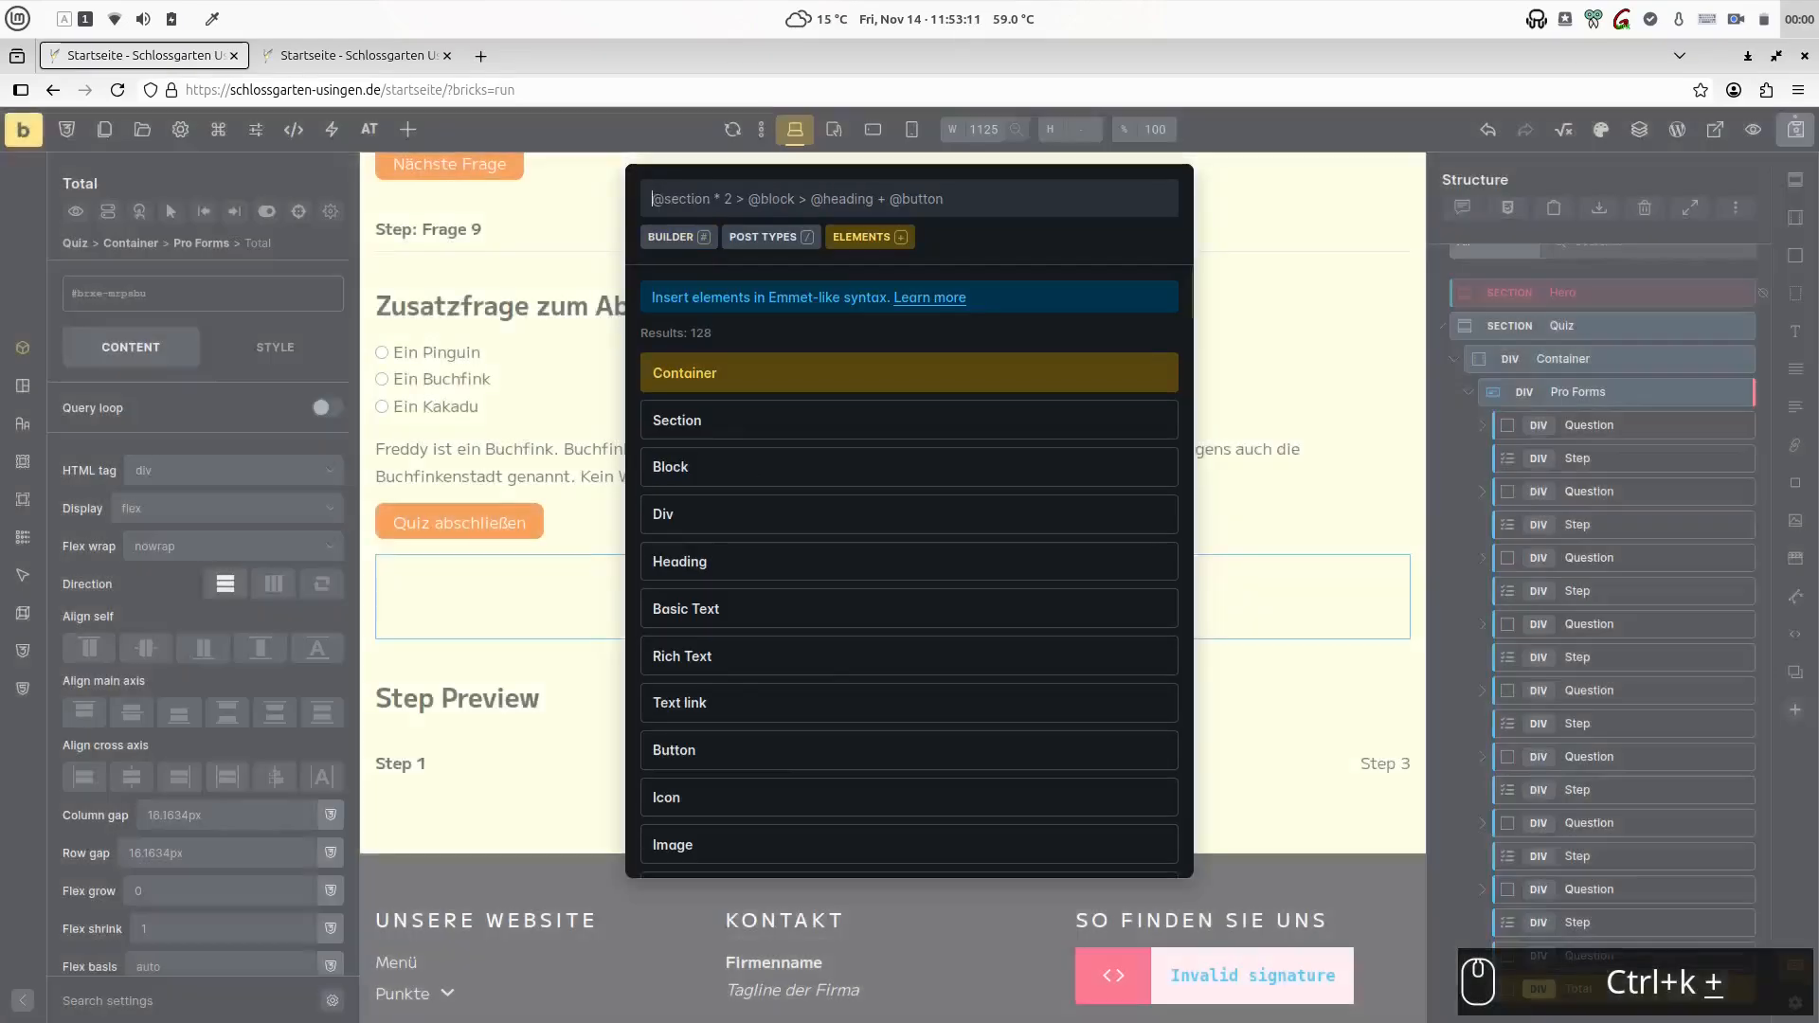
text(calcul)
key(Return)
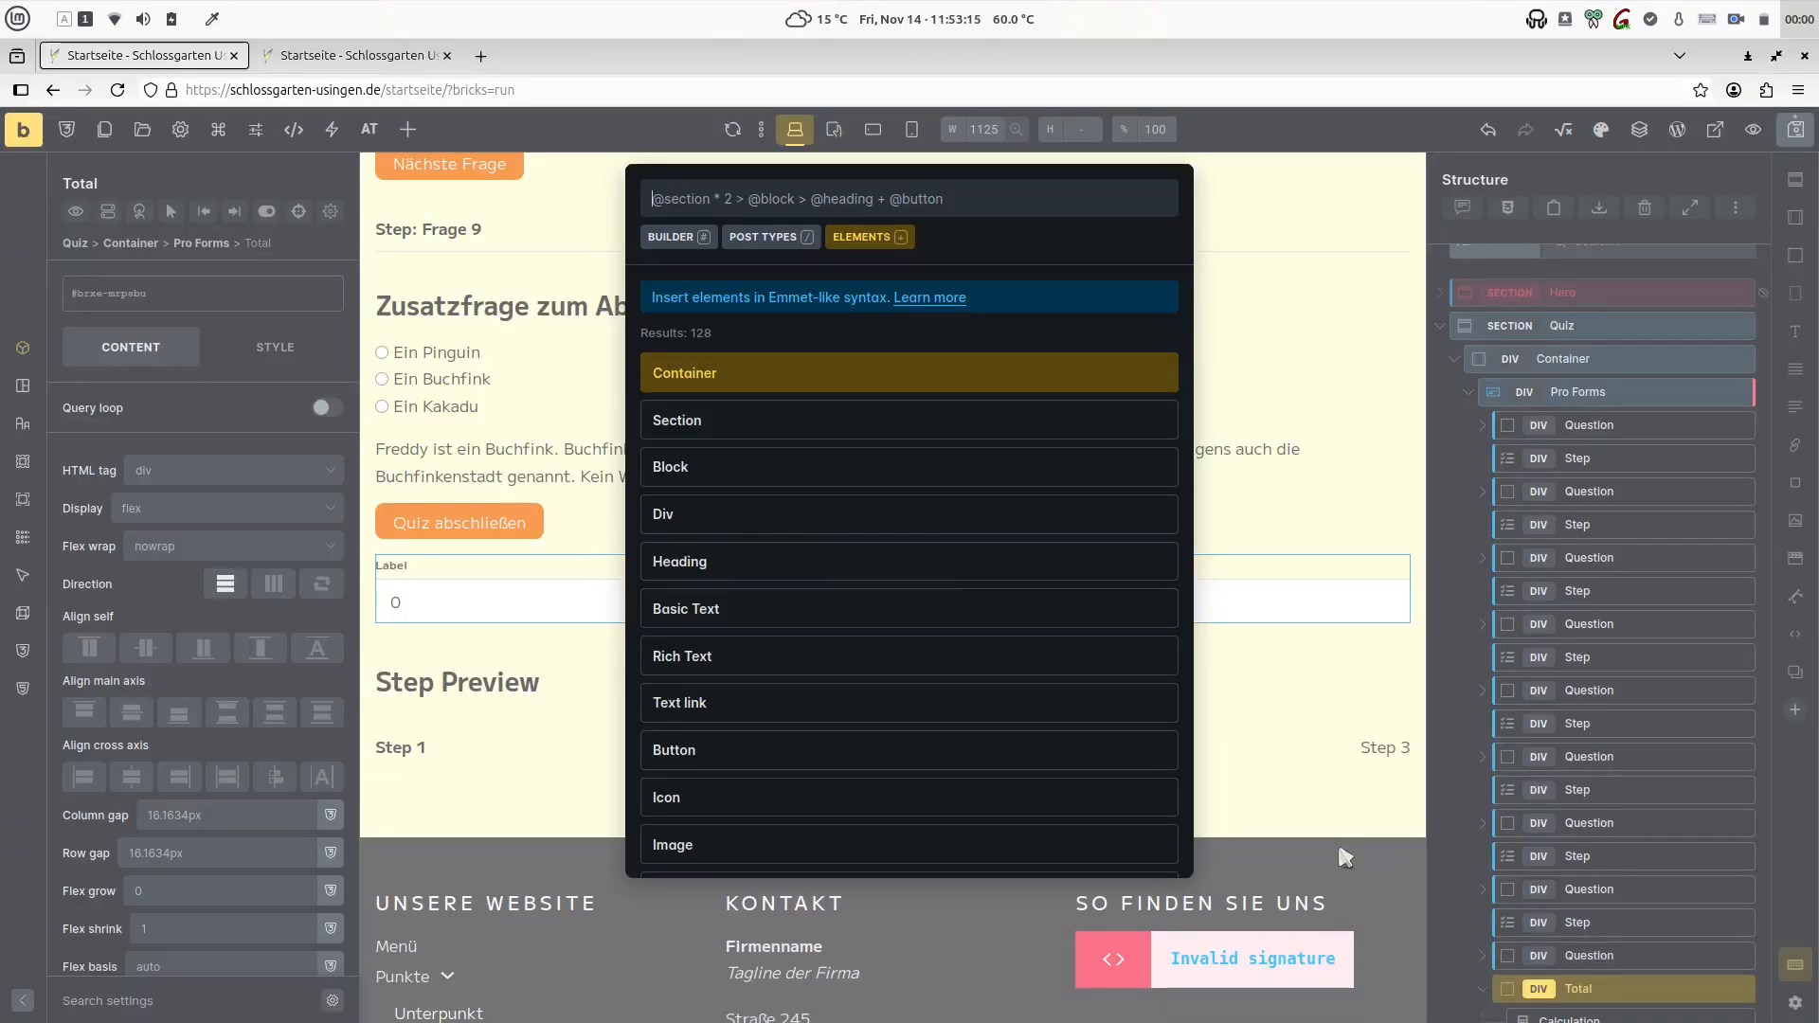
key(Escape)
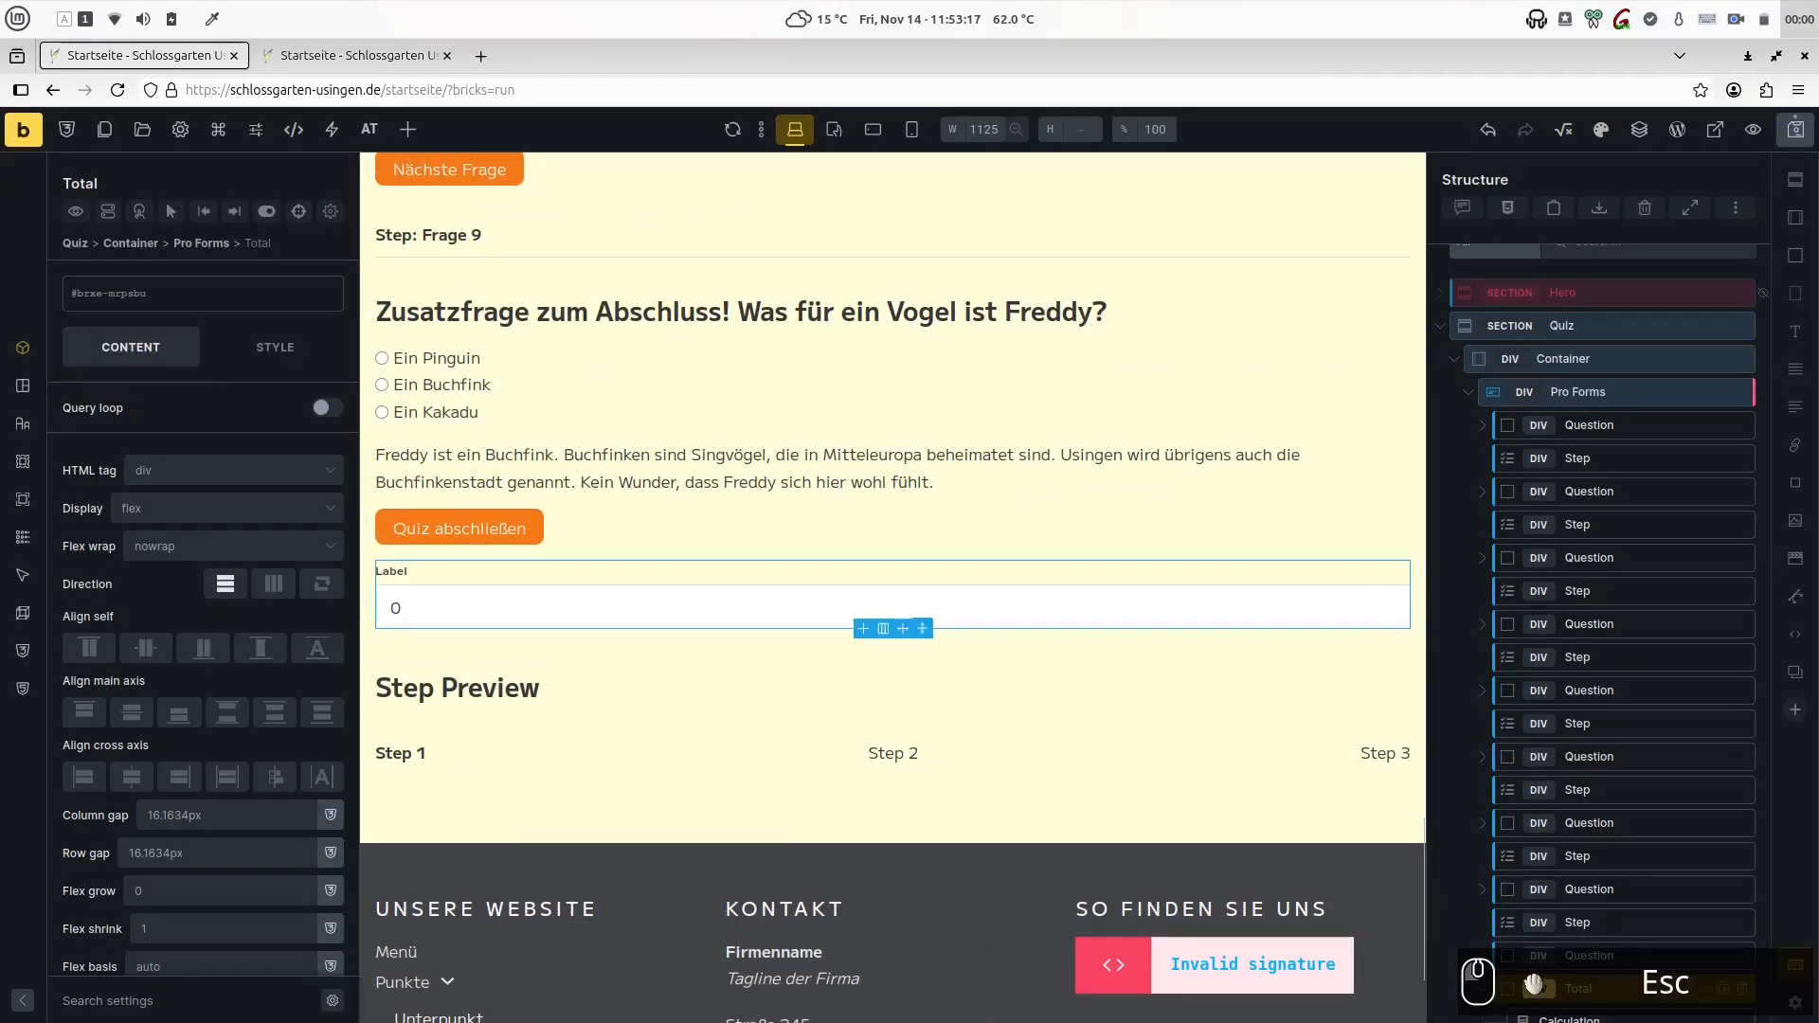
key(a)
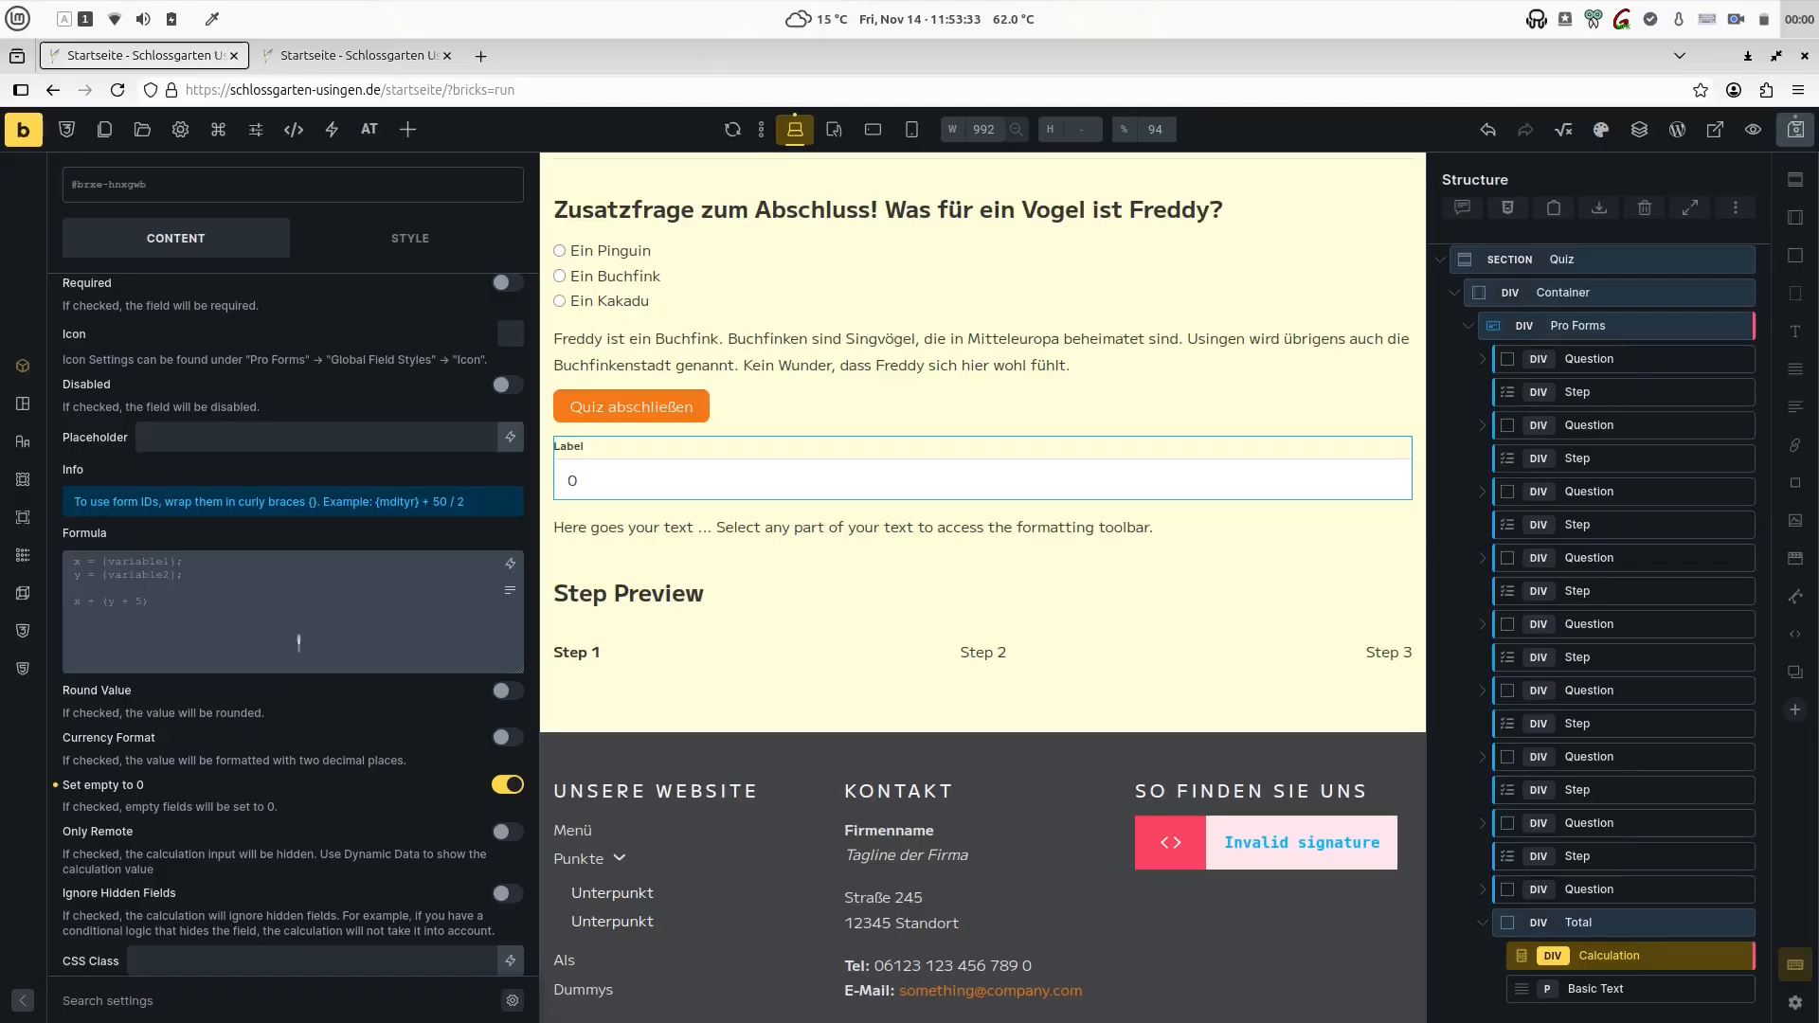
scroll(355, 629, up, 3)
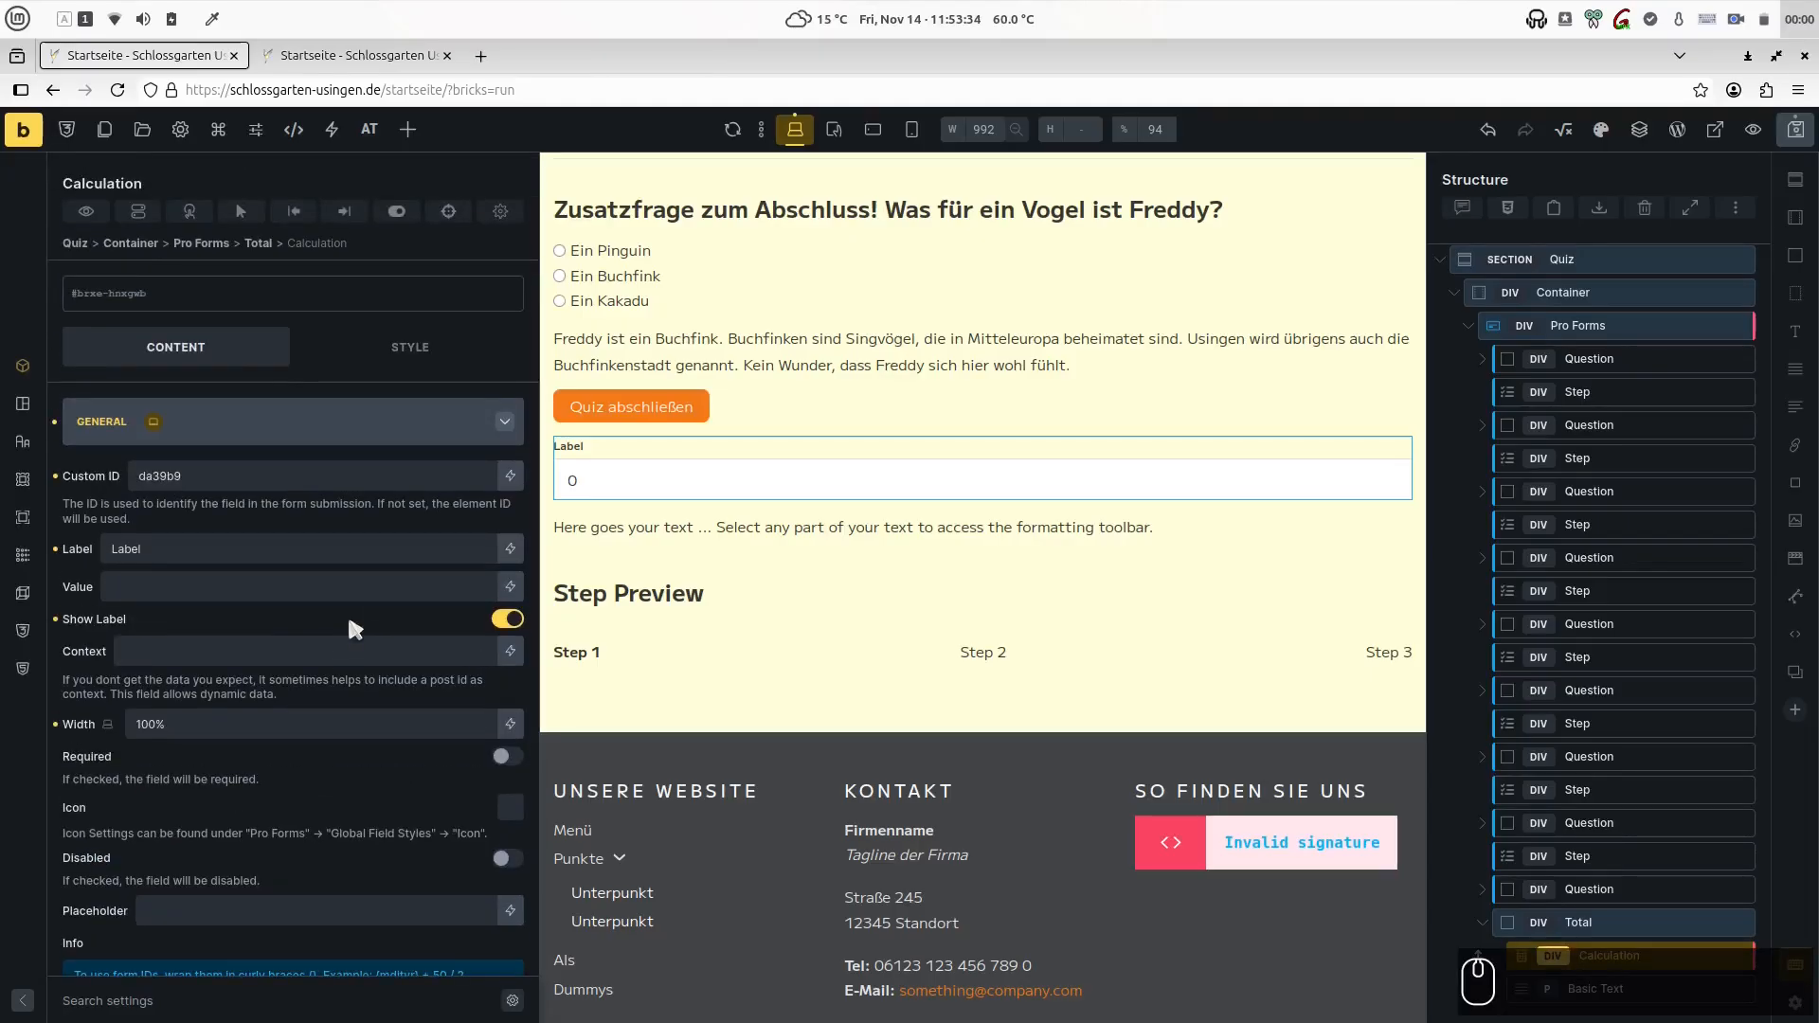
- Give the Calculation a formula summing {{question01_answers}} through {{question09_answers}} and set its custom ID to question_total
click(232, 799)
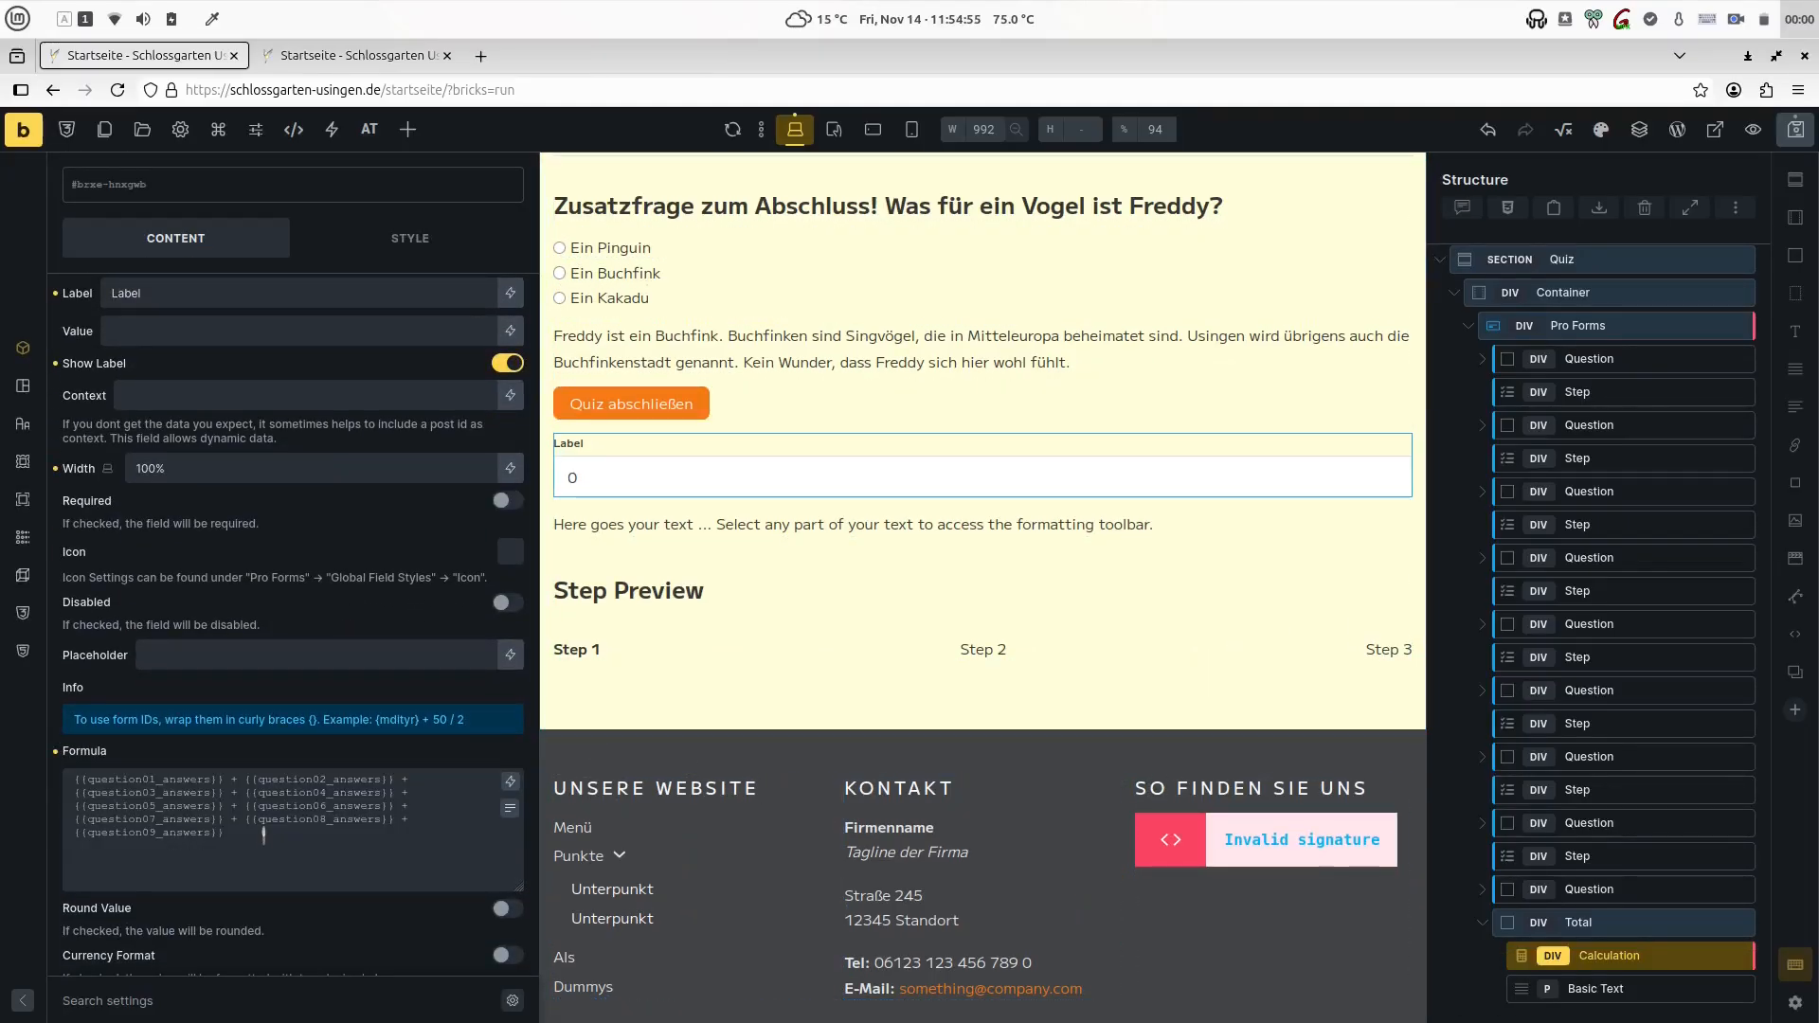
scroll(269, 605, up, 4)
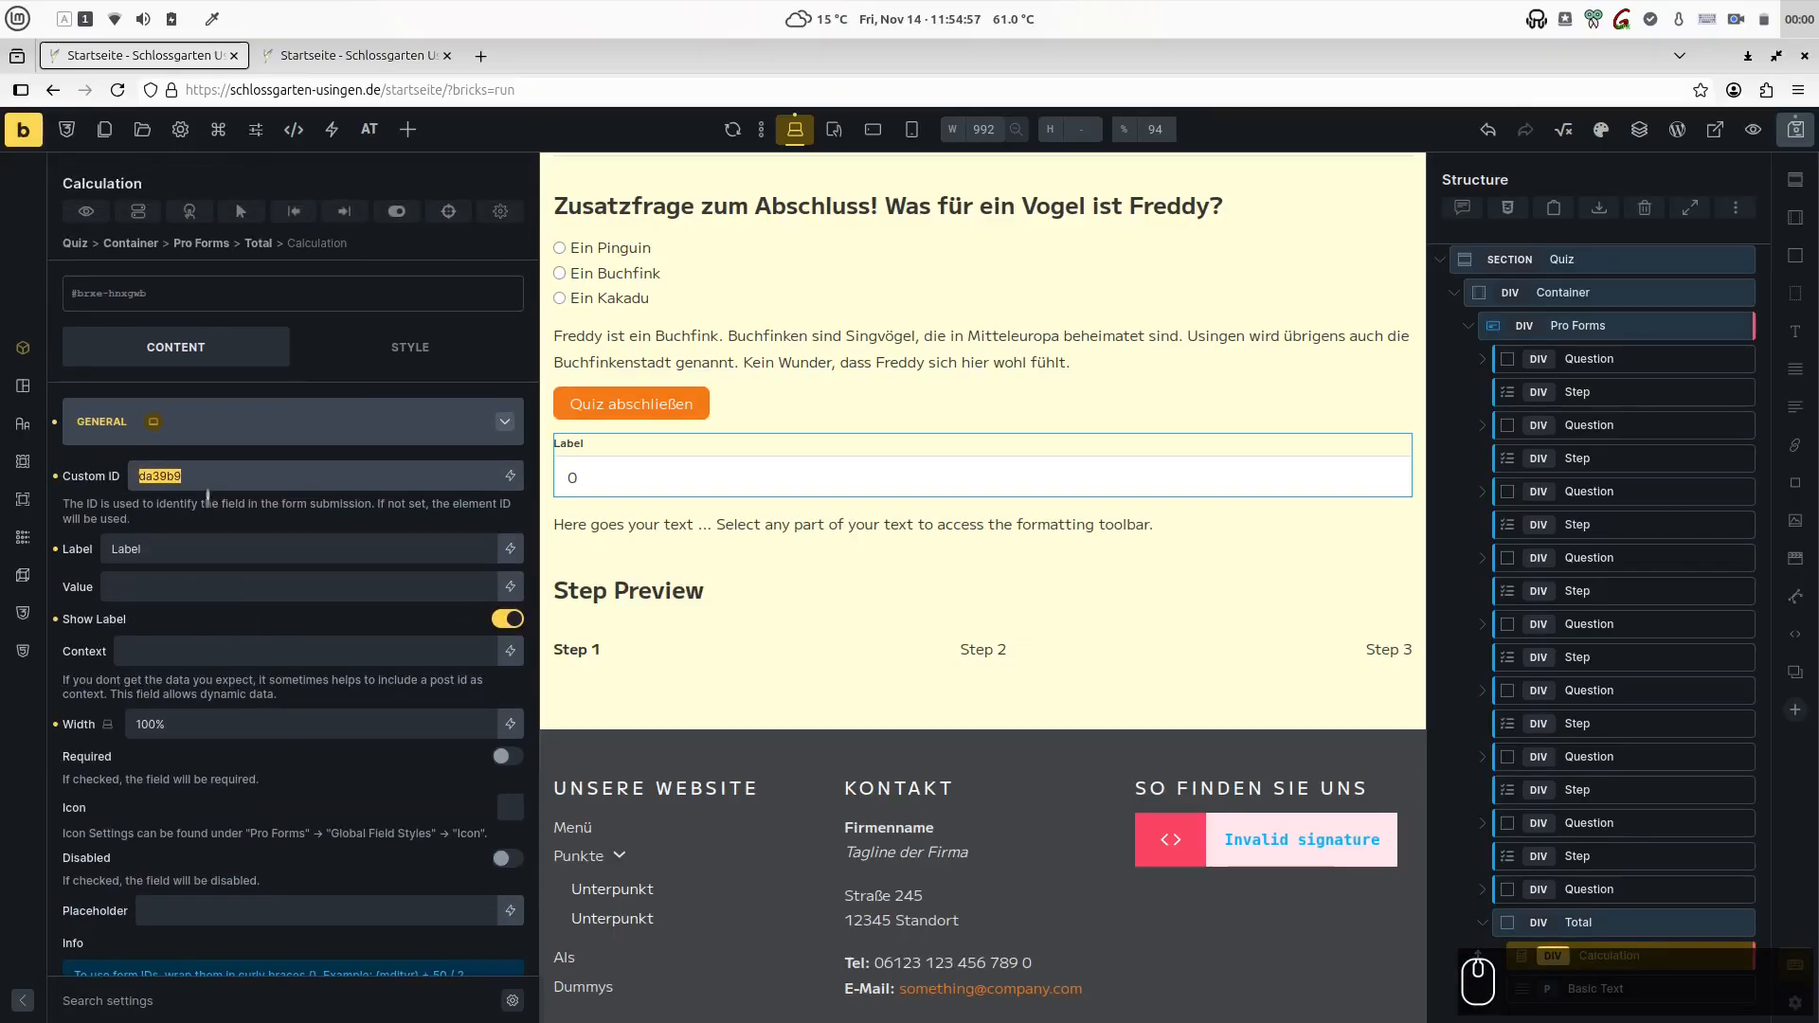
text(question_total)
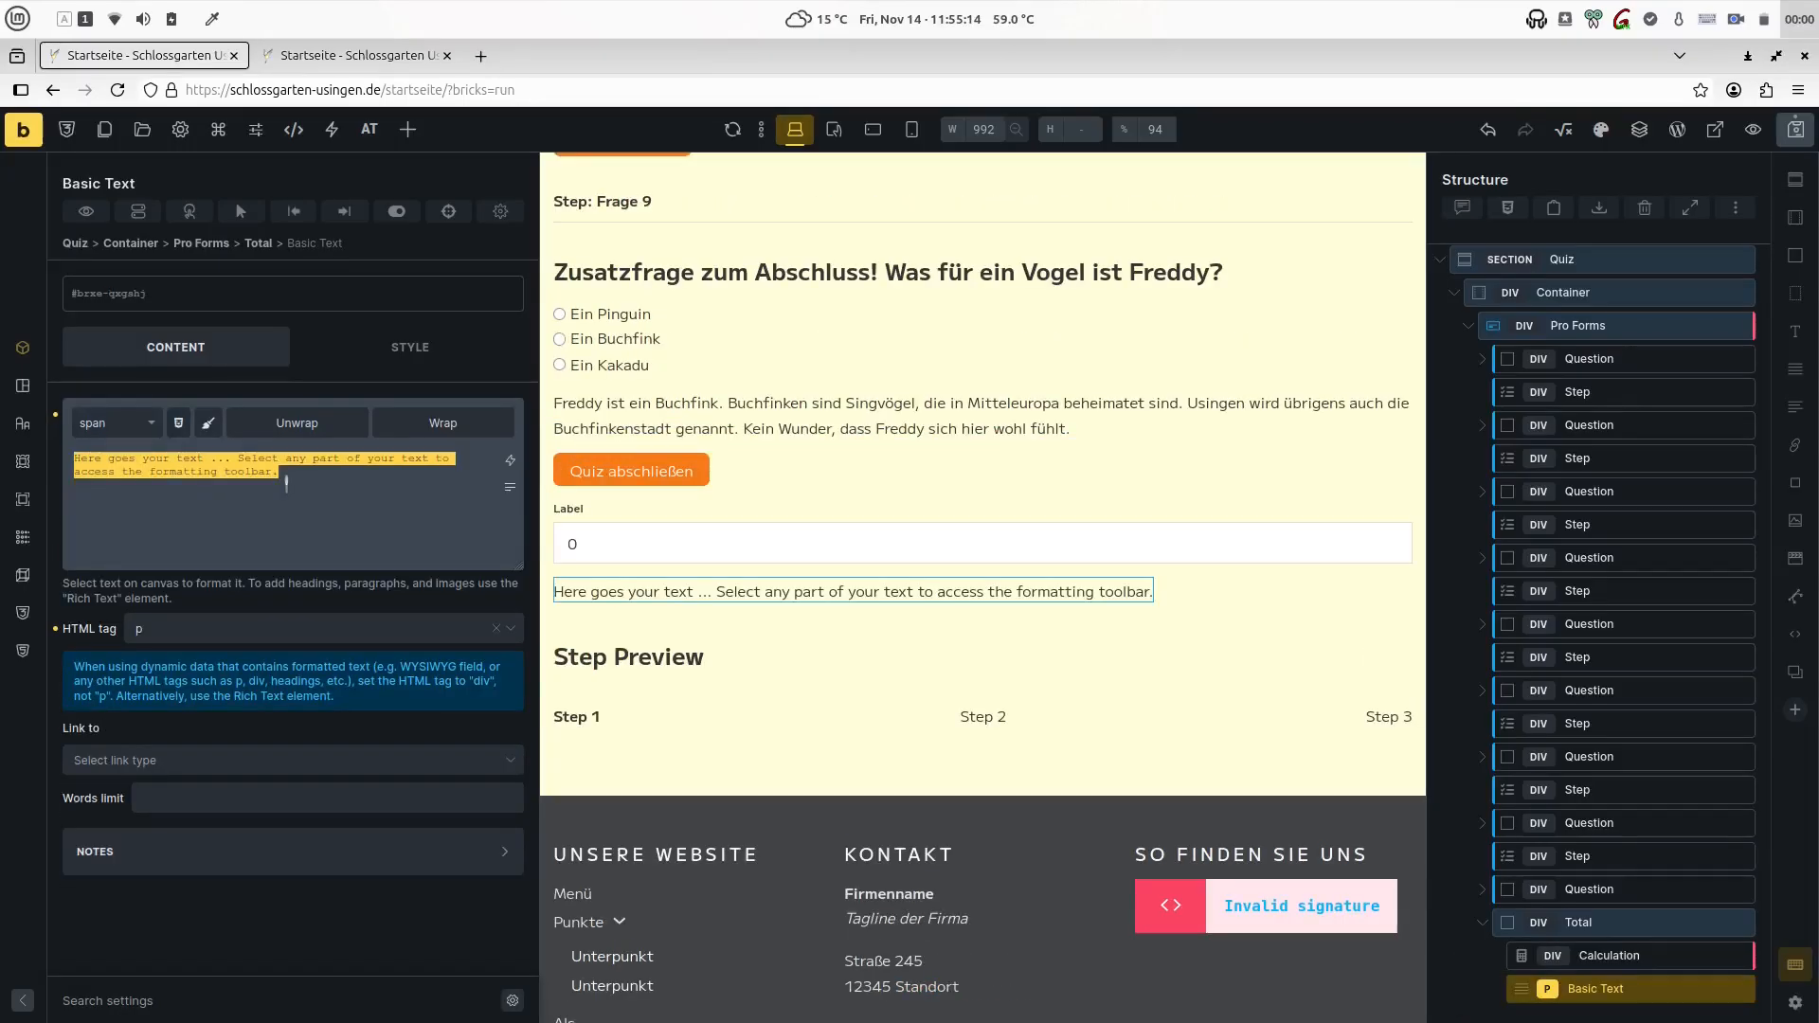
- Replace the Basic Text placeholder in the Total block with "{{question_total}} out of 9 questions are correct!"
text({{}})
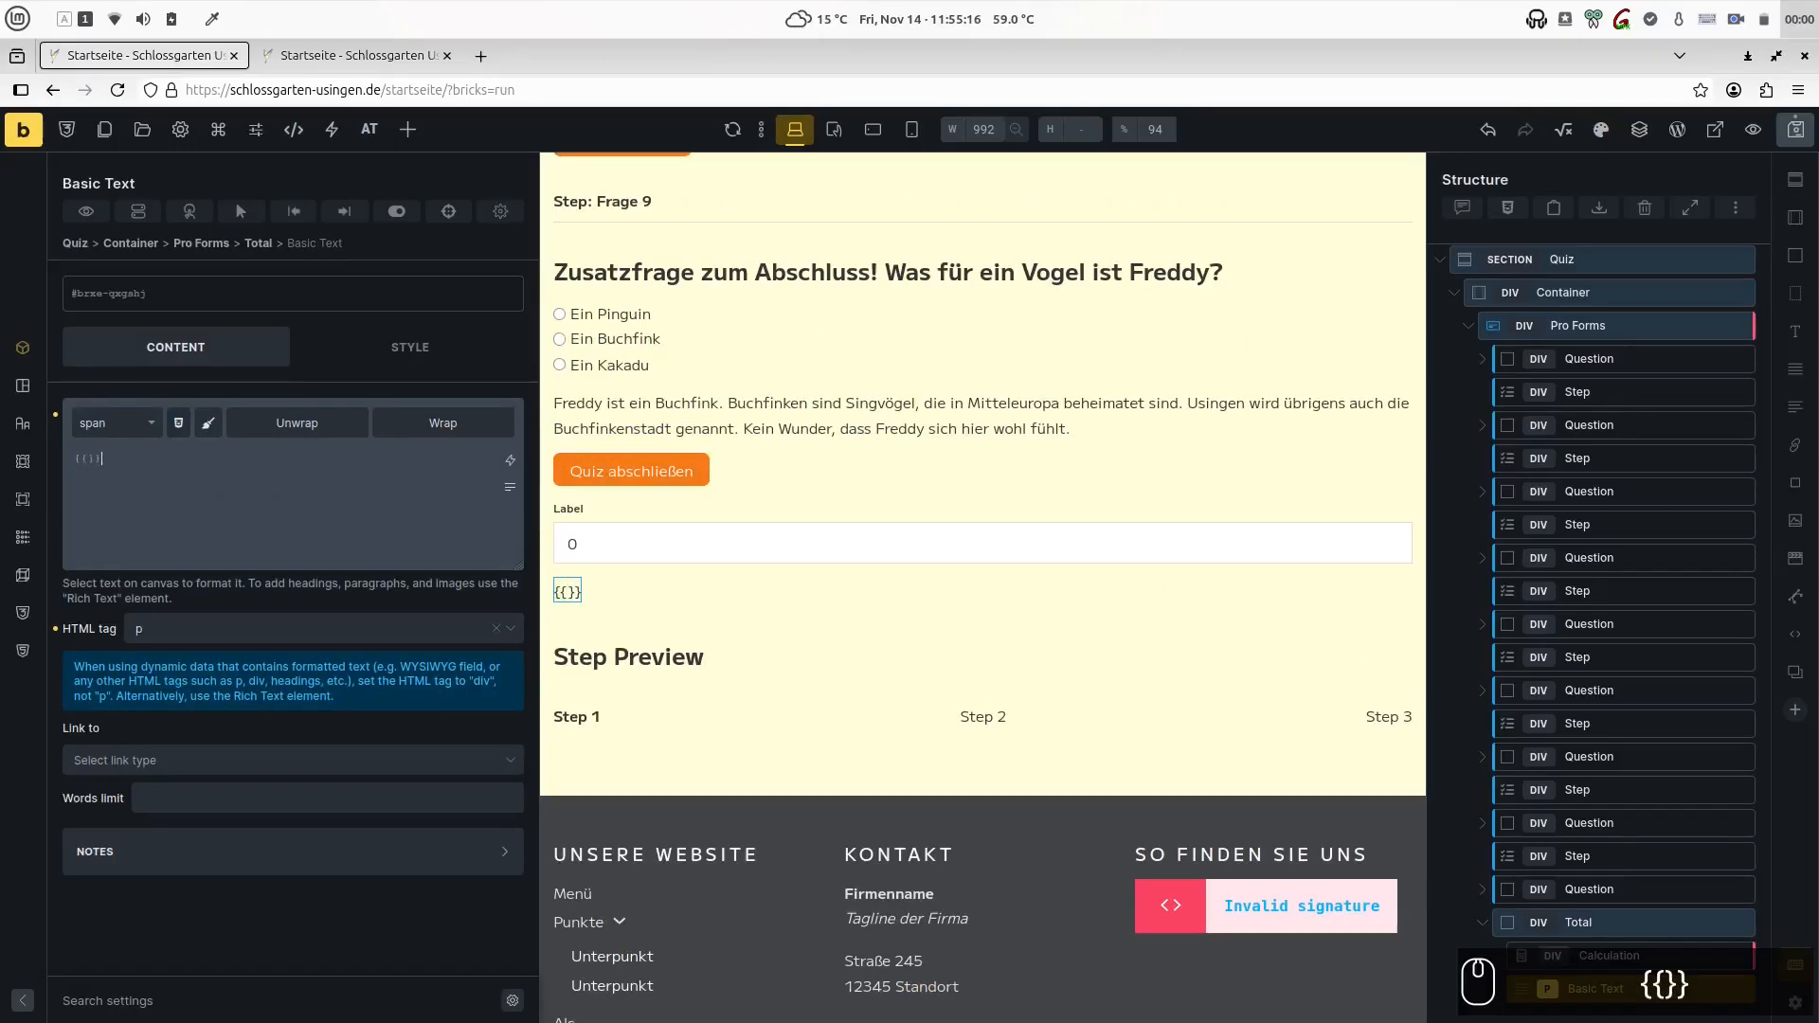
key(Left)
key(Left)
text(question_total)
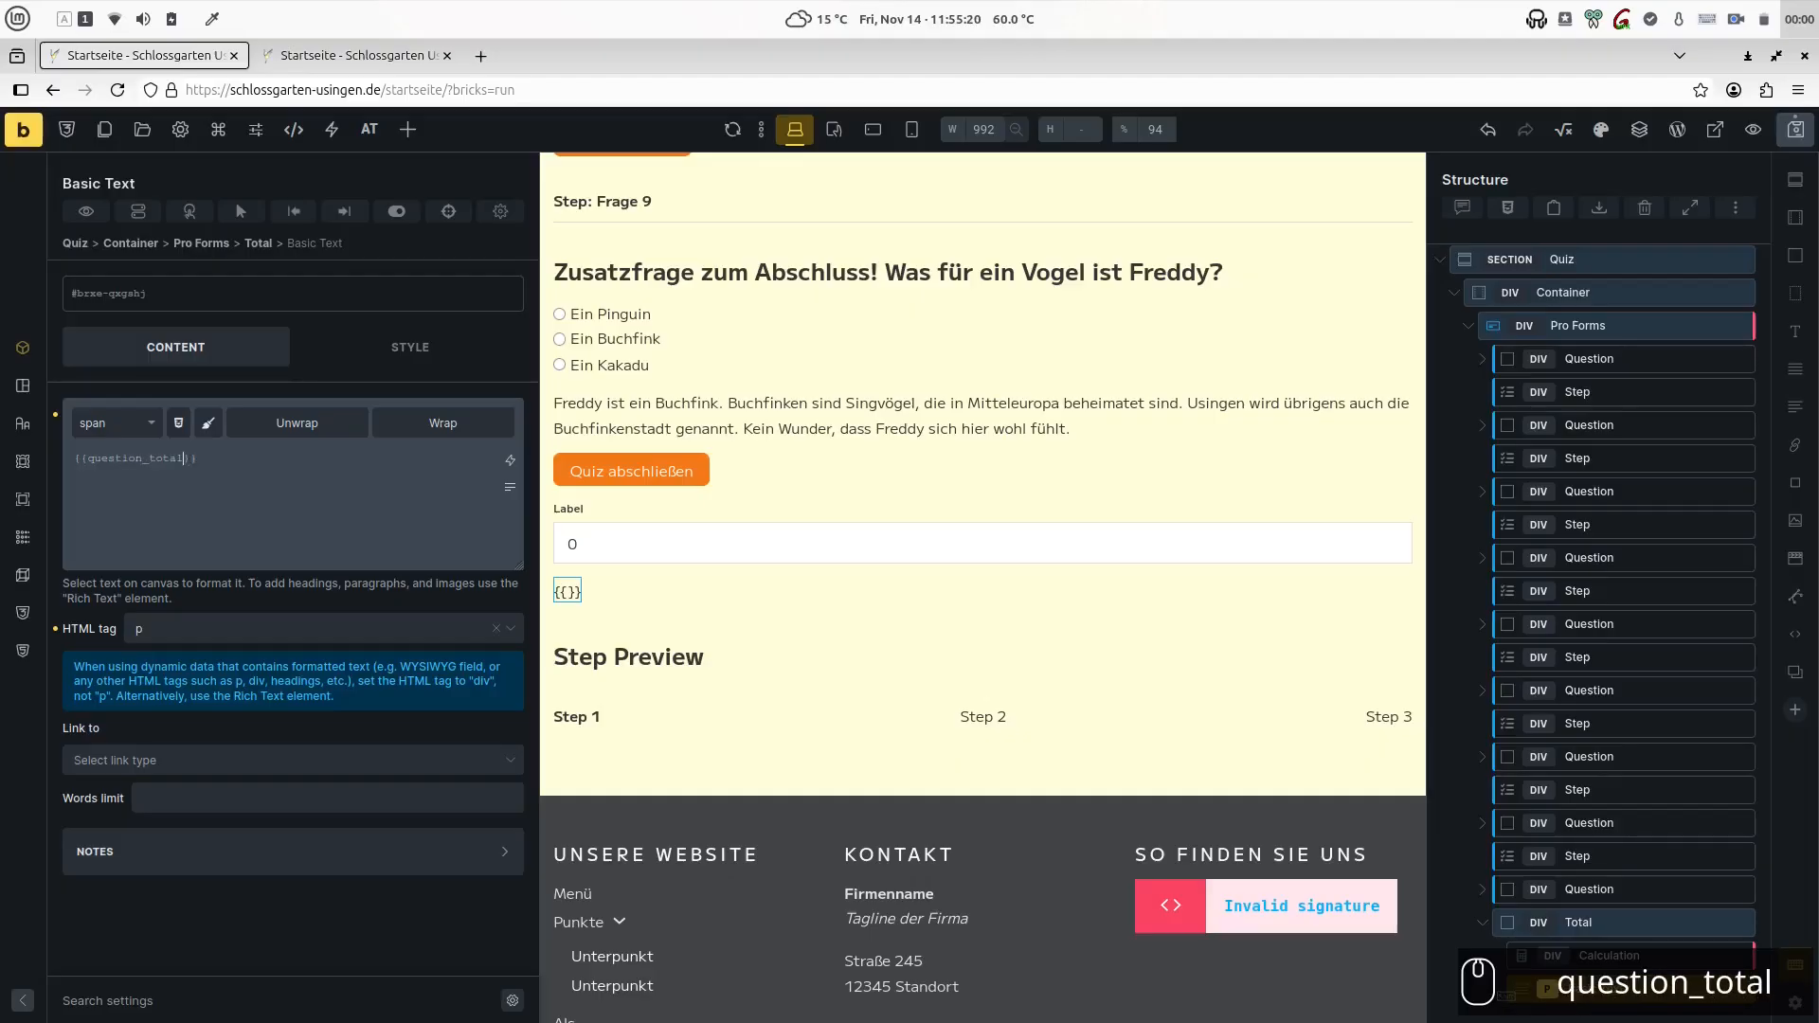
key(End)
text(out of )
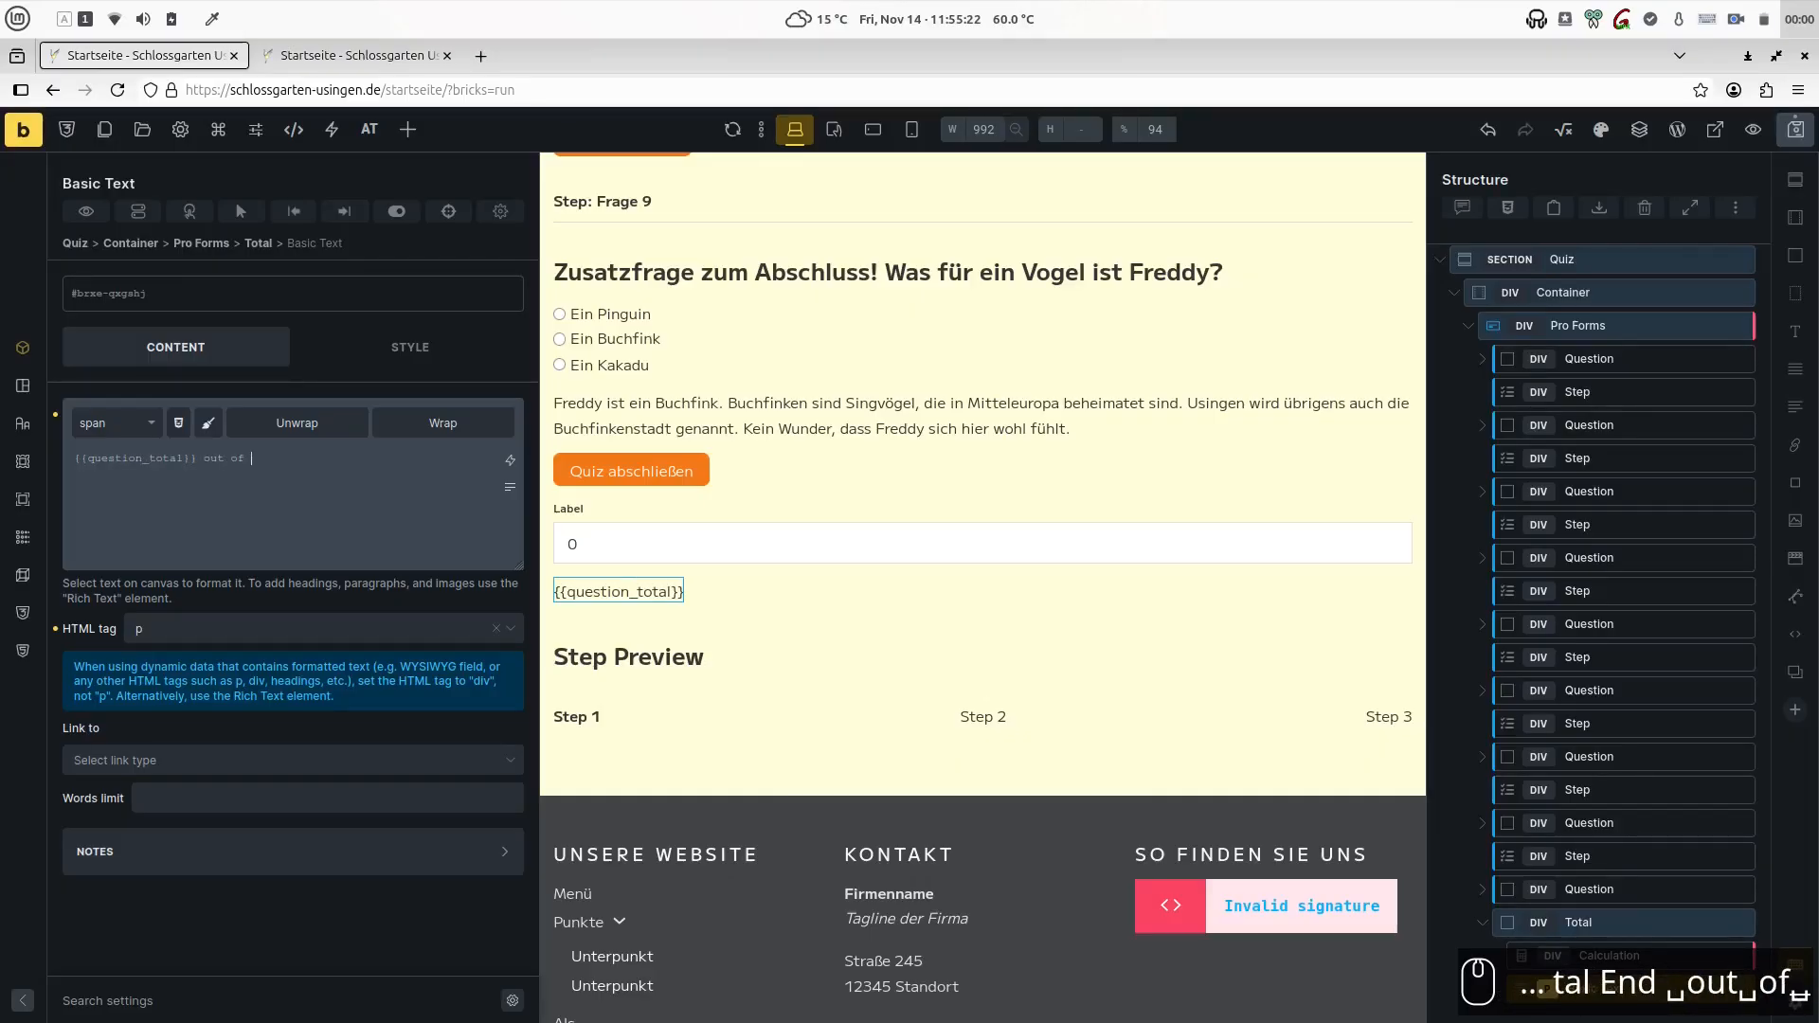
text(9 ques)
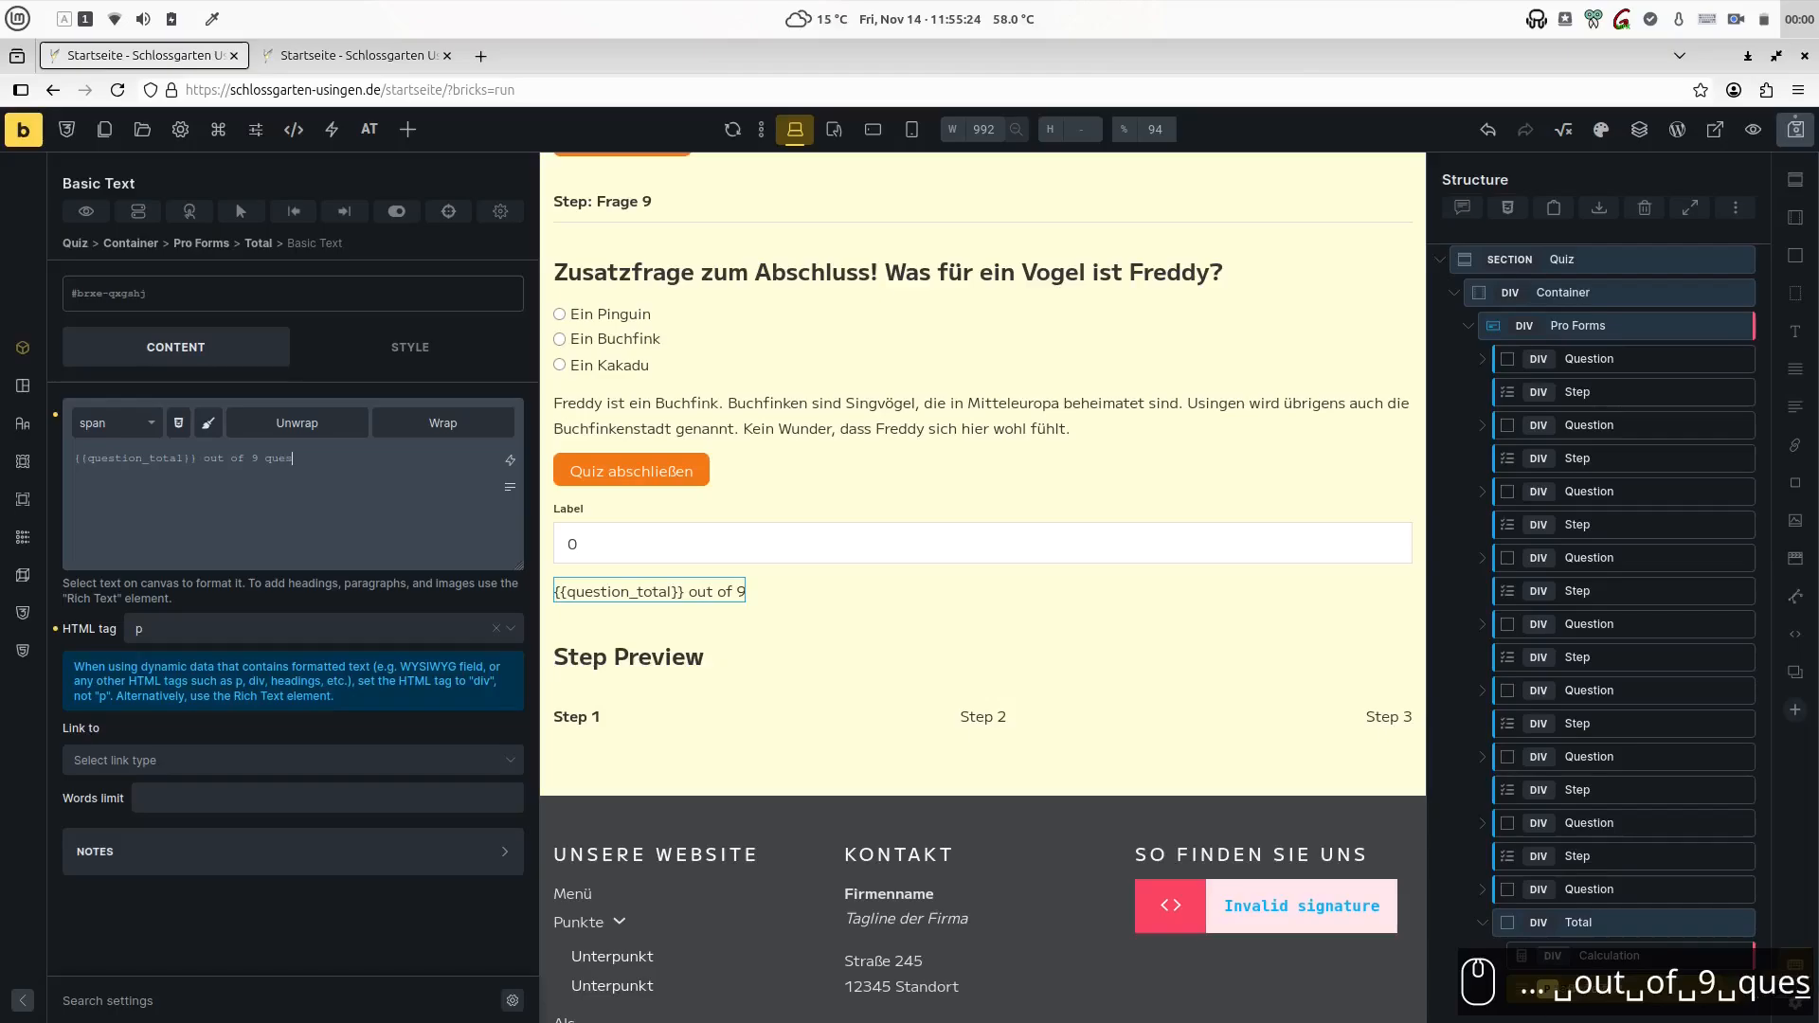
text(tions are correct!)
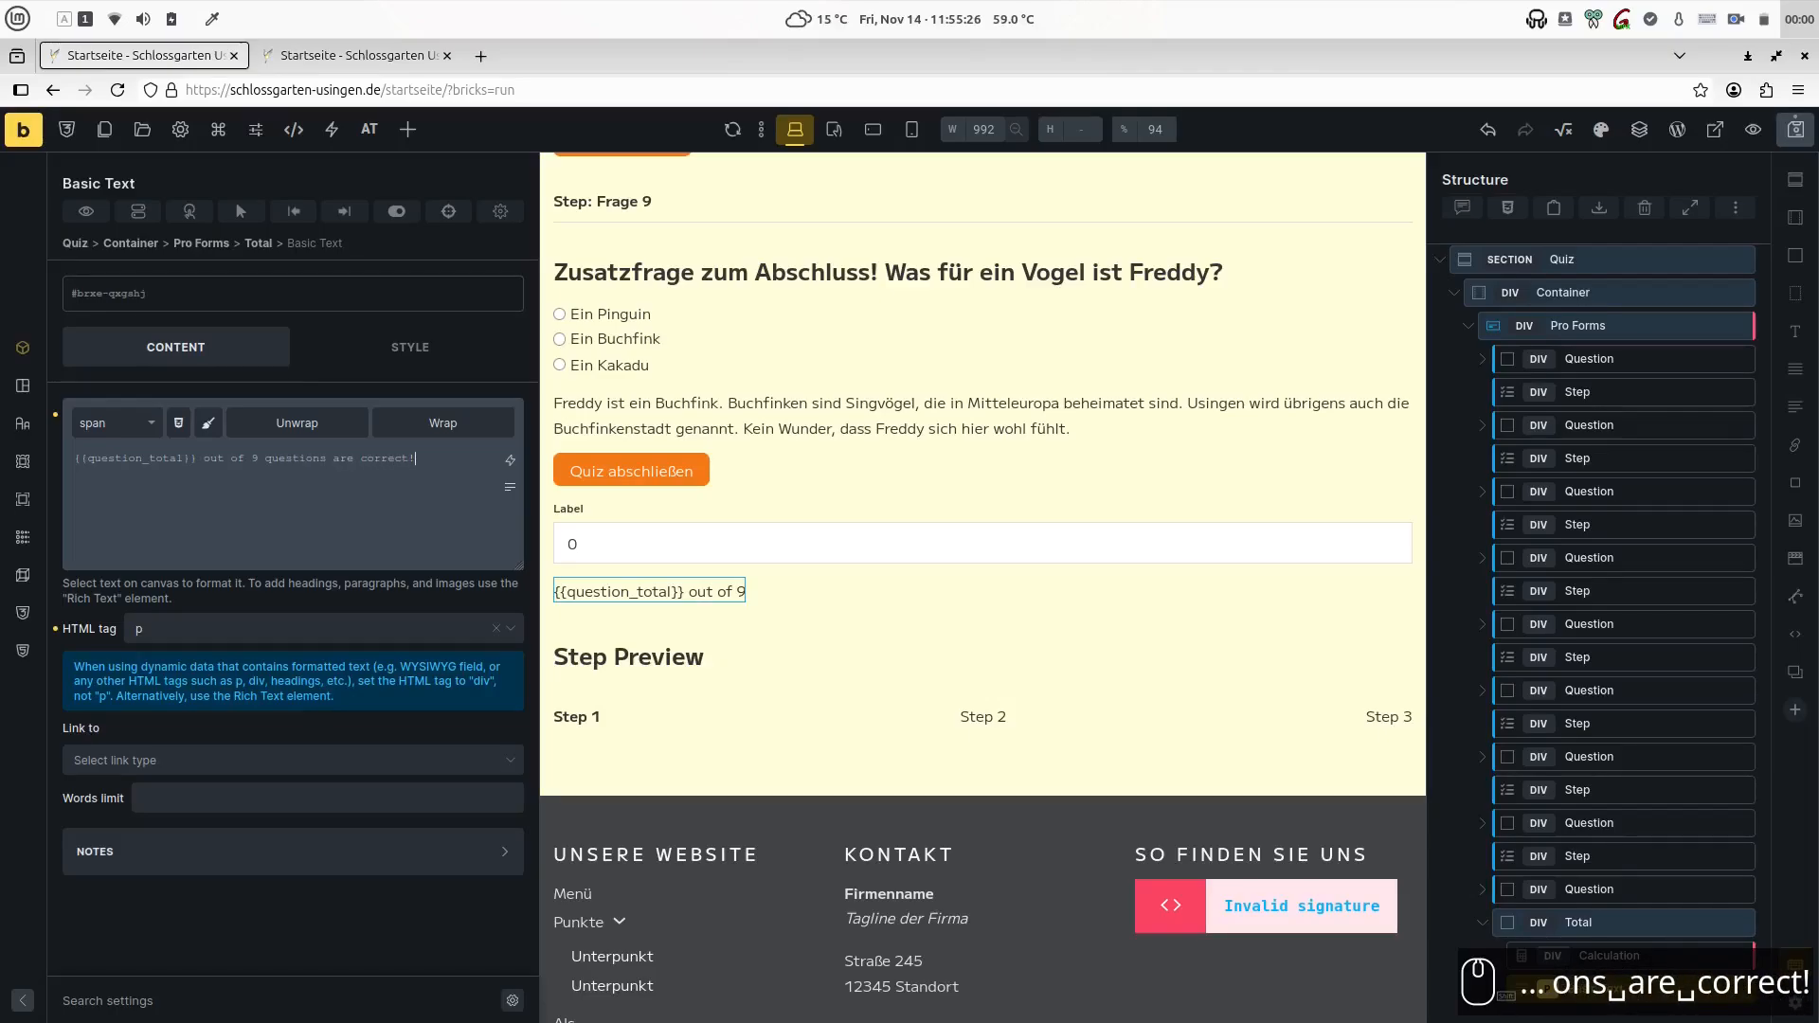
- Enable Only Remote for the Calculation element to hide its input
click(670, 546)
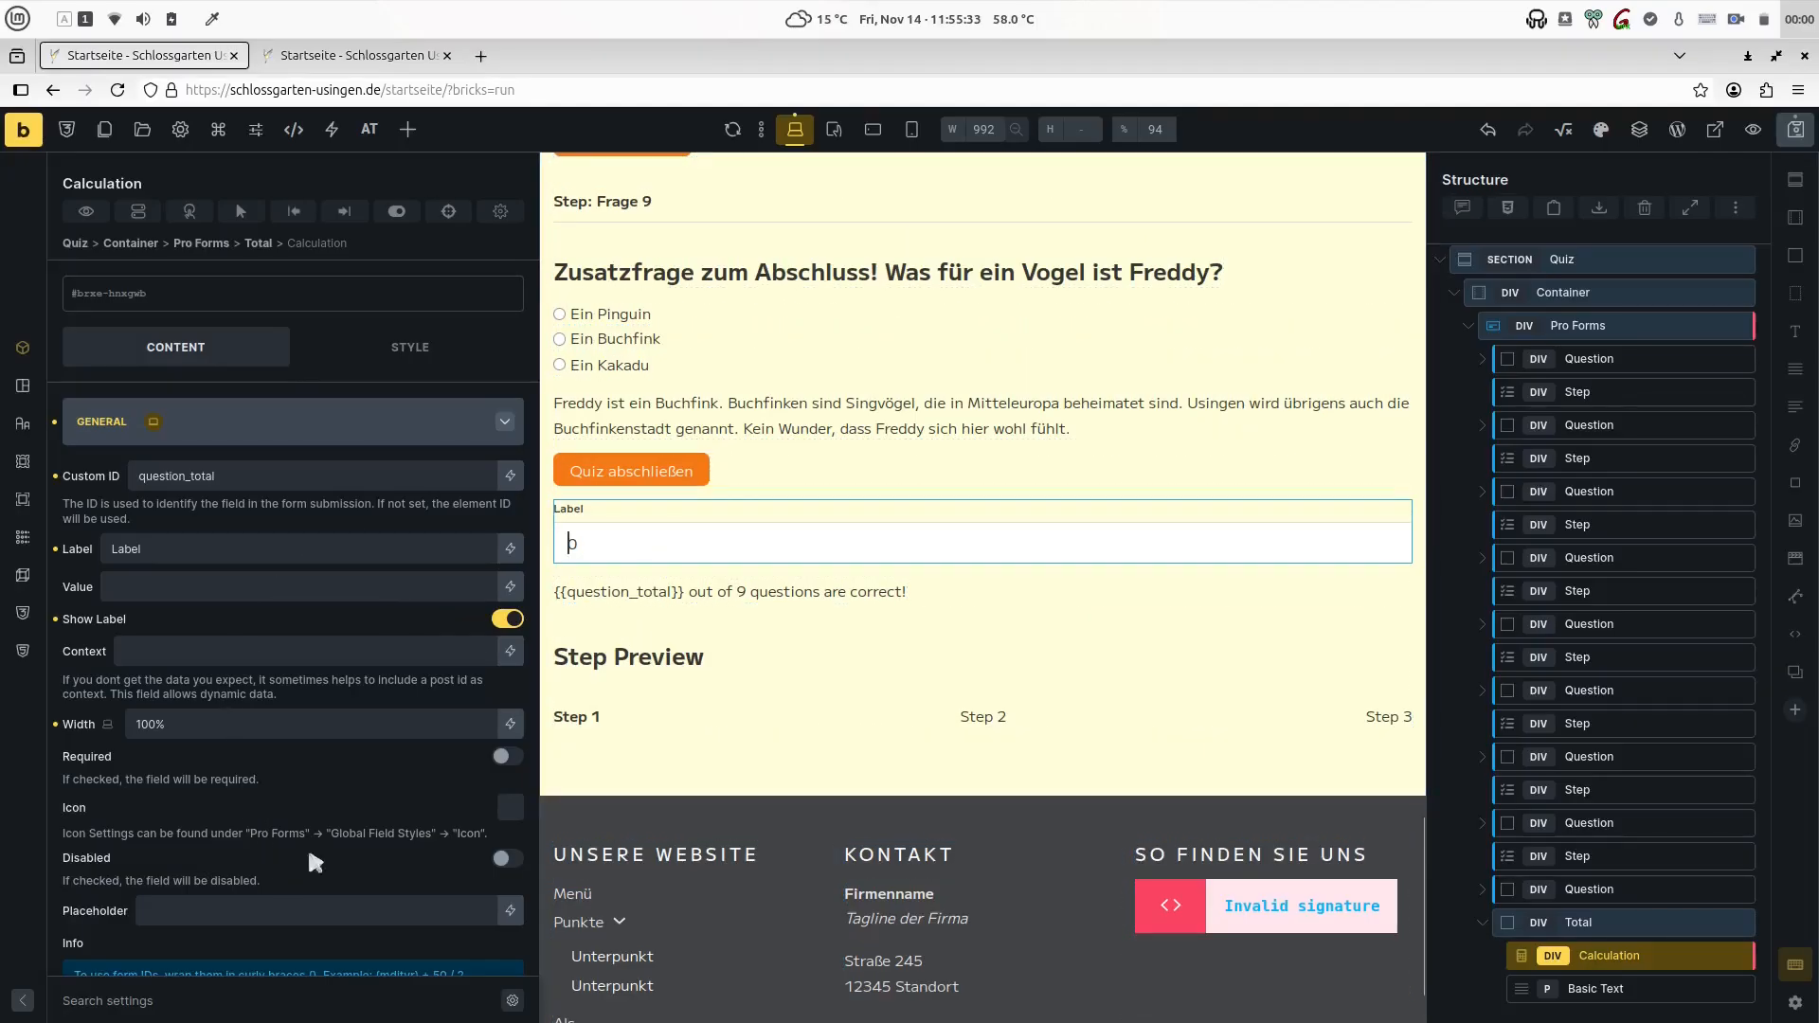
scroll(356, 777, down, 5)
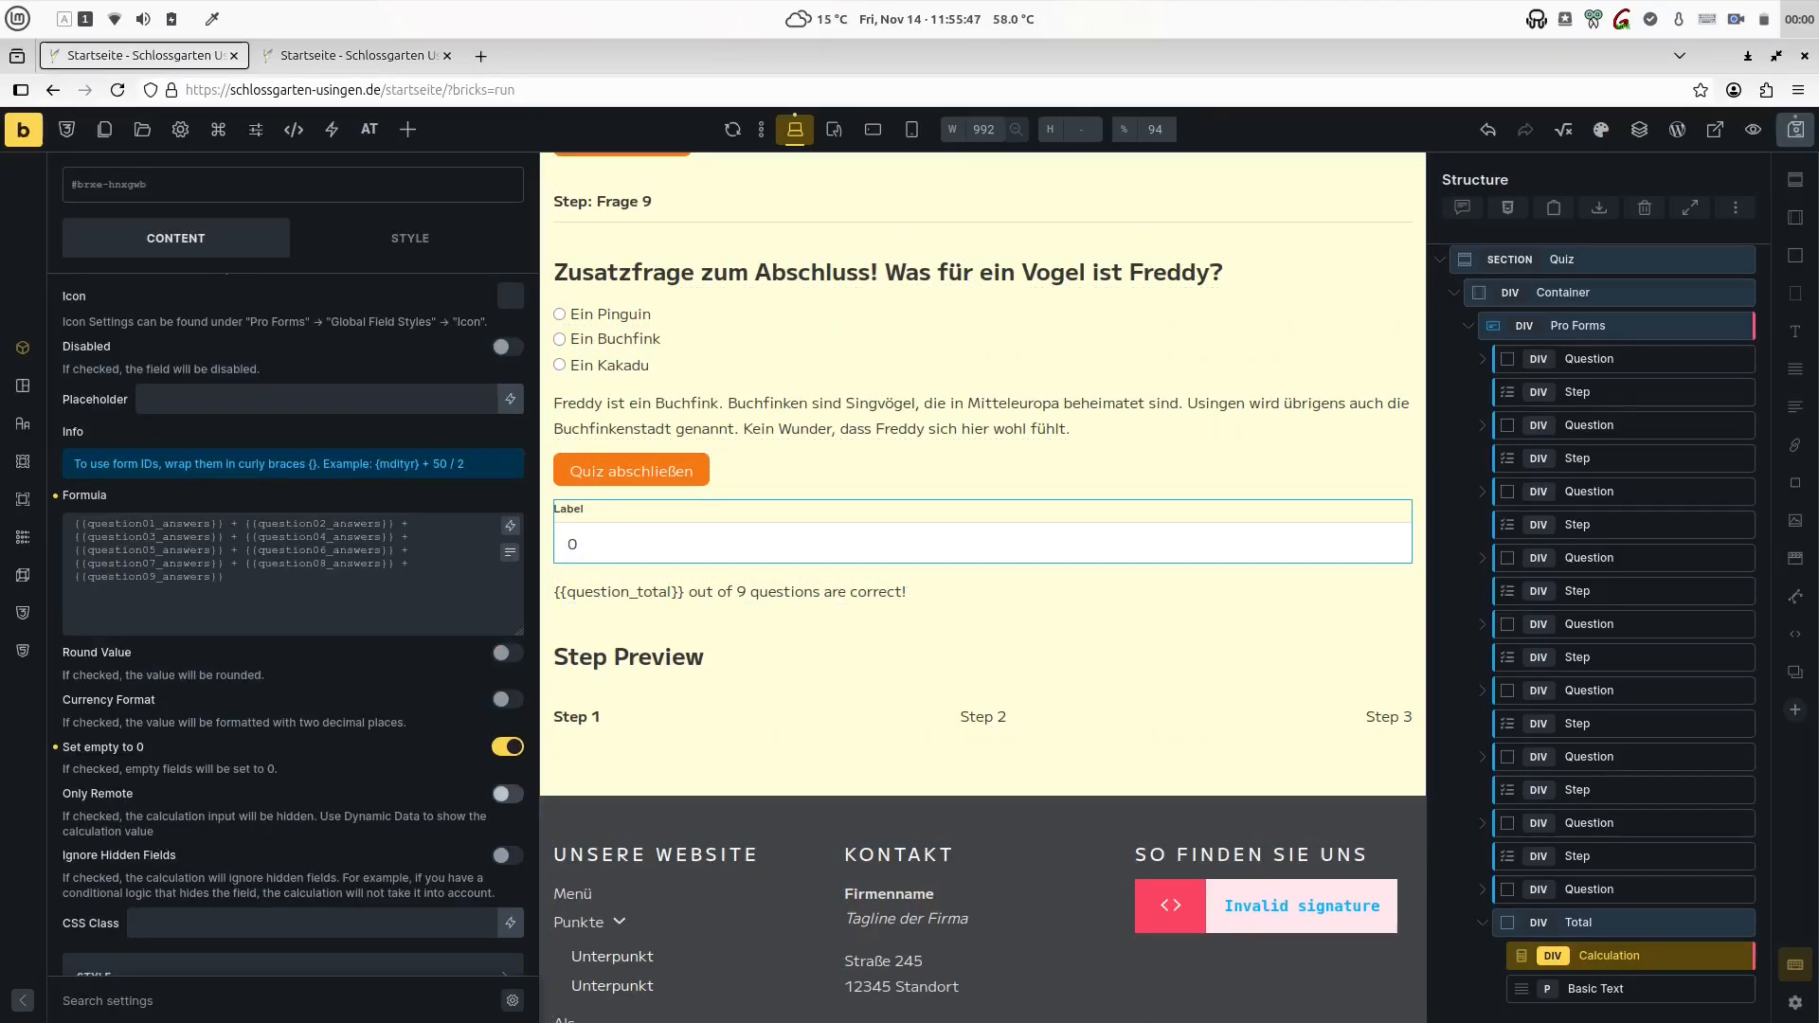
click(508, 794)
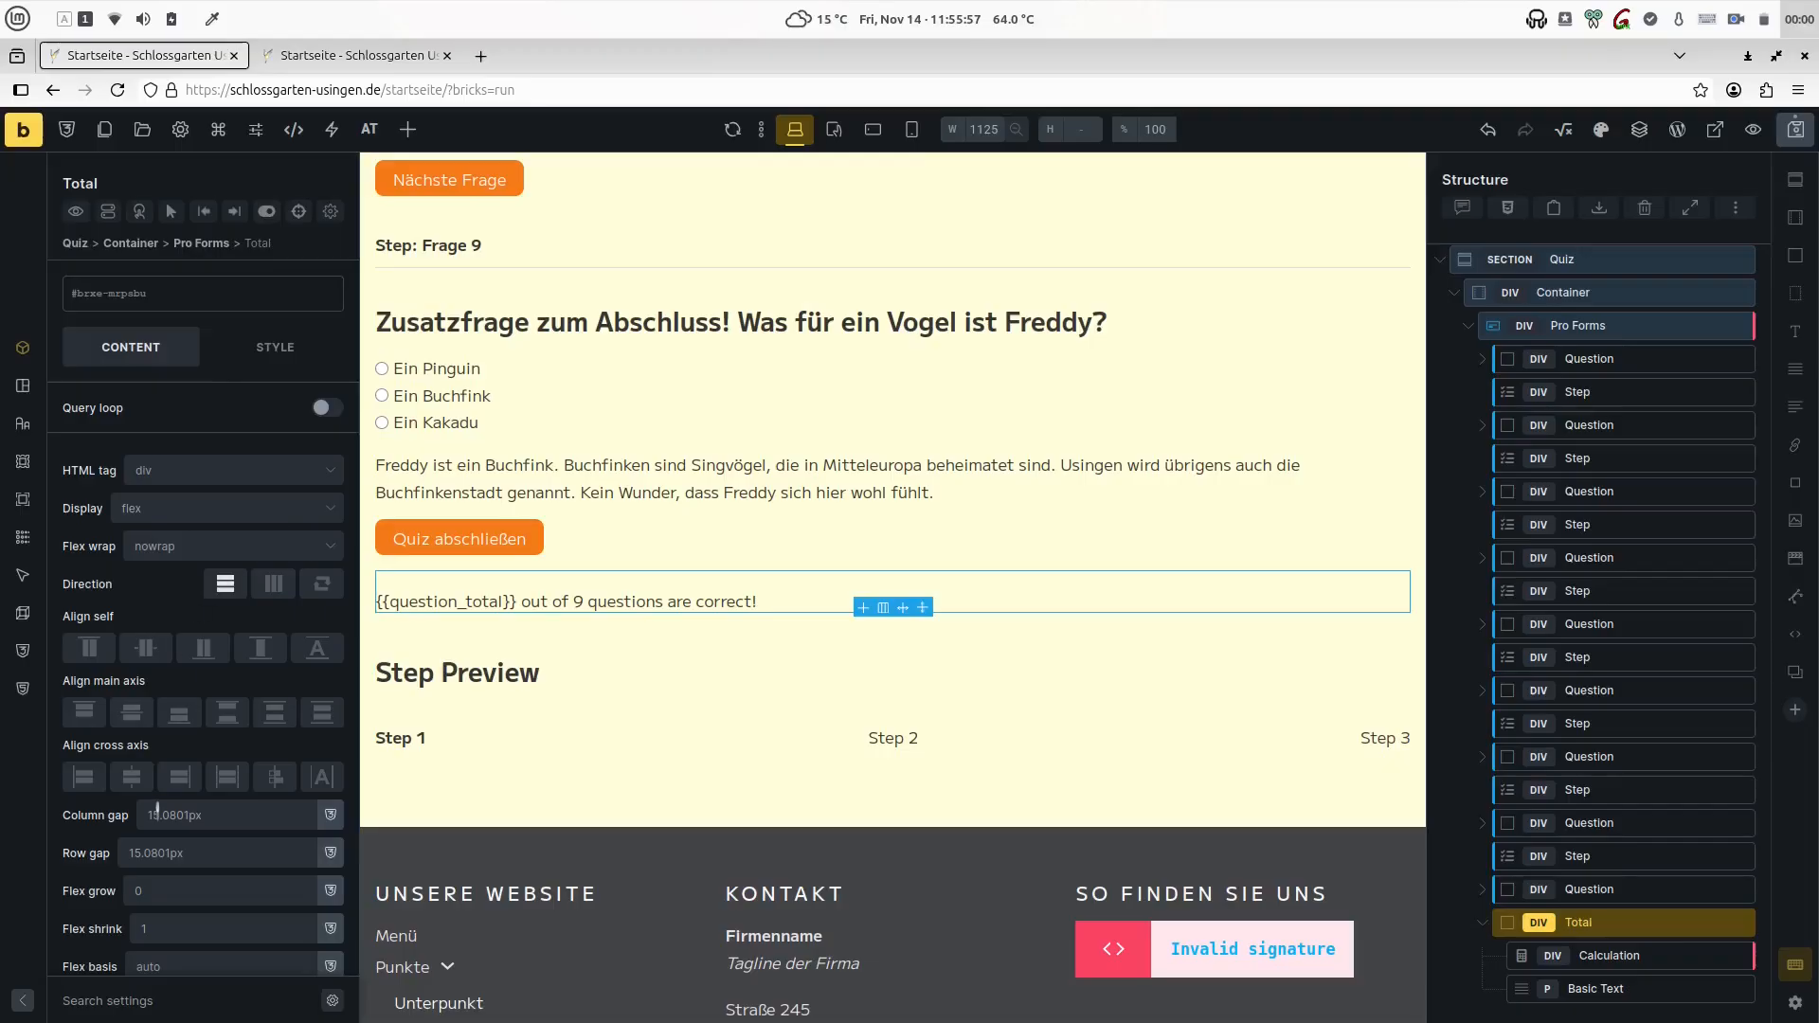
- Review the display conditions of the Move On elements in the last two Question blocks
click(168, 853)
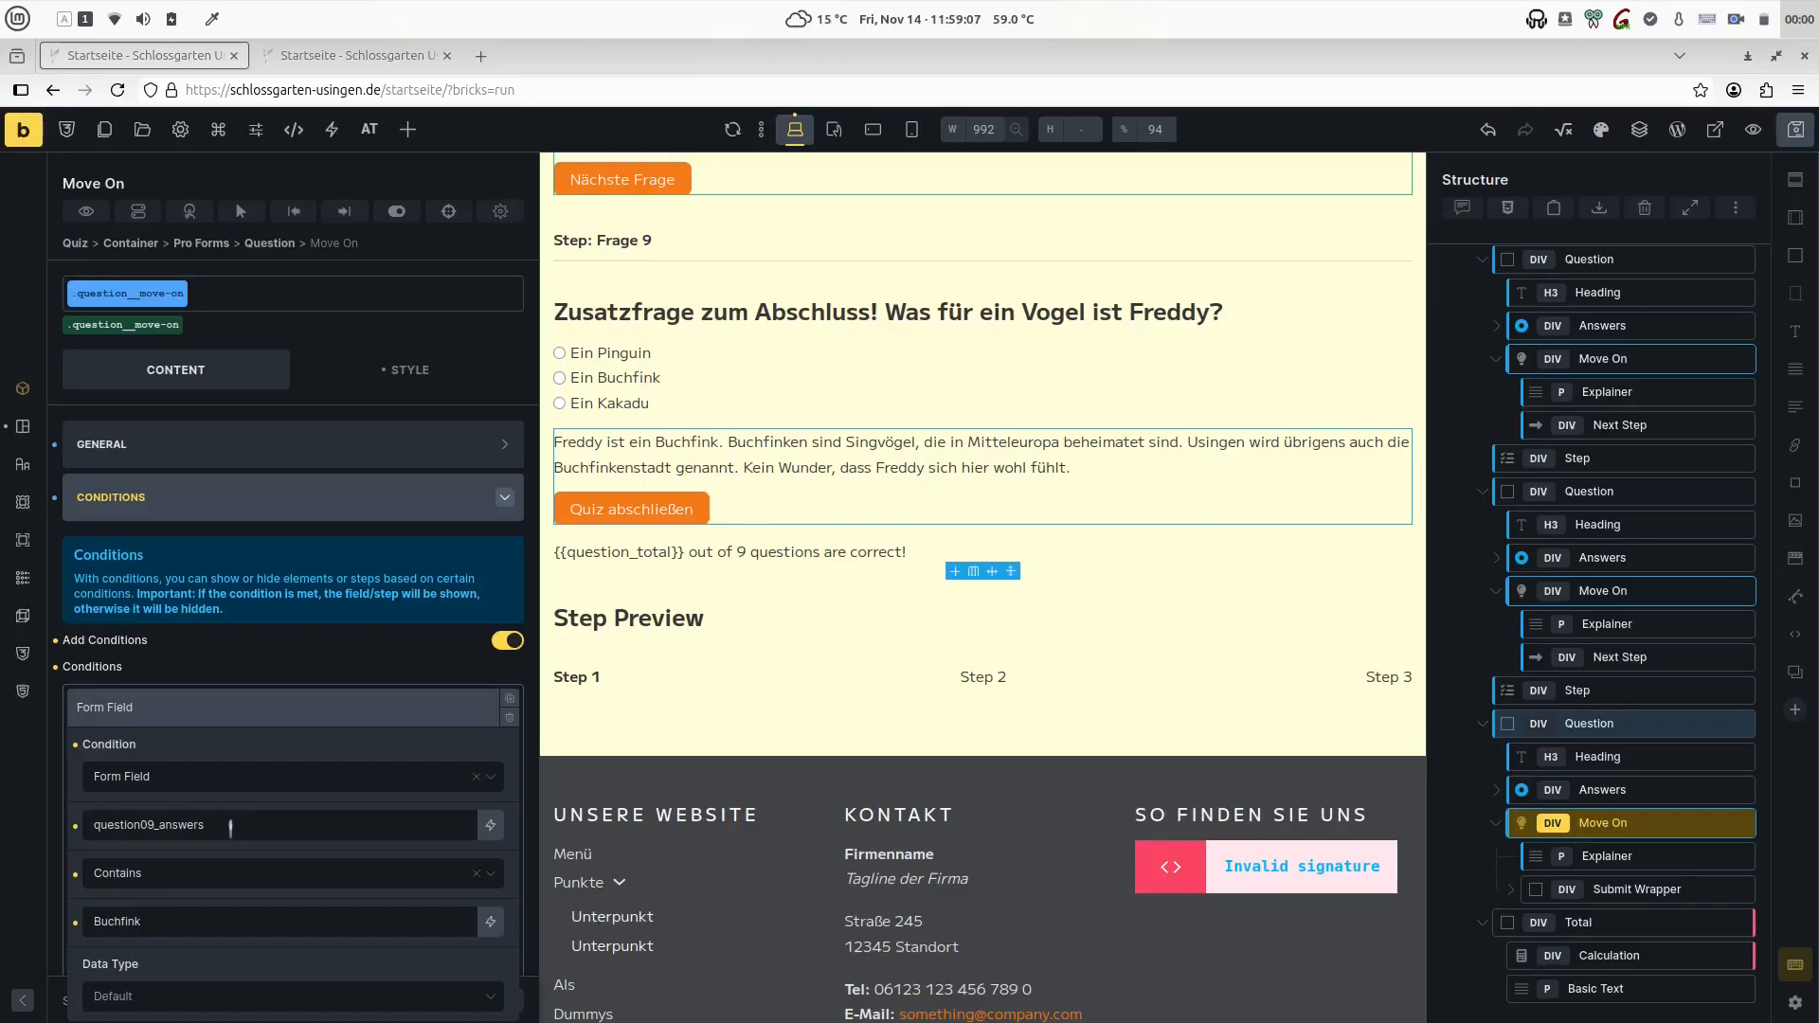
click(1581, 824)
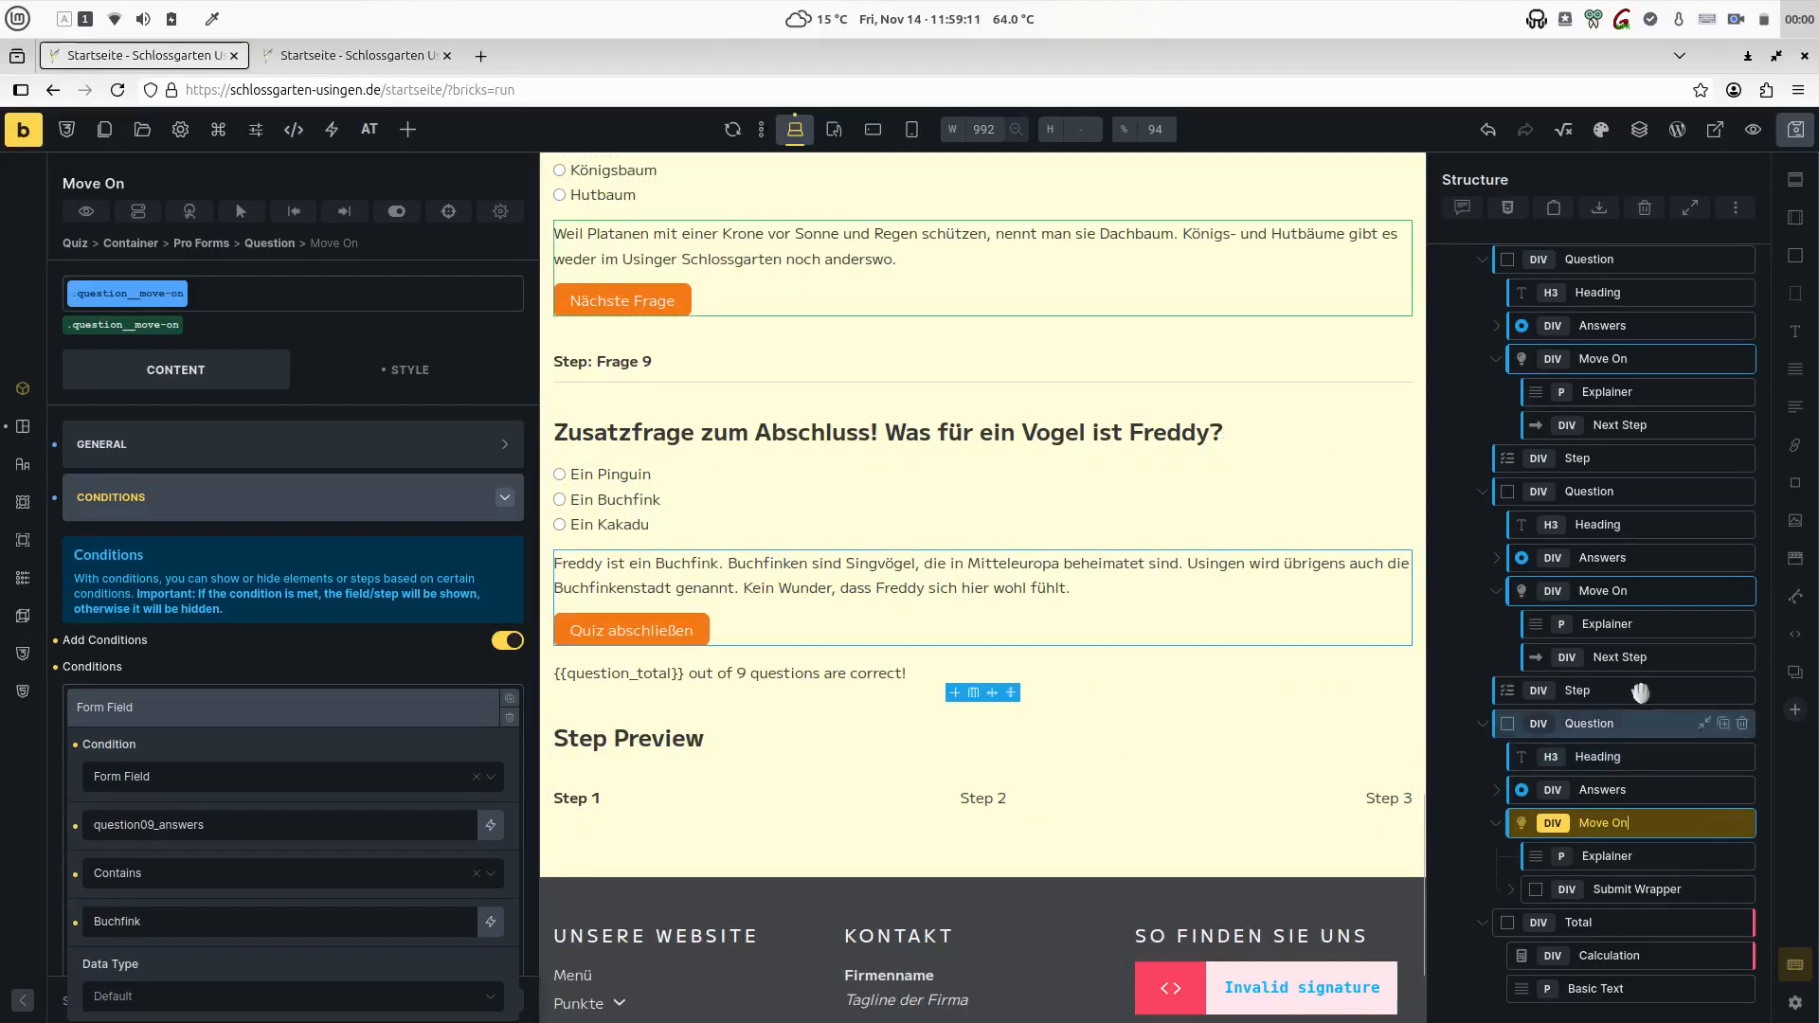
click(1603, 590)
click(219, 741)
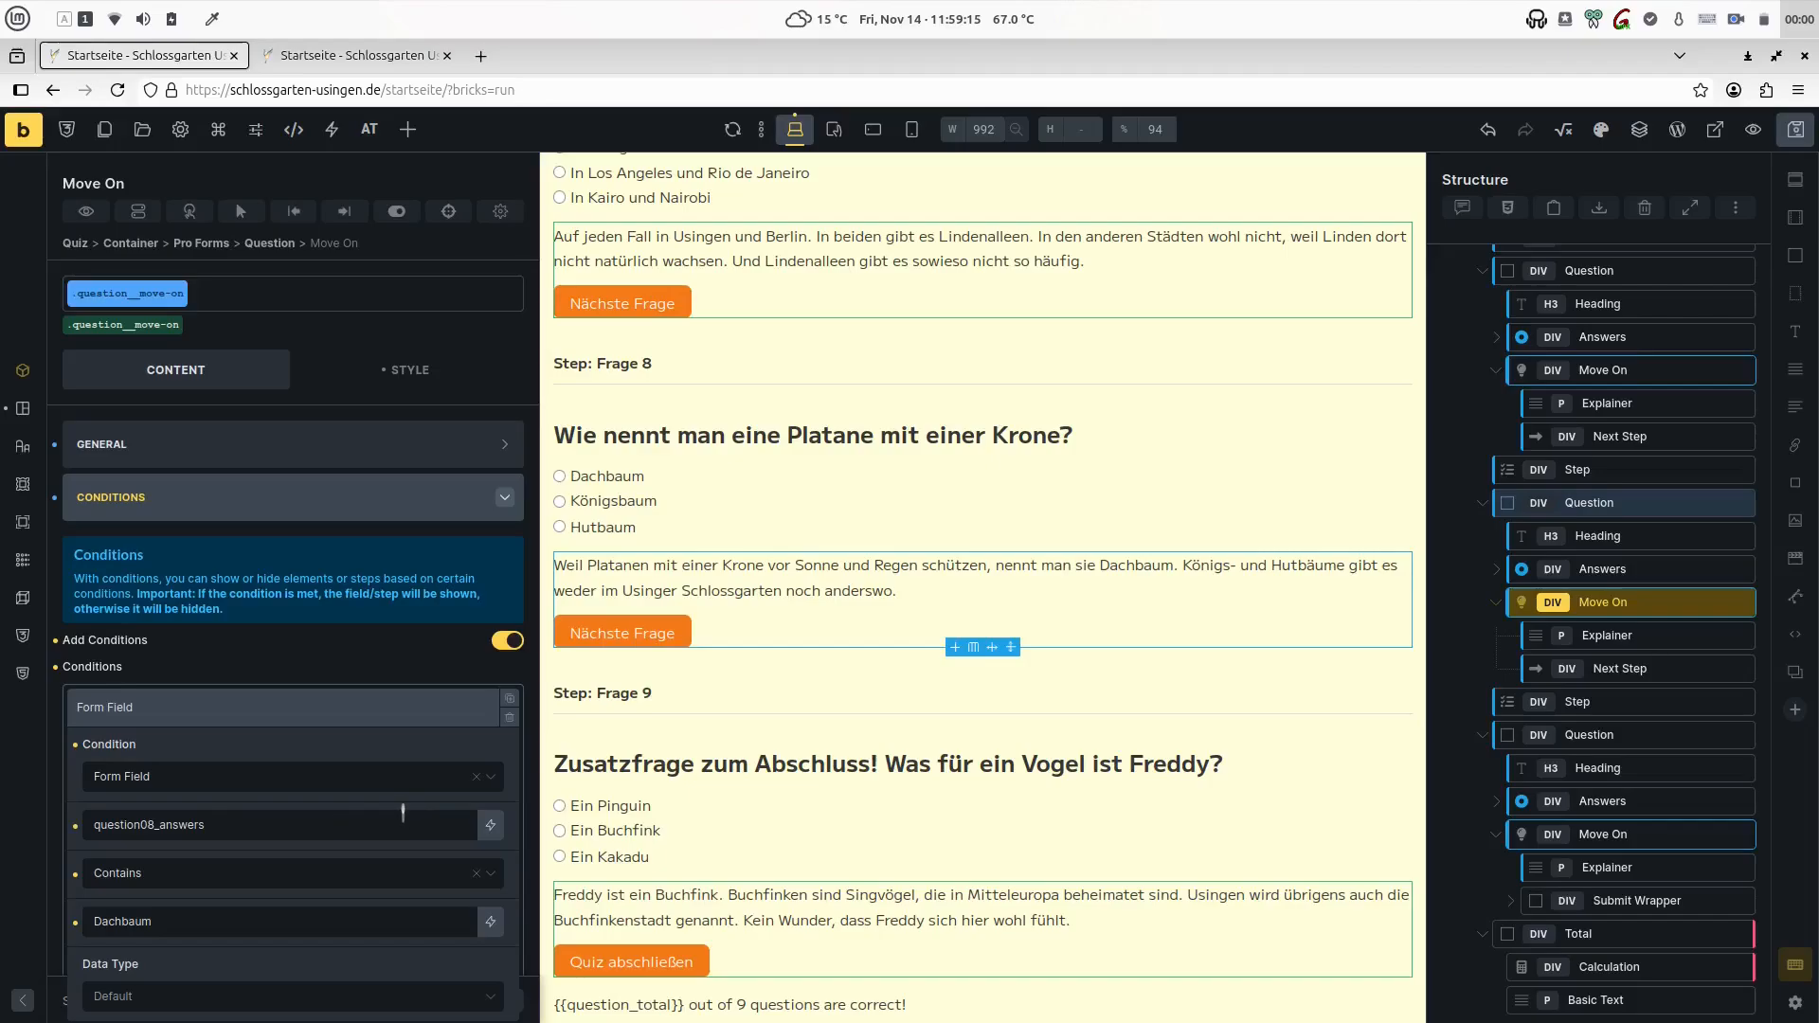
- In the page preview, answer Frage 1, 3 and 6 with Mit einer Mauer, Die Wurzeln and Lavendel, and revisit Frage 7 and 6
key(ctrl+Tab)
click(300, 438)
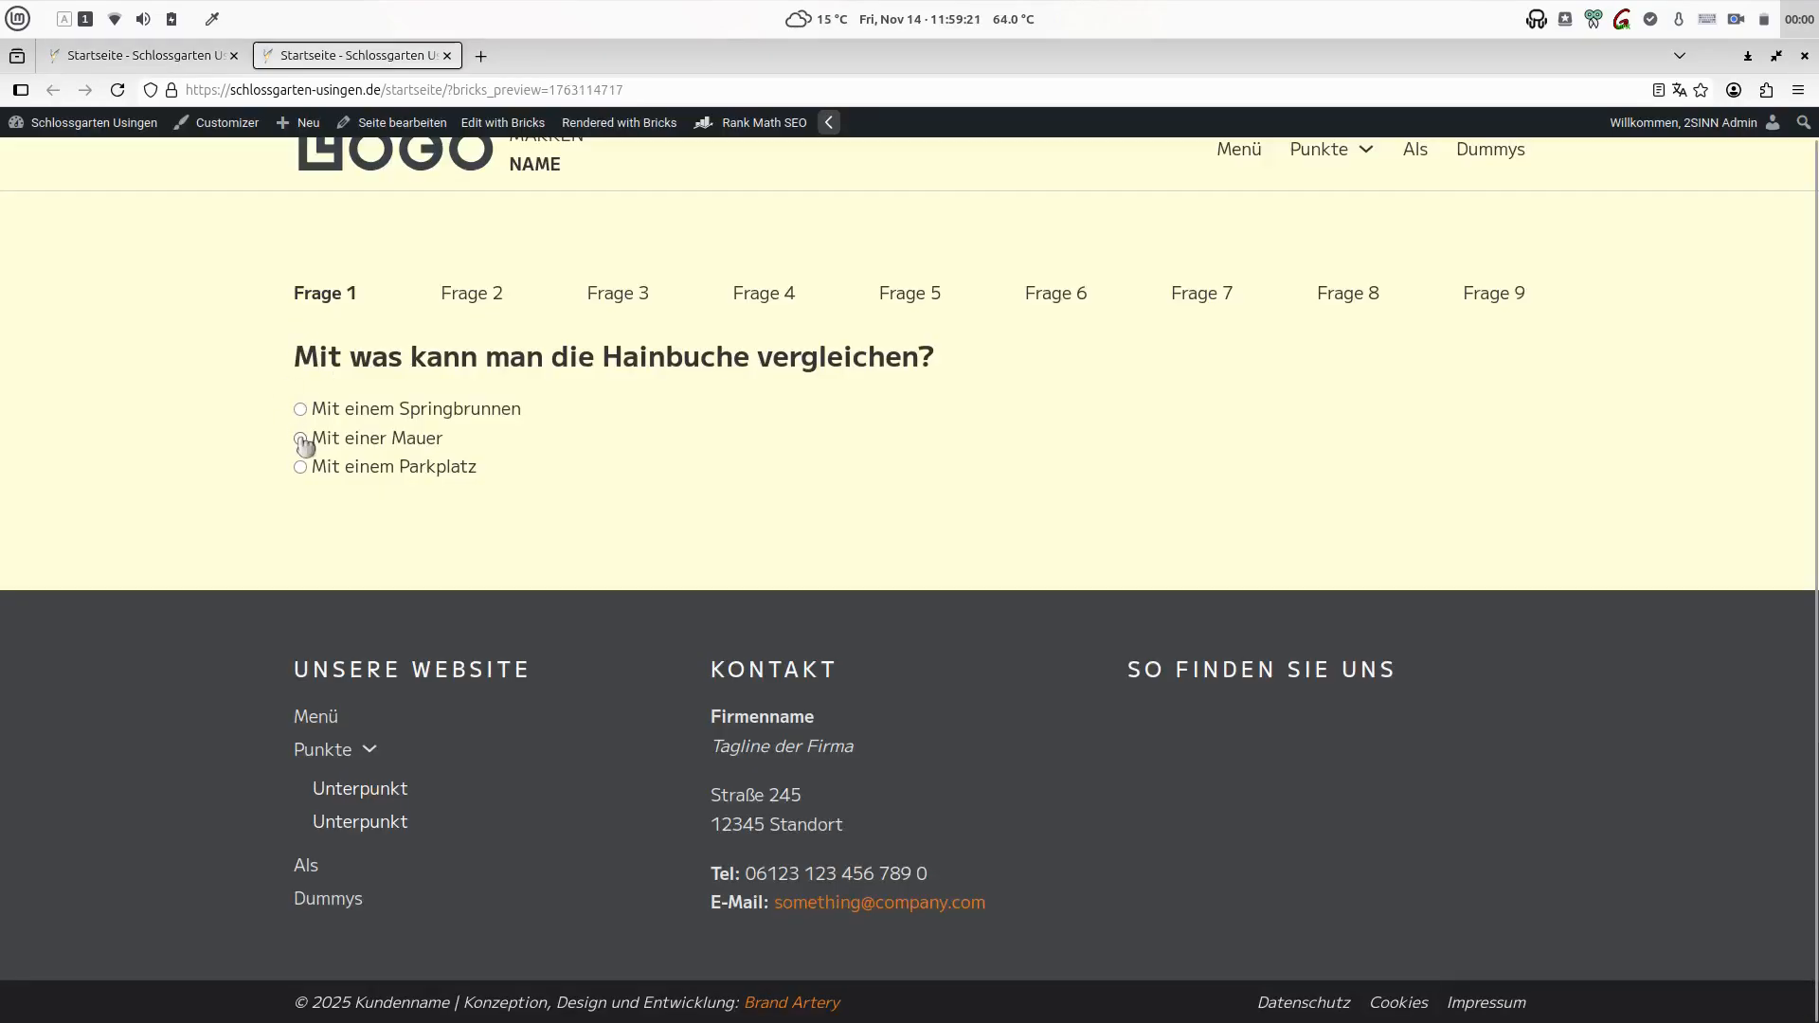
click(630, 293)
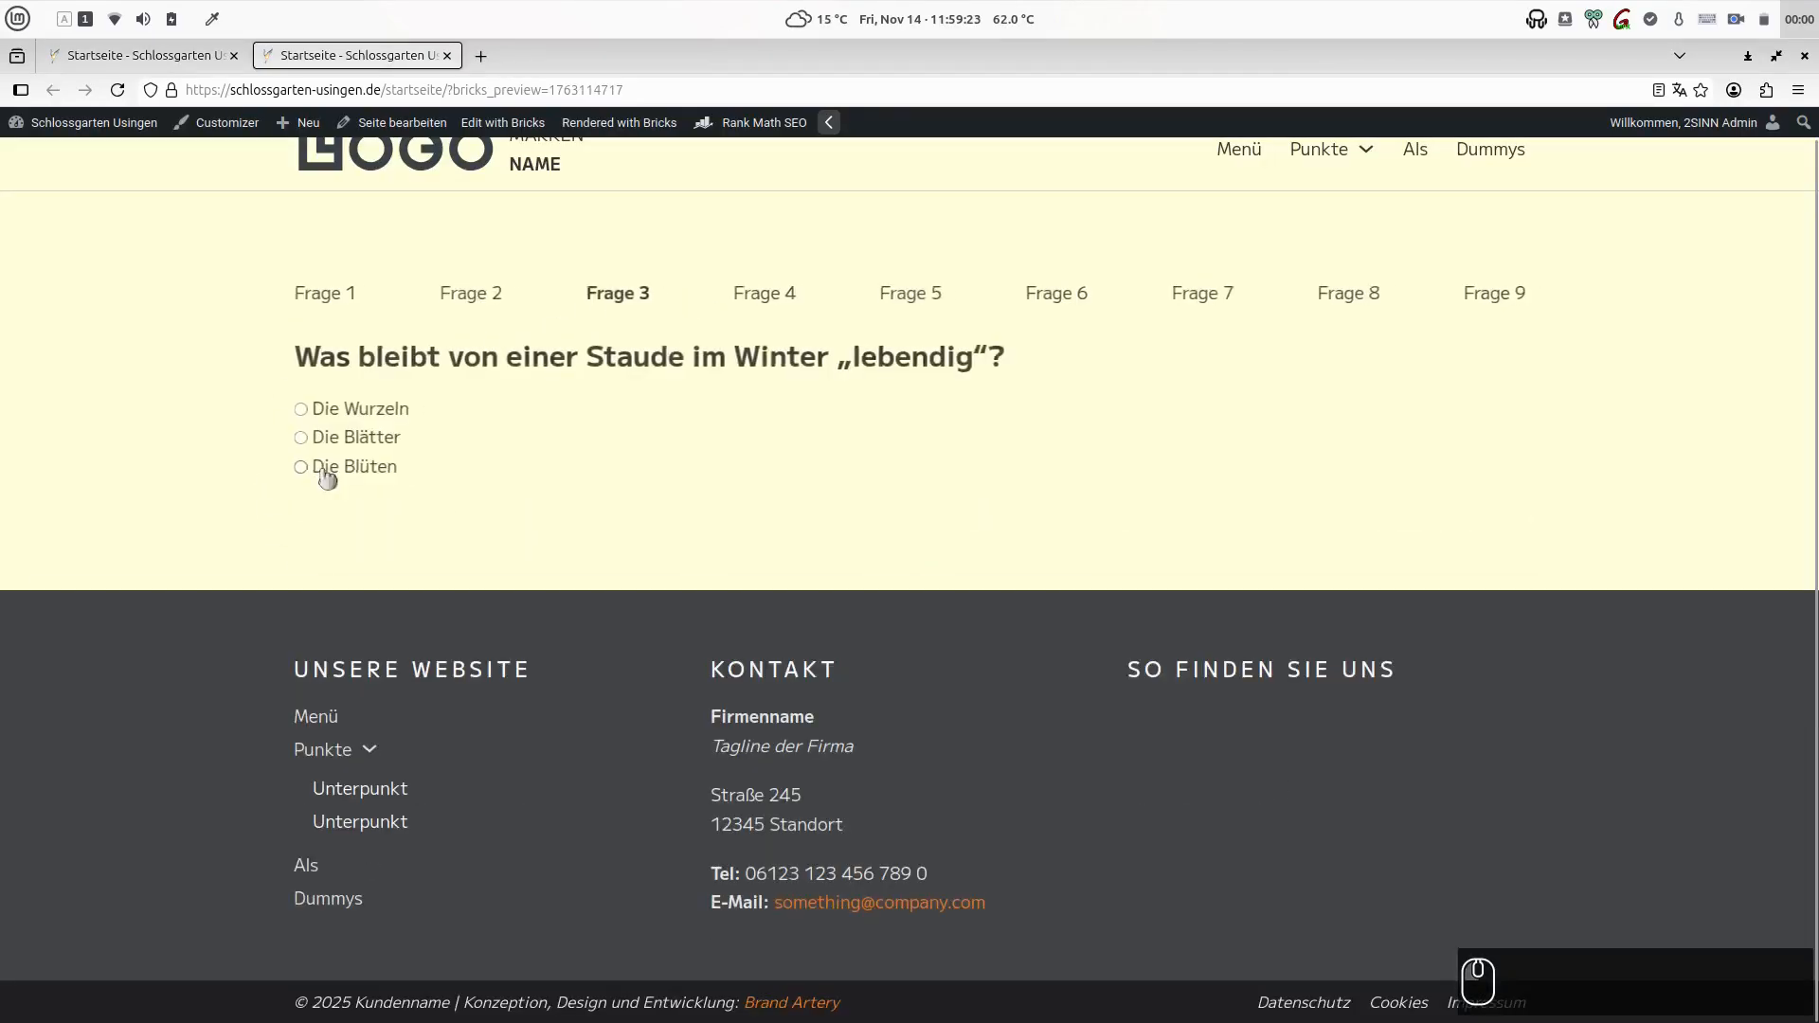
click(301, 409)
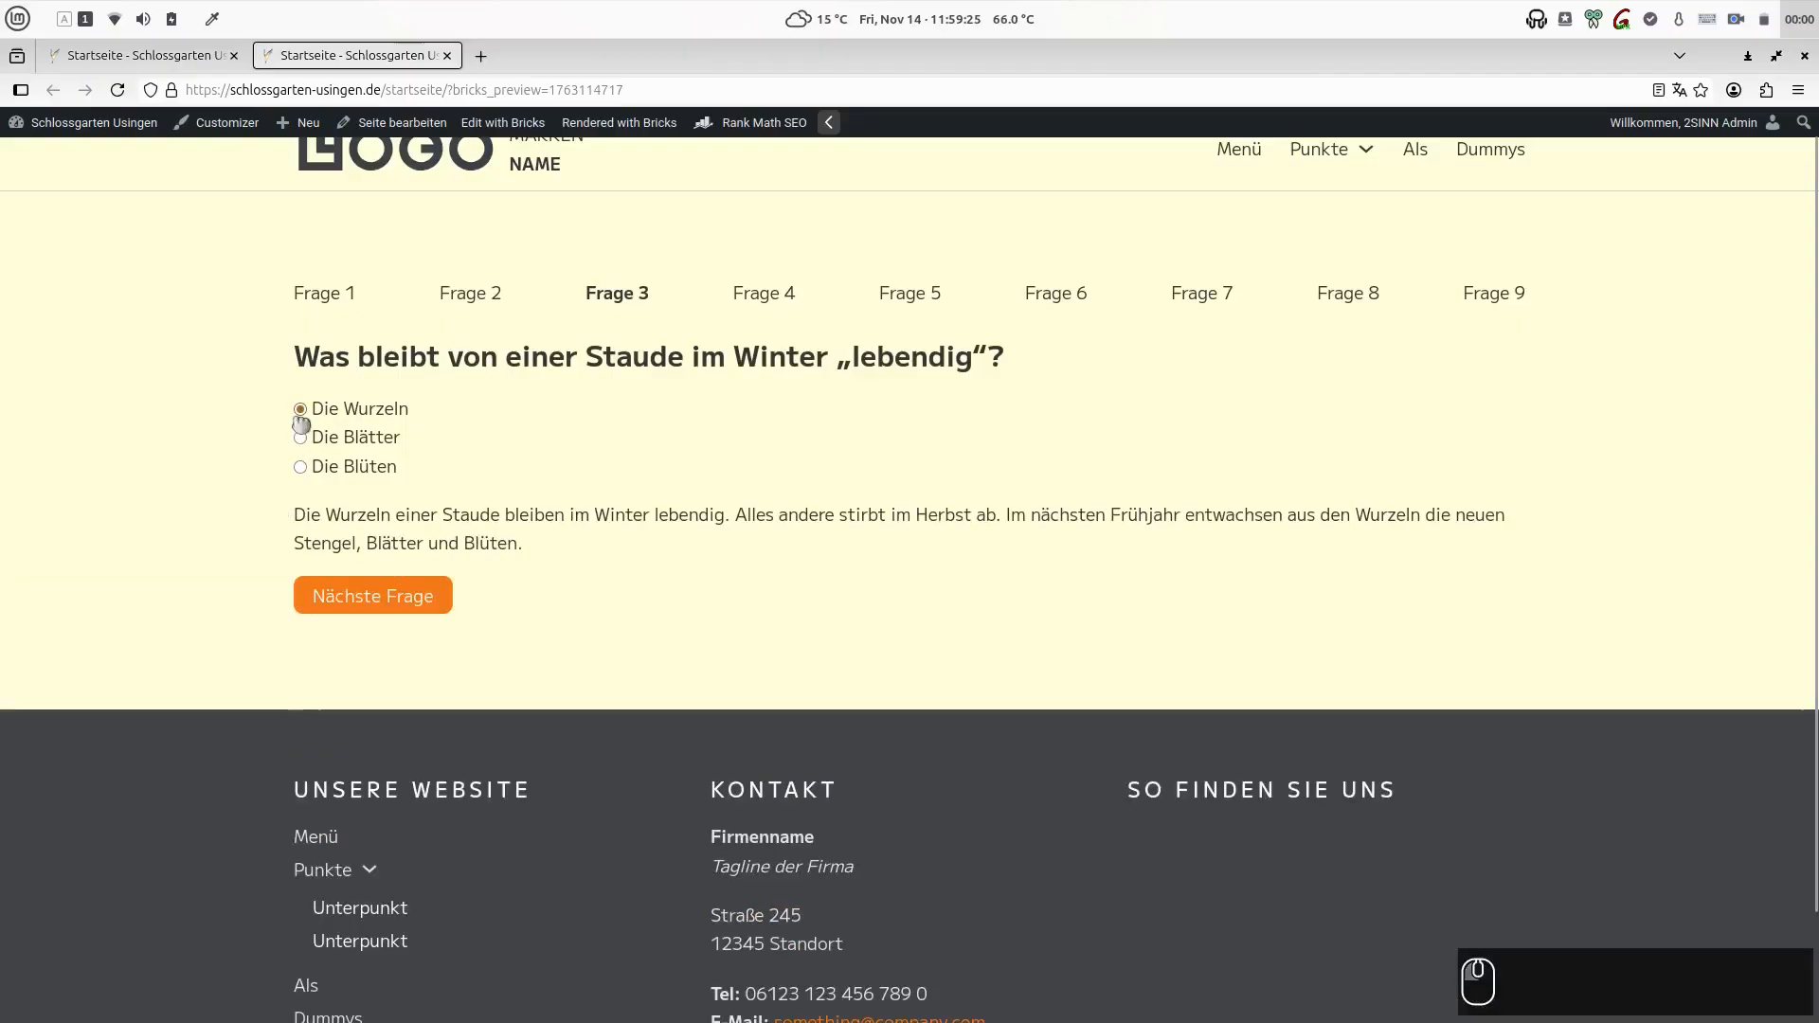
click(1048, 293)
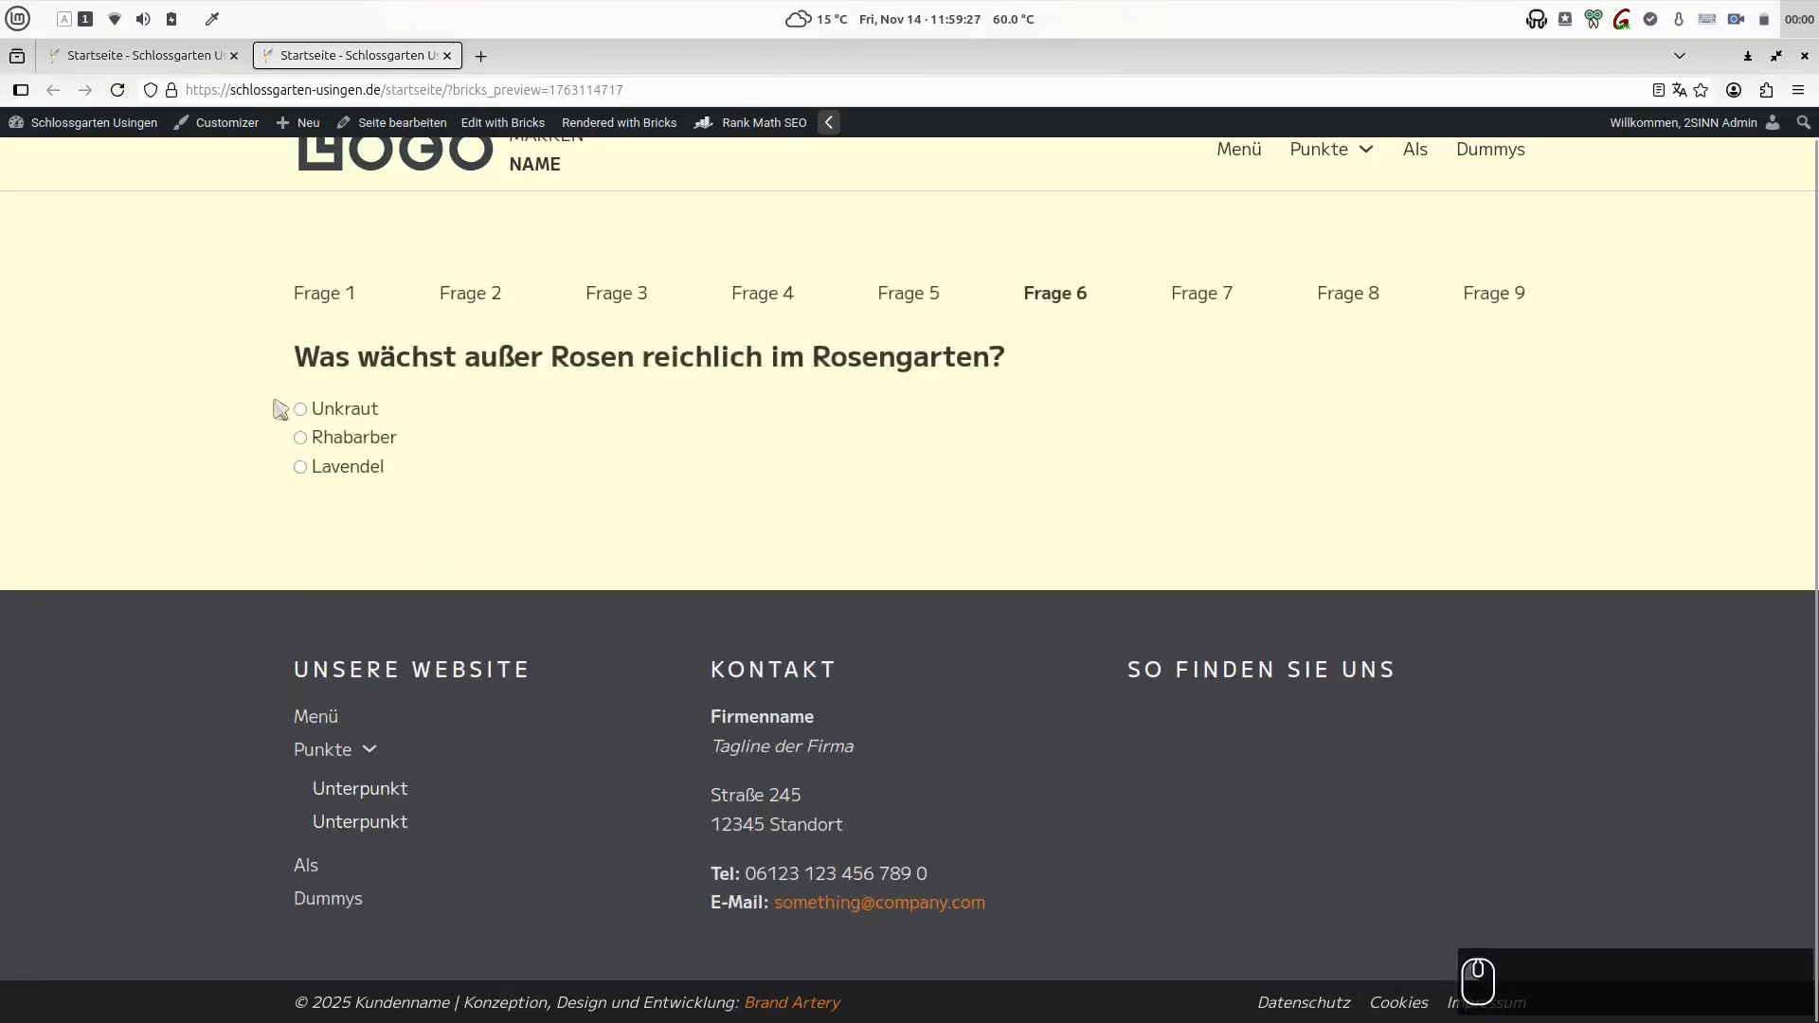
click(301, 467)
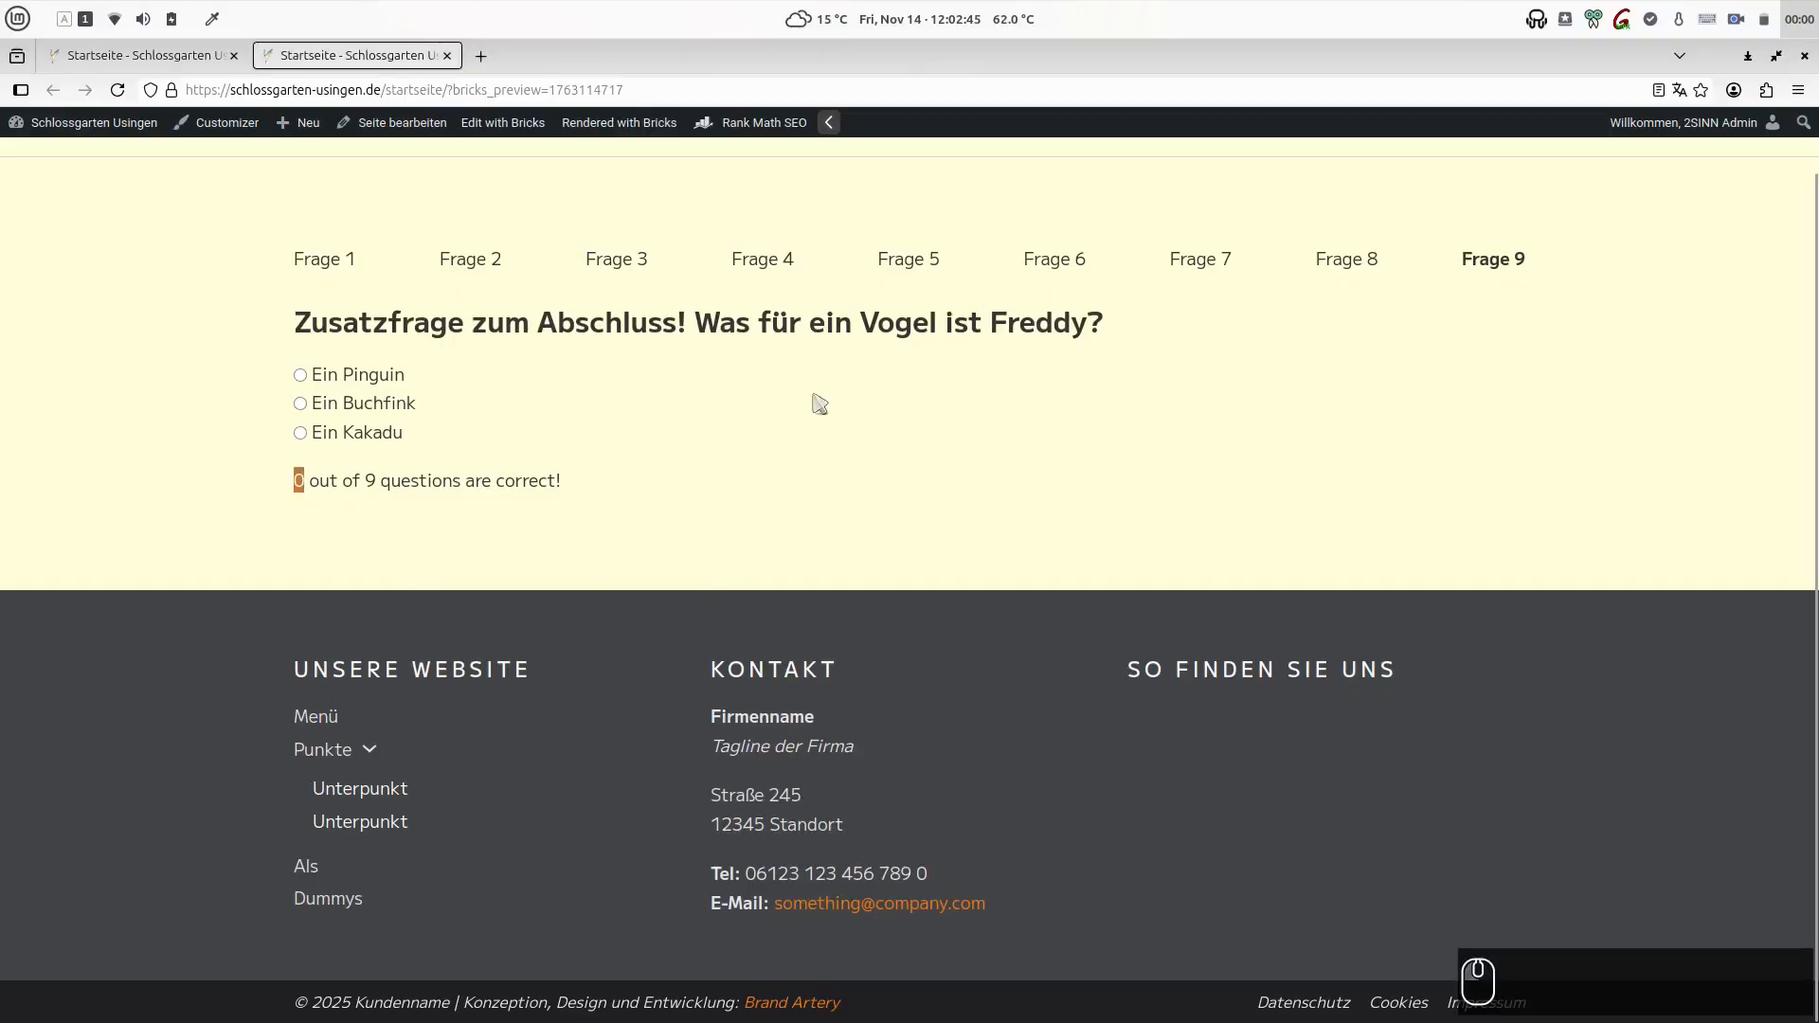
click(1209, 272)
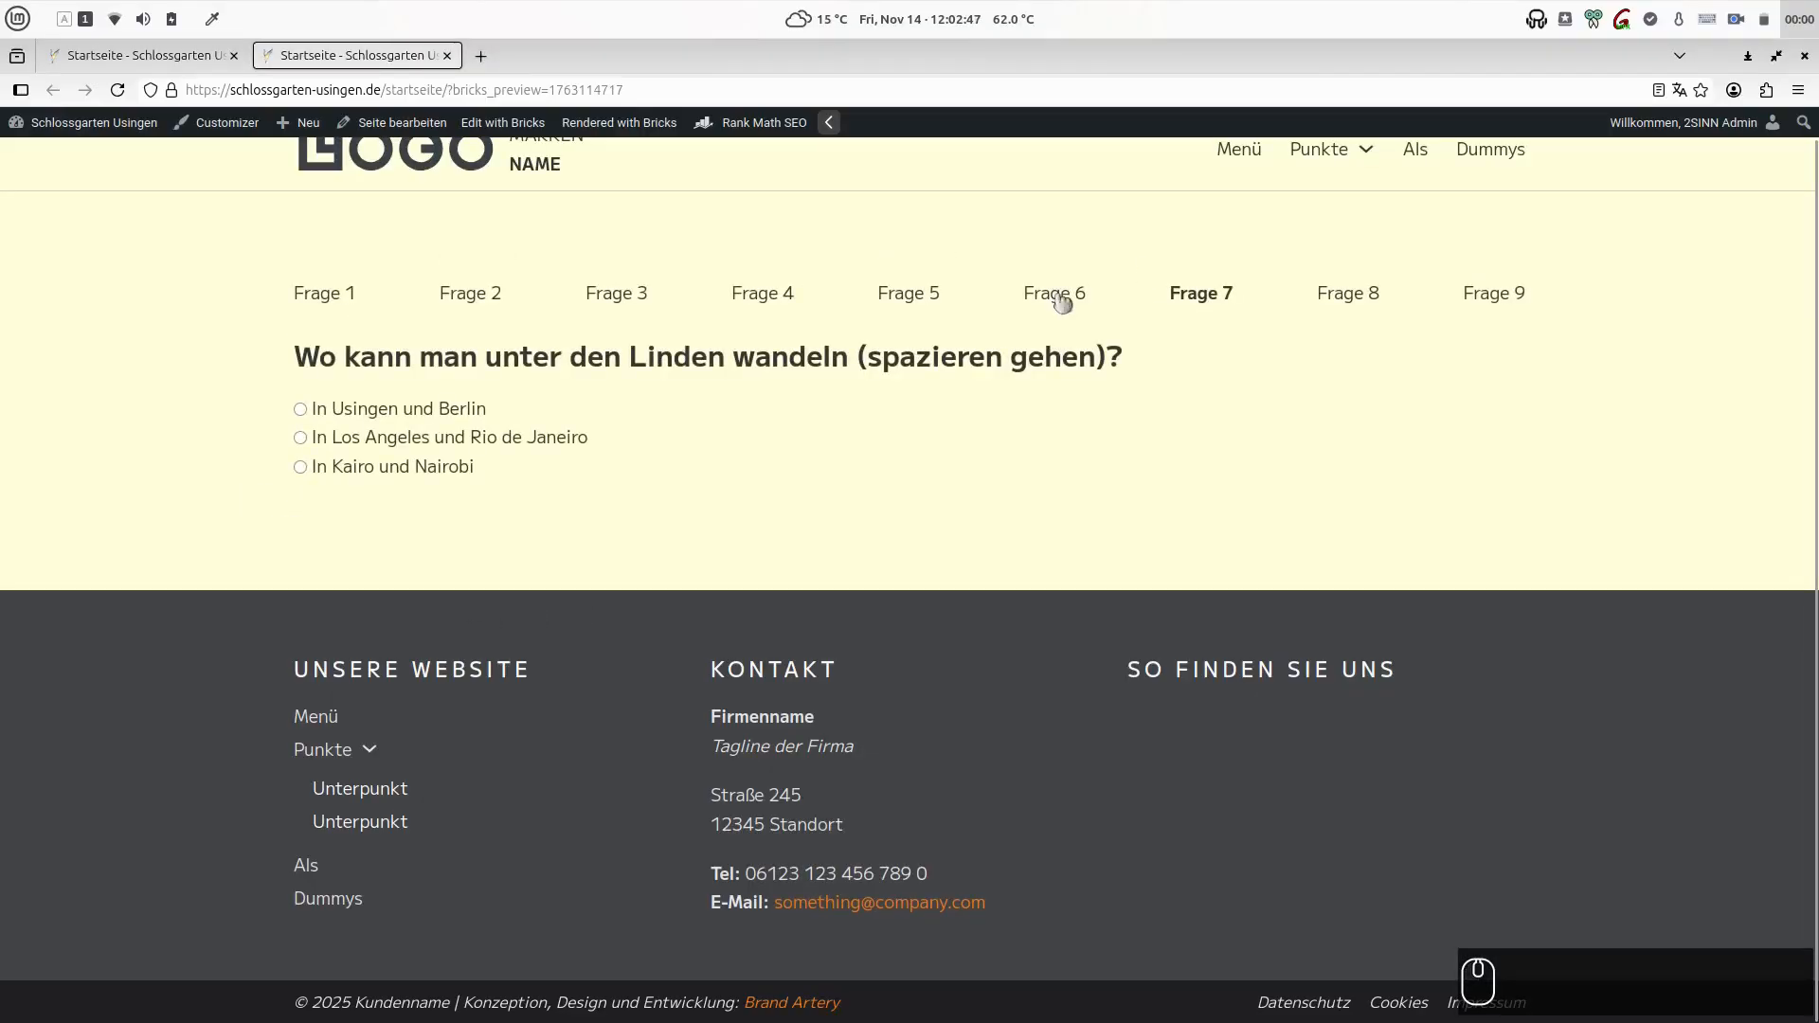
click(1062, 295)
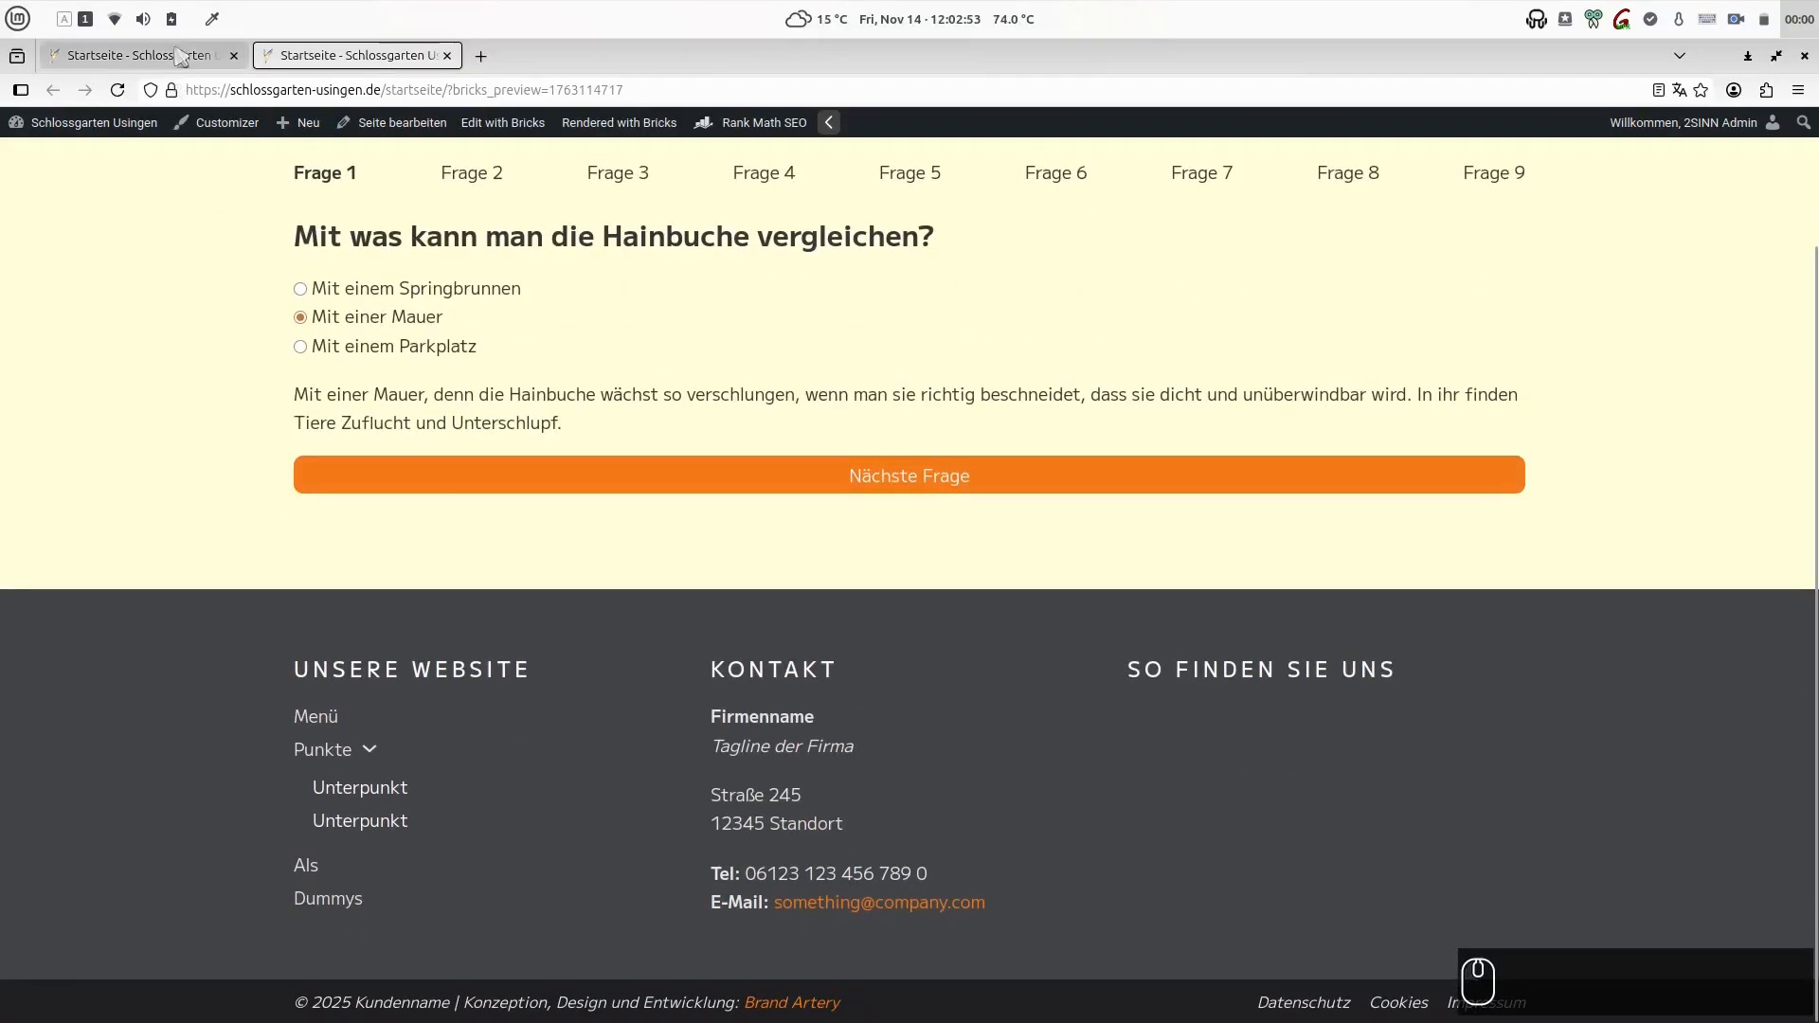
- Back in the Bricks editor, reduce the double braces around question01_answers and question02_answers to single braces in the Calculation formula
click(180, 57)
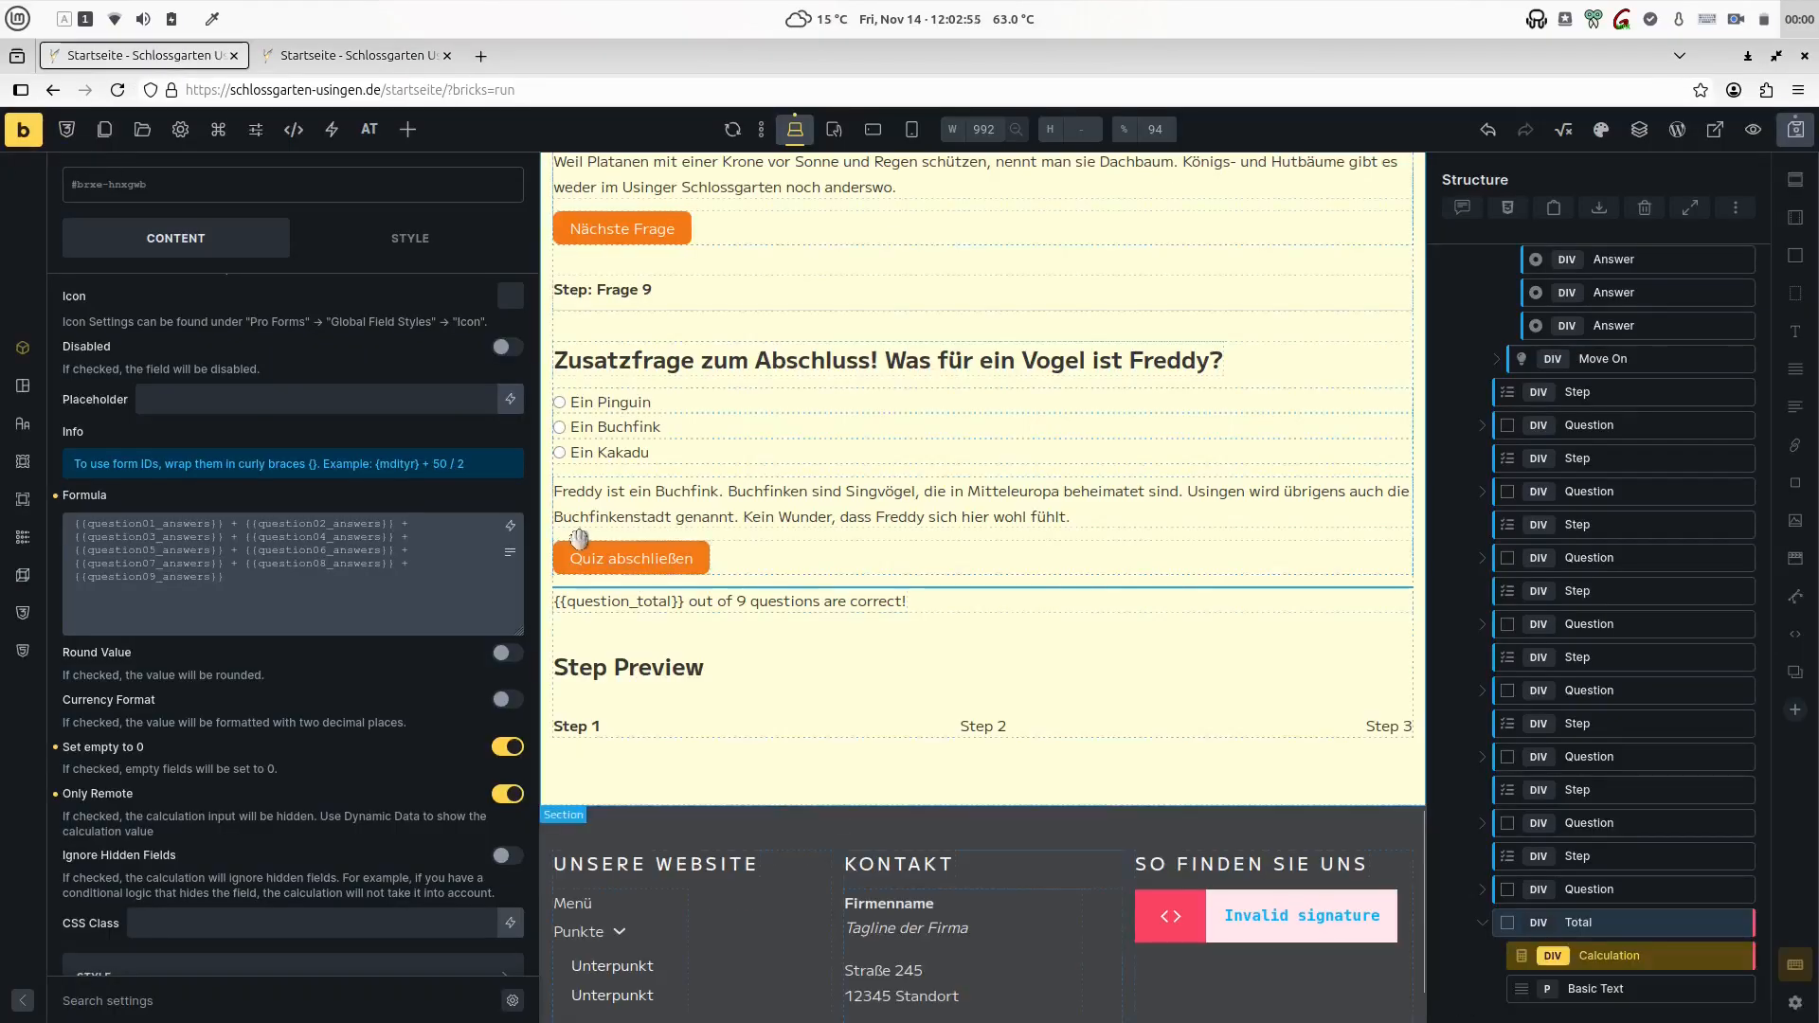
key(Delete)
key(Right)
key(Right)
key(Right)
key(Right)
key(Right)
key(Right)
key(Right)
key(Right)
key(Right)
key(Right)
key(Right)
key(Right)
key(Right)
key(Right)
key(Right)
key(Right)
key(Right)
key(Right)
key(Right)
key(Right)
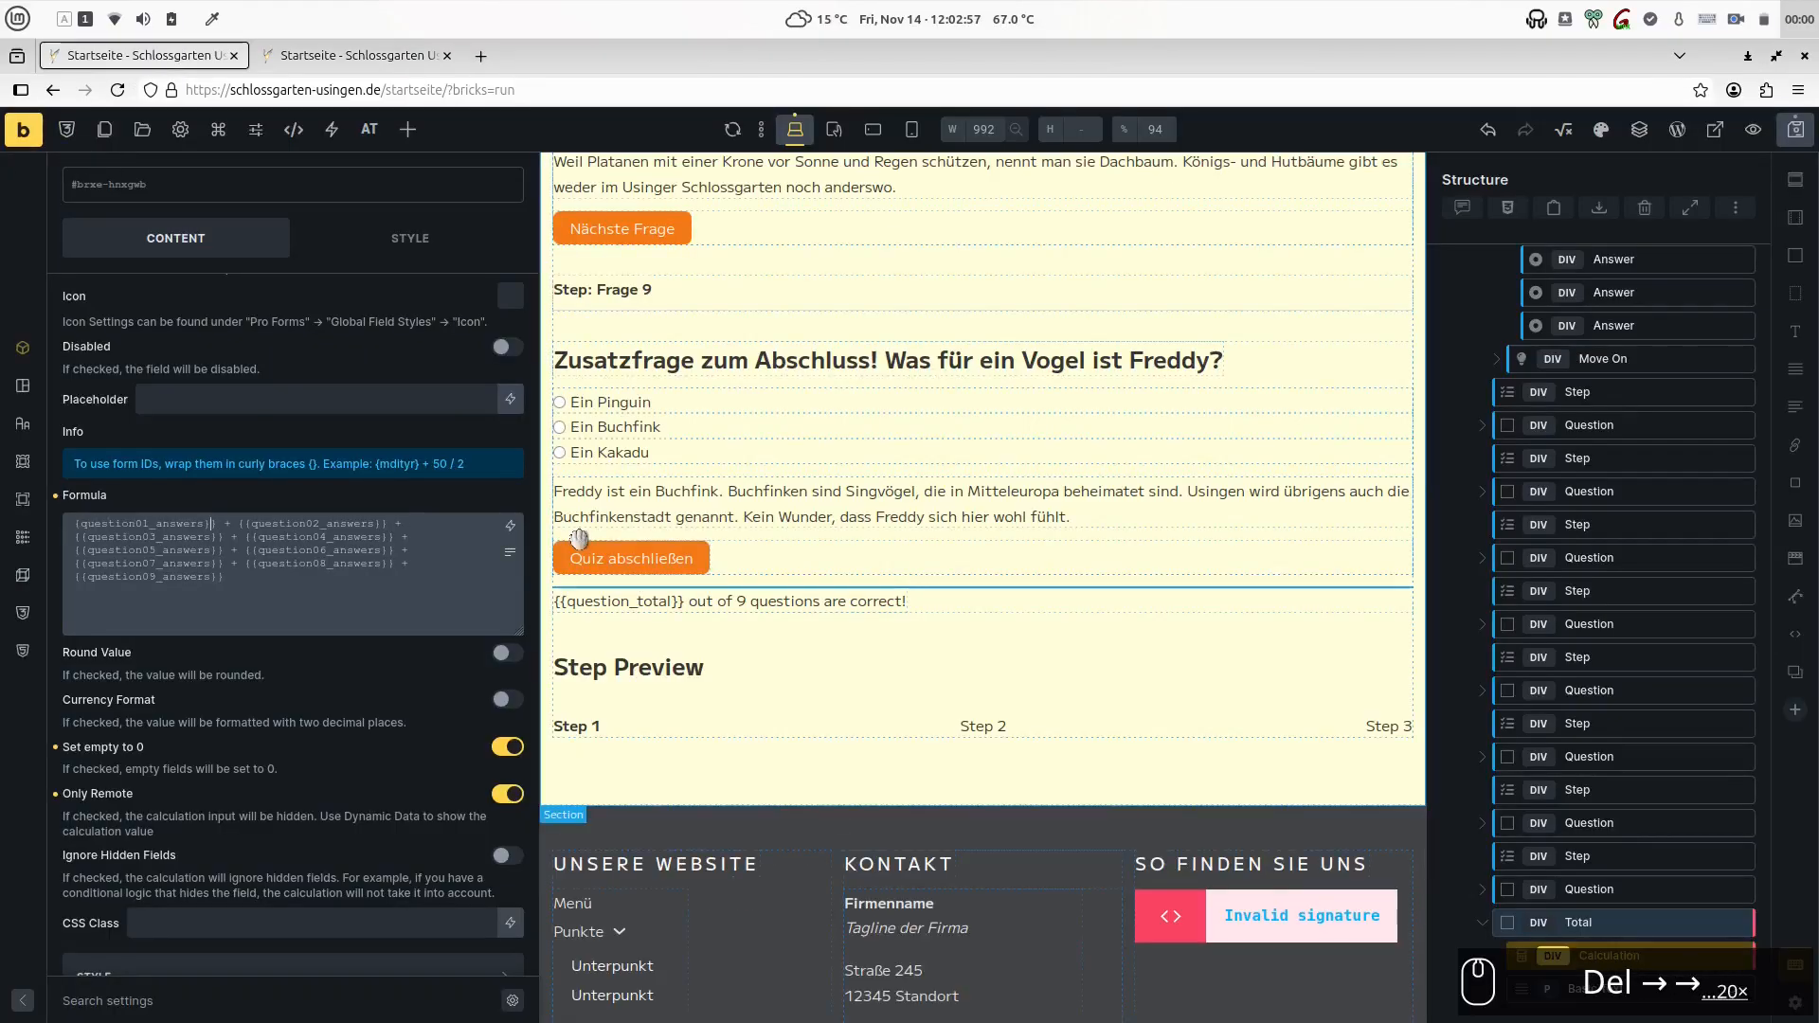
key(Delete)
key(Right)
key(Right)
key(Right)
key(Right)
key(Right)
key(Right)
key(Right)
key(Left)
key(Left)
key(Left)
key(Delete)
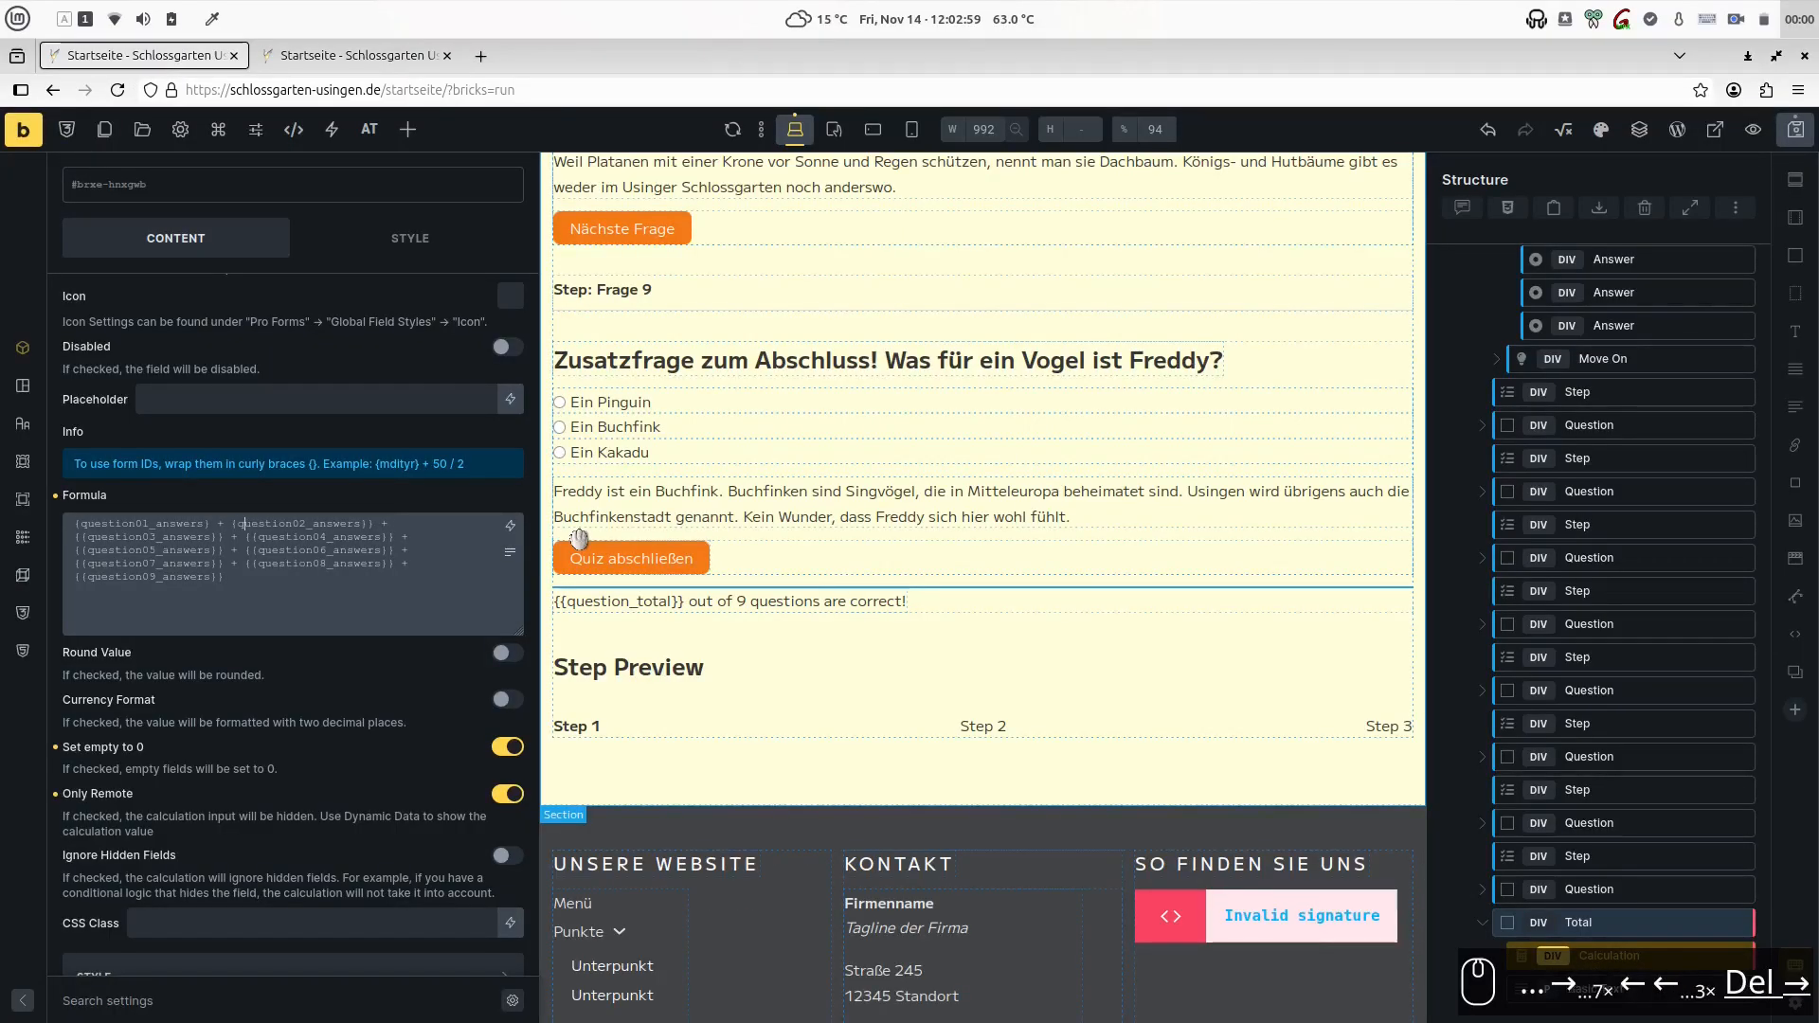
key(Right)
key(Right)
key(Right)
key(Right)
key(Right)
key(Right)
key(Right)
key(Right)
key(Right)
- Reduce the double braces around question03_answers and question04_answers to single braces in the formula
key(Right)
key(Right)
key(Right)
key(Right)
key(Right)
key(Right)
key(Right)
key(Right)
key(Right)
key(Right)
key(Delete)
key(Down)
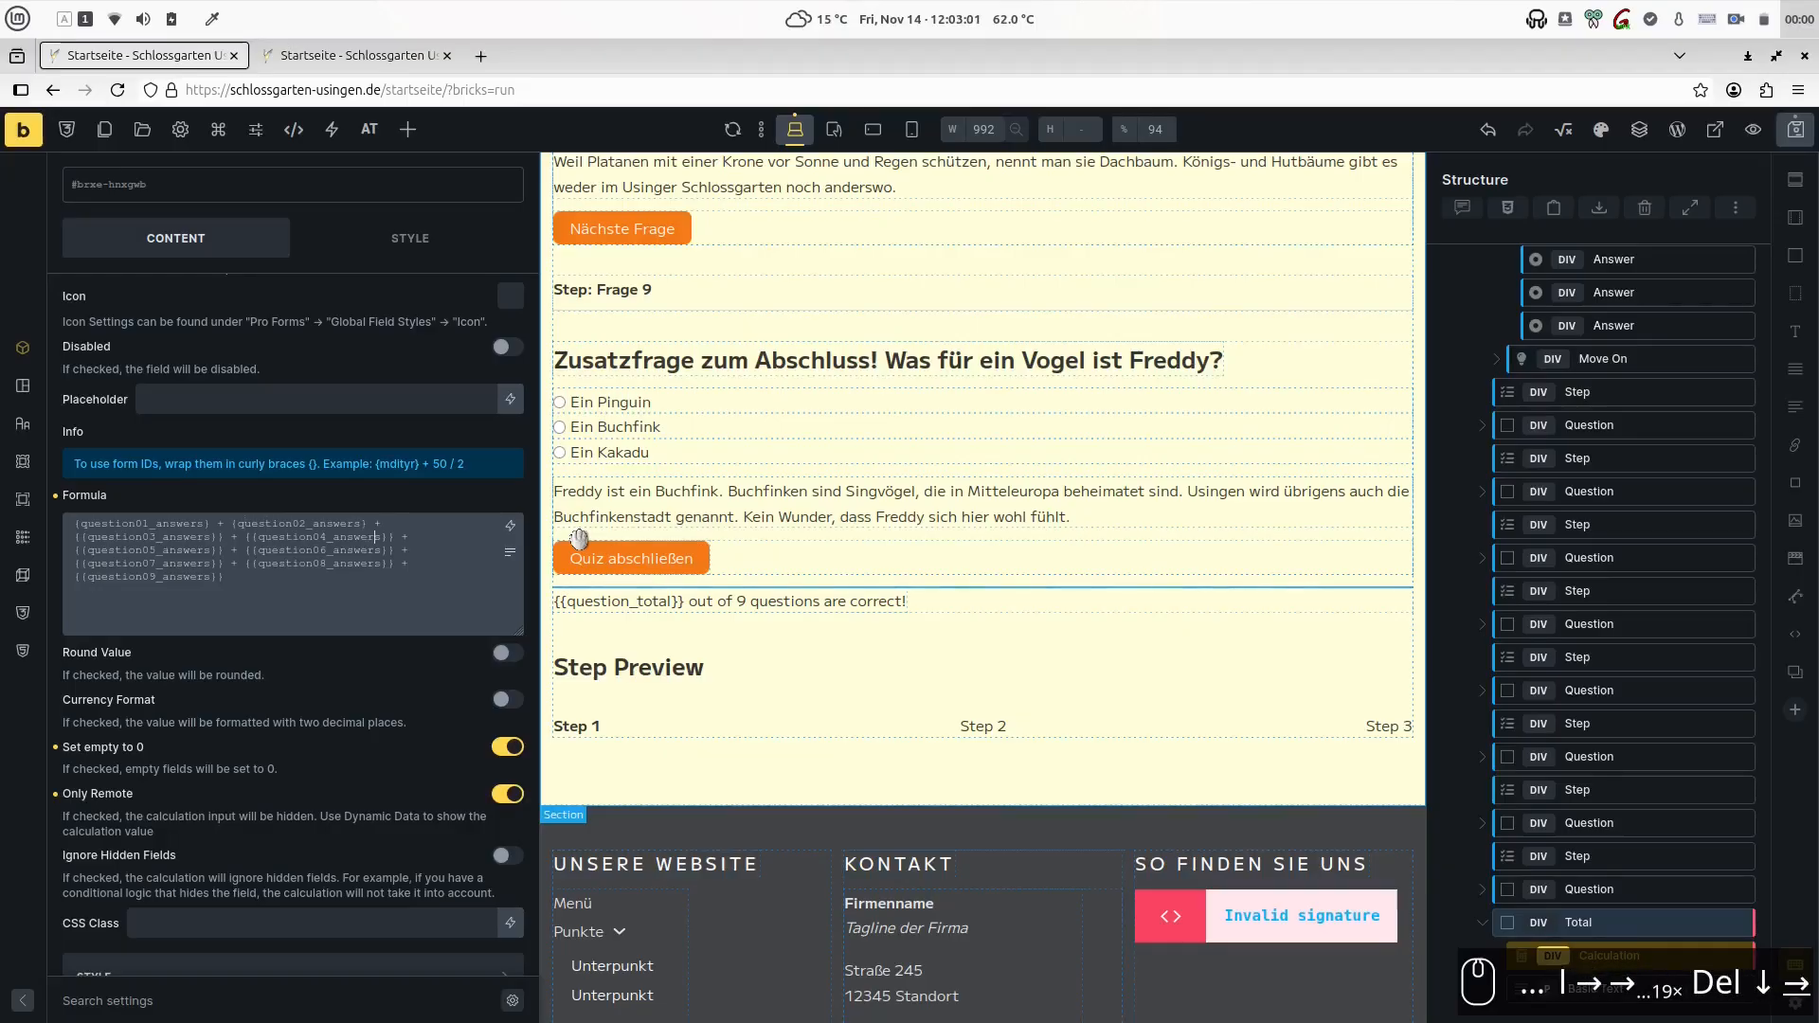
key(Right)
key(Right)
key(Right)
key(Delete)
key(Left)
key(Left)
key(Left)
key(Left)
key(Left)
key(Left)
key(Left)
key(Left)
key(Left)
key(Left)
key(Left)
key(Left)
key(Left)
key(Left)
key(Left)
key(Left)
key(Left)
key(Left)
key(Left)
key(Left)
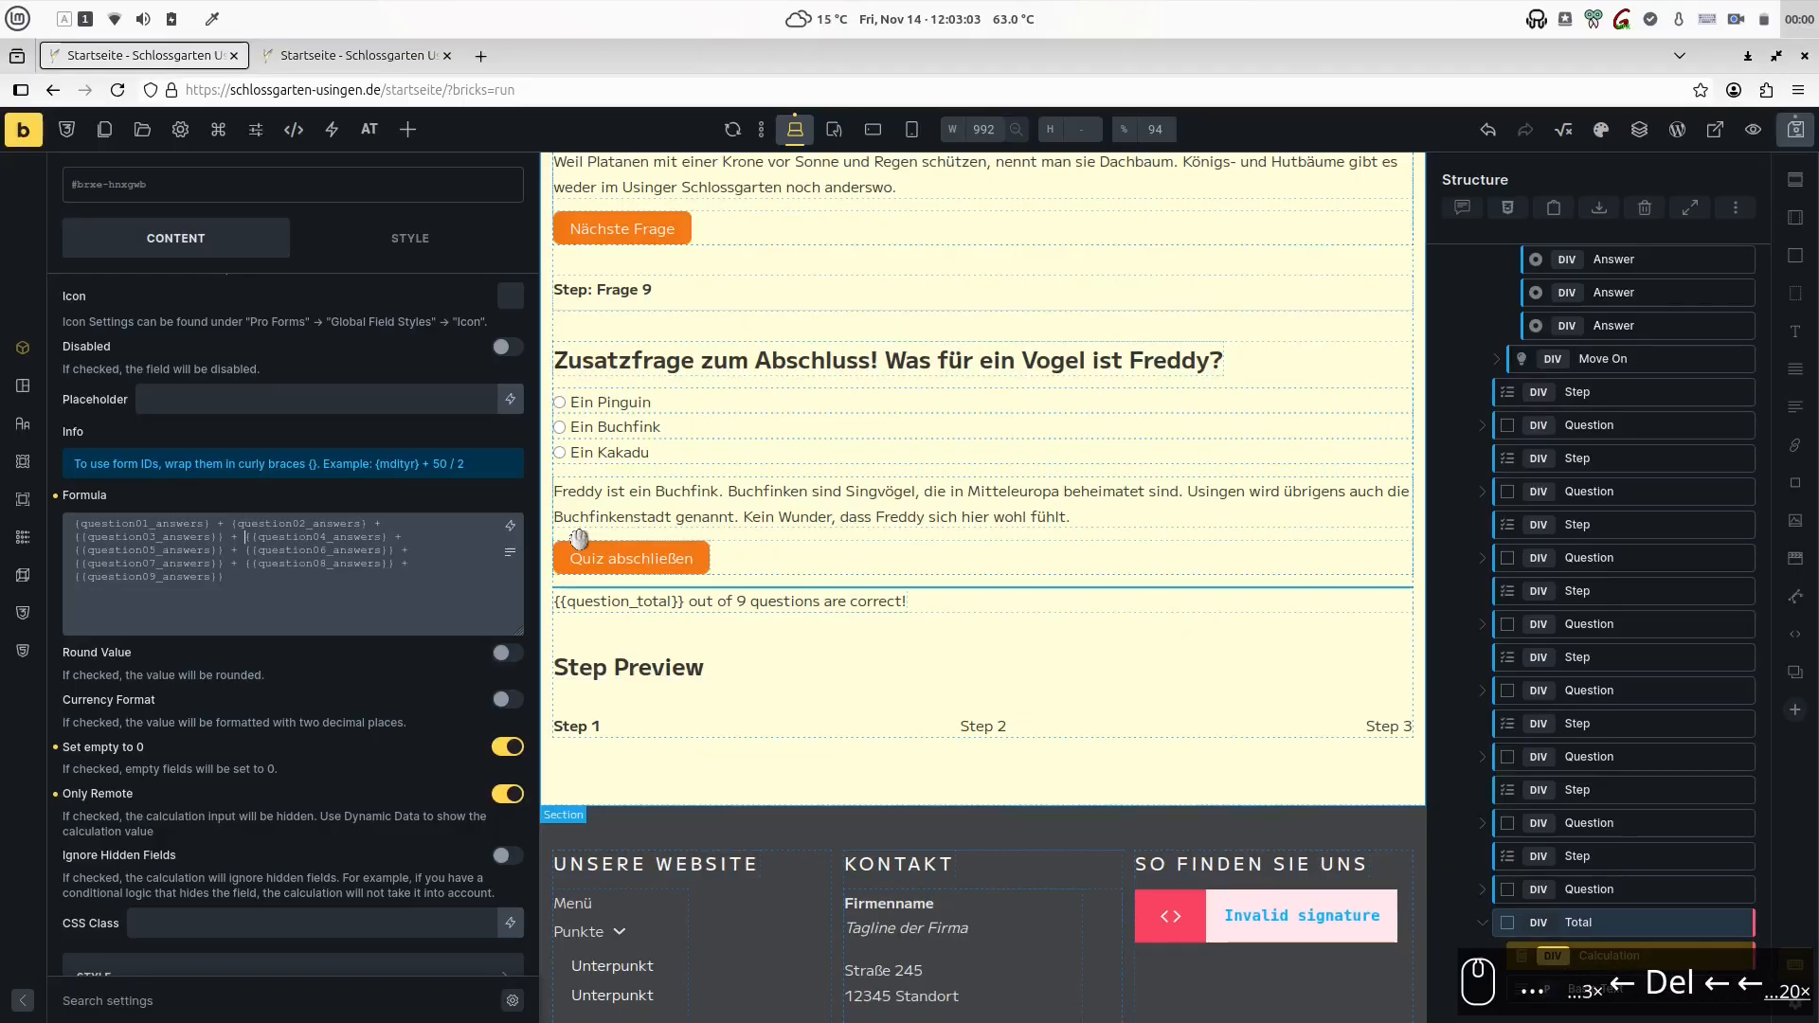
key(Right)
key(Delete)
key(Home)
key(Delete)
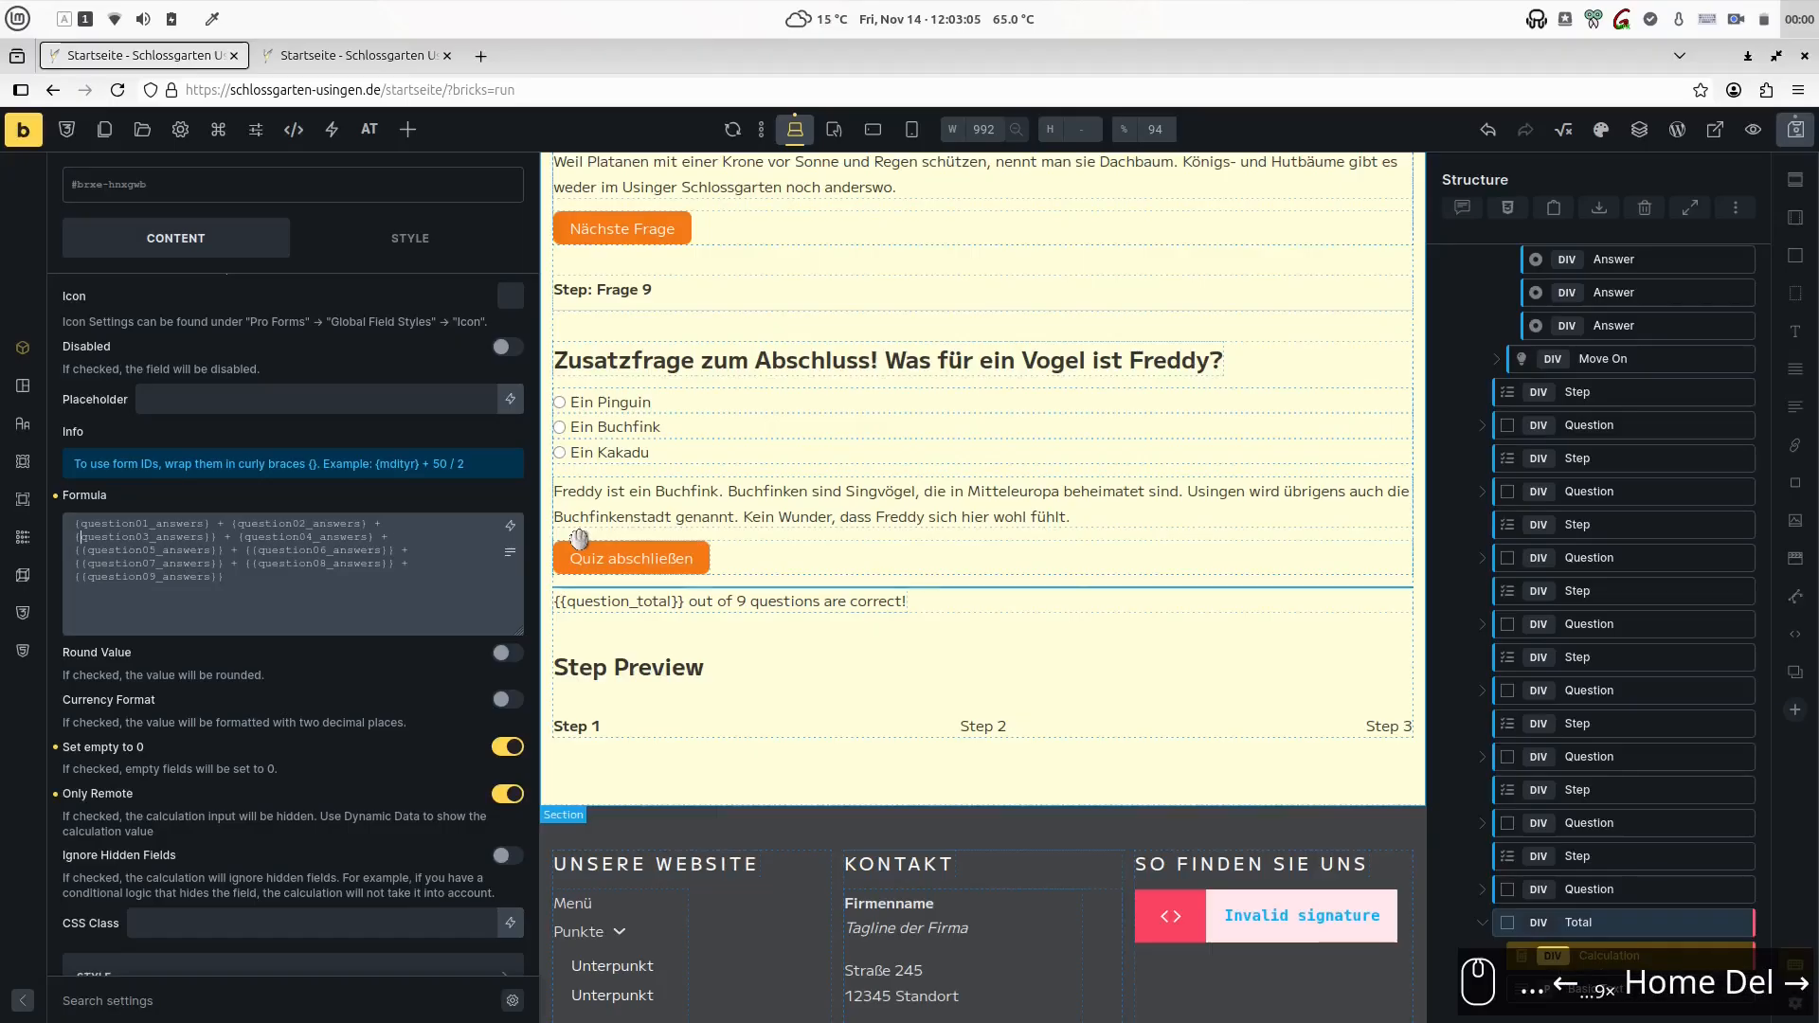
key(Right)
key(Right)
key(Right)
key(Right)
key(Right)
key(Right)
key(Right)
key(Right)
key(Right)
key(Right)
key(Right)
key(Right)
key(Right)
key(Right)
key(Right)
key(Right)
- Reduce the double braces around question05_answers through question09_answers to single braces in the formula
key(Down)
key(Delete)
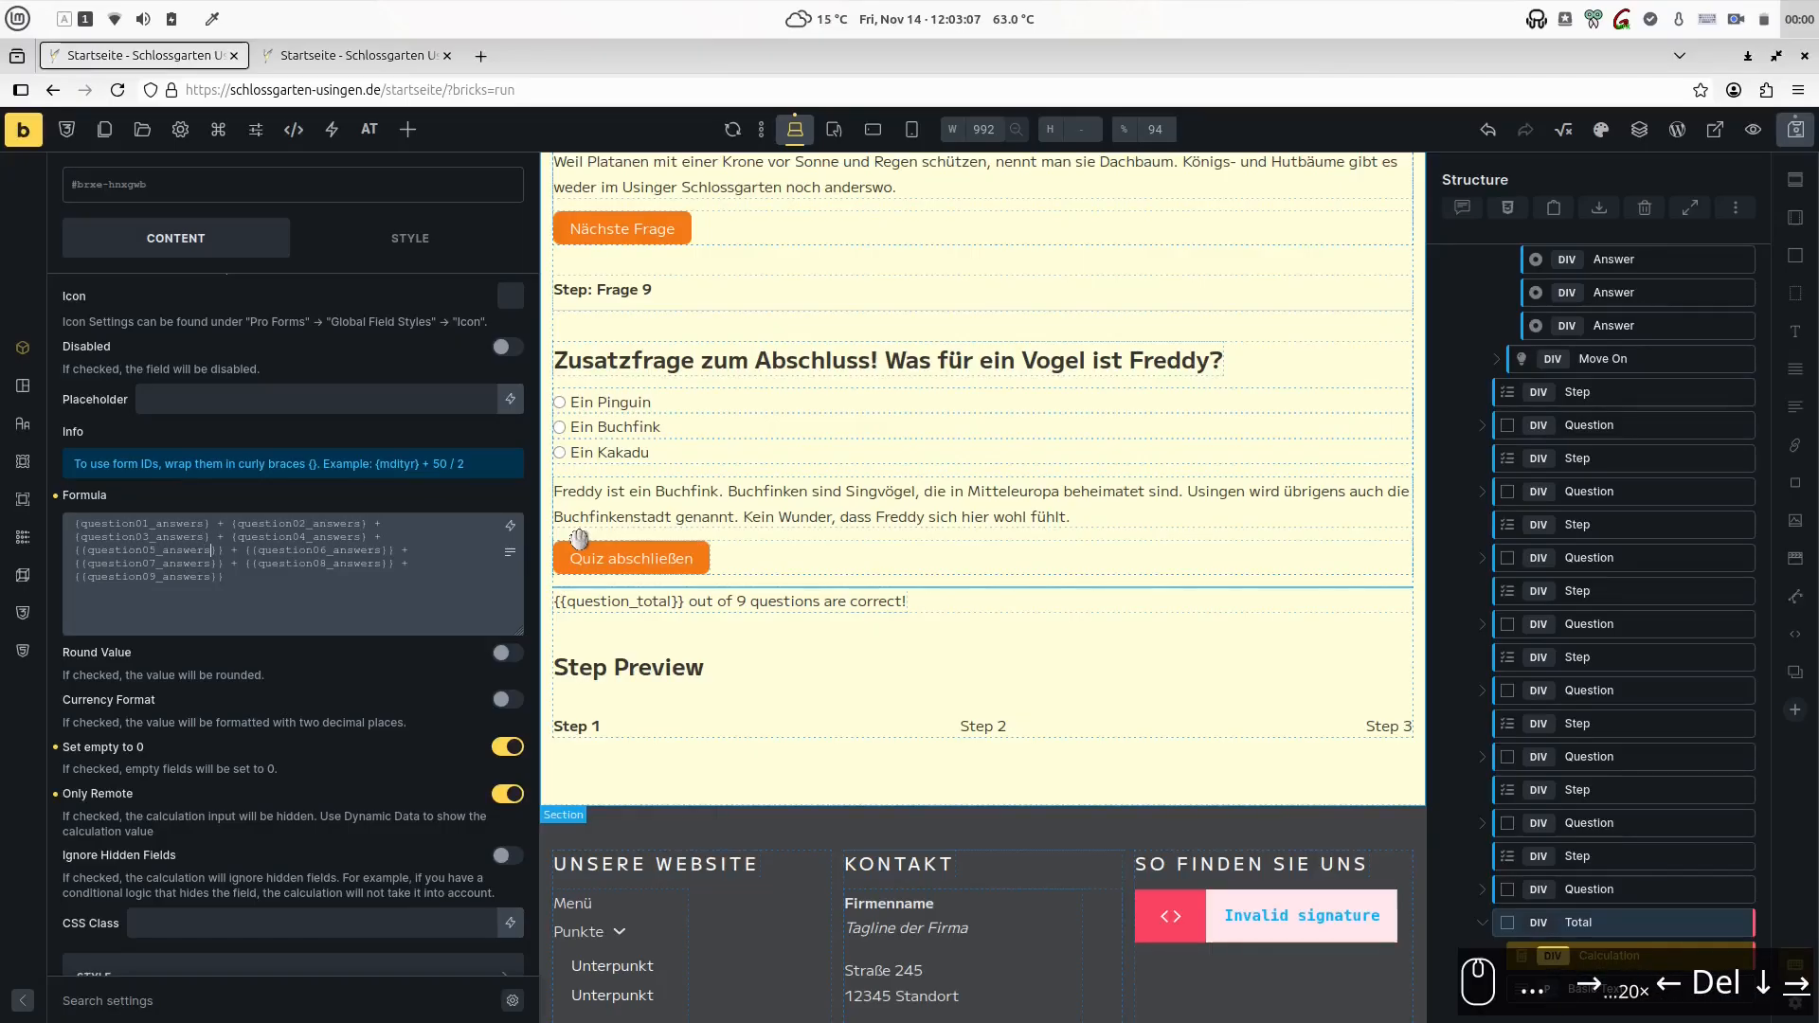
key(Home)
key(Delete)
key(Right)
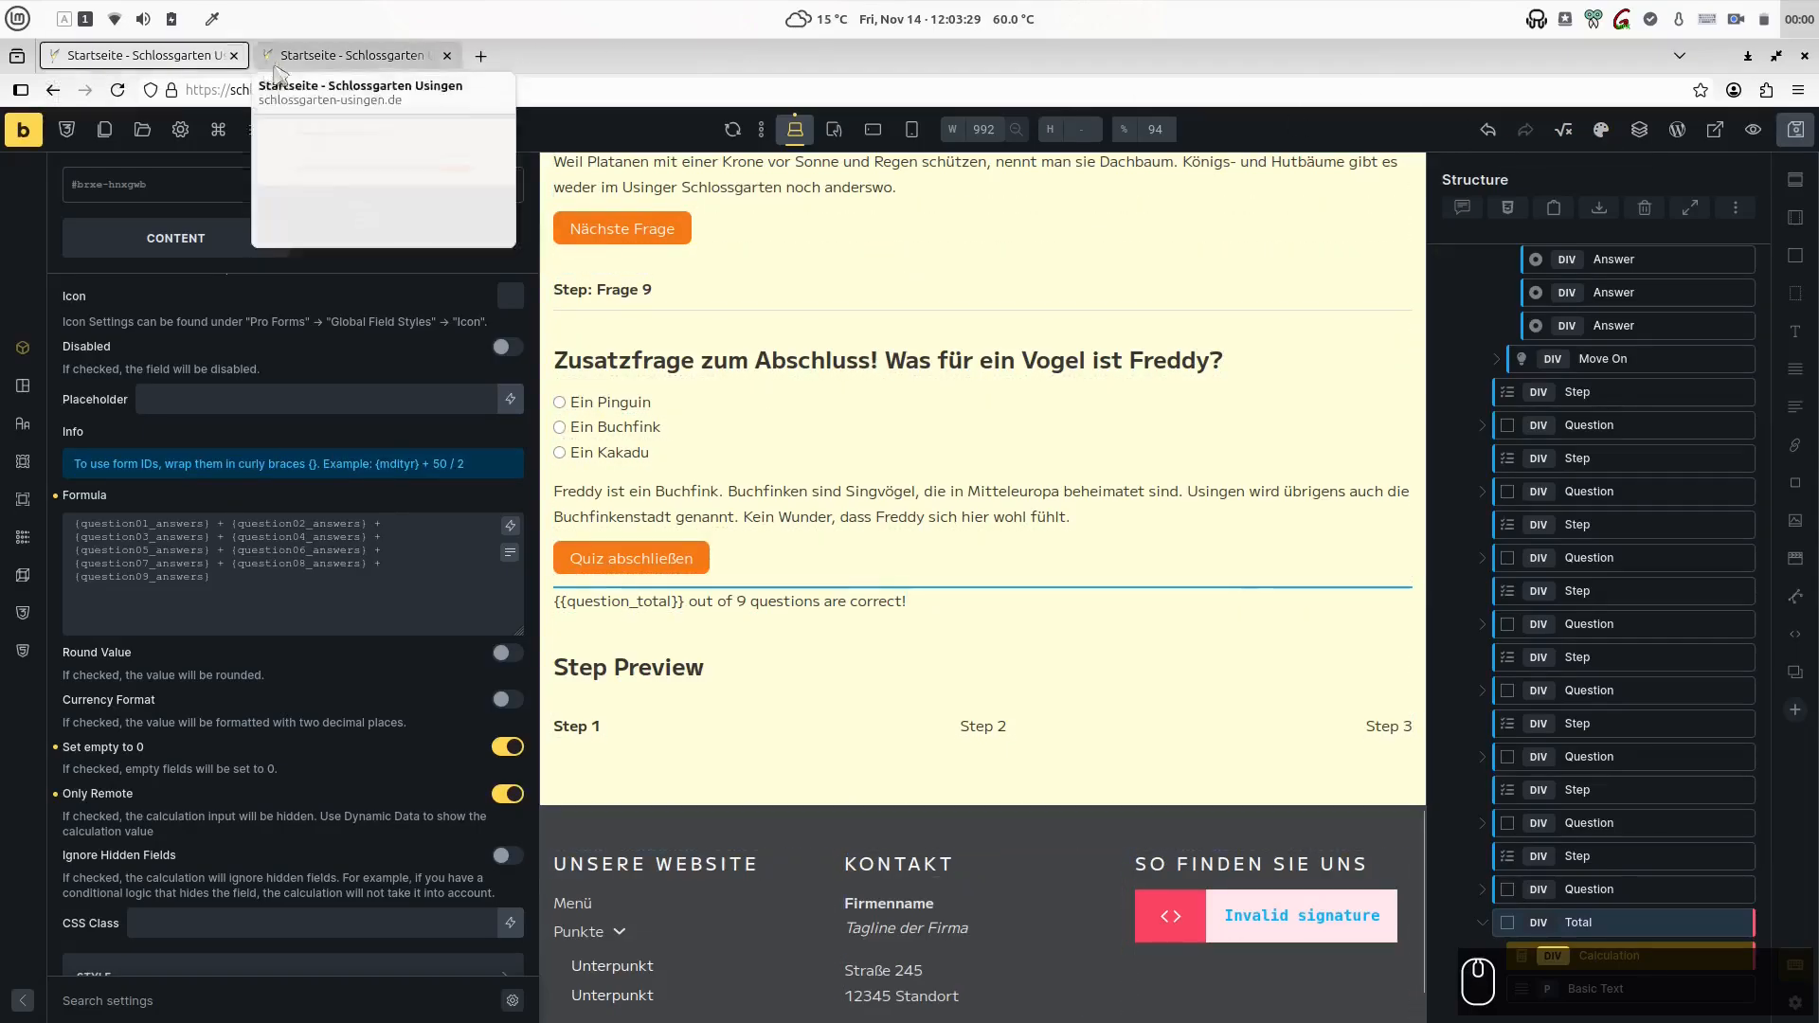
- In the page preview, answer Frage 1 with Mit einer Mauer and go on to Frage 3 and Frage 7
click(355, 55)
click(300, 437)
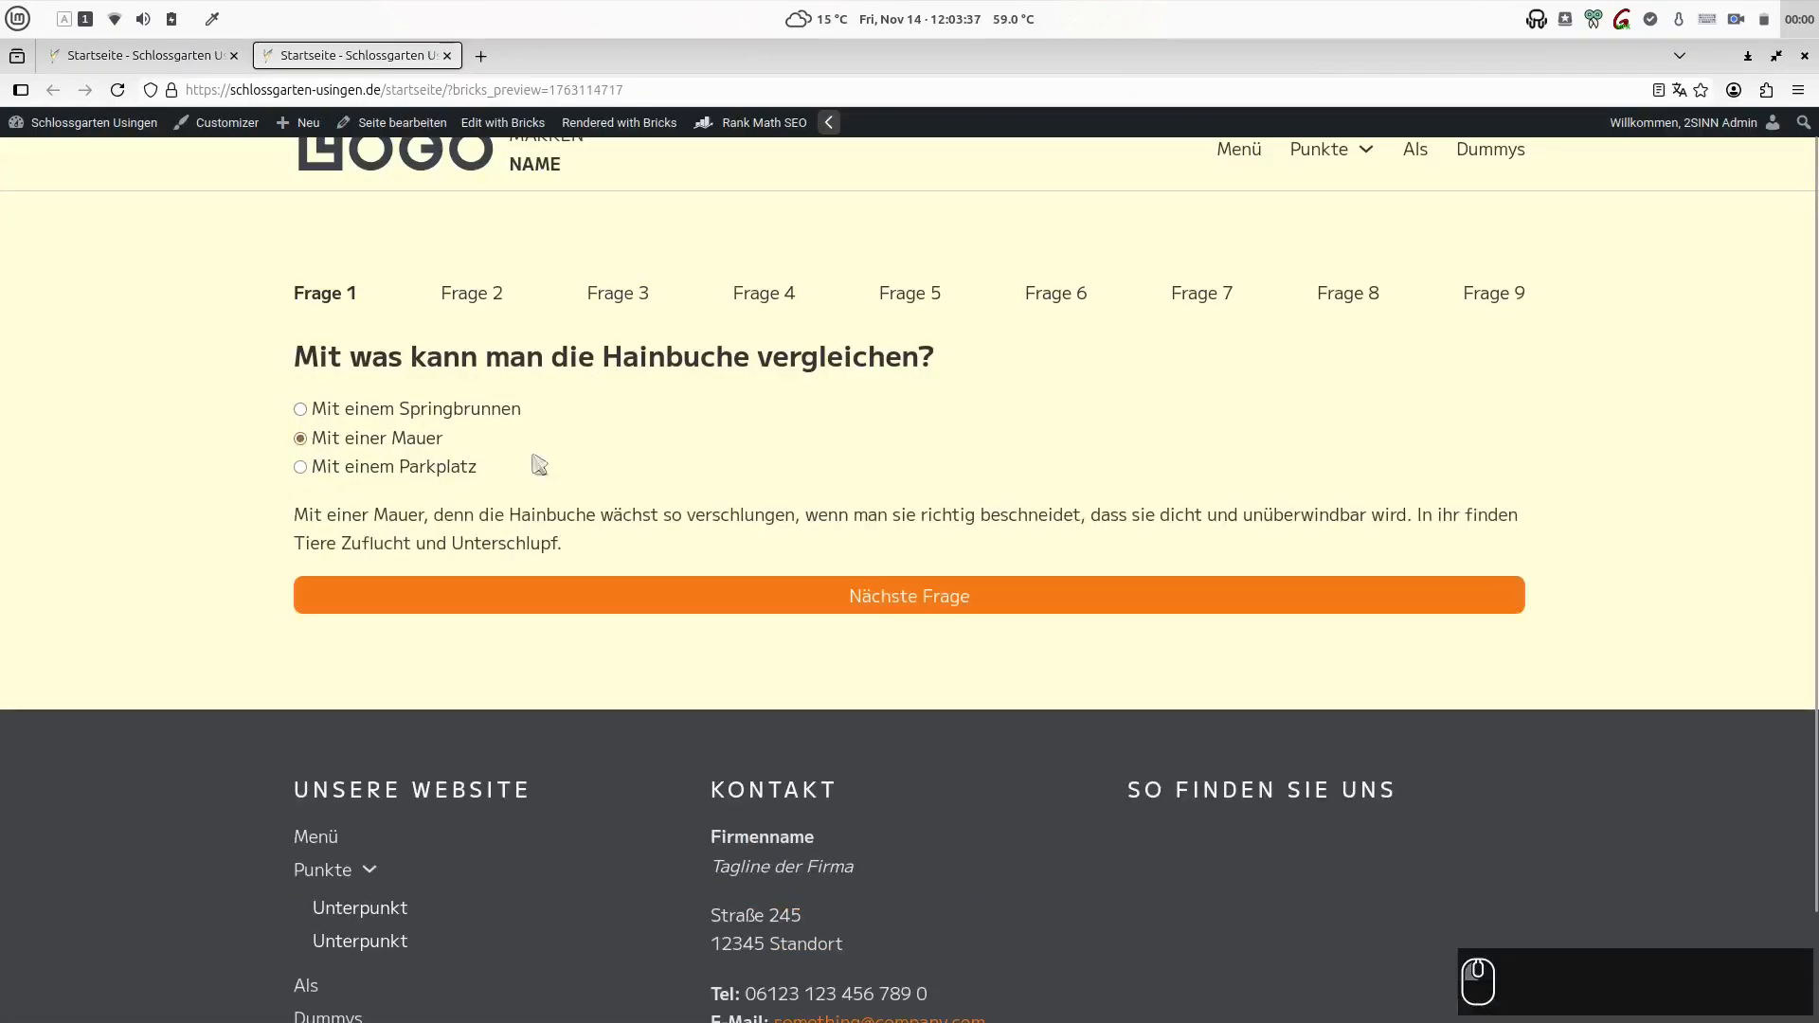
click(625, 300)
click(1184, 299)
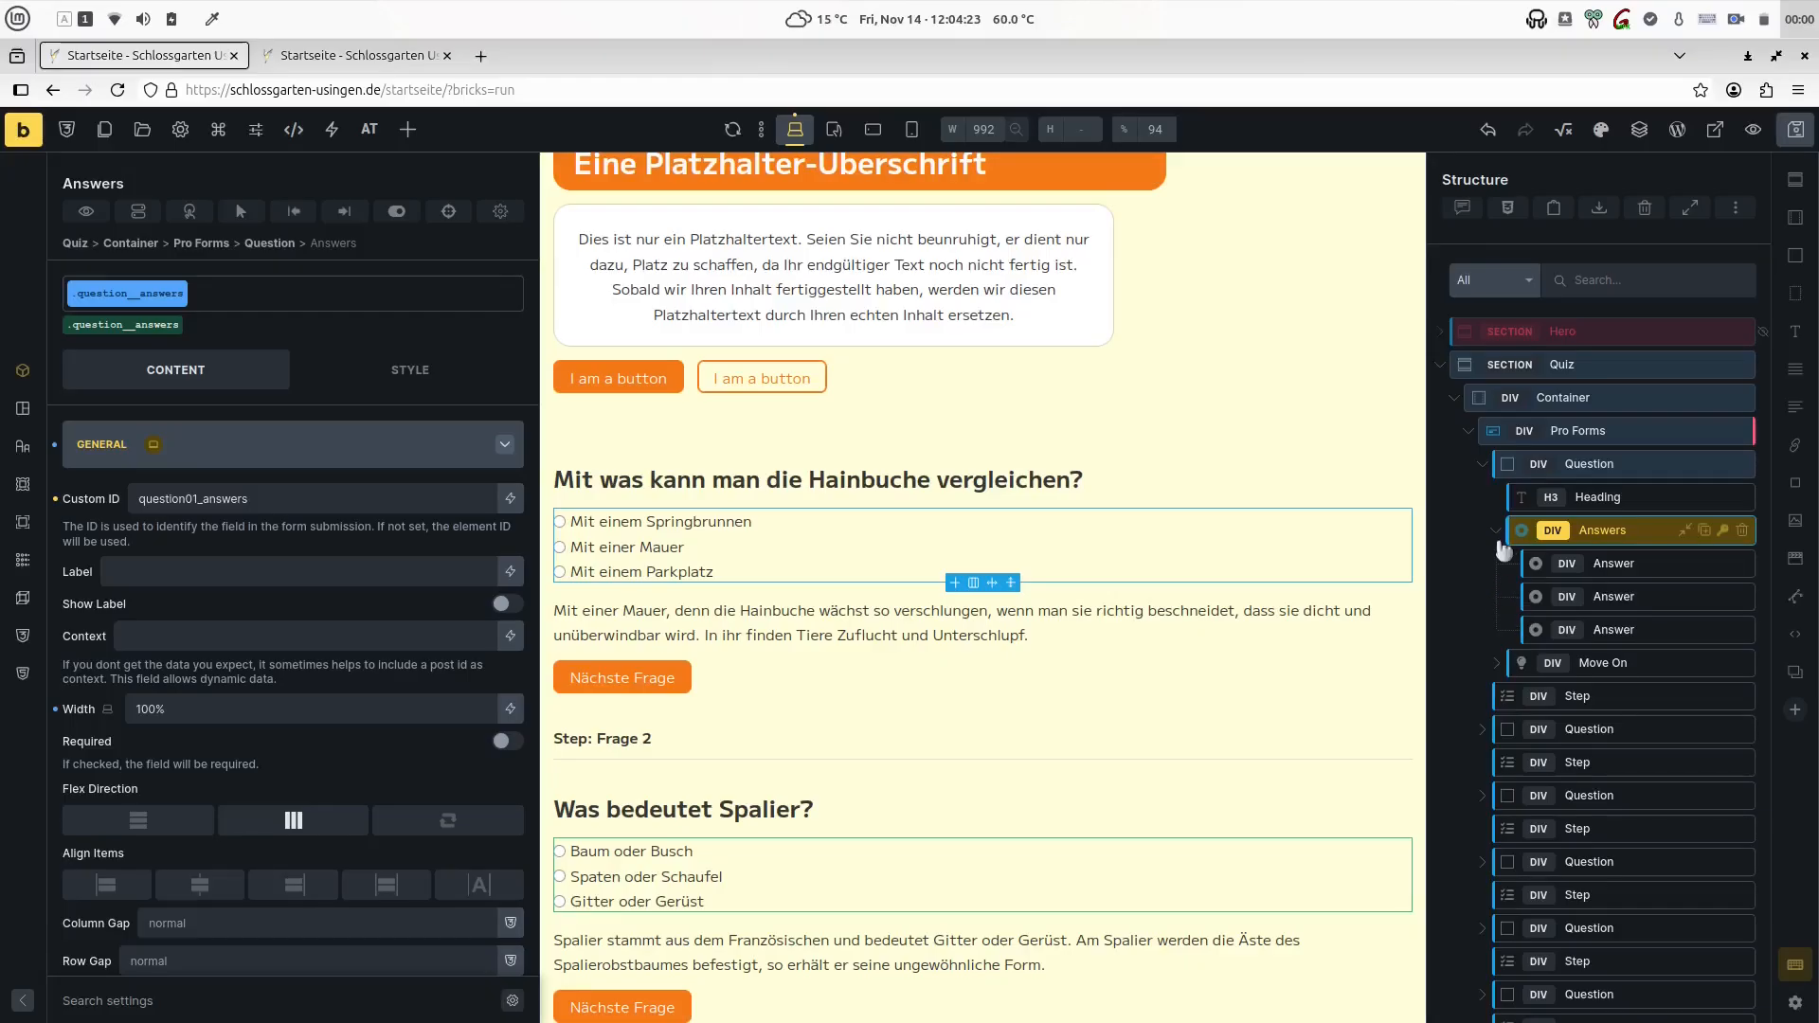
- Review the Custom IDs of the Answers elements in the first two Question blocks in the Bricks editor
double_click(262, 494)
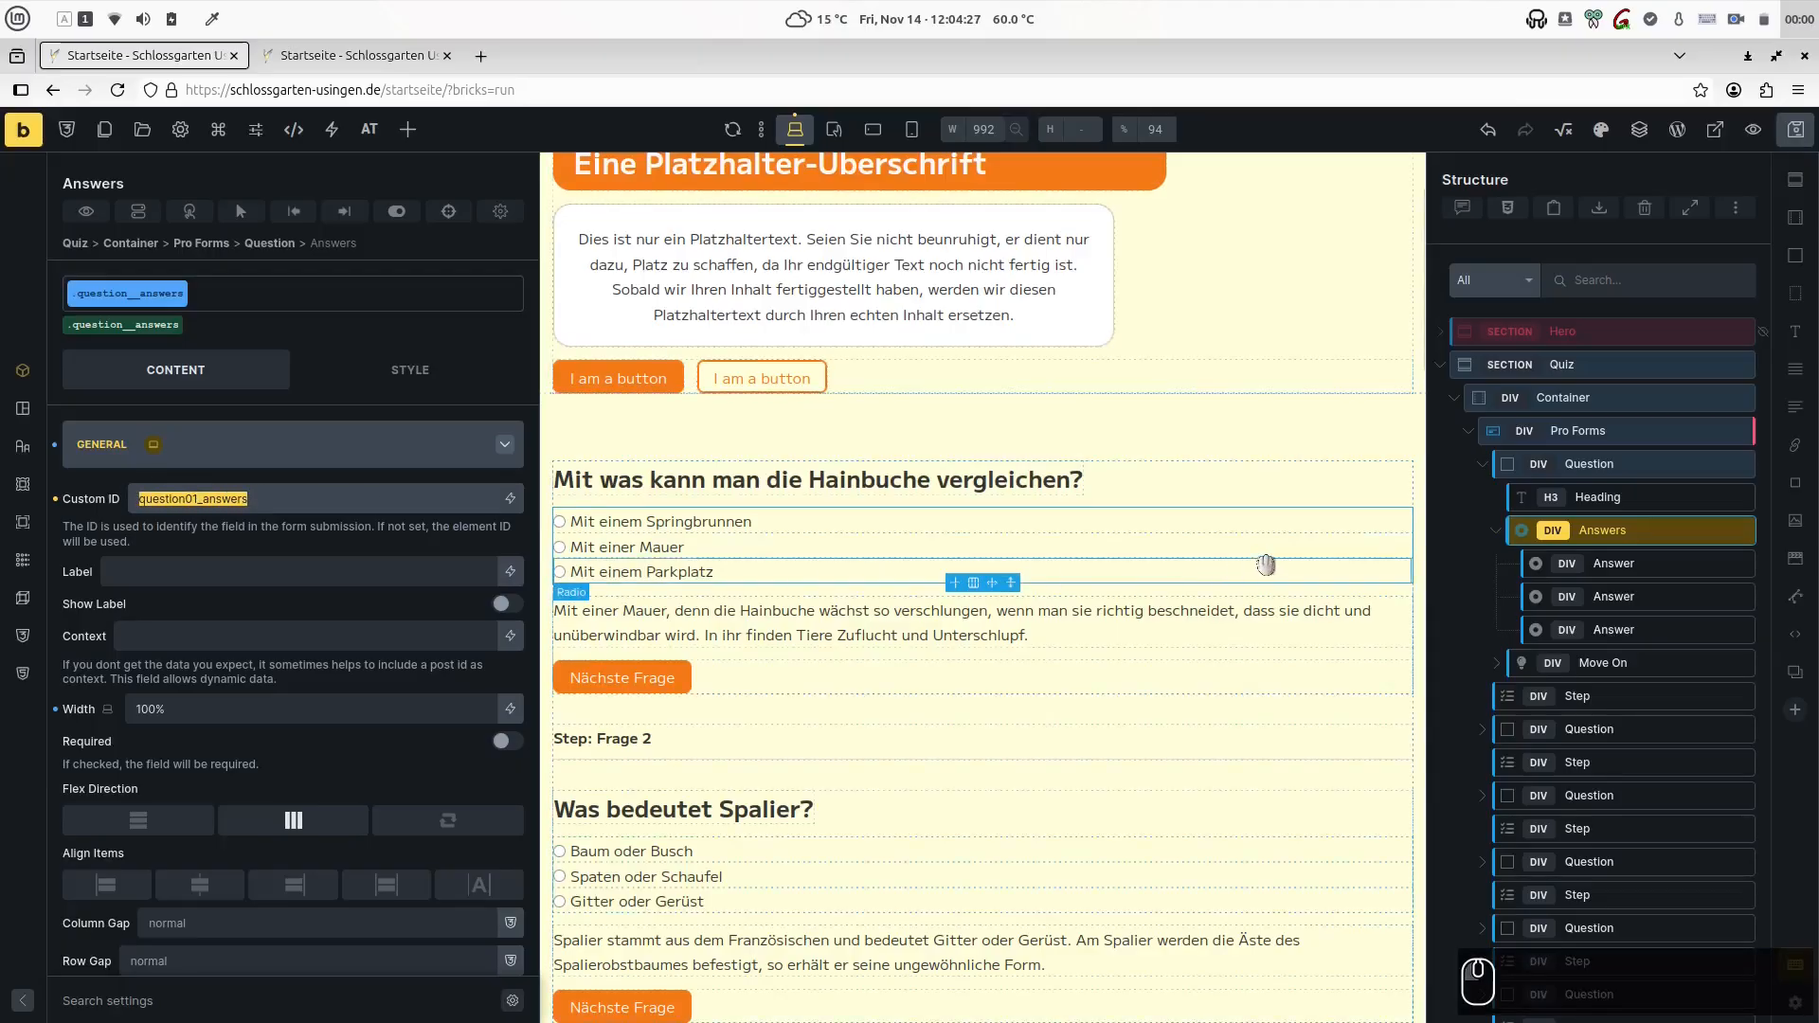
click(1495, 730)
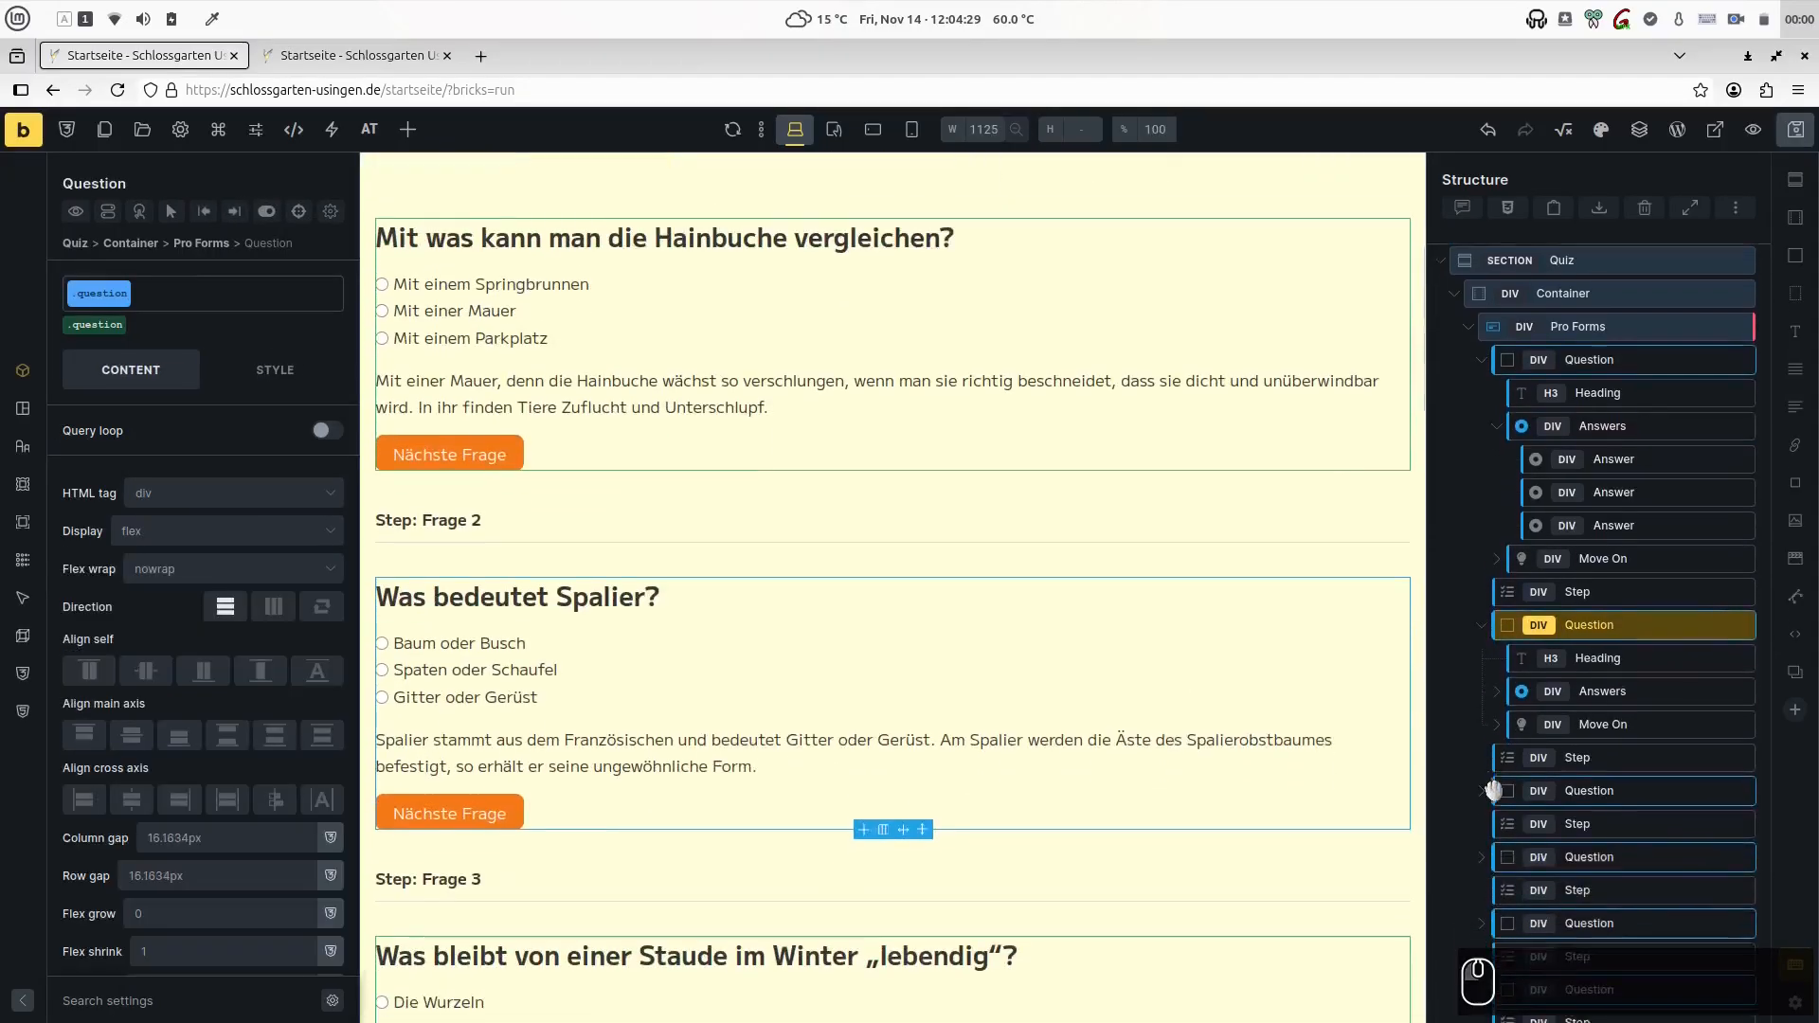
click(1601, 691)
drag(271, 500, 117, 498)
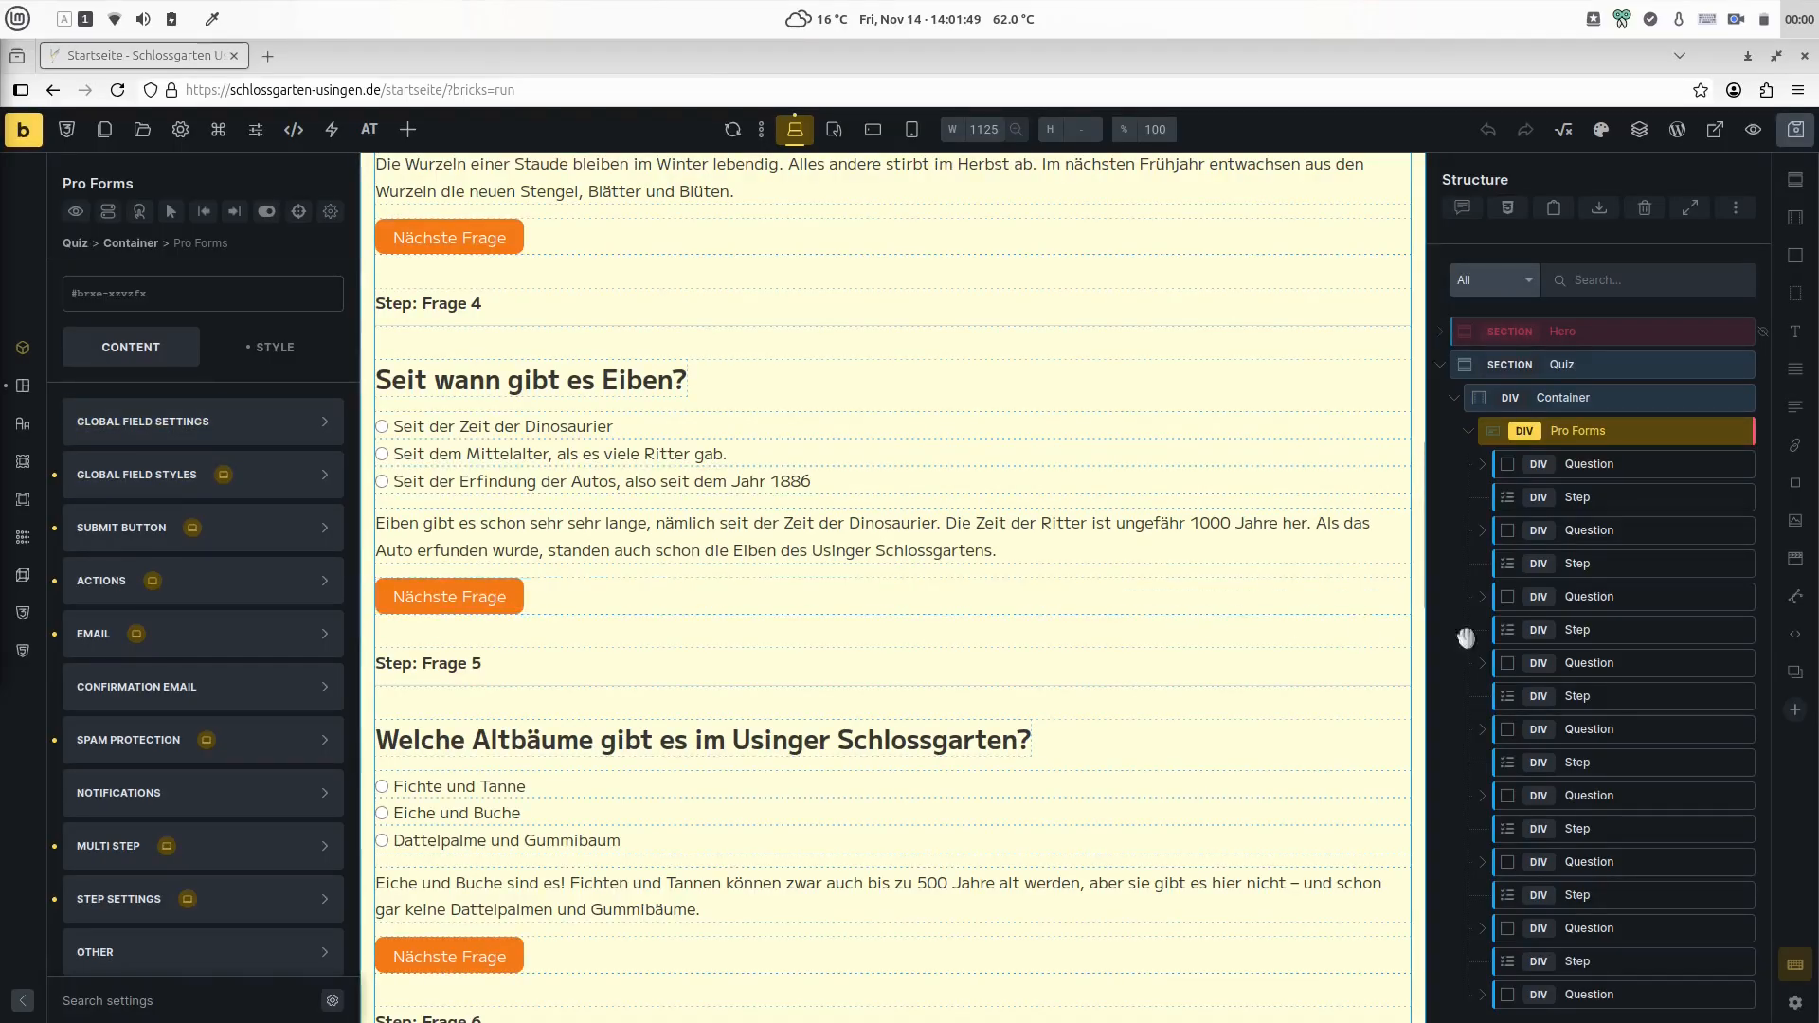
- Rename the question__step class on the first Step element to quiz-step
click(1546, 499)
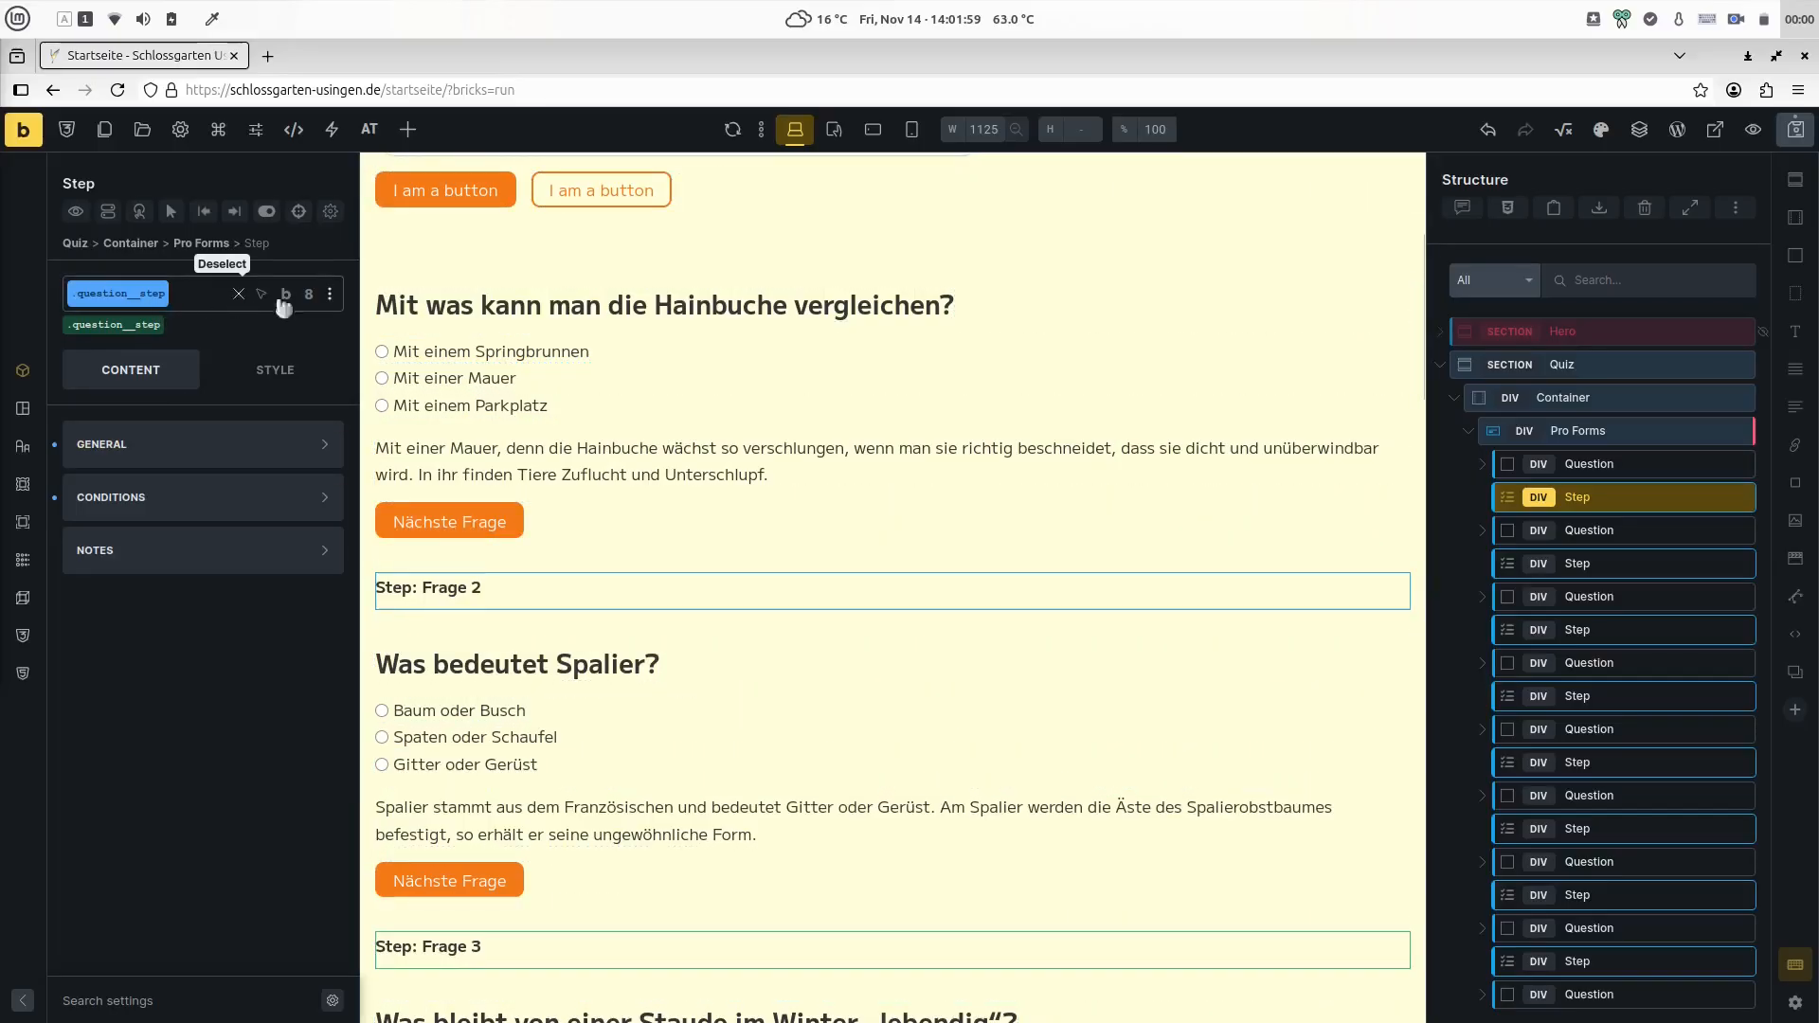
mouse_move(288, 299)
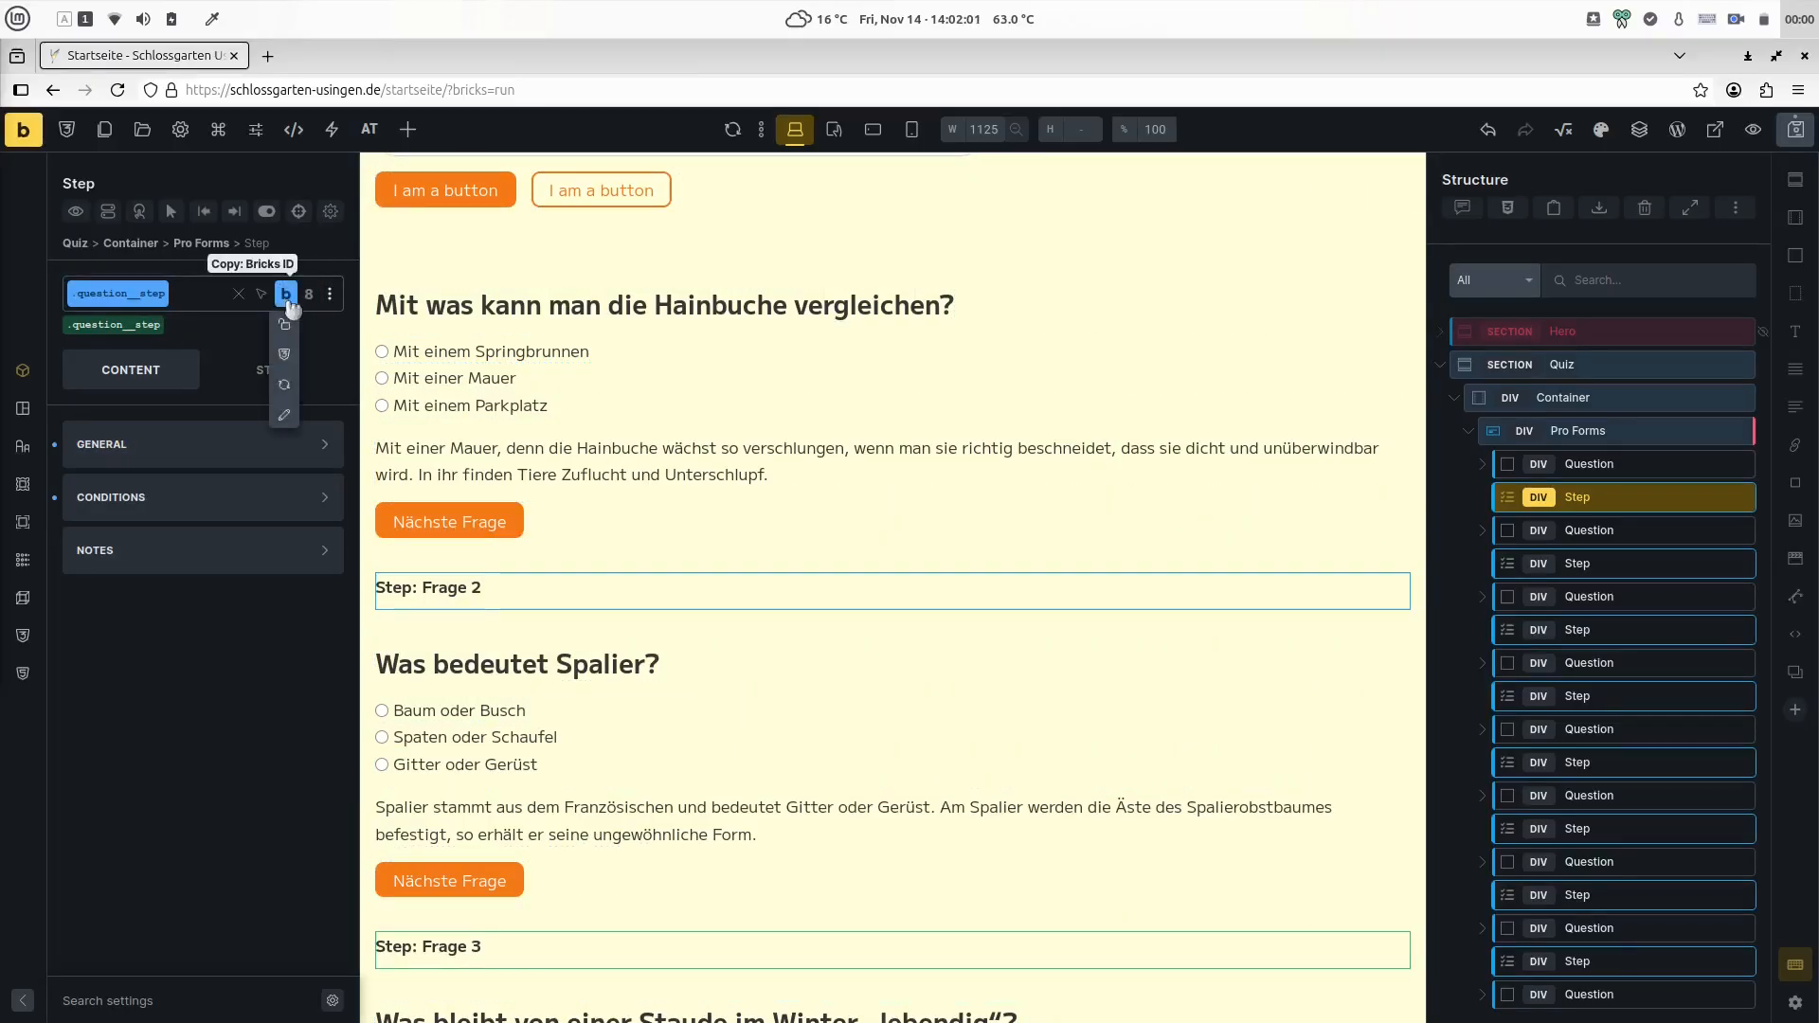
click(287, 415)
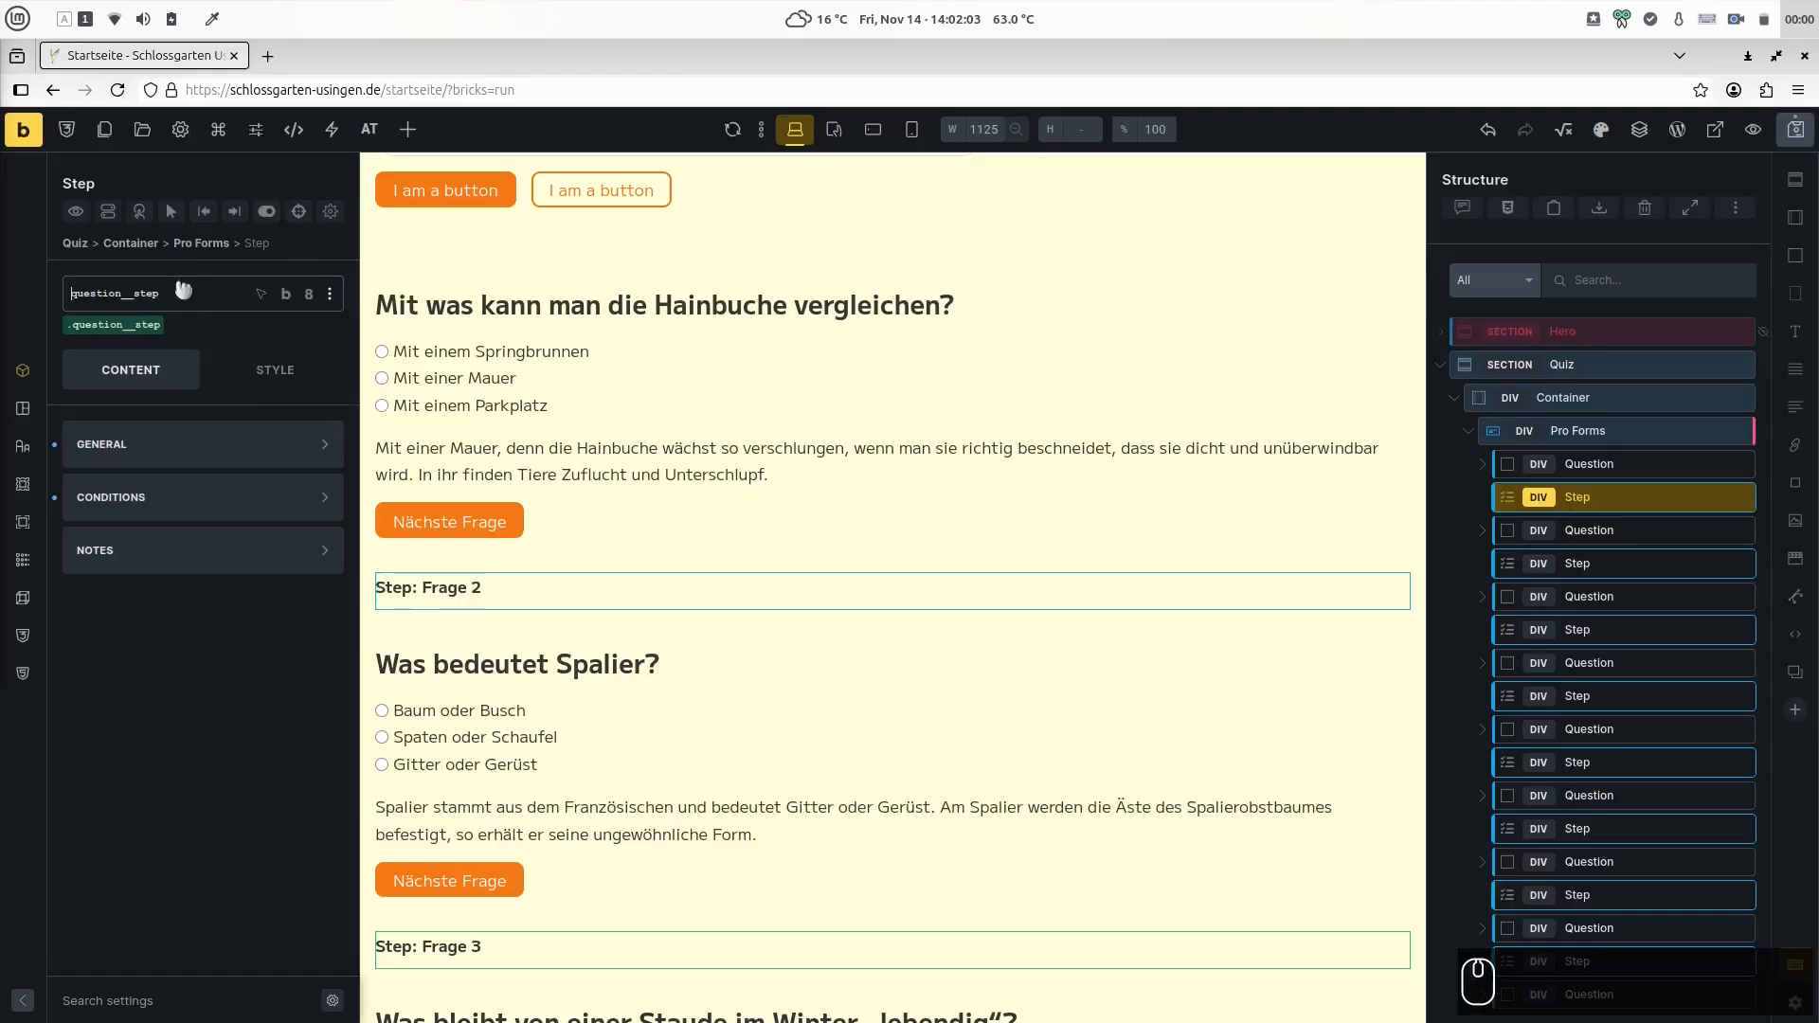
key(shift+End)
text(q)
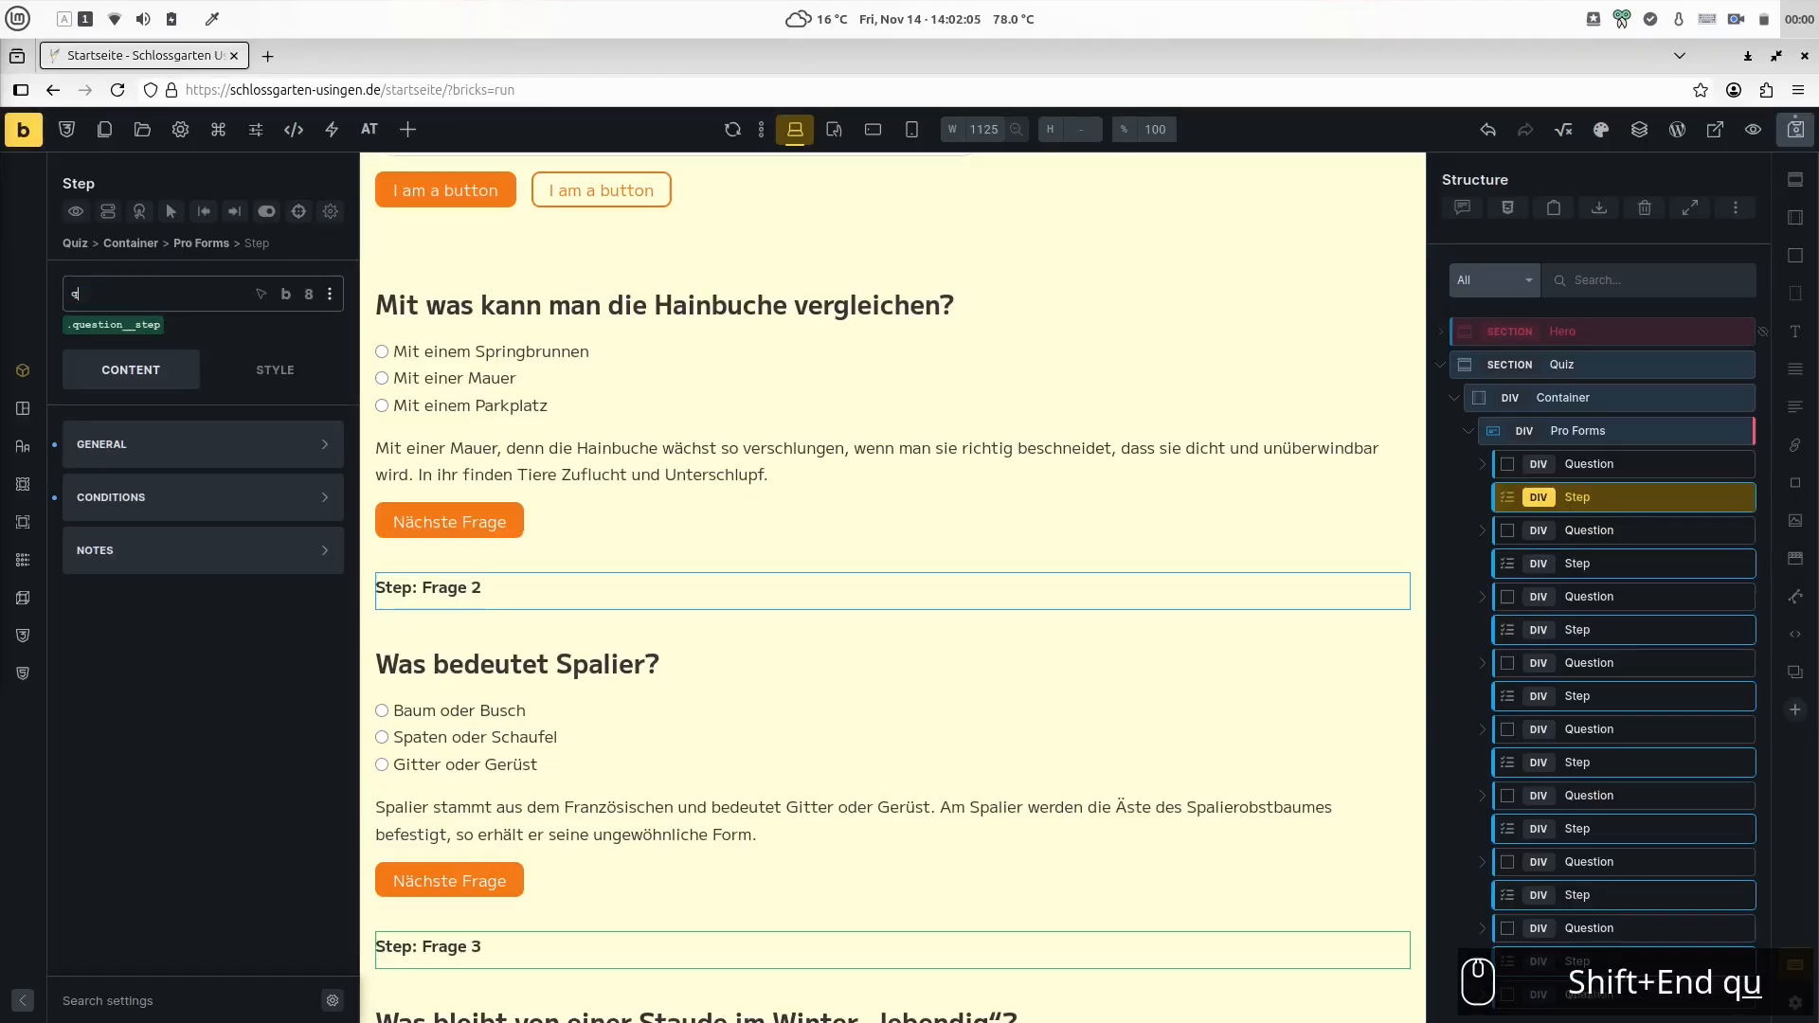
text(uiz_step)
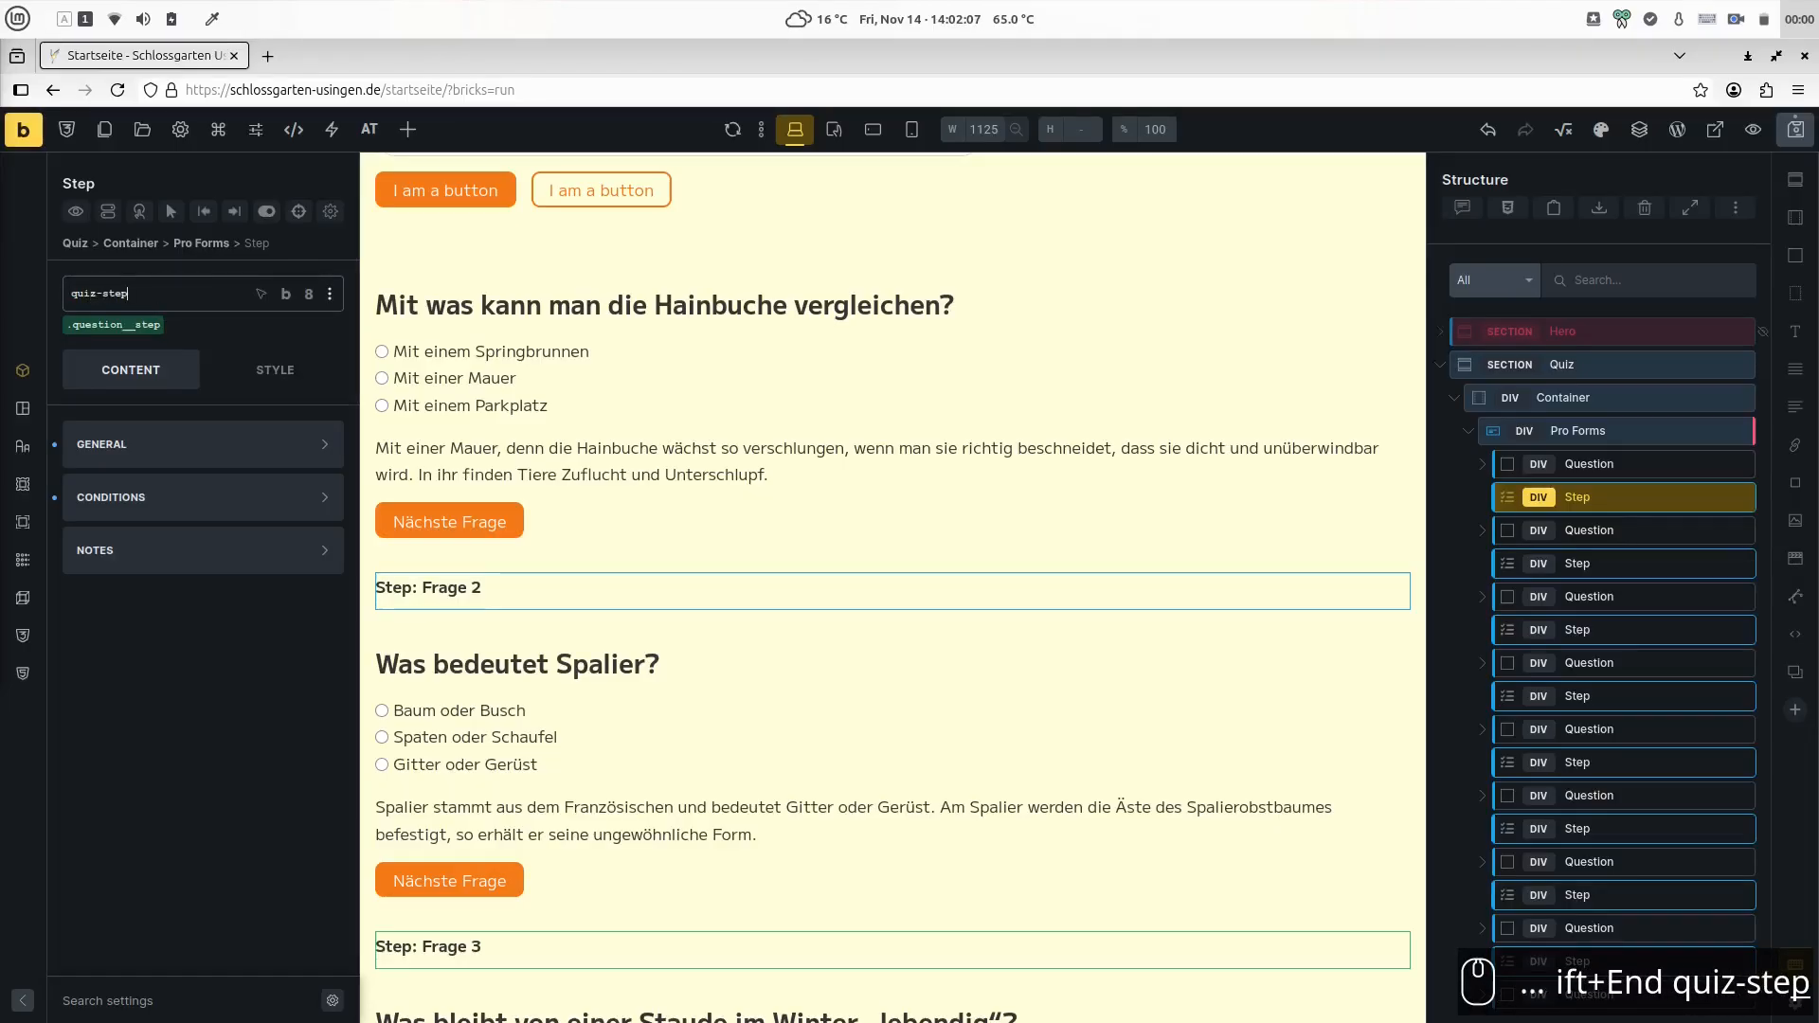
key(Return)
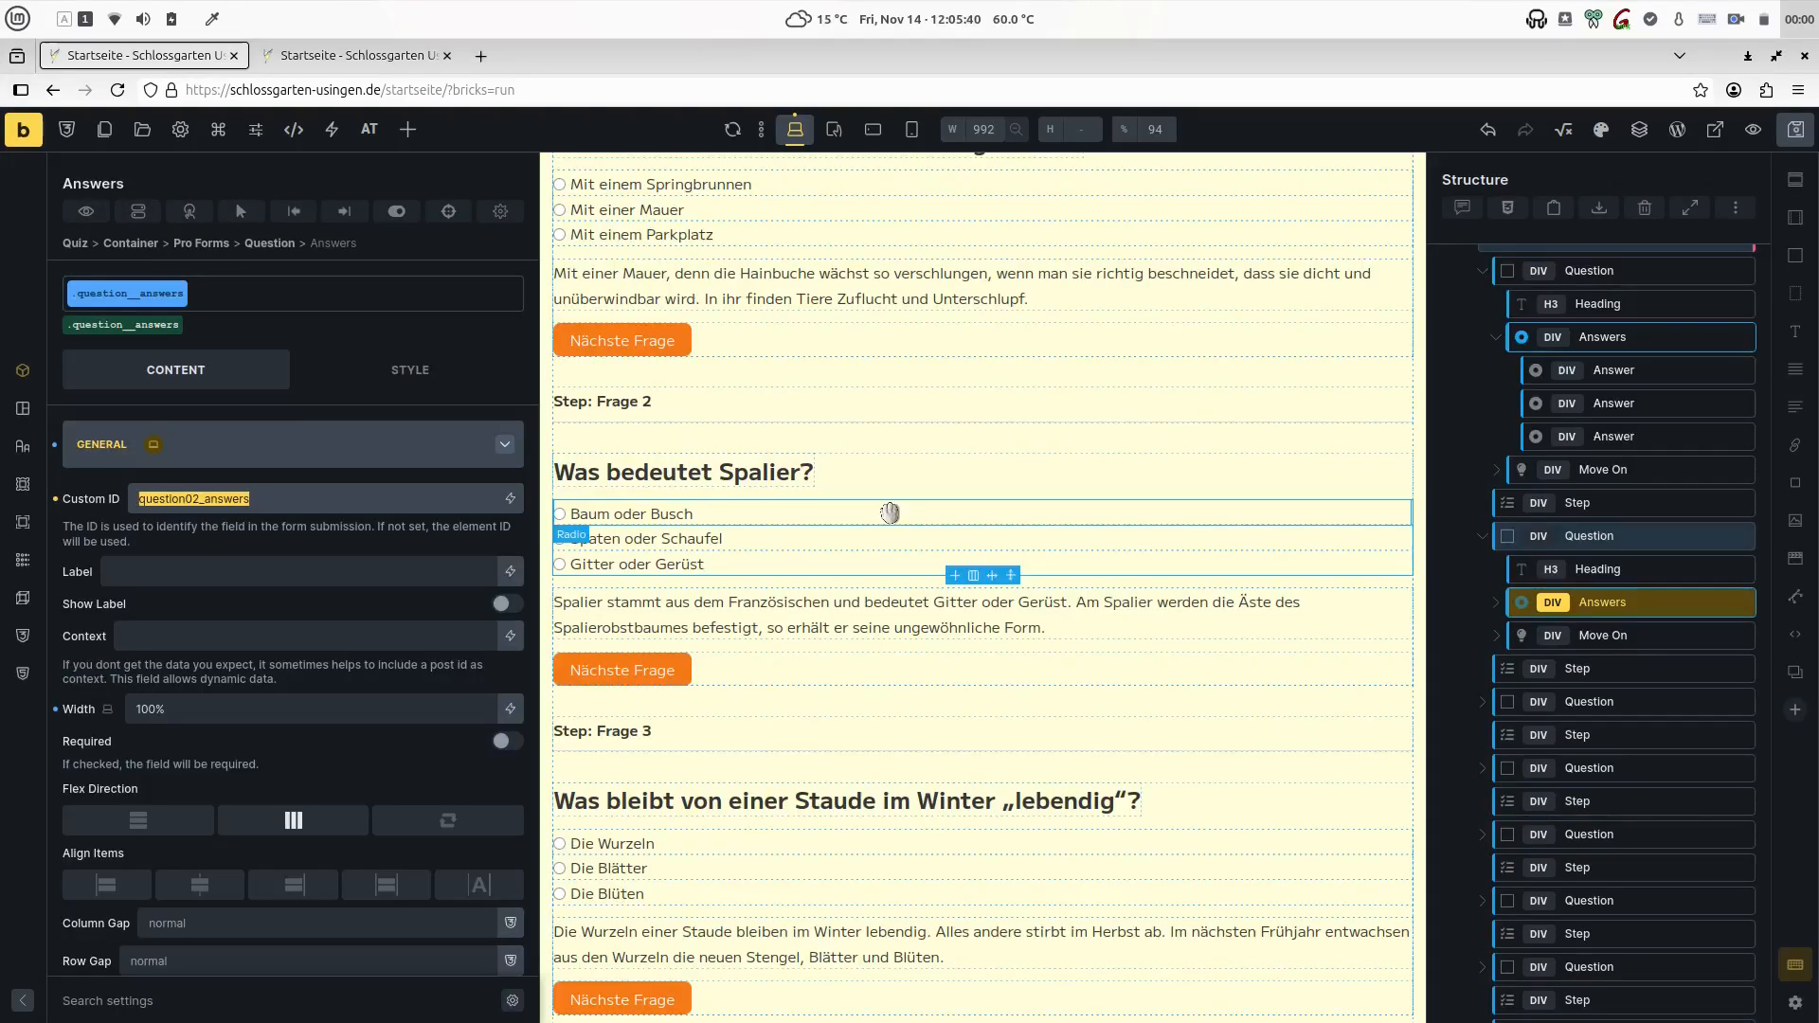
- In the page preview, highlight the line with the total of correct answers under Frage 9
click(334, 62)
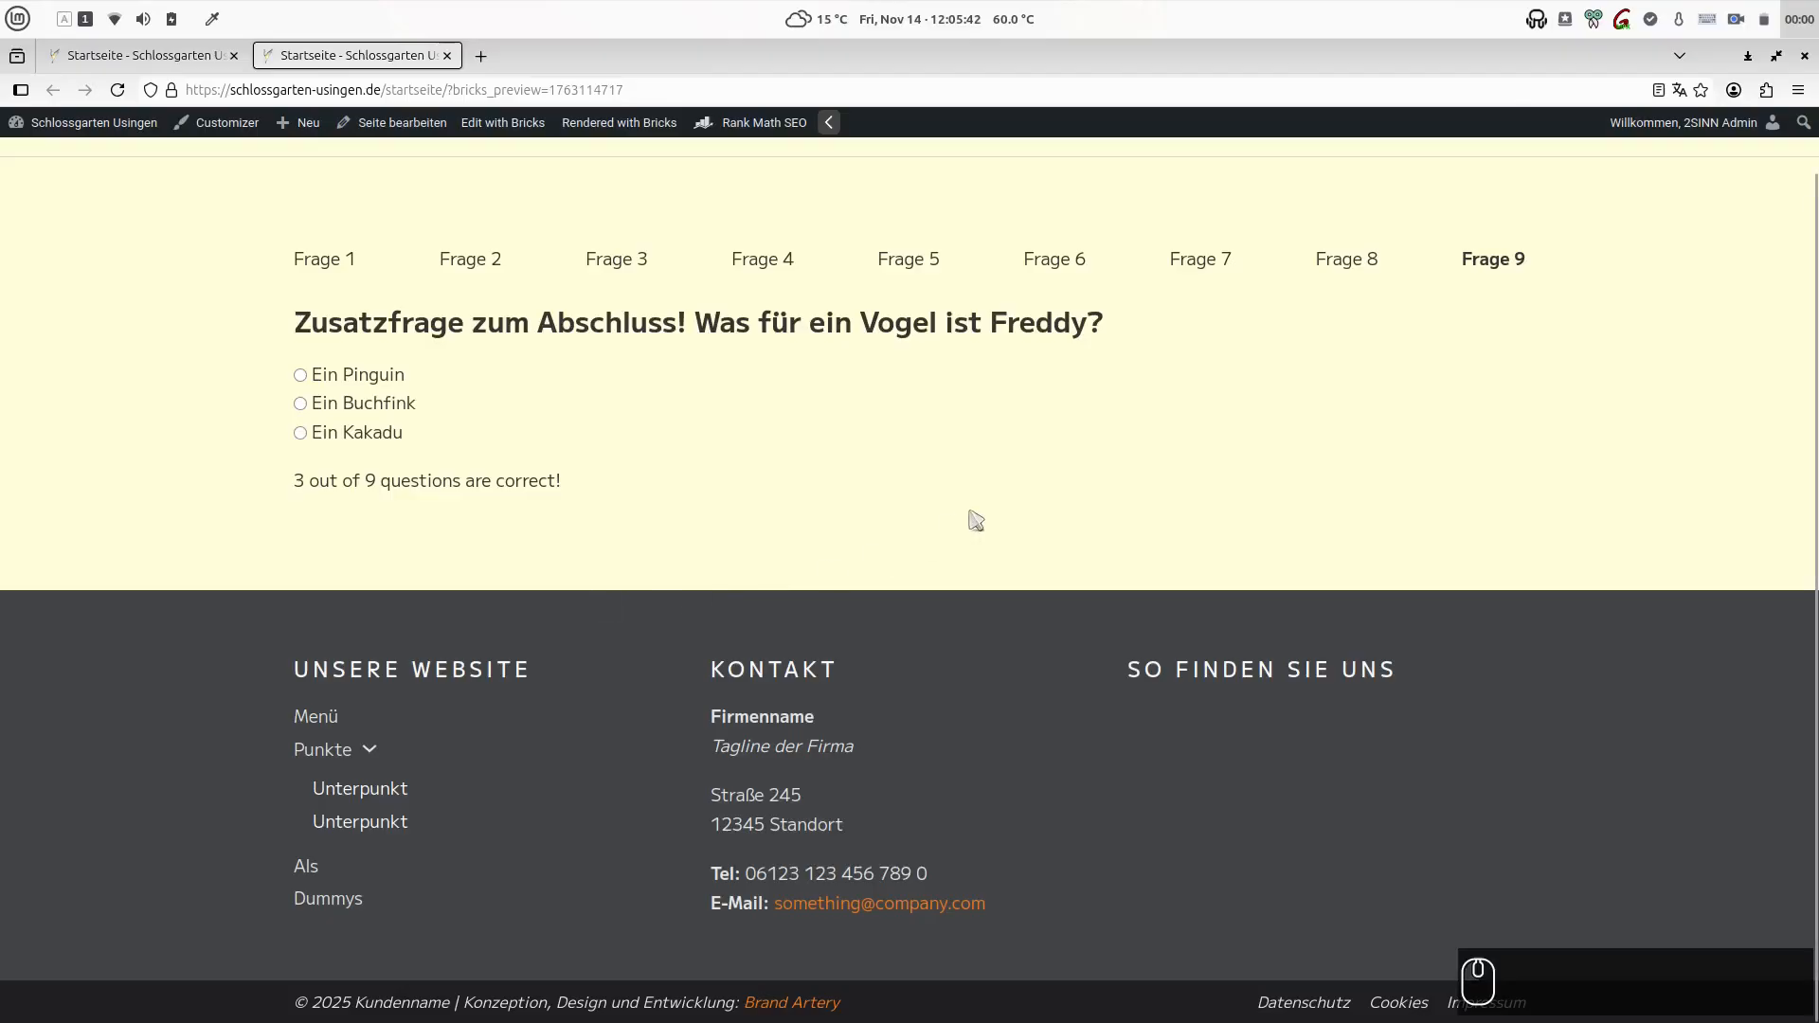
triple_click(538, 480)
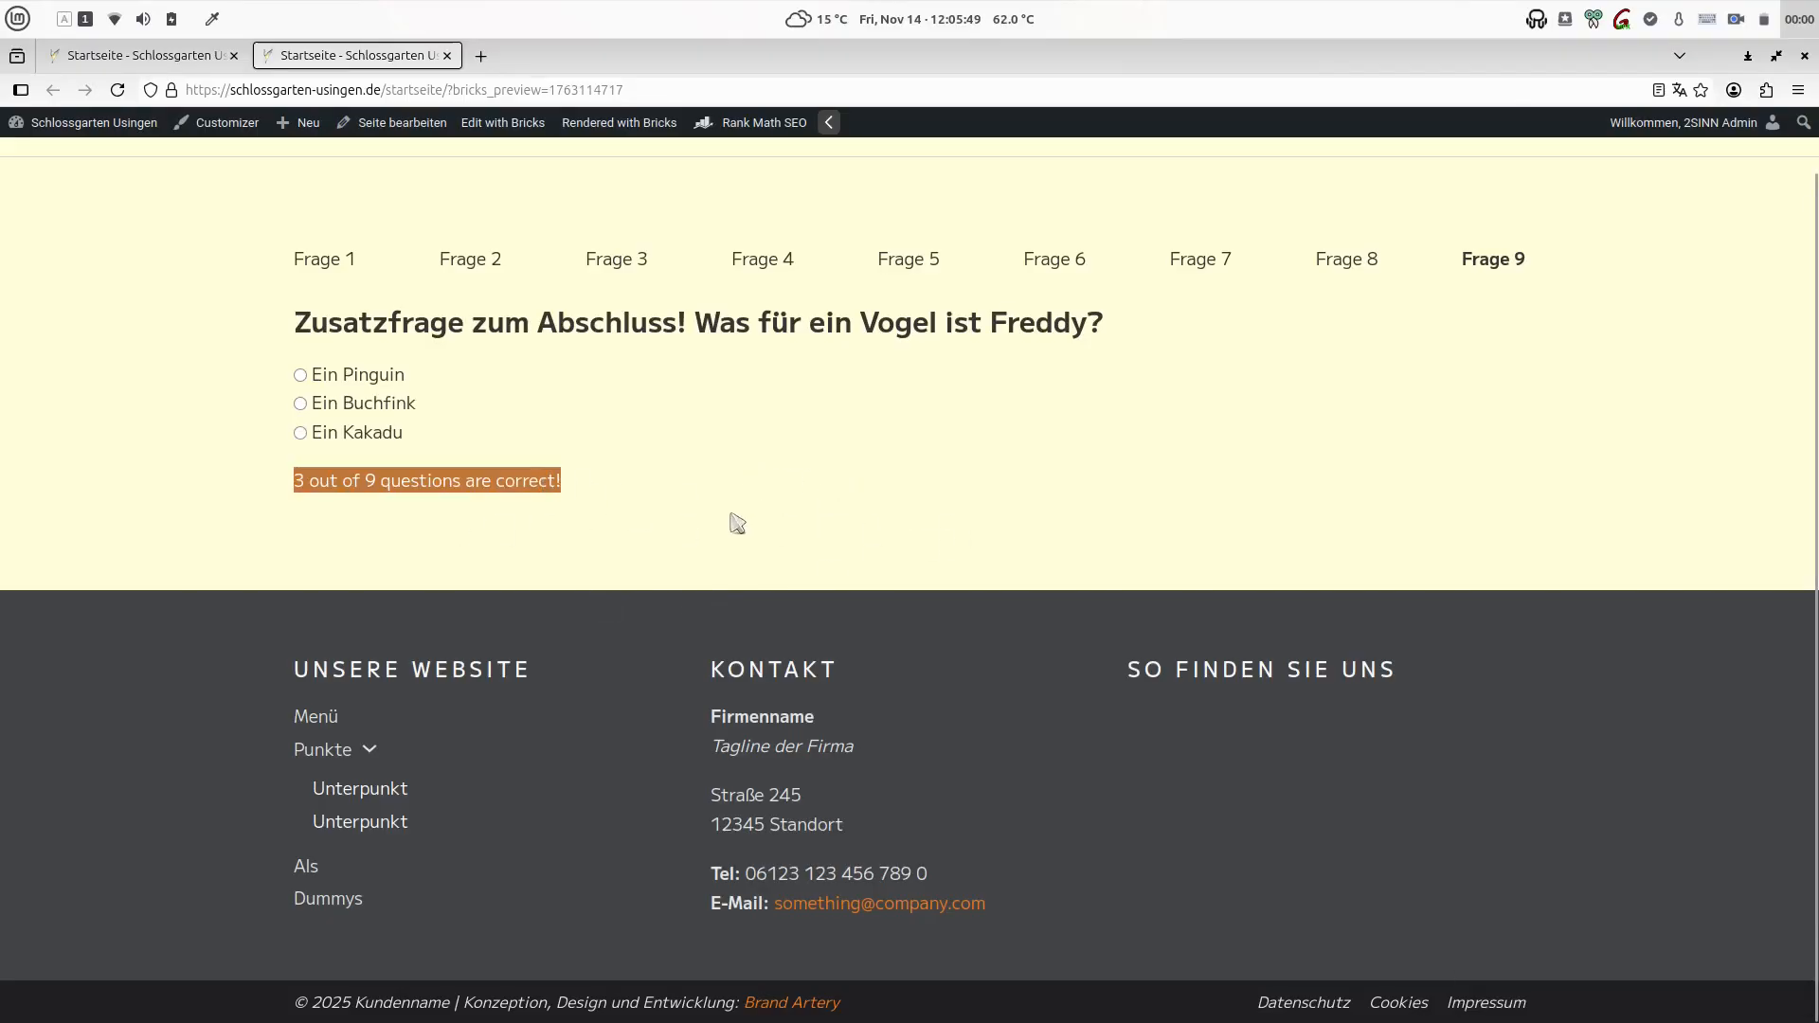